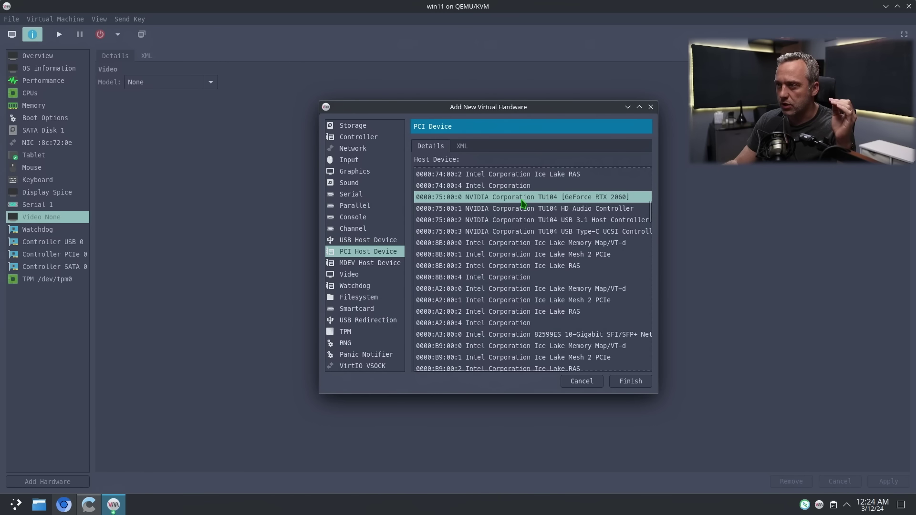
# - Add the NVIDIA TU104 GeForce RTX 2060 and its TU104 HD Audio Controller to the virtual machine as PCI host devices
pyautogui.click(639, 382)
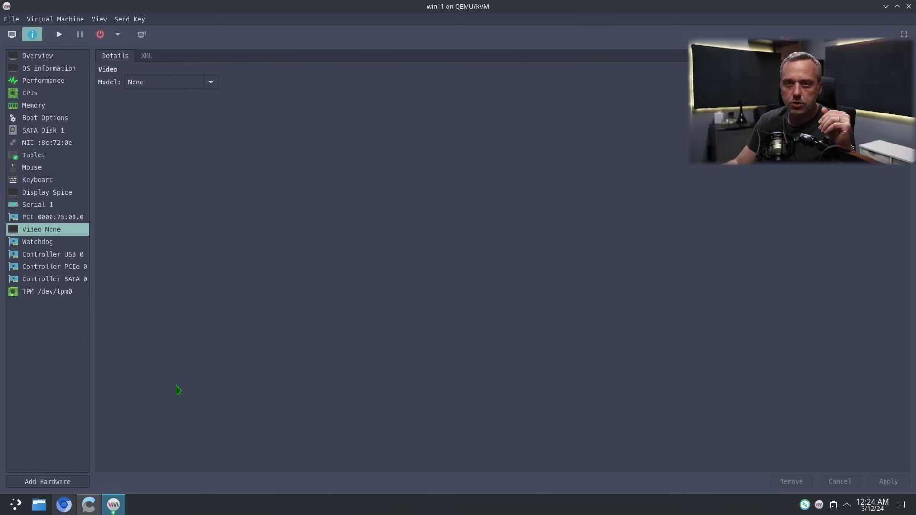
pyautogui.click(79, 482)
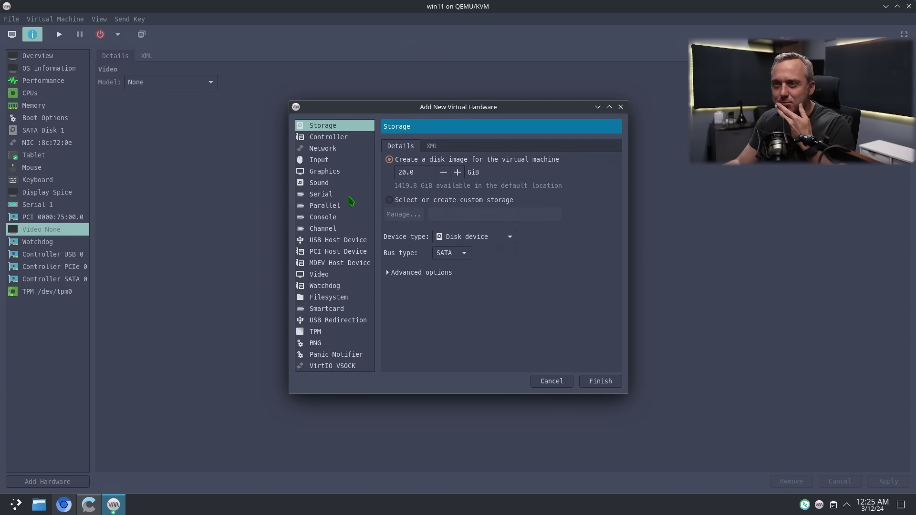
pyautogui.click(342, 251)
pyautogui.scroll(-3, 540, 292)
pyautogui.scroll(-6, 534, 293)
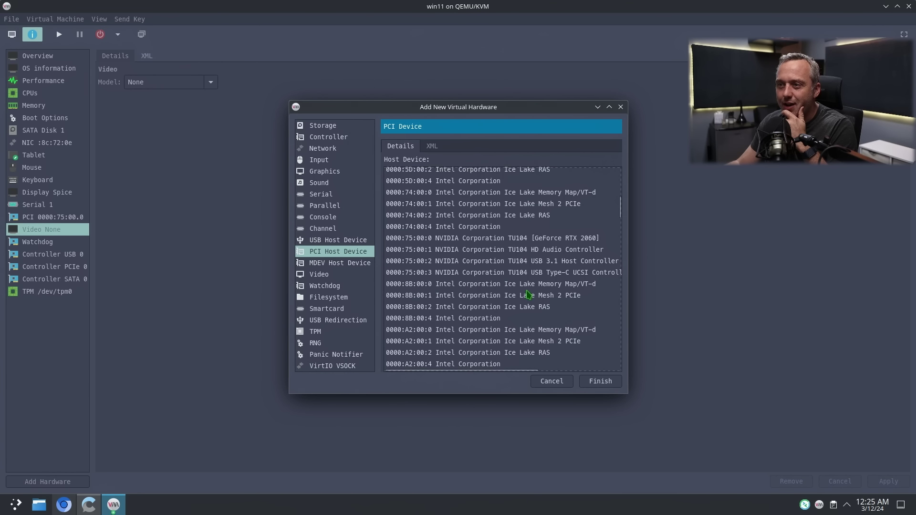
pyautogui.click(475, 251)
pyautogui.click(600, 381)
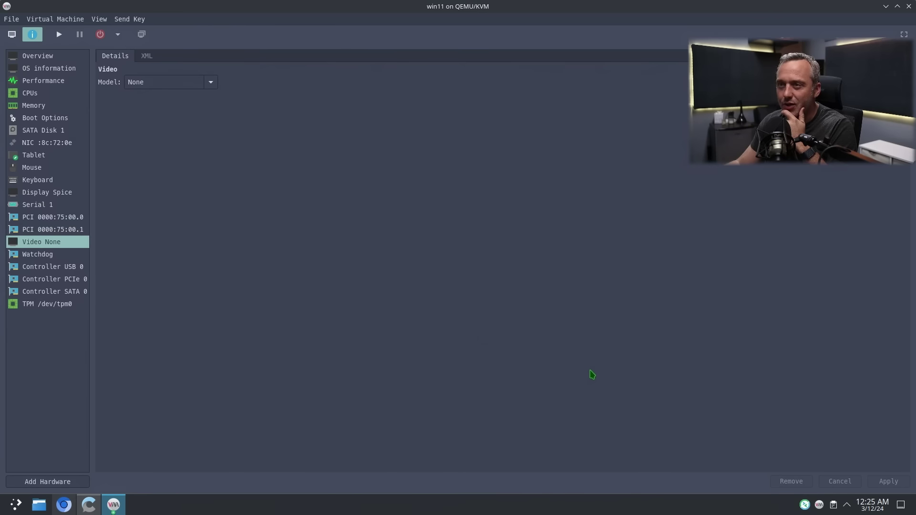
# - Add the NVIDIA TU104 USB 3.1 Host Controller at 0000:75:00:2 as a PCI host device
pyautogui.click(47, 481)
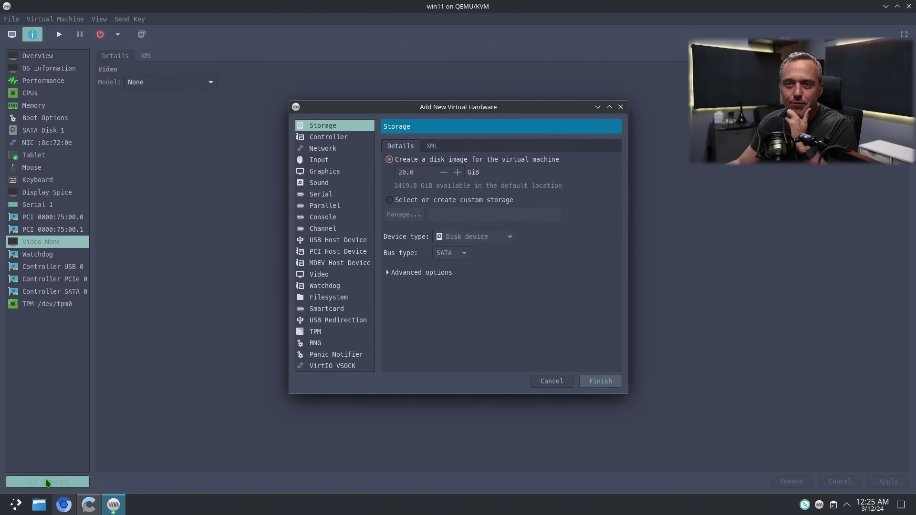
pyautogui.click(328, 253)
pyautogui.scroll(-5, 447, 306)
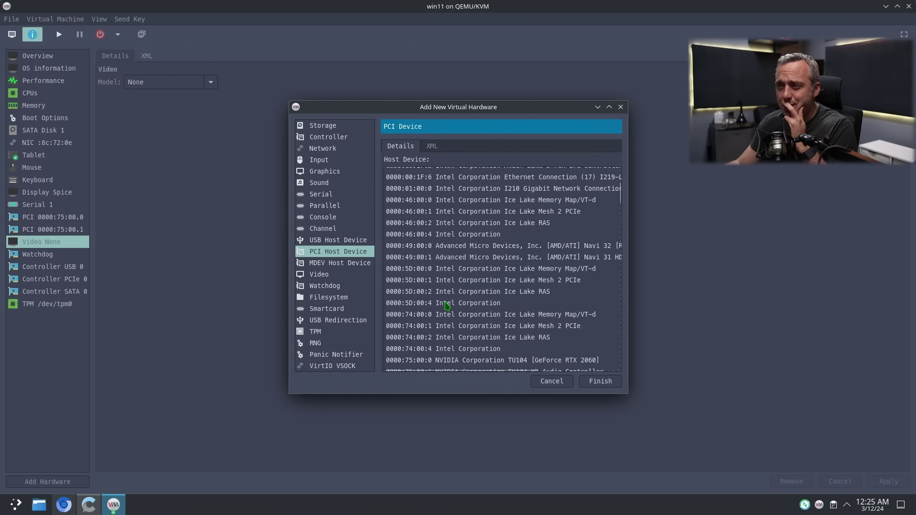
pyautogui.scroll(-2, 471, 334)
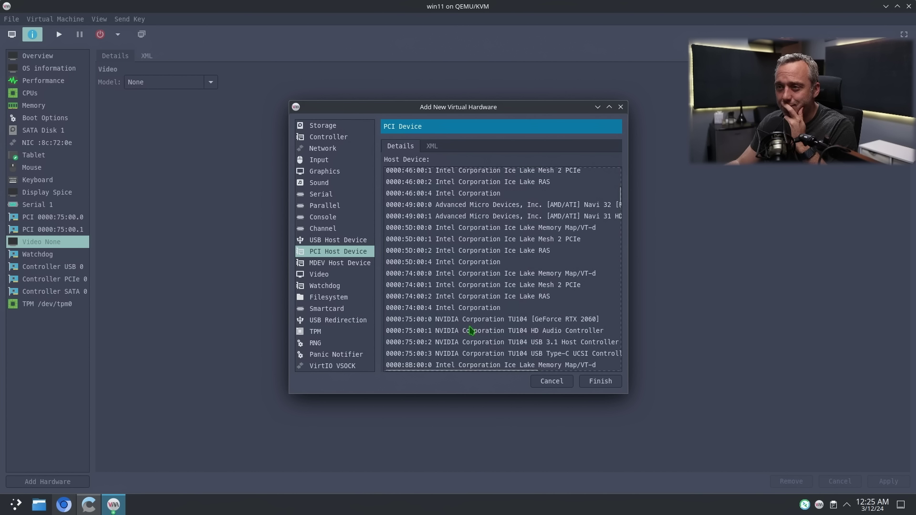
pyautogui.click(469, 343)
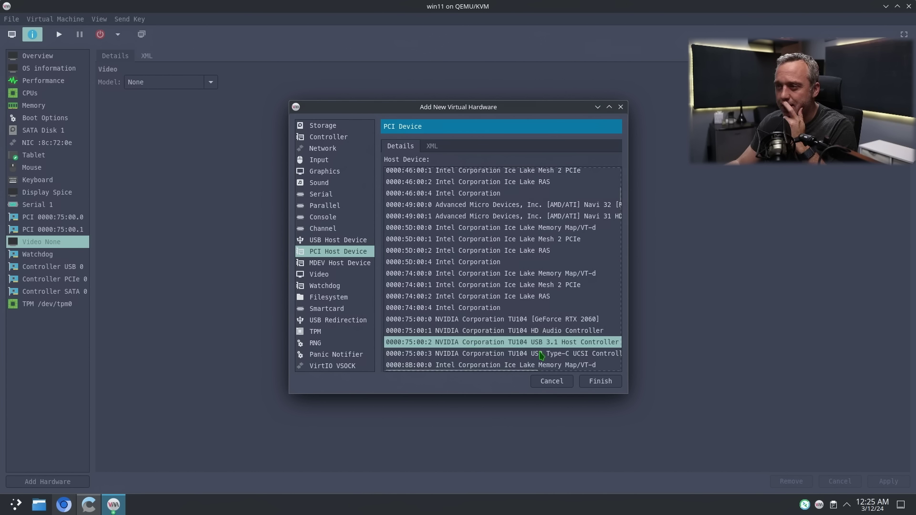
pyautogui.click(592, 379)
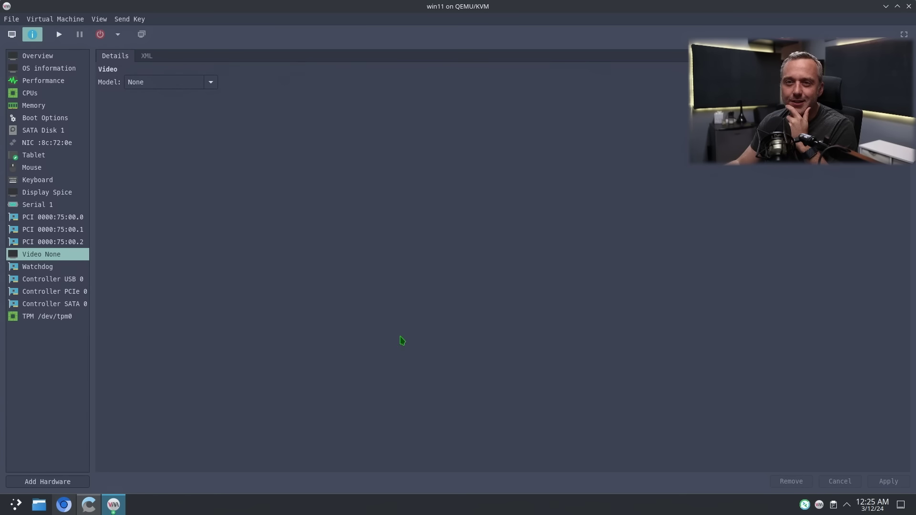
# - Add the NVIDIA TU104 USB Type-C UCSI Controller at 0000:75:00:3 as a PCI host device
pyautogui.click(48, 481)
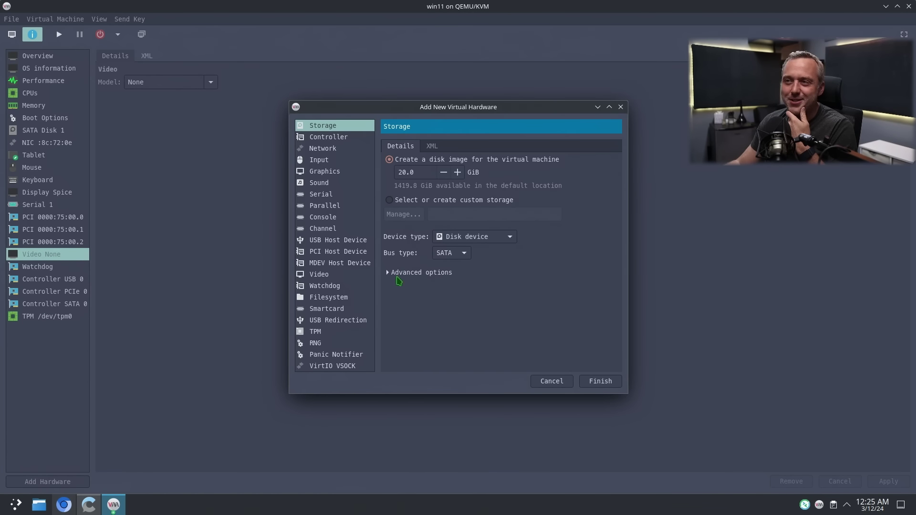
pyautogui.click(342, 253)
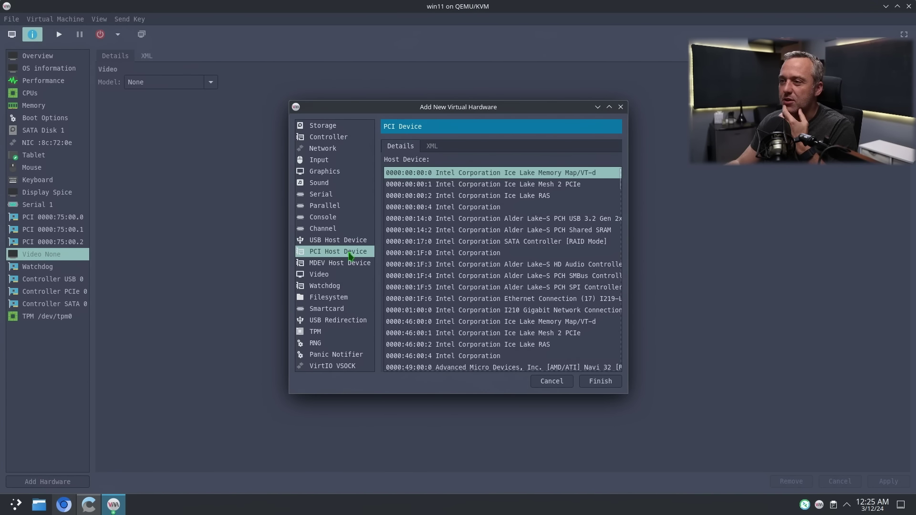
pyautogui.scroll(-5, 497, 291)
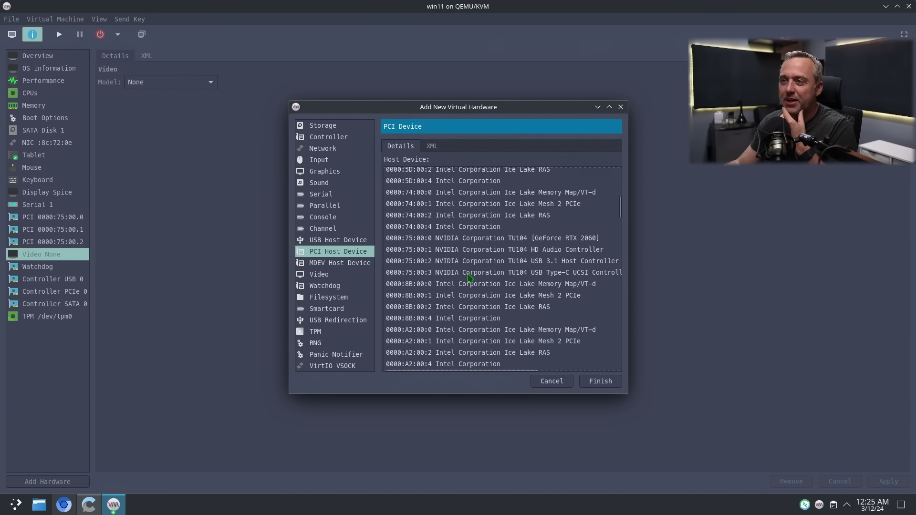
pyautogui.click(467, 274)
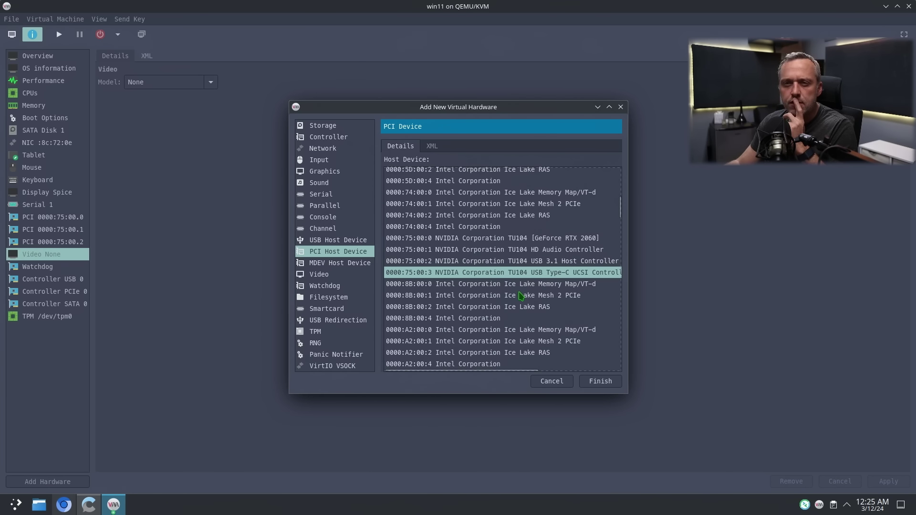
pyautogui.click(600, 381)
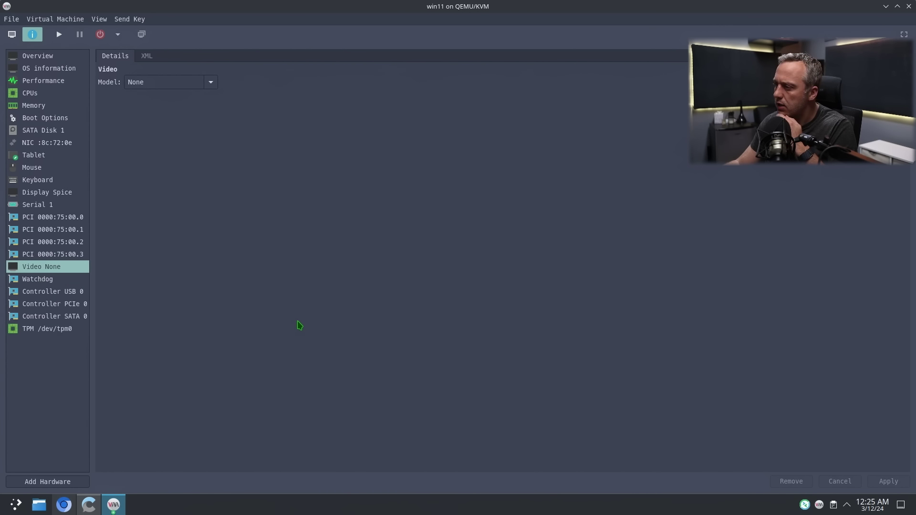
# - Start the win11 virtual machine, then close its console window and tile the manager window to half the screen
pyautogui.click(39, 218)
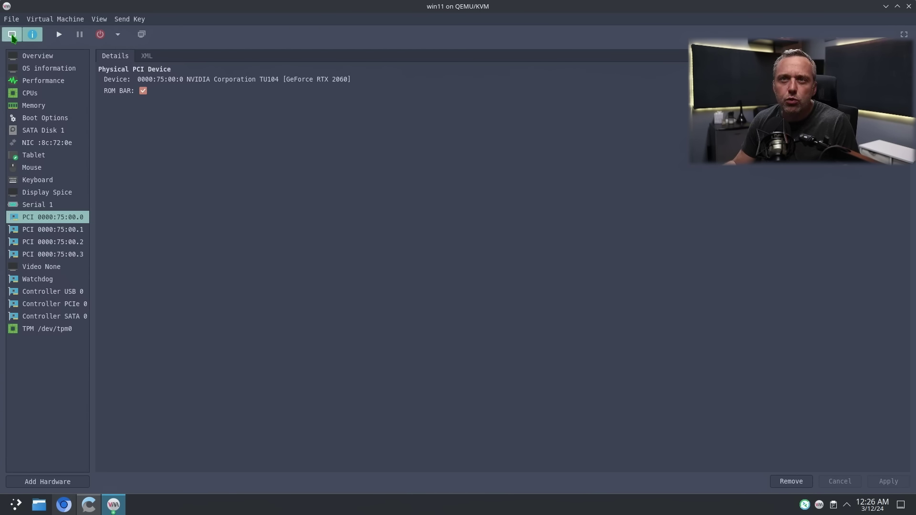
pyautogui.click(59, 35)
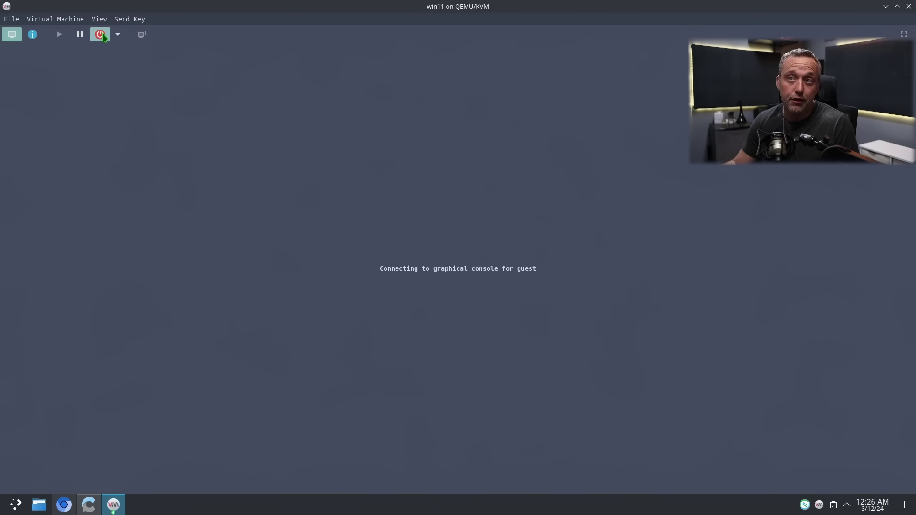
pyautogui.click(908, 6)
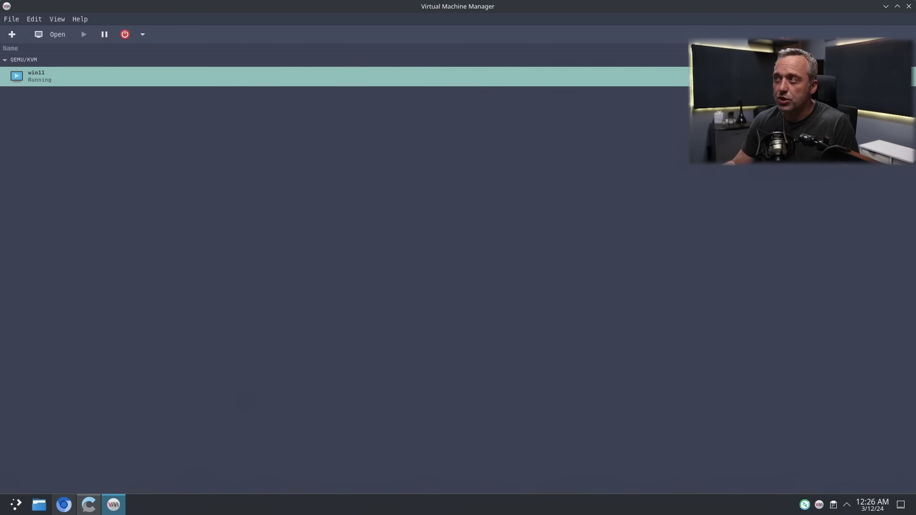
pyautogui.moveTo(710, 13); pyautogui.dragTo(2, 229)
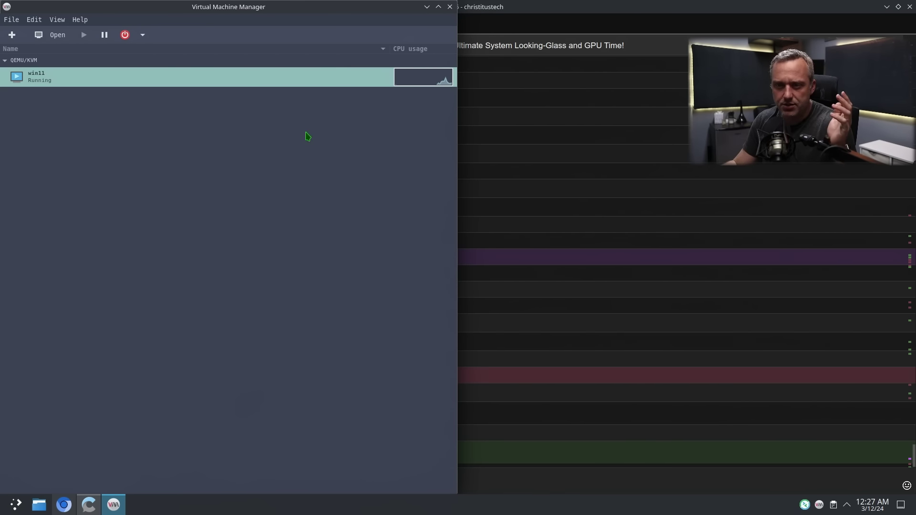
# - Try to connect to the saved Studio-VM remote desktop in Remmina, then disconnect
pyautogui.hotkey('alt', 'Tab')
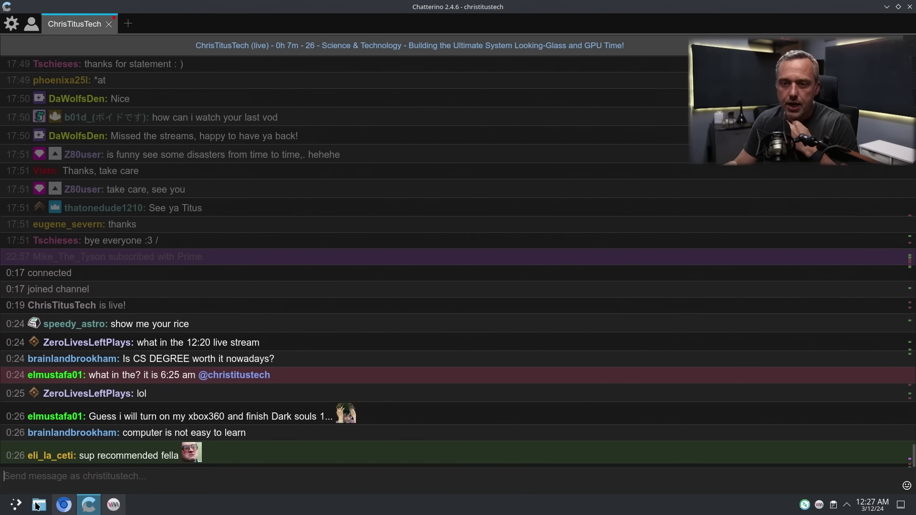
pyautogui.click(16, 507)
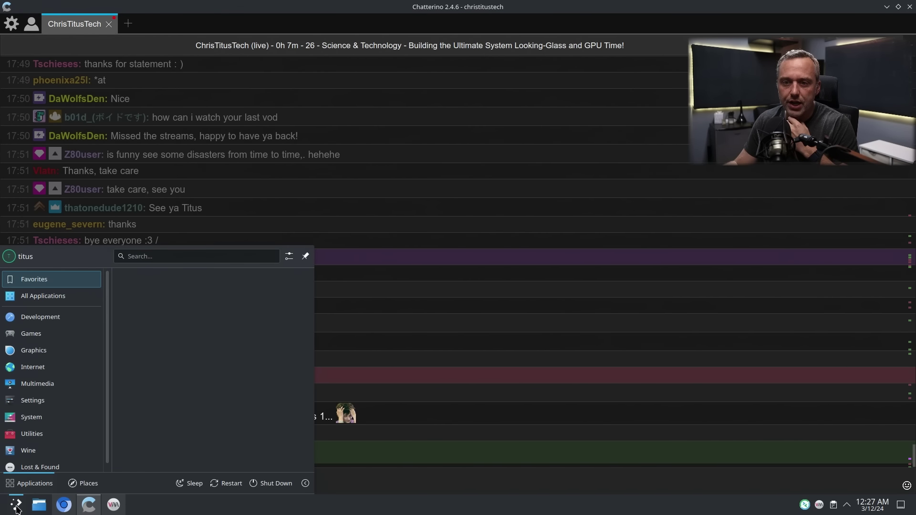
pyautogui.rightClick(805, 505)
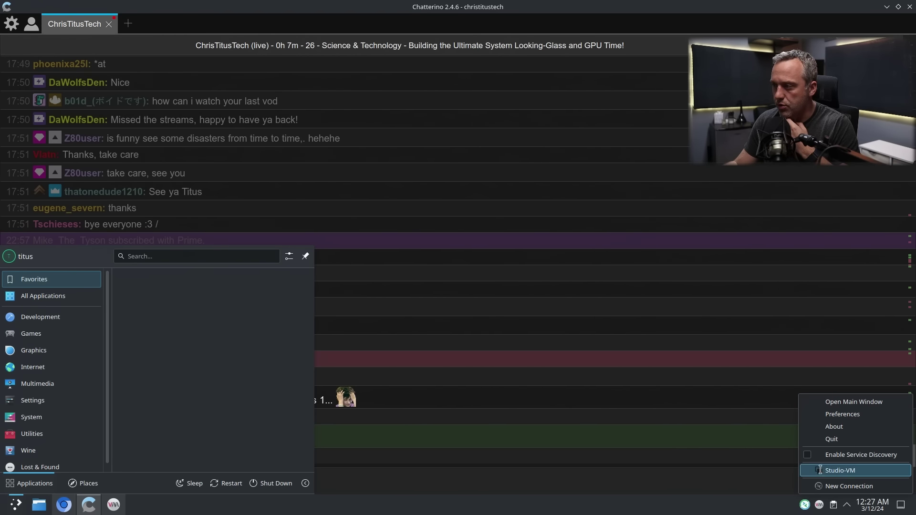
pyautogui.click(840, 471)
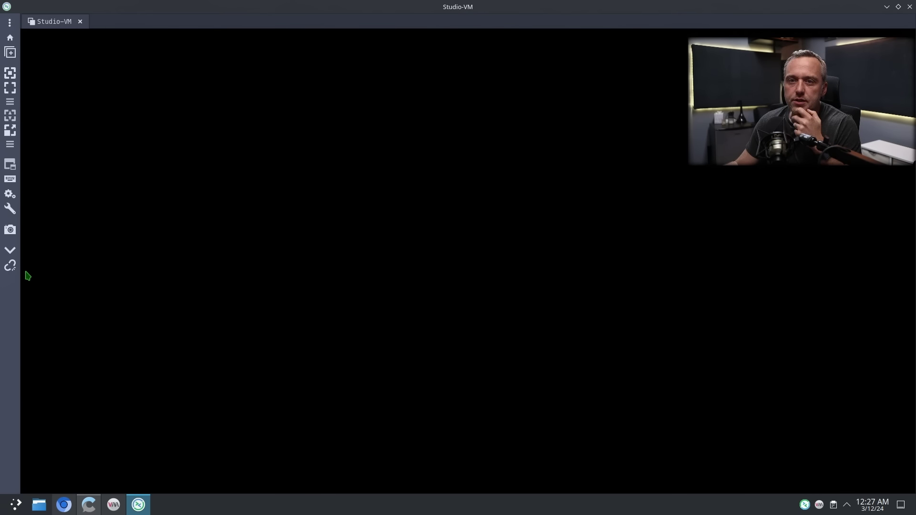
pyautogui.click(10, 265)
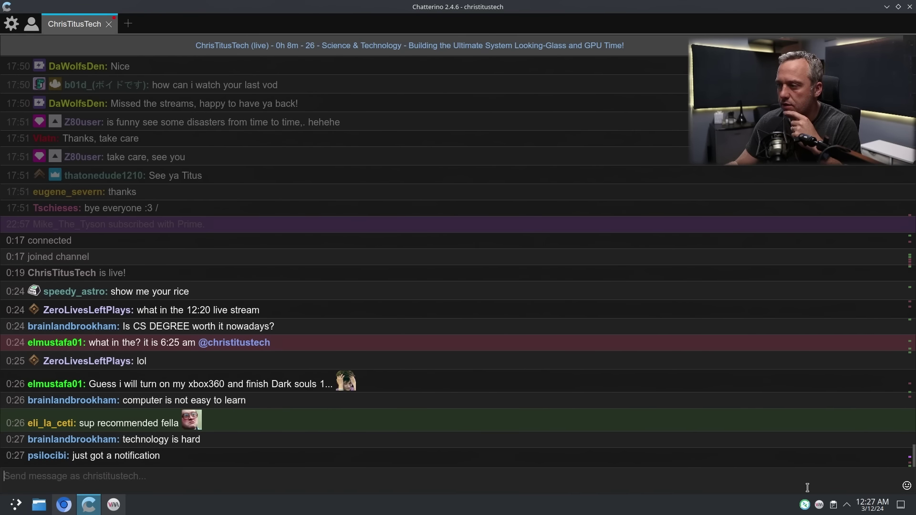
# - Open the Remmina main window and connect to the Studio-VM profile
pyautogui.rightClick(804, 504)
pyautogui.click(839, 401)
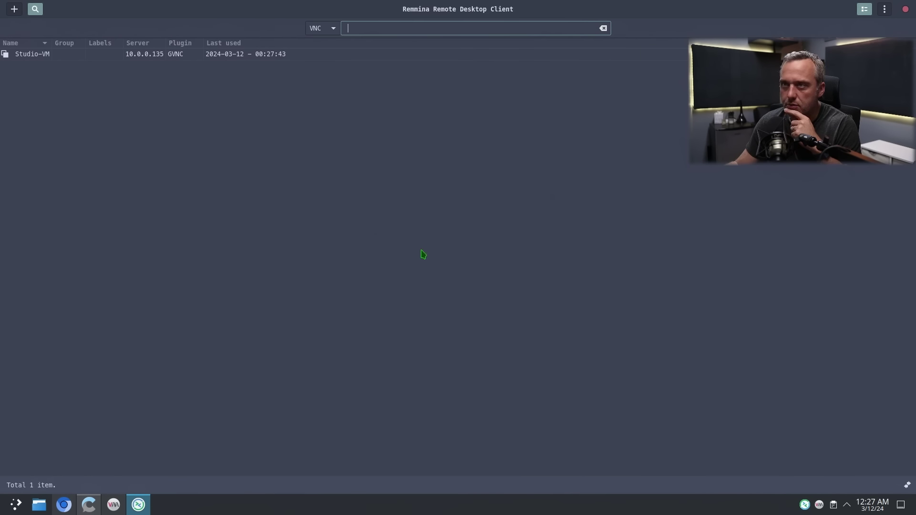
pyautogui.rightClick(35, 57)
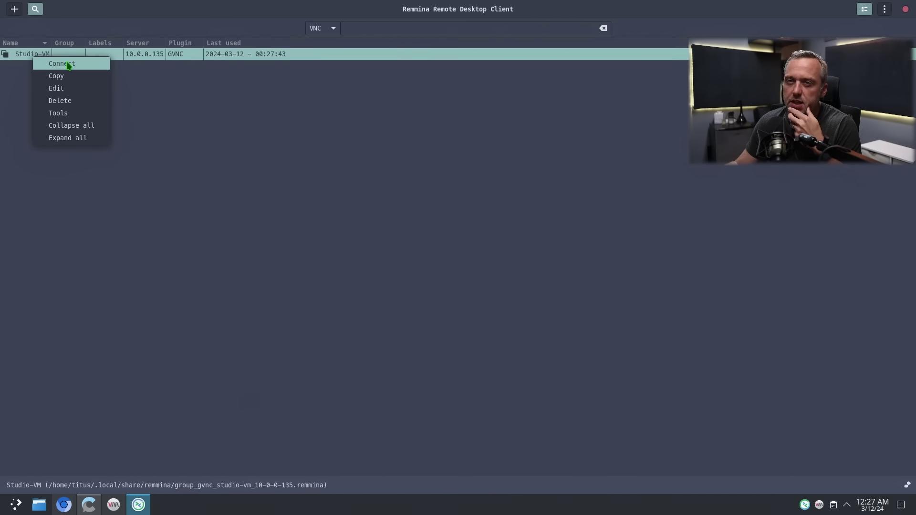
pyautogui.click(62, 63)
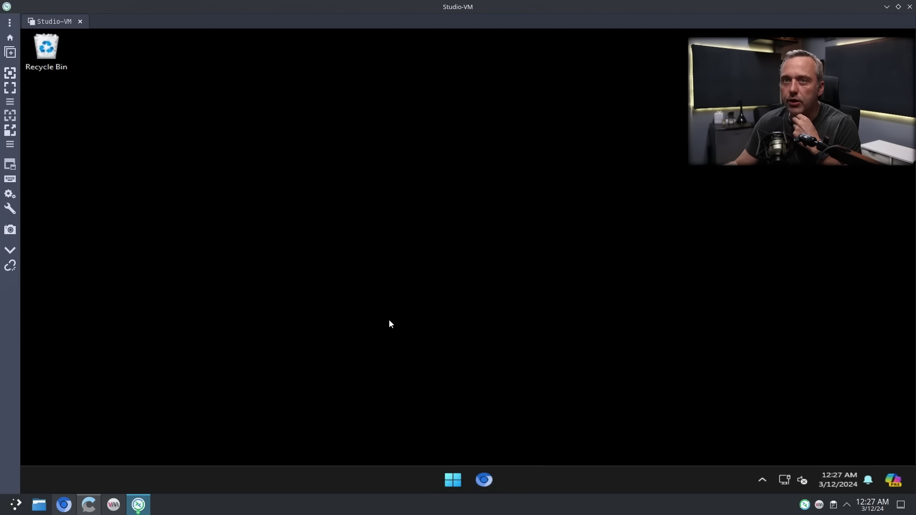
# - Examine the display adapters and the unrecognised PCI device in the guest's Device Manager, then close it
pyautogui.rightClick(457, 480)
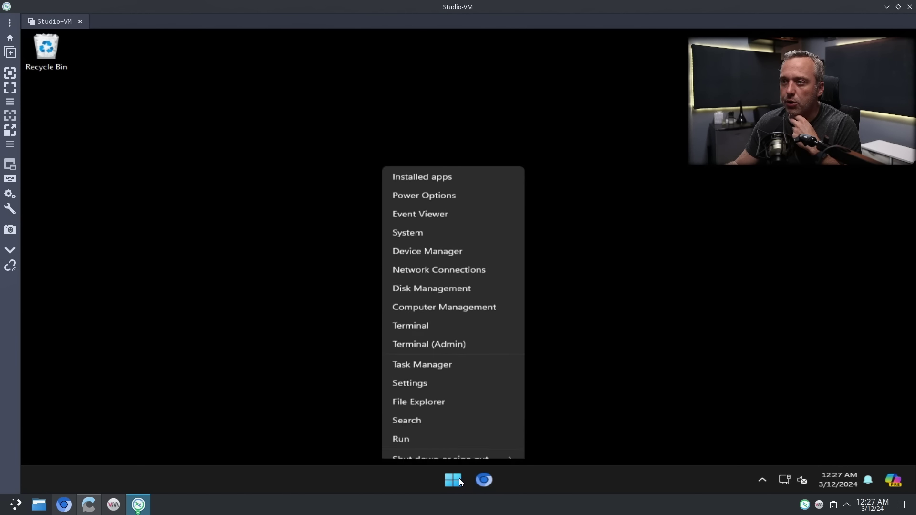
pyautogui.click(420, 222)
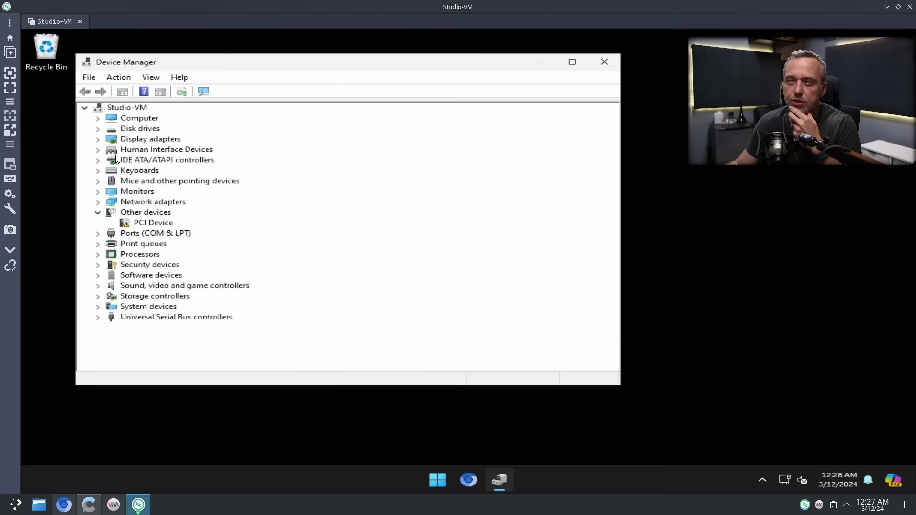
pyautogui.click(98, 139)
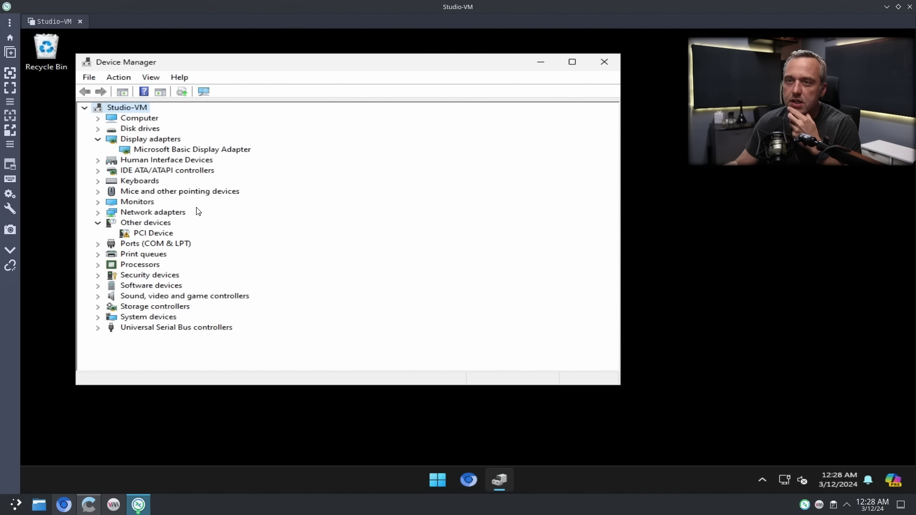
pyautogui.click(141, 236)
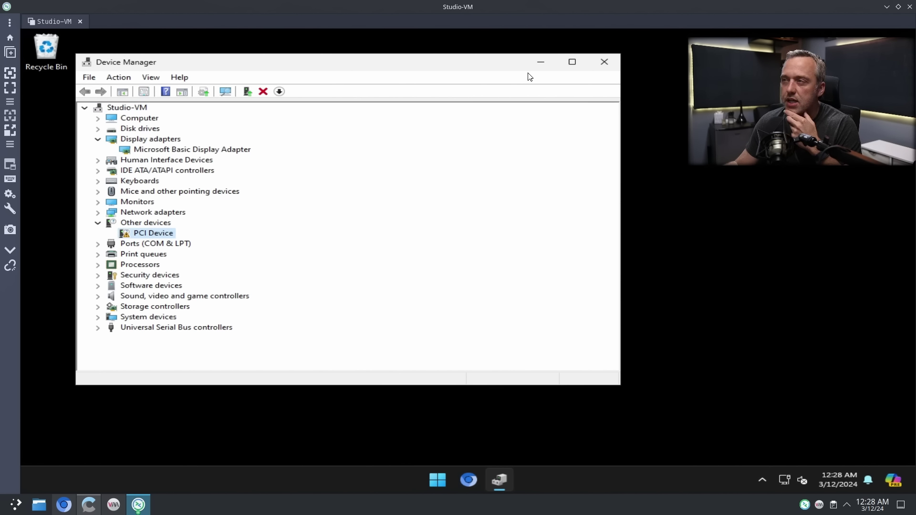
pyautogui.click(604, 61)
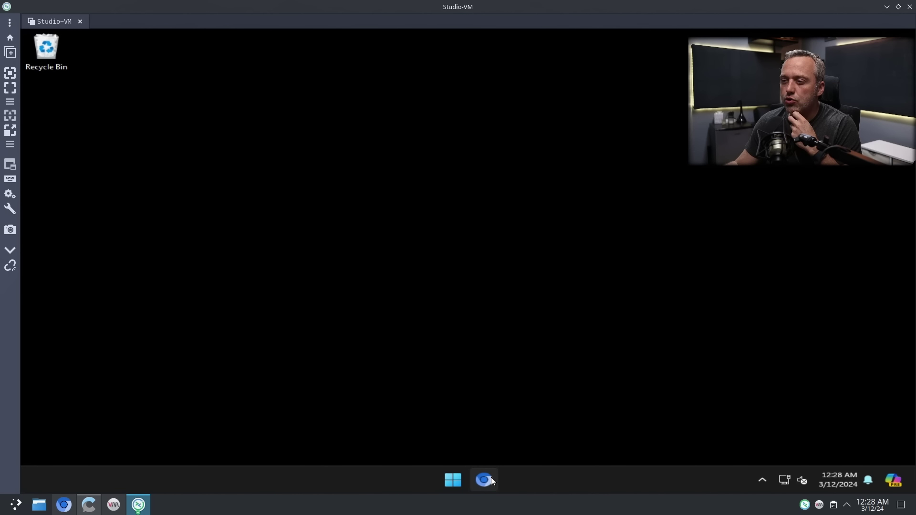
# - Run "irm christitus.com/win | iex" in an administrator terminal on the Windows guest
pyautogui.rightClick(451, 479)
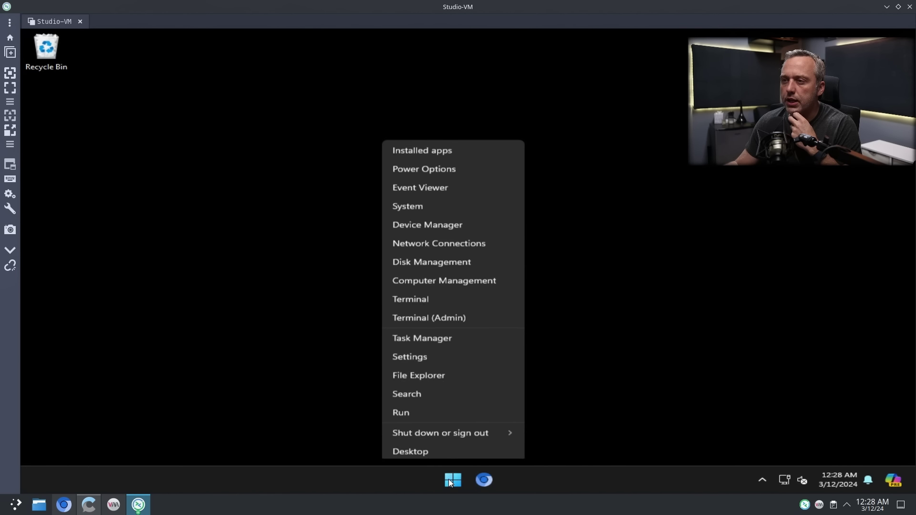
pyautogui.click(416, 314)
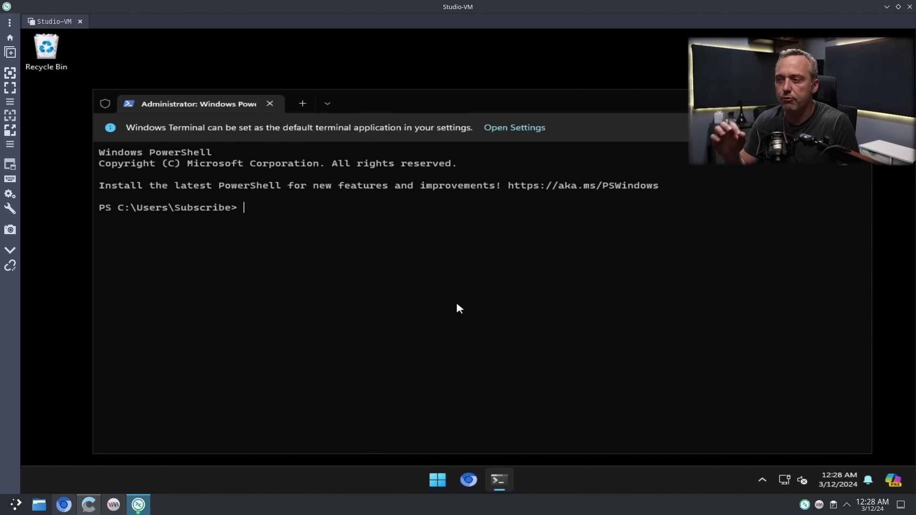
pyautogui.write('iu')
pyautogui.write('rm')
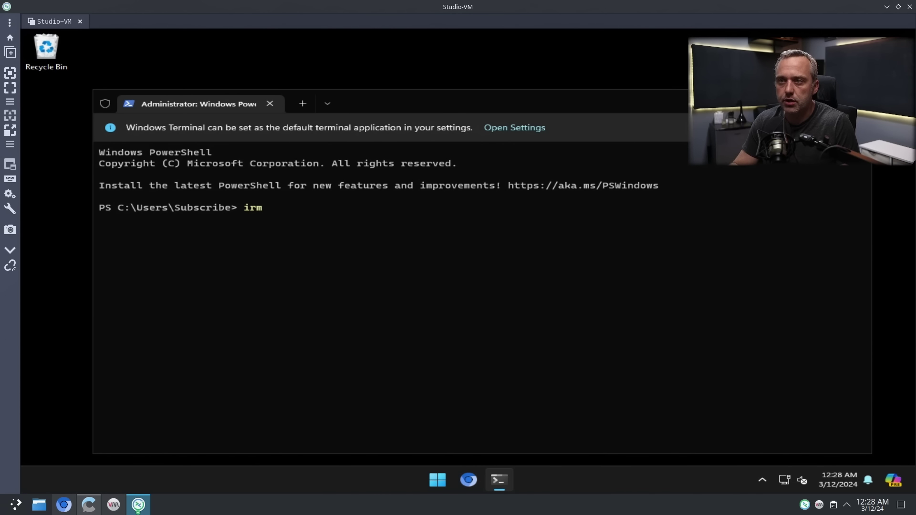
pyautogui.write(' christitus.com/win | iex')
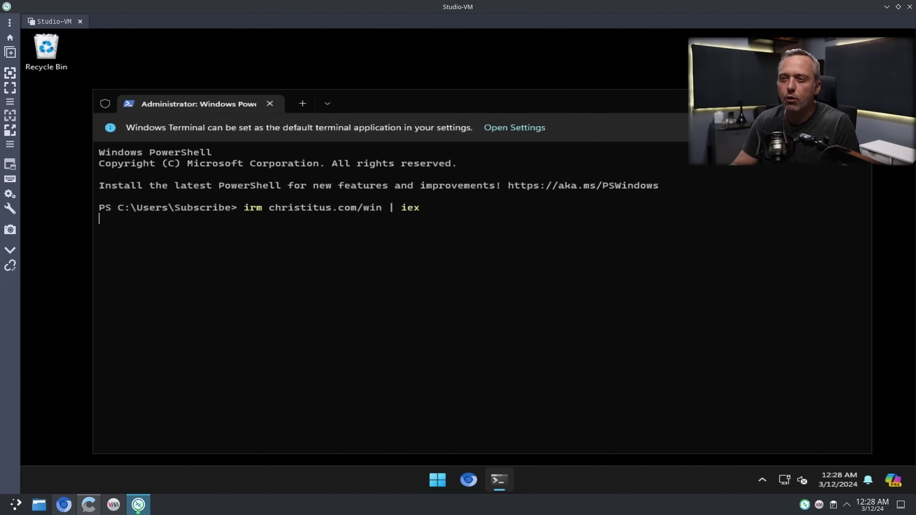
# - Run the toolbox script, find "nvcl" in its app list, install NVCleanstall and close the toolbox windows
pyautogui.press('Return')
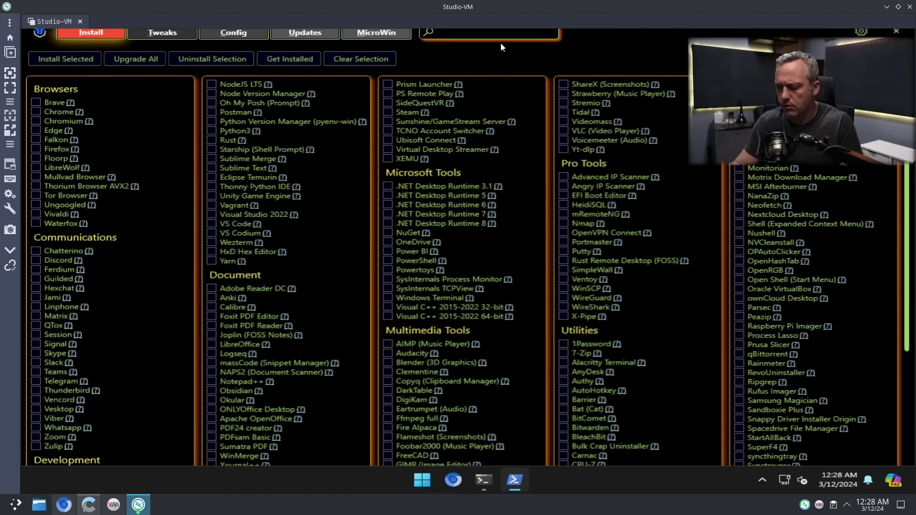
pyautogui.write('nvcl')
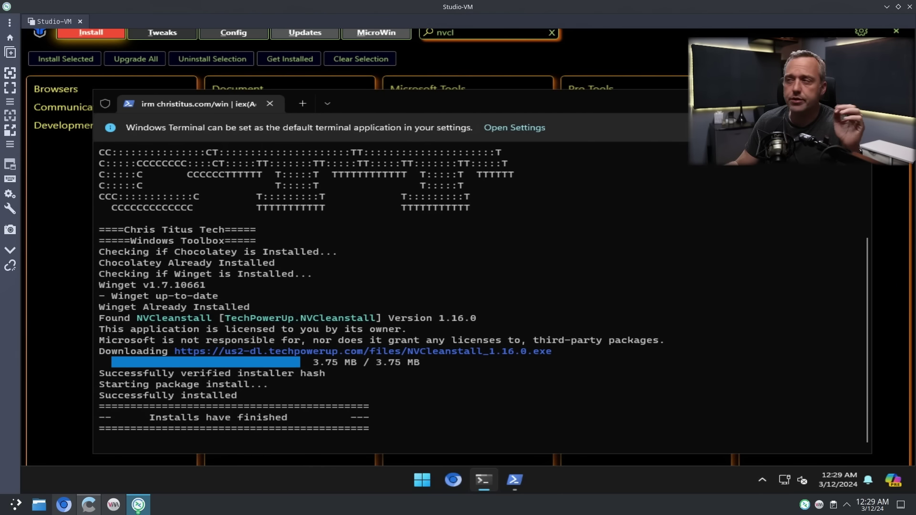
pyautogui.hotkey('alt', 'F4')
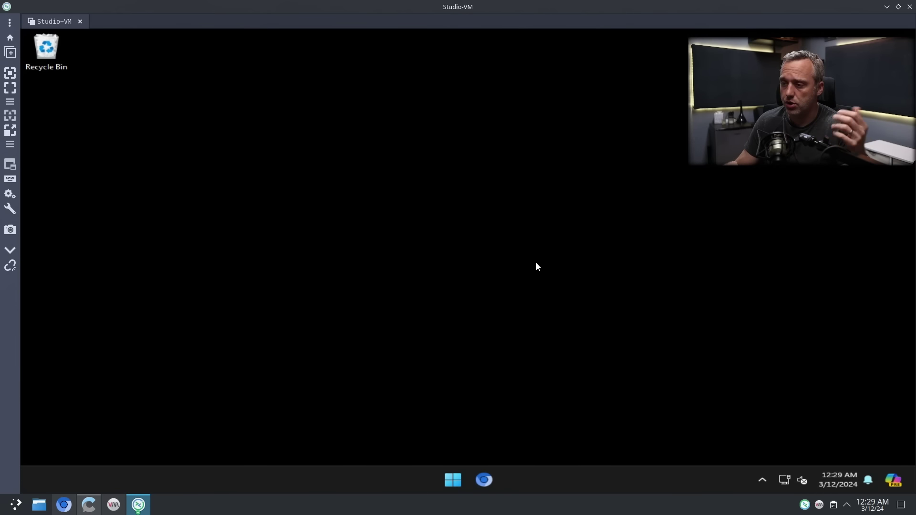
# - Launch NVCleanstall and proceed with the best driver for the graphics hardware
pyautogui.click(453, 481)
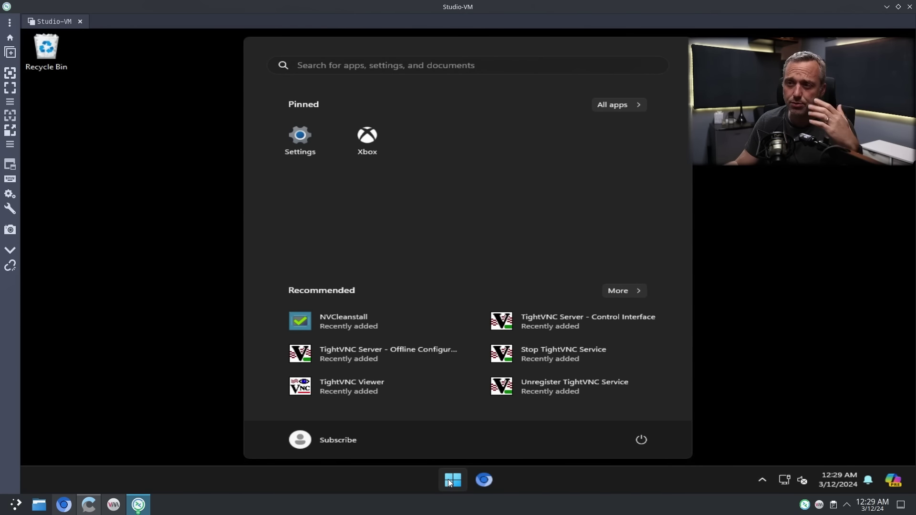
pyautogui.click(336, 320)
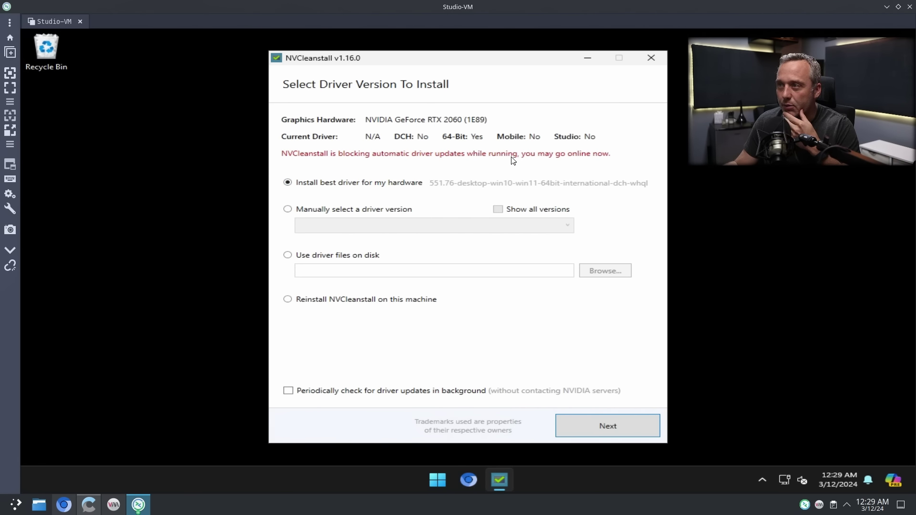
pyautogui.click(630, 417)
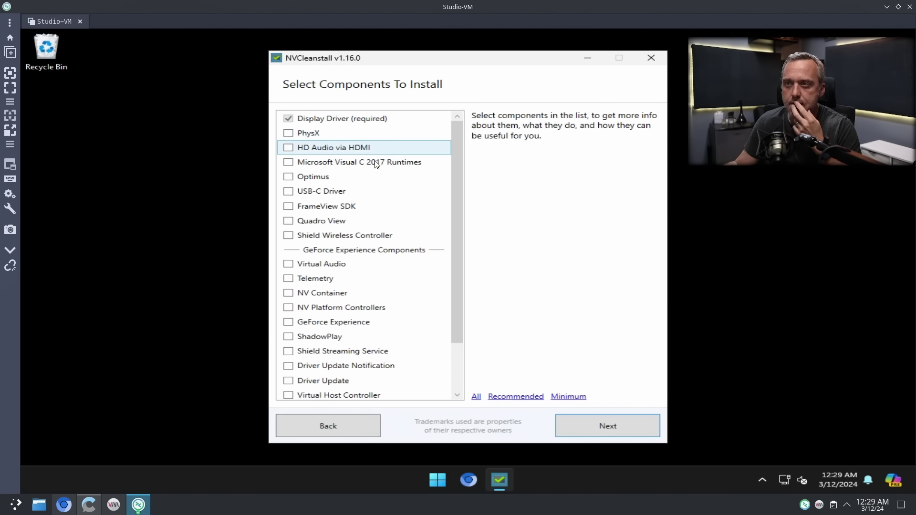
# - Add the USB-C Driver to the display driver components, review the PhysX description, and proceed with the selection
pyautogui.click(320, 192)
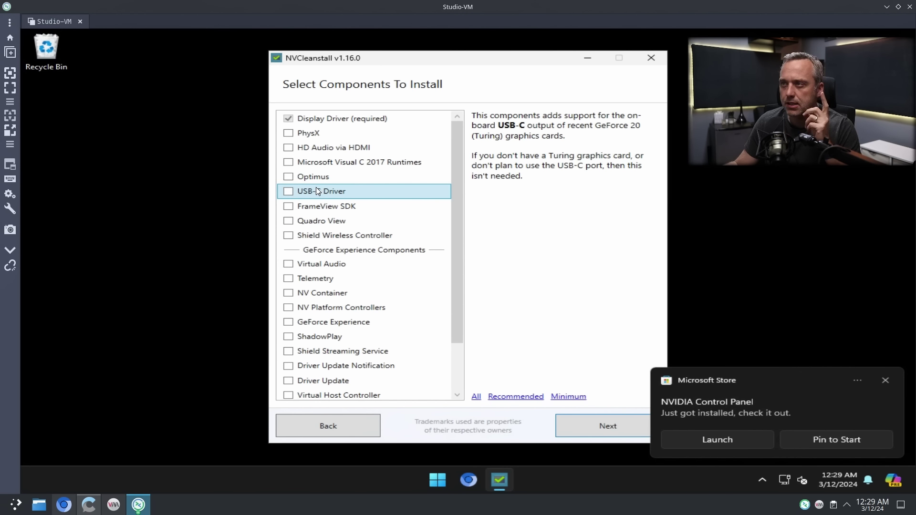
pyautogui.click(289, 192)
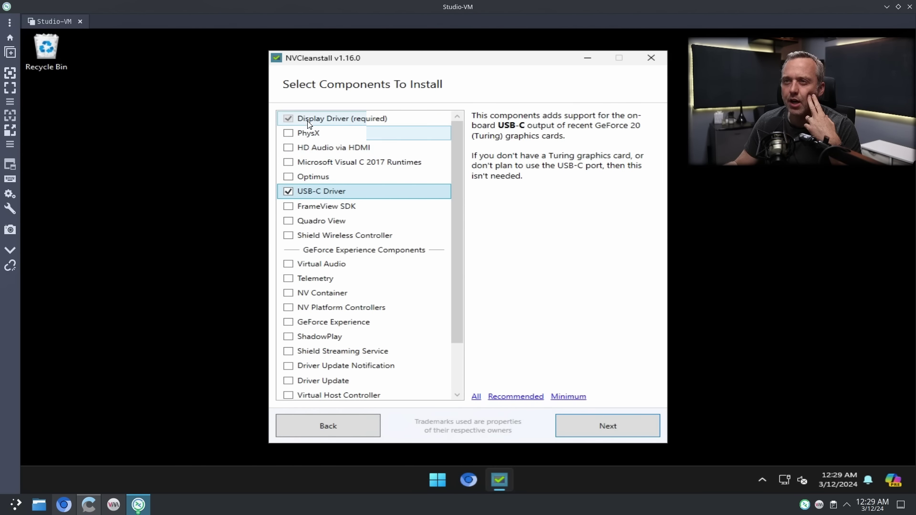
pyautogui.click(314, 137)
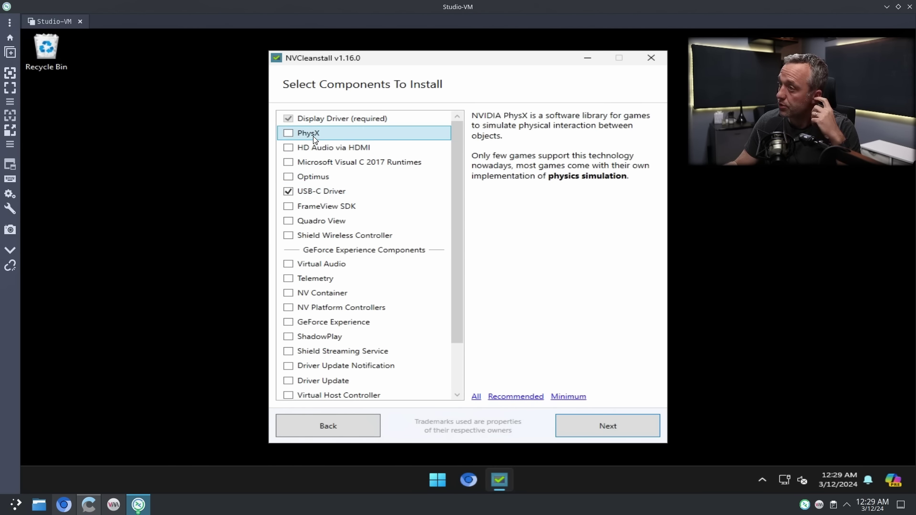
pyautogui.click(622, 423)
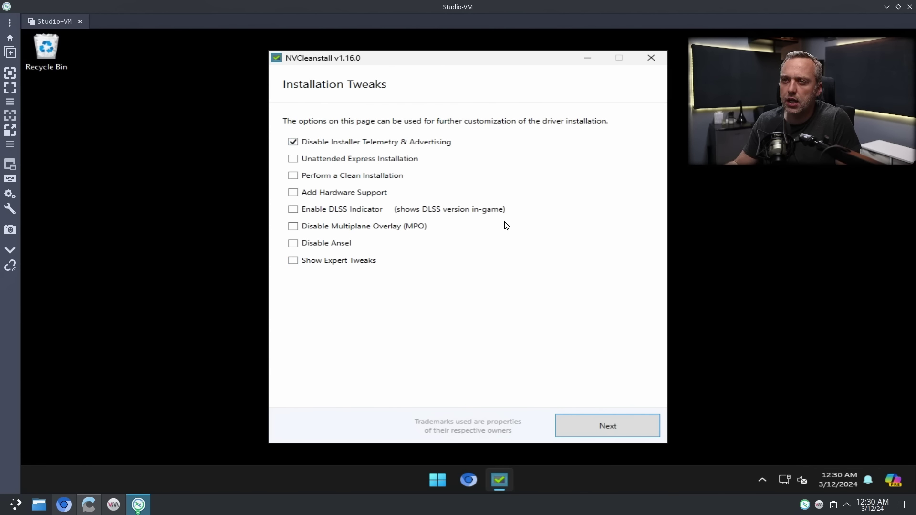
# - Enable Unattended Express Installation with automatic reboot allowed, and run the driver installation through to the end
pyautogui.click(389, 163)
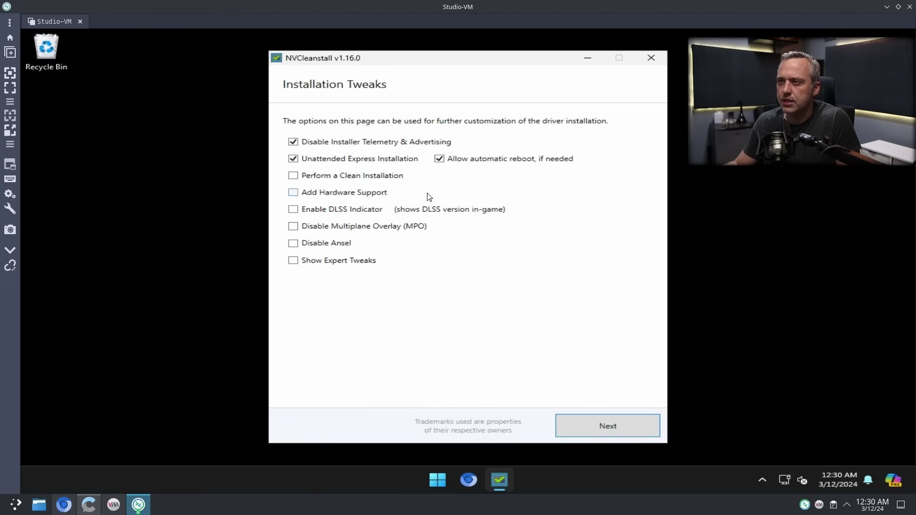
pyautogui.press('Return')
pyautogui.click(337, 174)
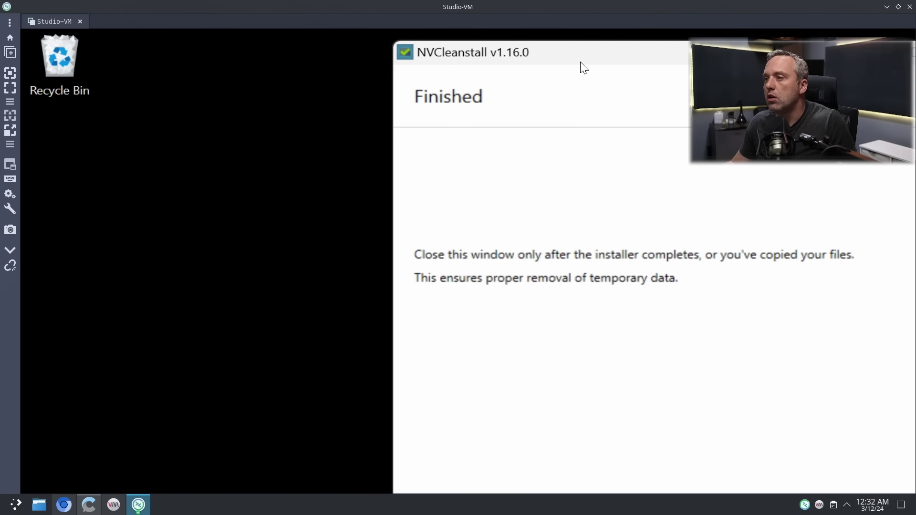
# - Toggle the remote view's scaling and restart the Studio-VM connection to refresh its display
pyautogui.click(10, 130)
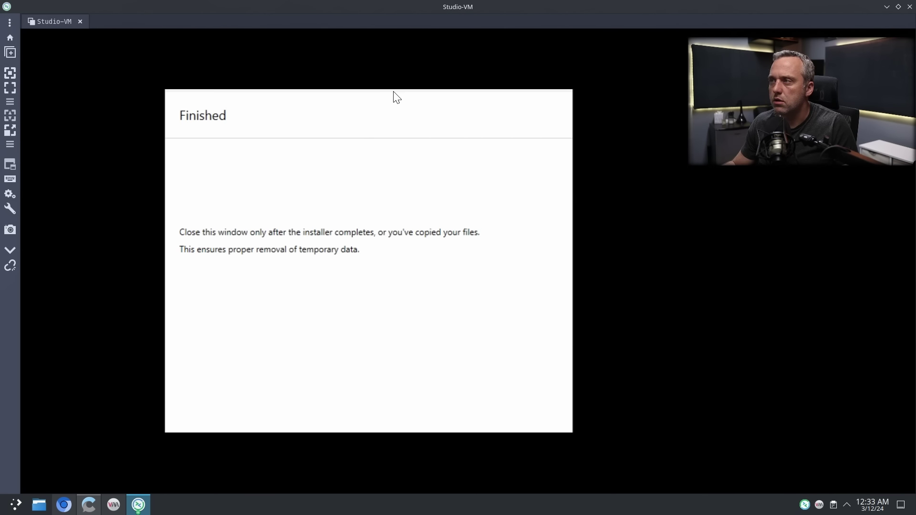
pyautogui.click(886, 7)
pyautogui.click(146, 503)
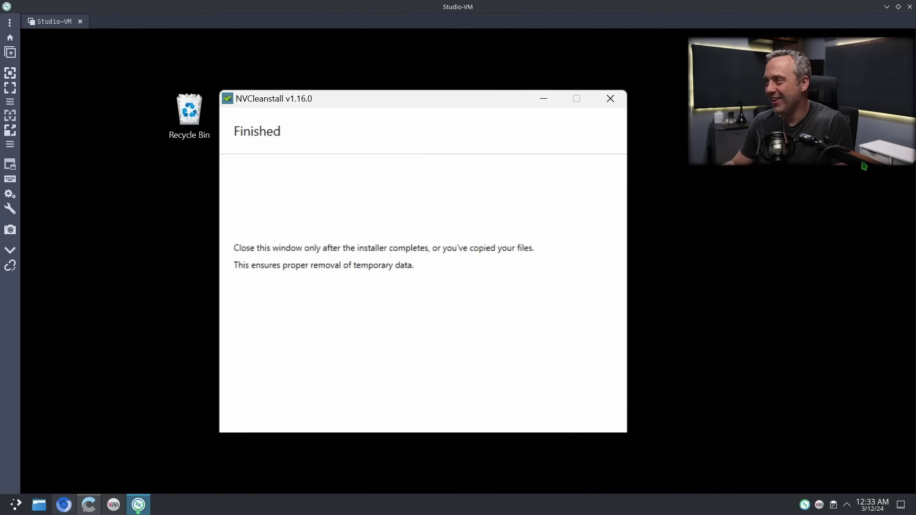
pyautogui.click(9, 270)
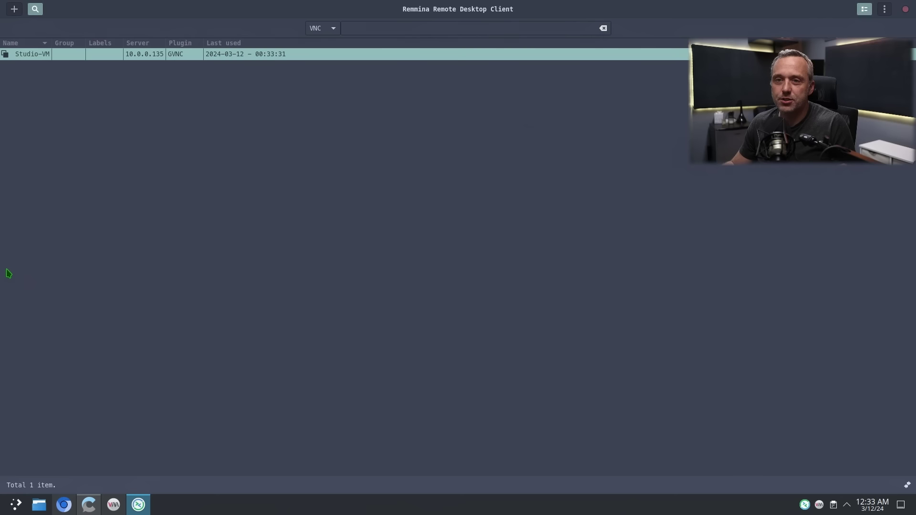
pyautogui.rightClick(33, 56)
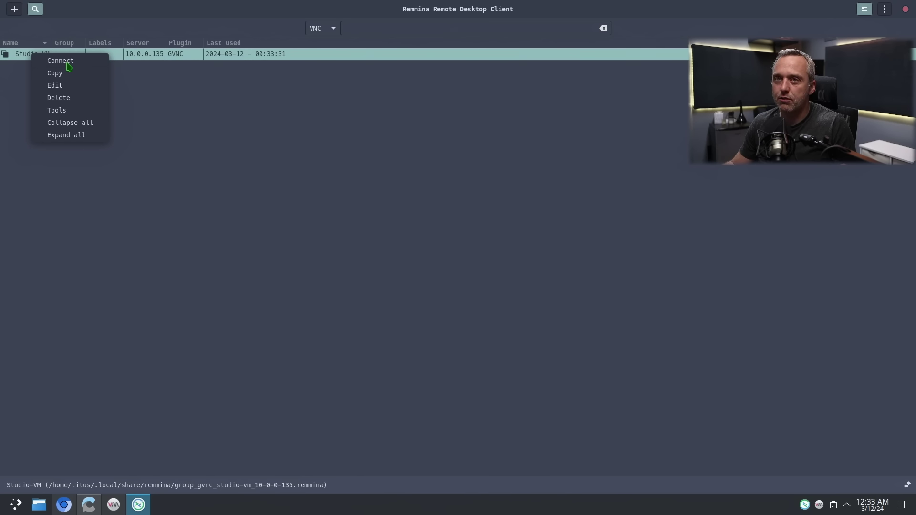
pyautogui.click(67, 63)
# - Close the finished NVCleanstall window on the guest
pyautogui.click(362, 130)
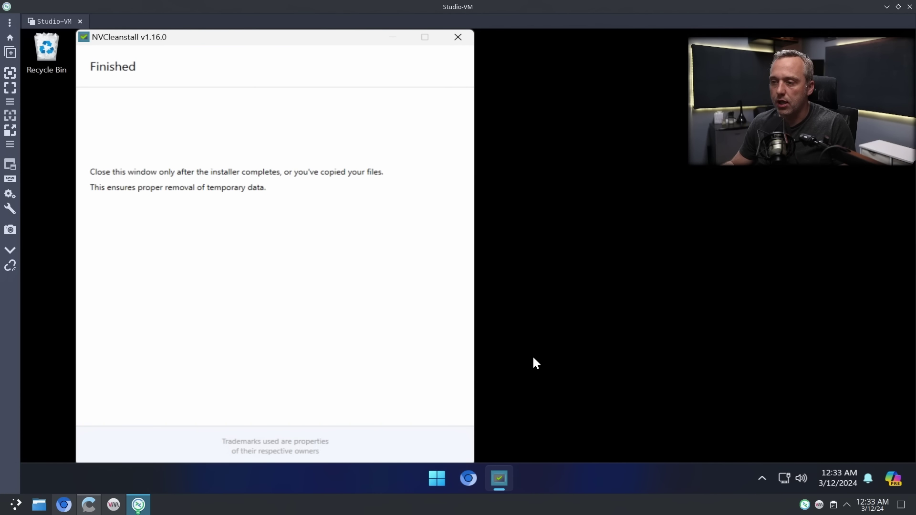
pyautogui.moveTo(499, 476)
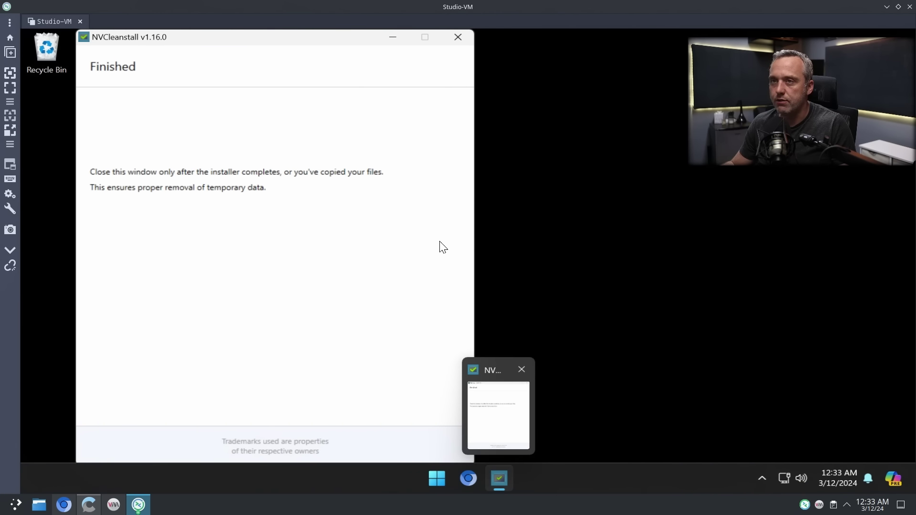
pyautogui.click(461, 42)
# - Check in the guest's Device Manager how the NVIDIA card is listed under display adapters, and close it
pyautogui.rightClick(457, 465)
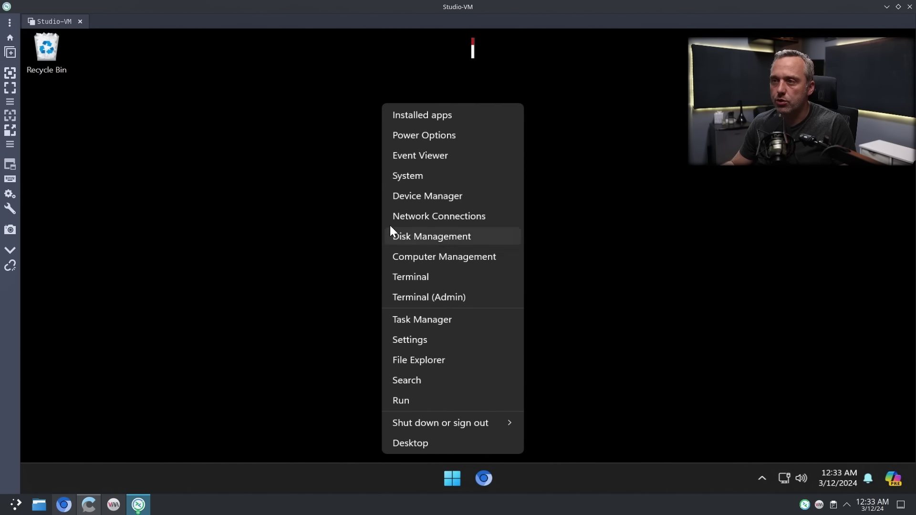
pyautogui.click(427, 195)
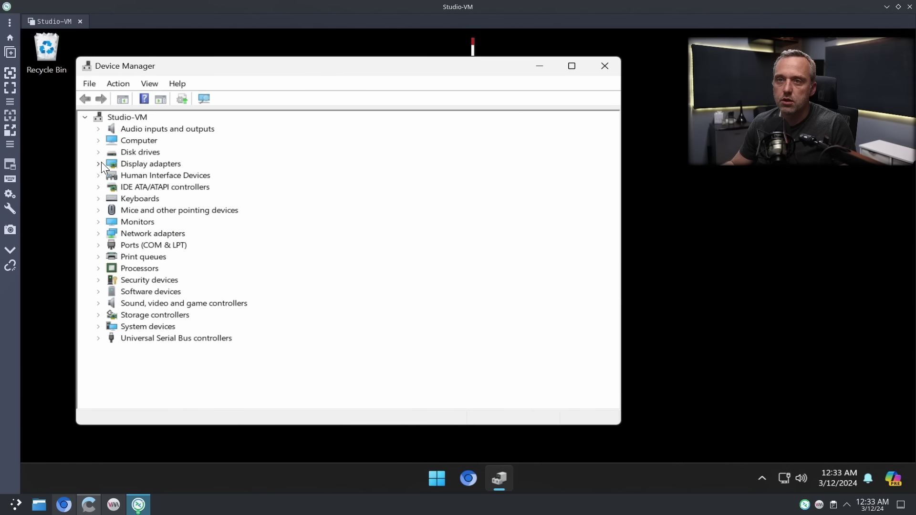
pyautogui.click(99, 163)
pyautogui.click(191, 175)
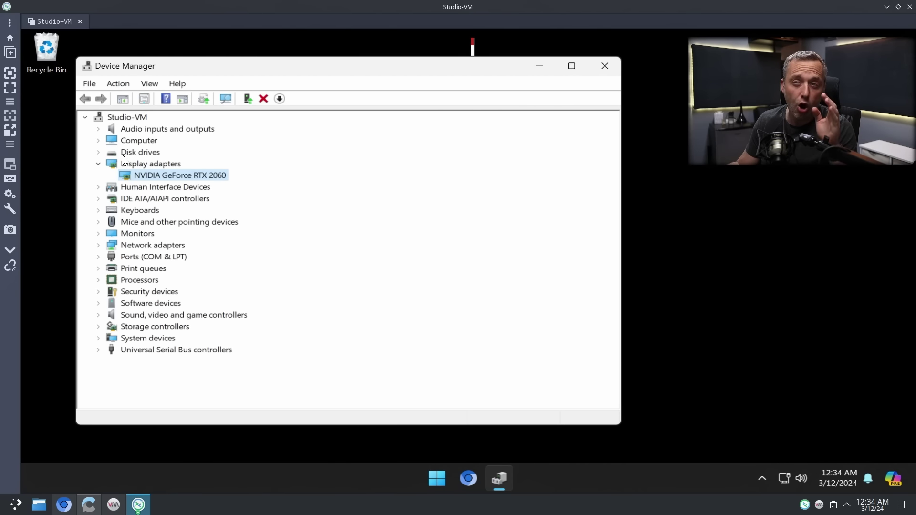
pyautogui.click(99, 164)
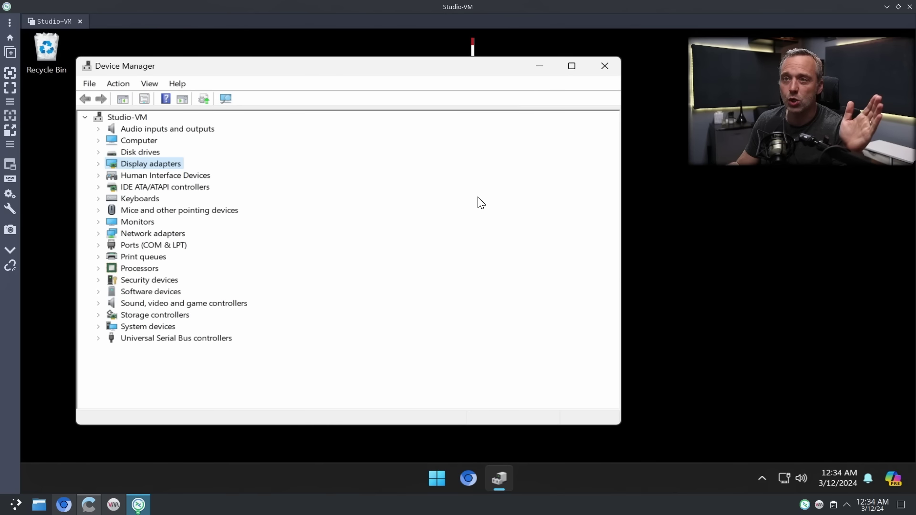
pyautogui.click(605, 66)
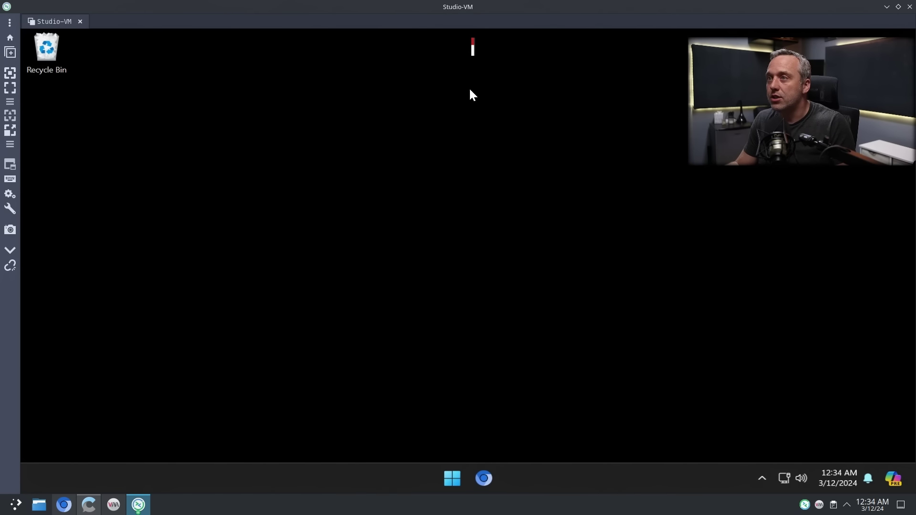
pyautogui.click(452, 479)
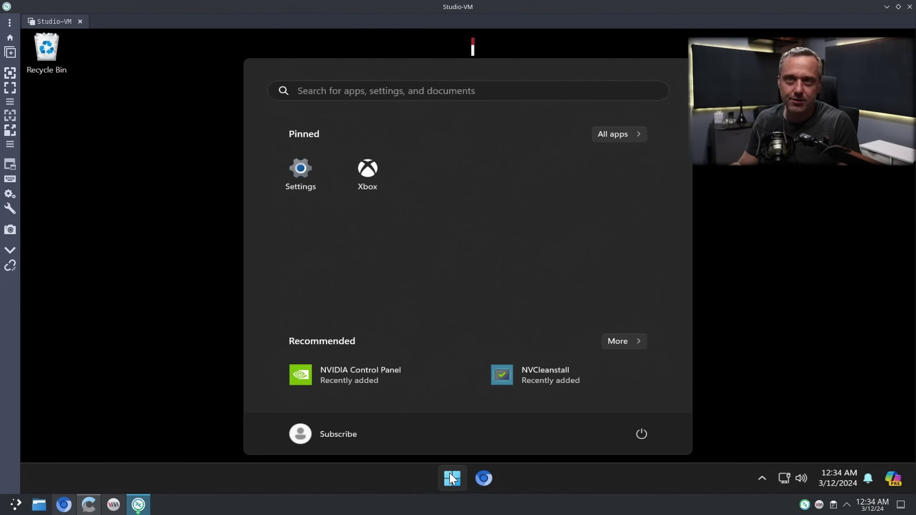
pyautogui.click(444, 477)
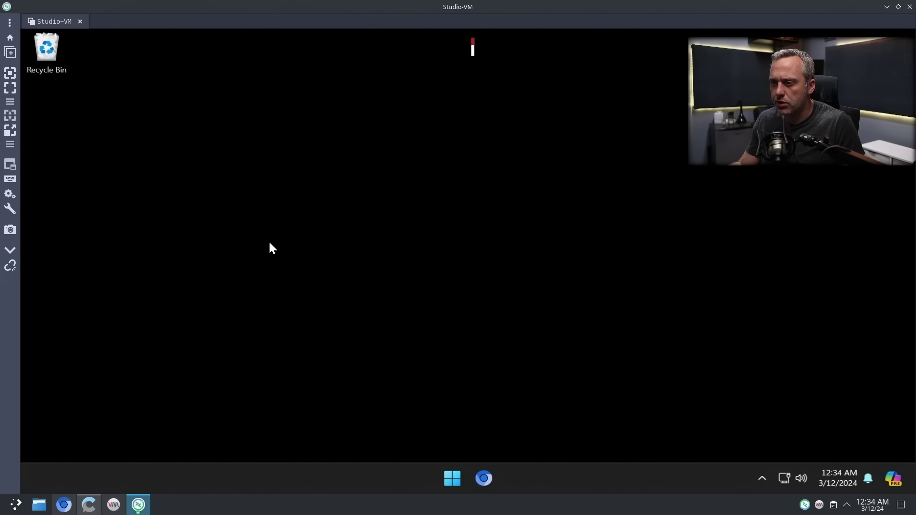
# - Review the available display resolutions in the guest's display settings and close them without changing anything
pyautogui.rightClick(359, 203)
pyautogui.click(428, 310)
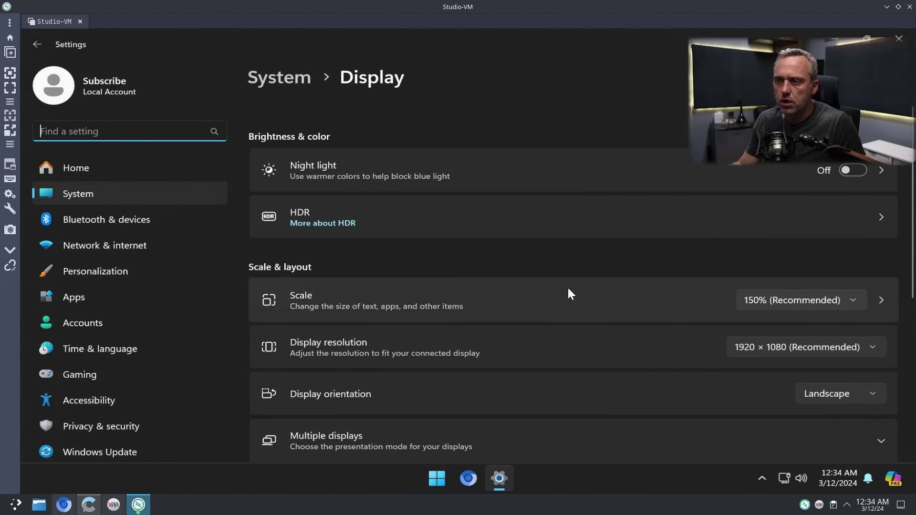
pyautogui.click(849, 348)
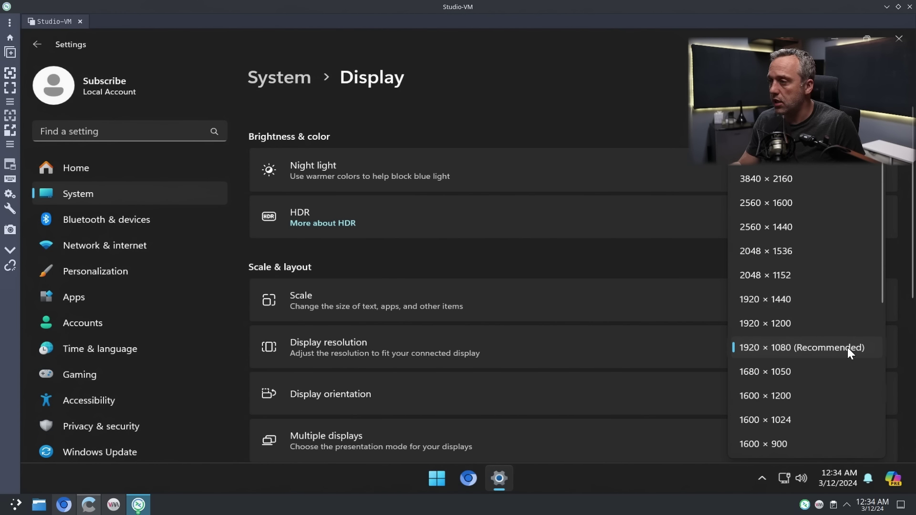
pyautogui.click(625, 115)
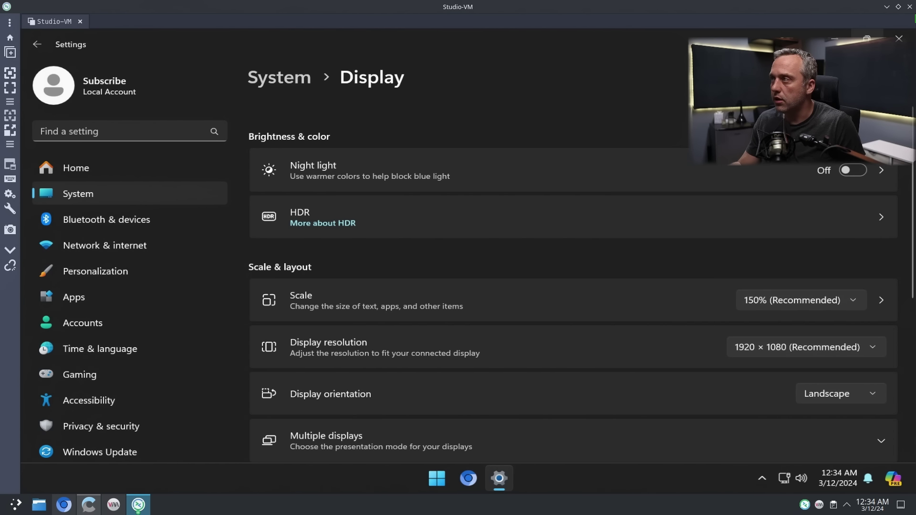
pyautogui.click(898, 38)
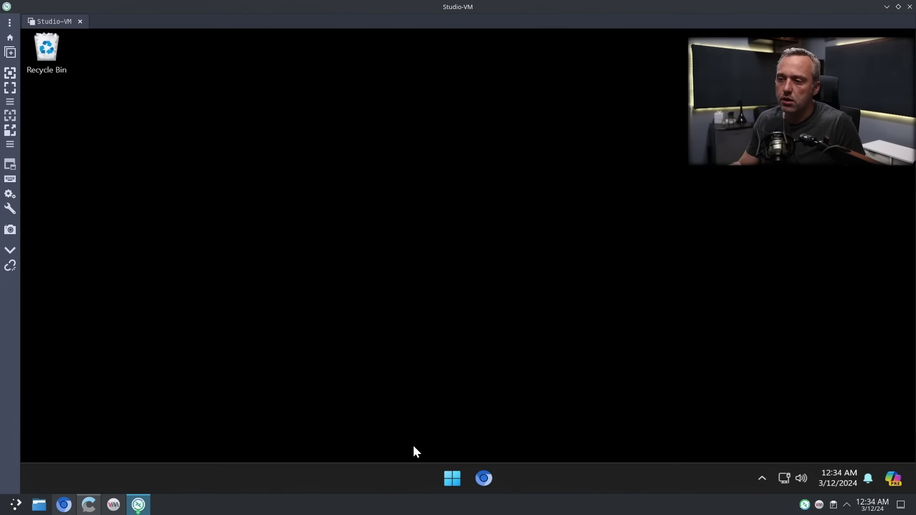
# - Restart the Windows guest and disconnect the remote session
pyautogui.rightClick(483, 478)
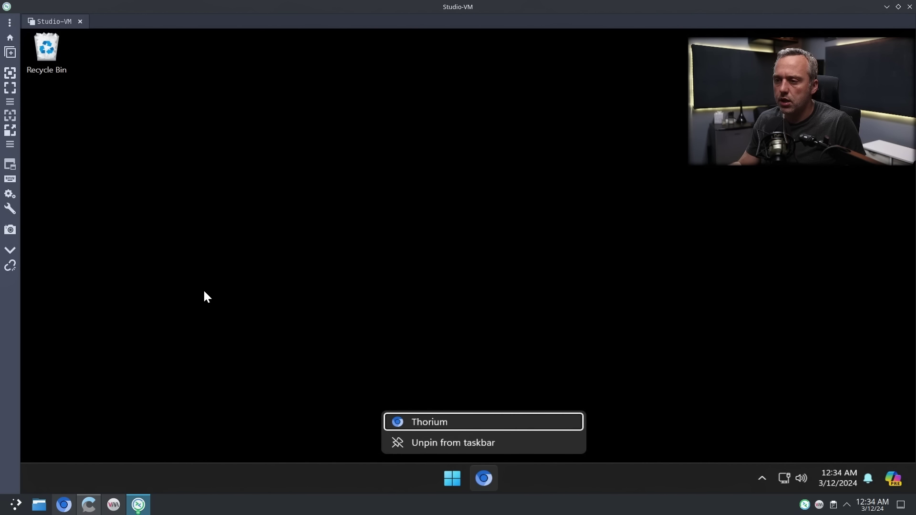
pyautogui.click(204, 293)
pyautogui.rightClick(449, 476)
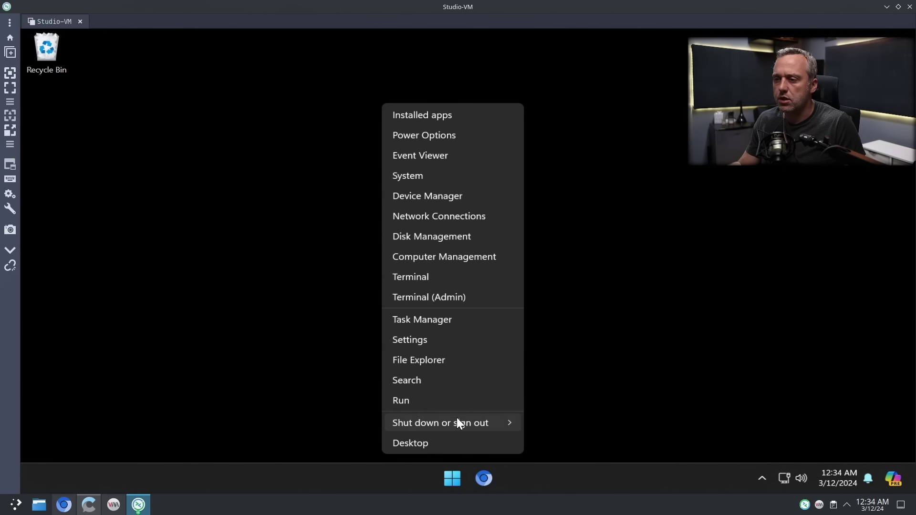
pyautogui.moveTo(460, 421)
pyautogui.click(547, 421)
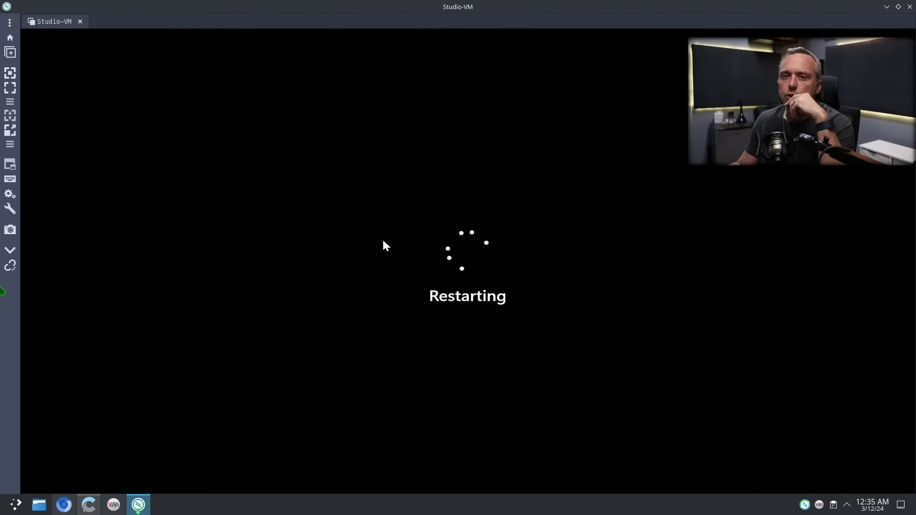
pyautogui.click(10, 266)
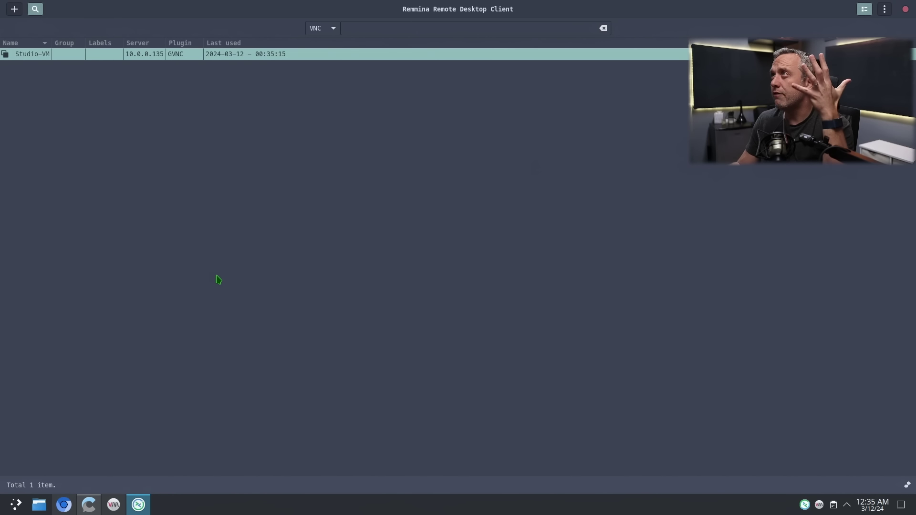
# - Try to reconnect to the Studio-VM profile during the guest's restart, and disconnect again
pyautogui.rightClick(34, 54)
pyautogui.click(57, 63)
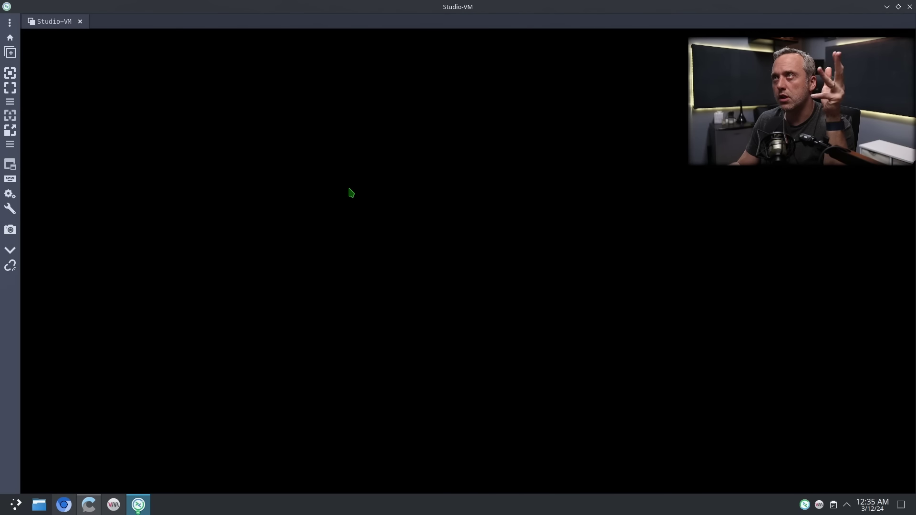
pyautogui.click(10, 265)
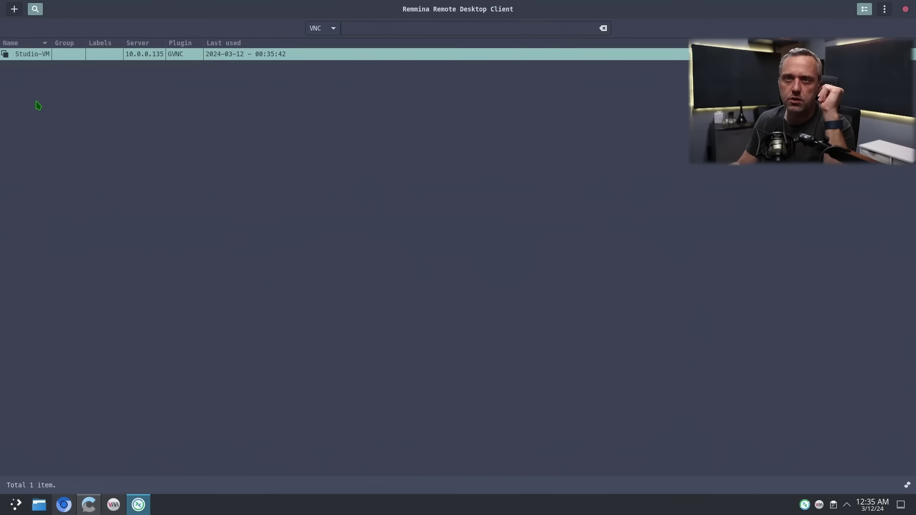
# - Reconnect to the Studio-VM profile and search the web for looking glass in the guest's browser
pyautogui.rightClick(44, 56)
pyautogui.click(75, 66)
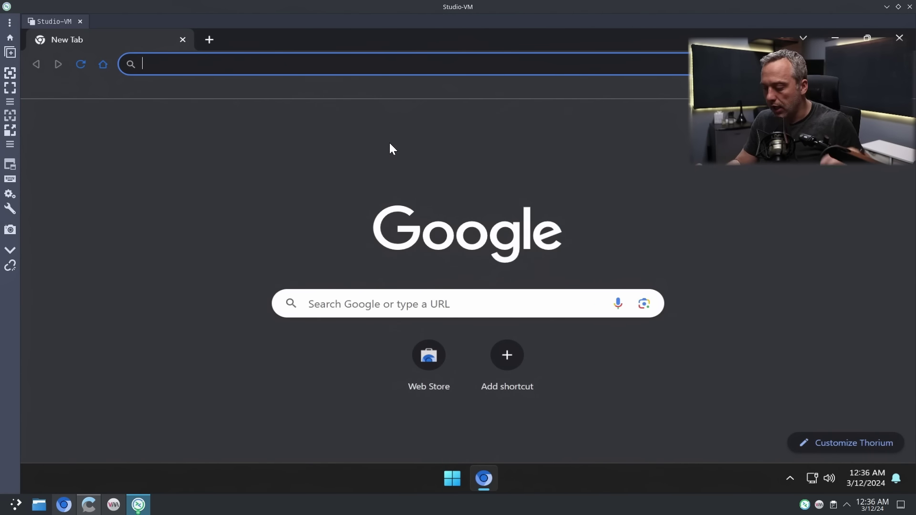
pyautogui.write('looking glass')
pyautogui.press('Return')
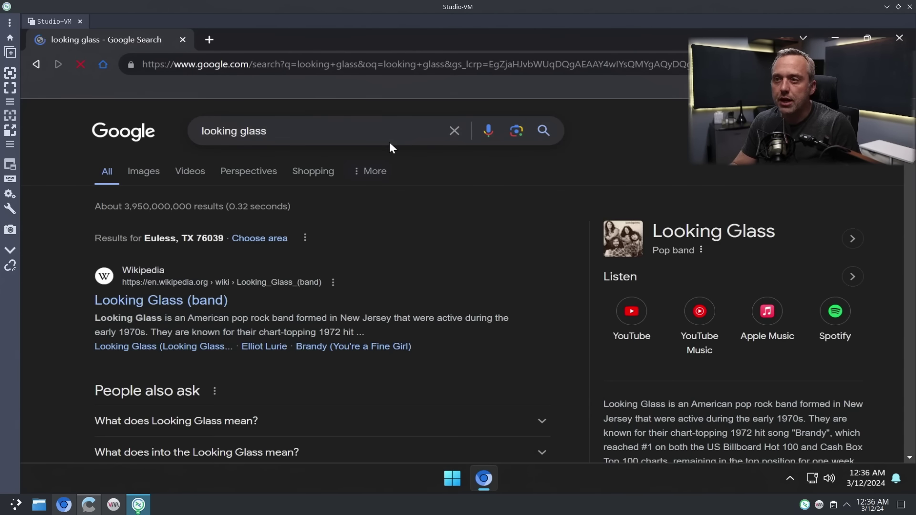
pyautogui.scroll(-1, 439, 247)
pyautogui.scroll(-6, 436, 244)
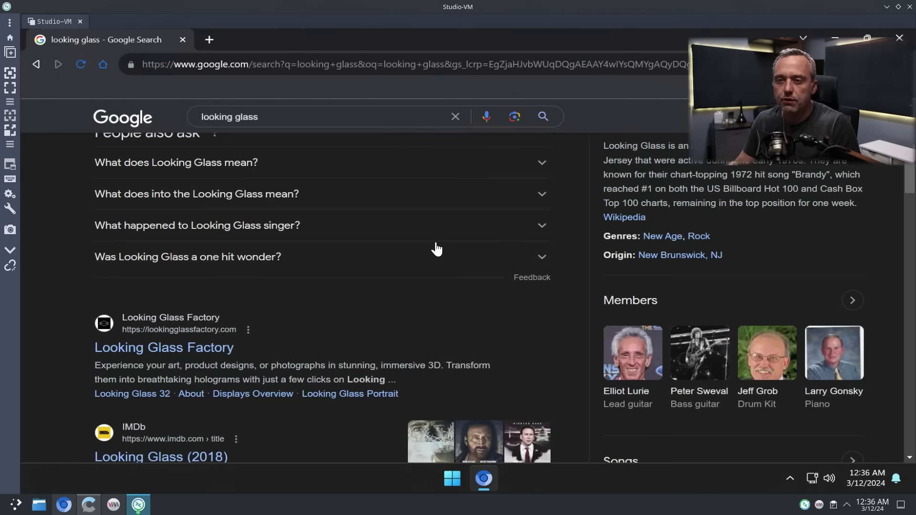
# - Refine the web search to looking glass linux and open the Looking Glass home page at looking-glass.io
pyautogui.scroll(4, 434, 238)
pyautogui.click(305, 117)
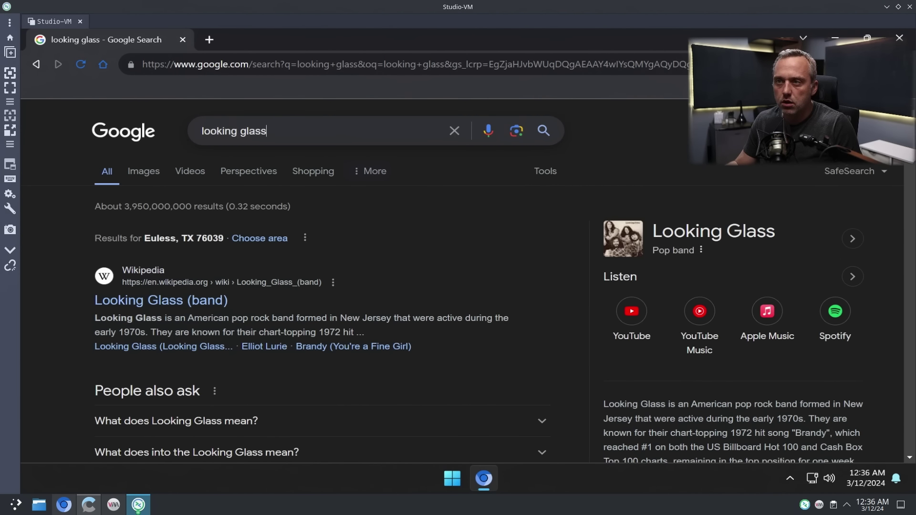
pyautogui.write('linux')
pyautogui.press('Return')
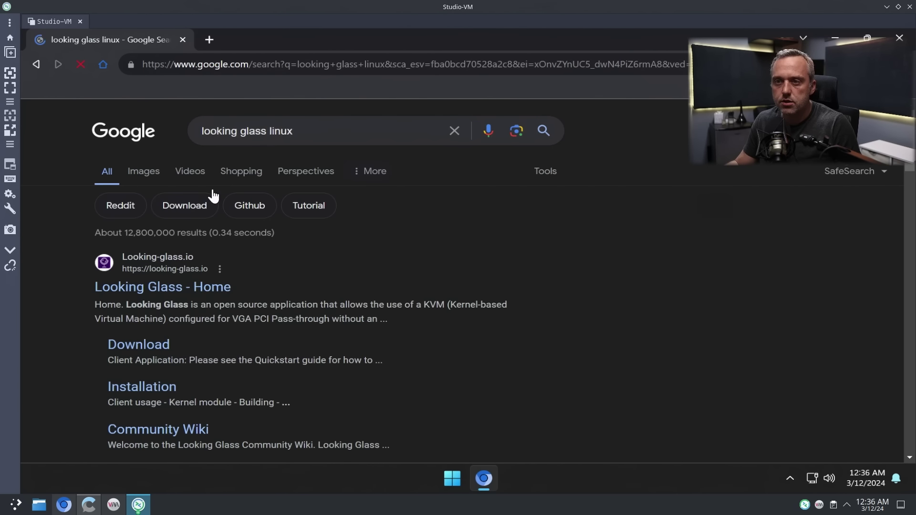
pyautogui.click(188, 287)
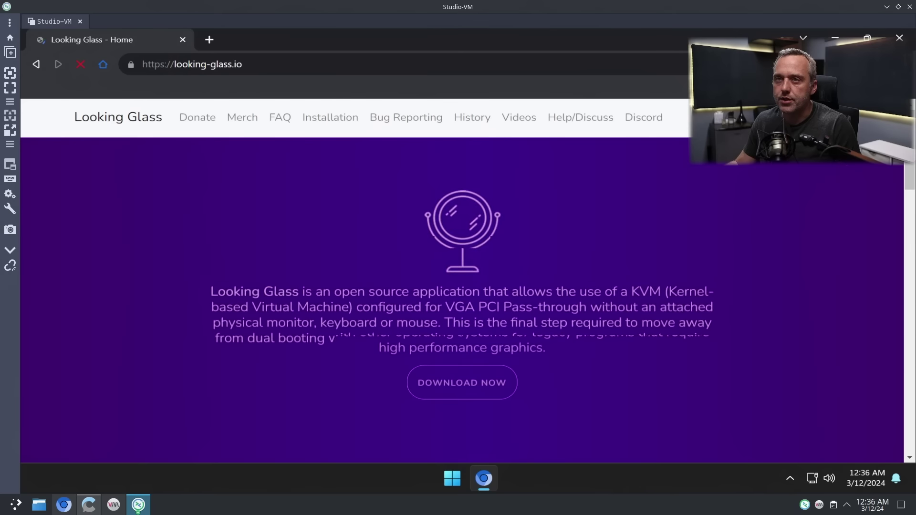
# - Download the Windows Host Binary of the B7-rc1 release candidate from the Looking Glass downloads page and open the archive
pyautogui.click(462, 382)
pyautogui.scroll(-10, 239, 321)
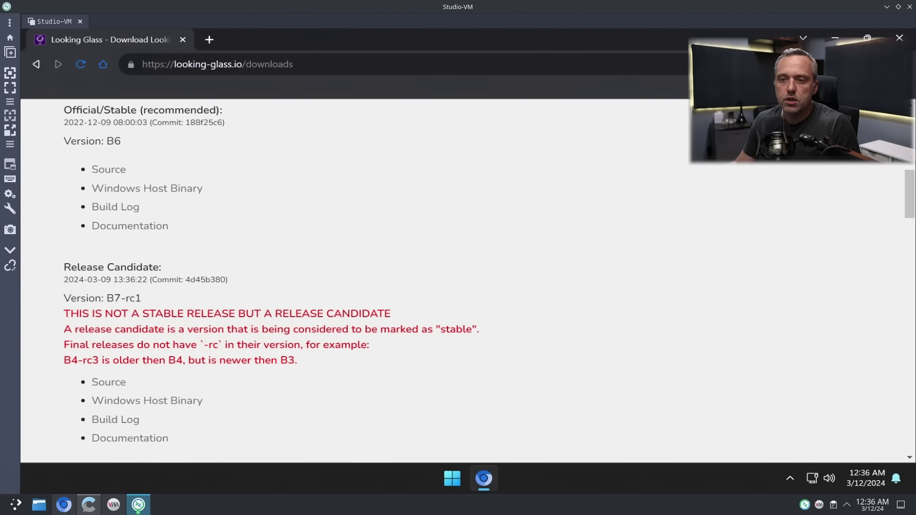
pyautogui.scroll(-1, 228, 311)
pyautogui.click(167, 339)
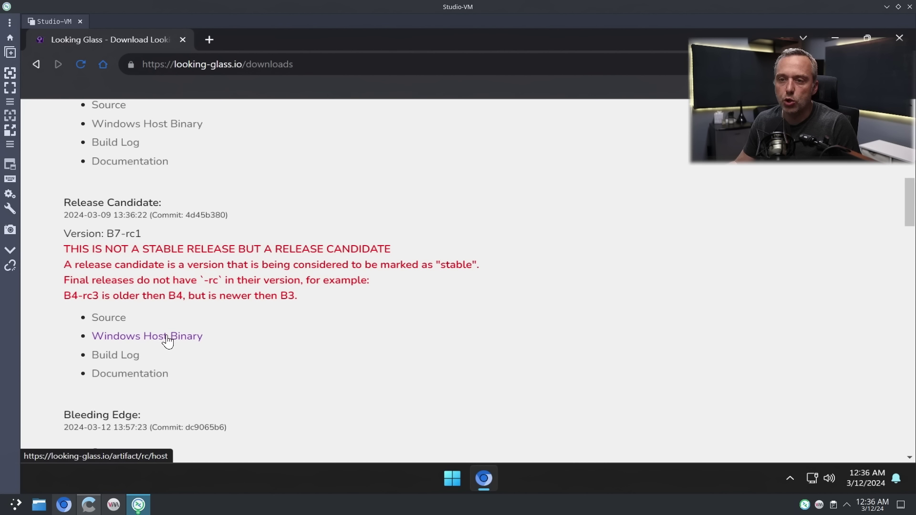
pyautogui.click(665, 95)
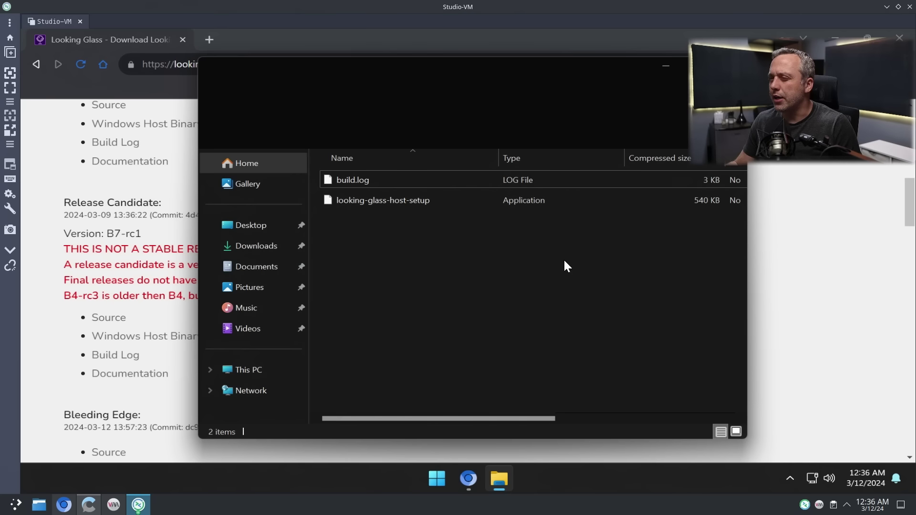
# - Extract the looking-glass-host-B7-rc1 archive to its default Downloads folder and launch looking-glass-host-setup
pyautogui.rightClick(395, 262)
pyautogui.click(446, 341)
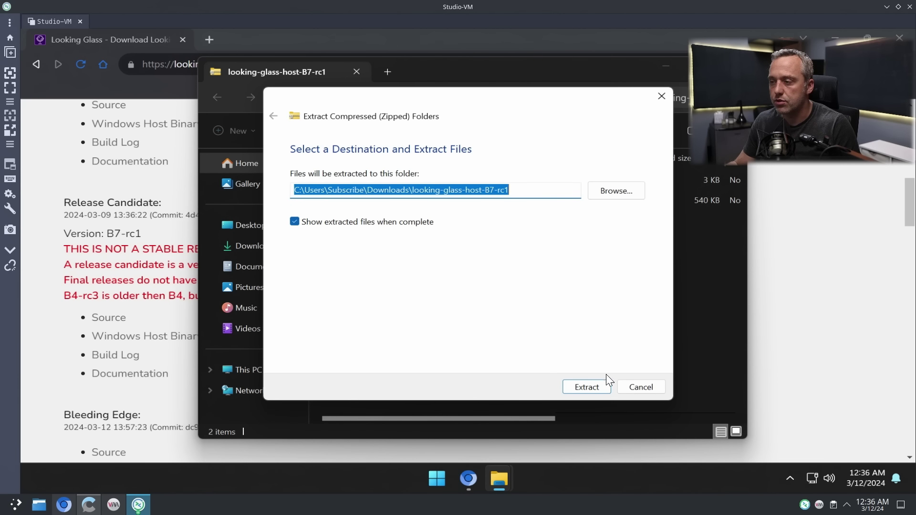
pyautogui.click(585, 388)
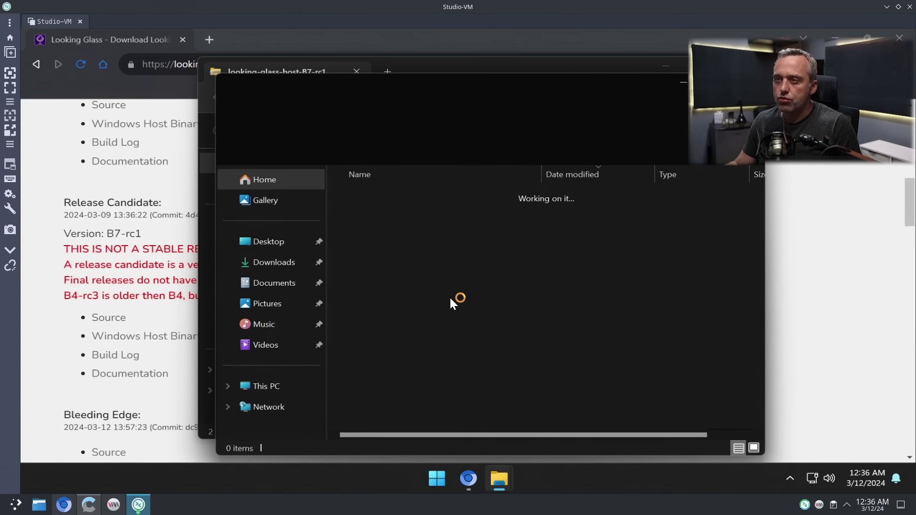
pyautogui.click(384, 230)
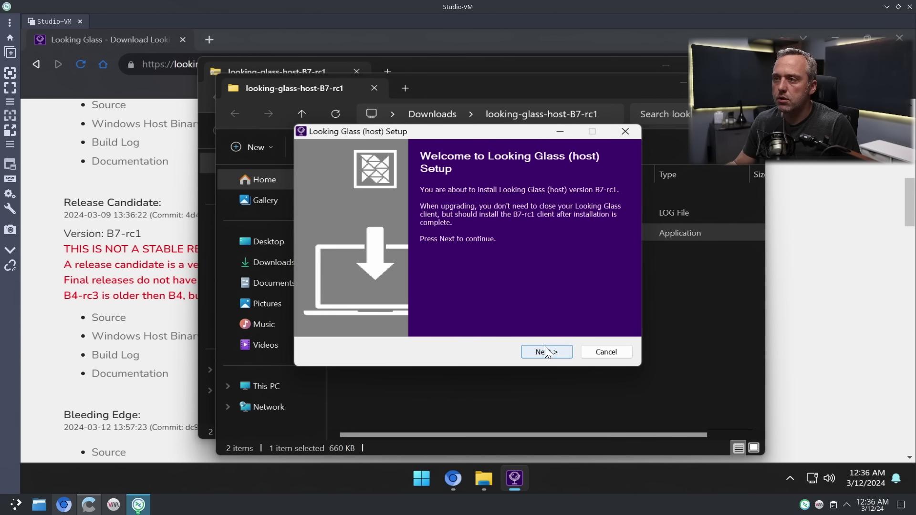
# - Install Looking Glass (host) with the Desktop Shortcut component added to the defaults, and close the setup, folder and browser windows
pyautogui.click(547, 353)
pyautogui.click(548, 353)
pyautogui.click(547, 352)
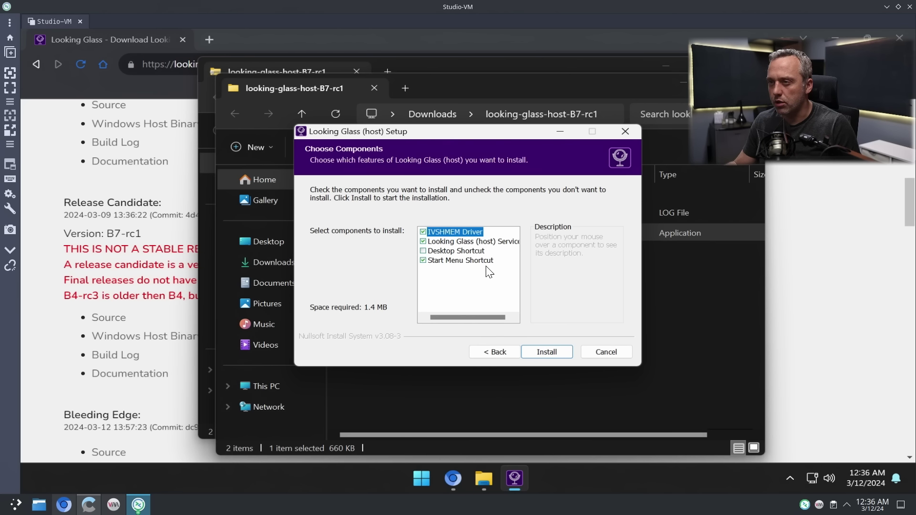
pyautogui.click(462, 252)
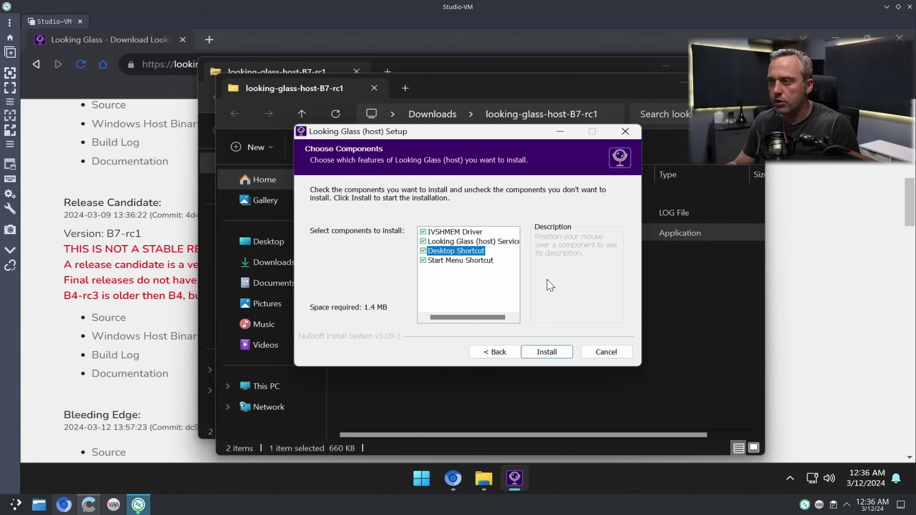
pyautogui.click(552, 353)
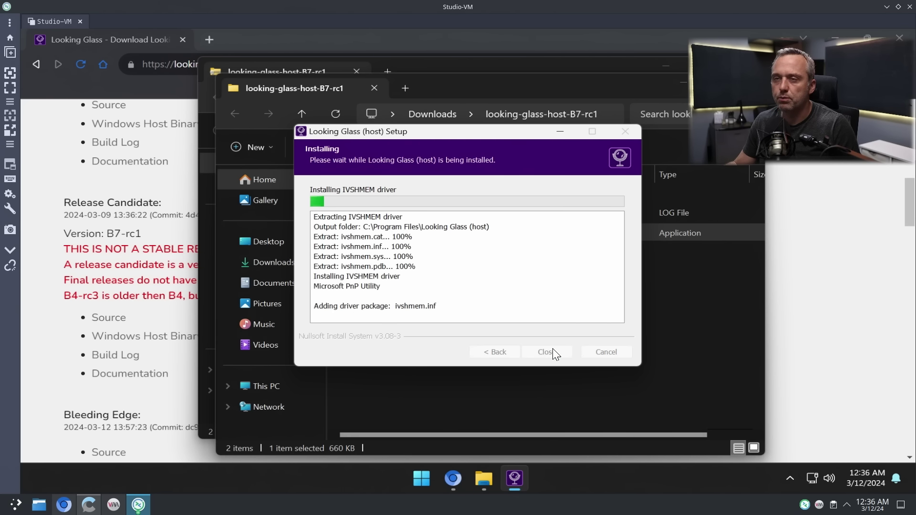
pyautogui.click(551, 351)
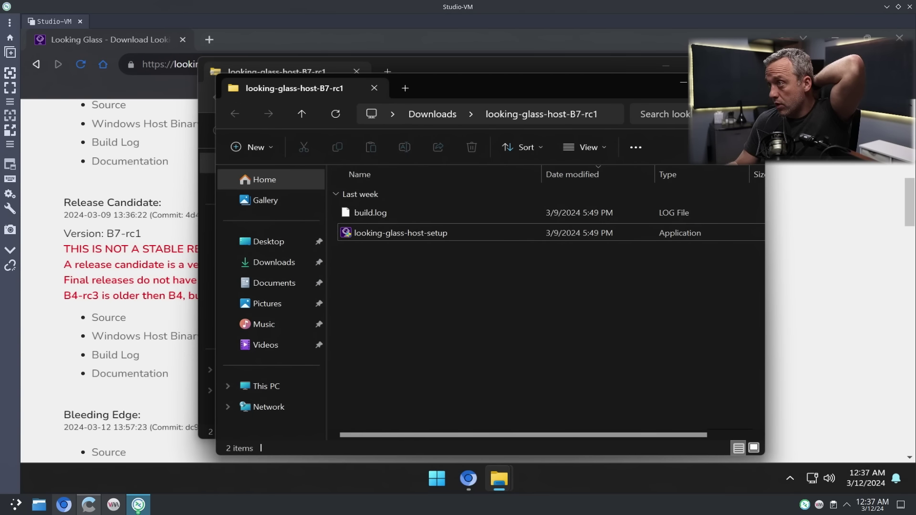
pyautogui.hotkey('alt', 'F4')
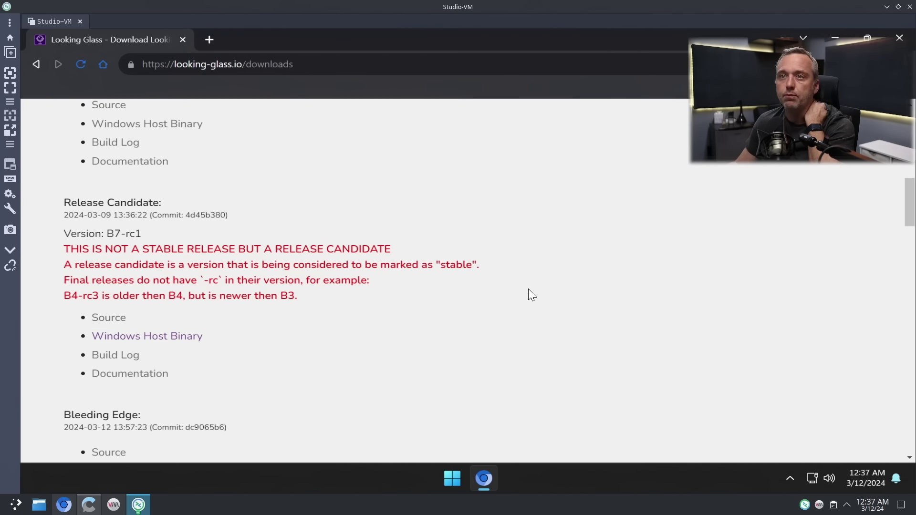
pyautogui.click(183, 40)
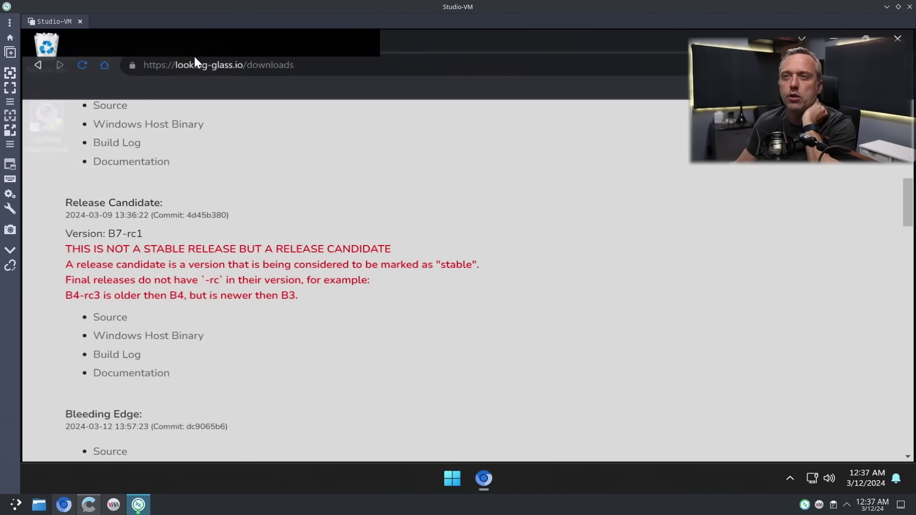
# - Launch Looking Glass (host) from its desktop shortcut and check for it among the guest's hidden tray icons
pyautogui.click(790, 479)
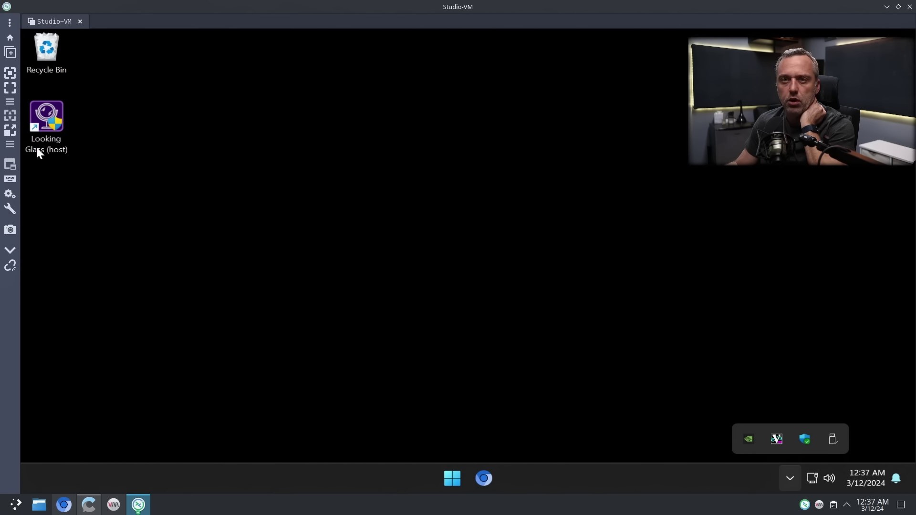
pyautogui.doubleClick(55, 111)
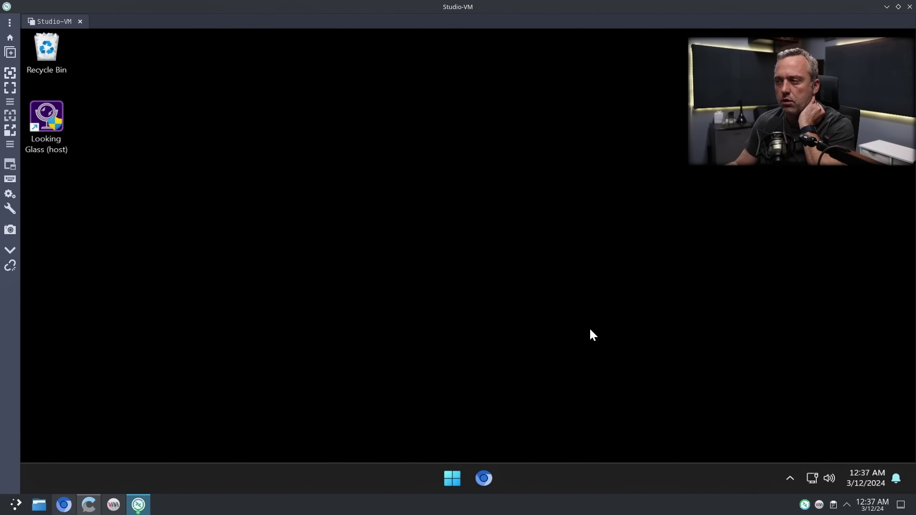
pyautogui.click(789, 479)
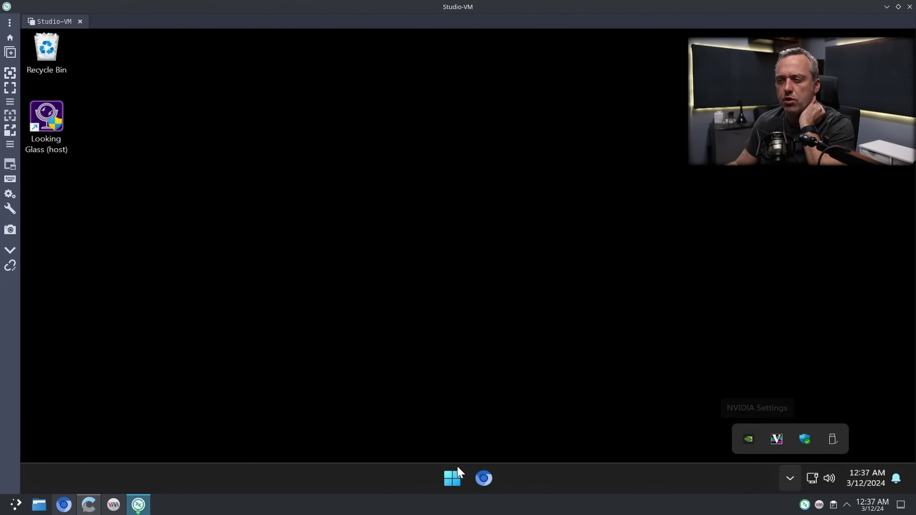
# - Open the guest's Services console and view the properties of the Looking Glass (host) service
pyautogui.rightClick(448, 478)
pyautogui.click(411, 403)
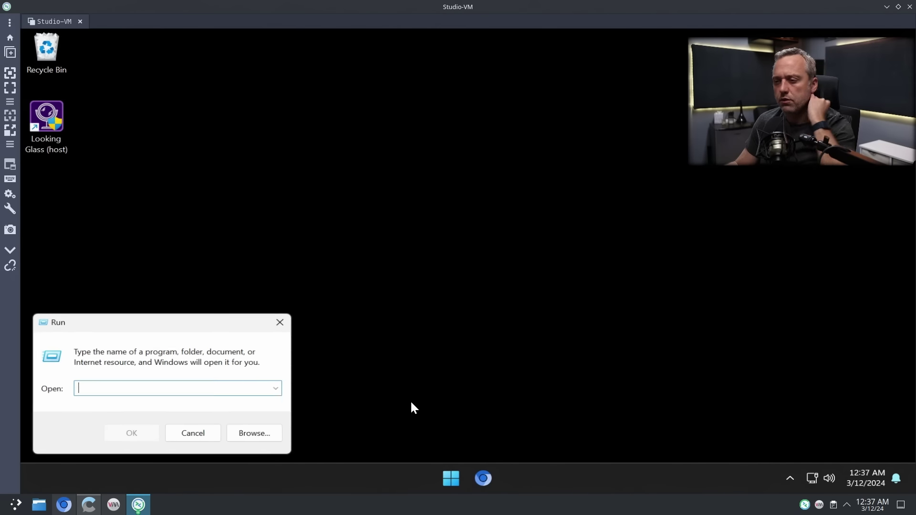
pyautogui.press('Escape')
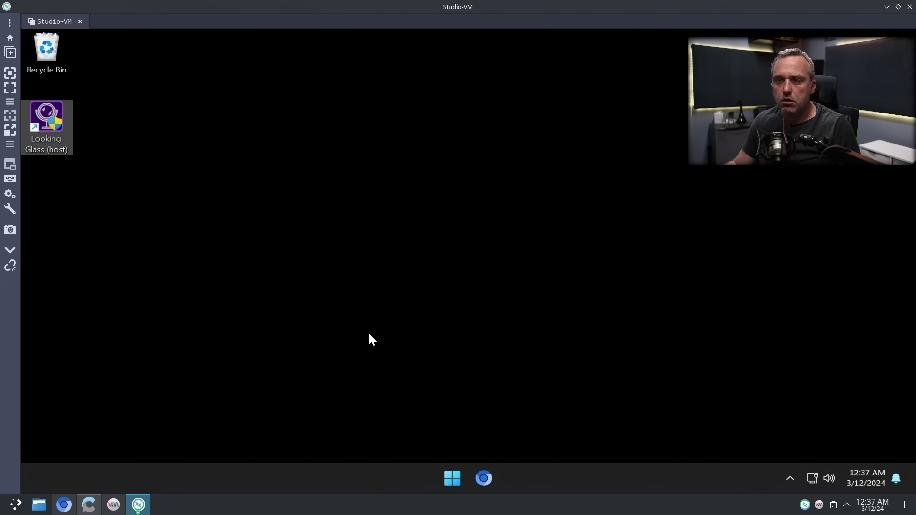
pyautogui.press('l')
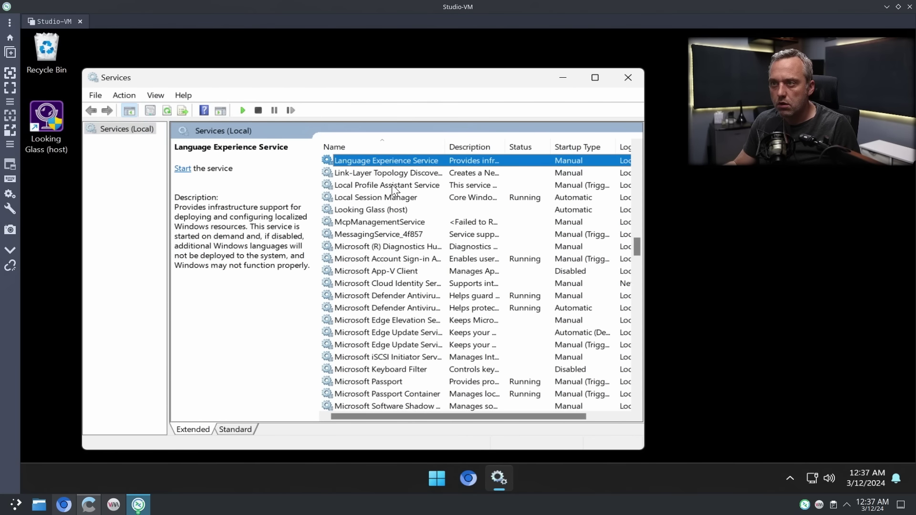
pyautogui.click(380, 209)
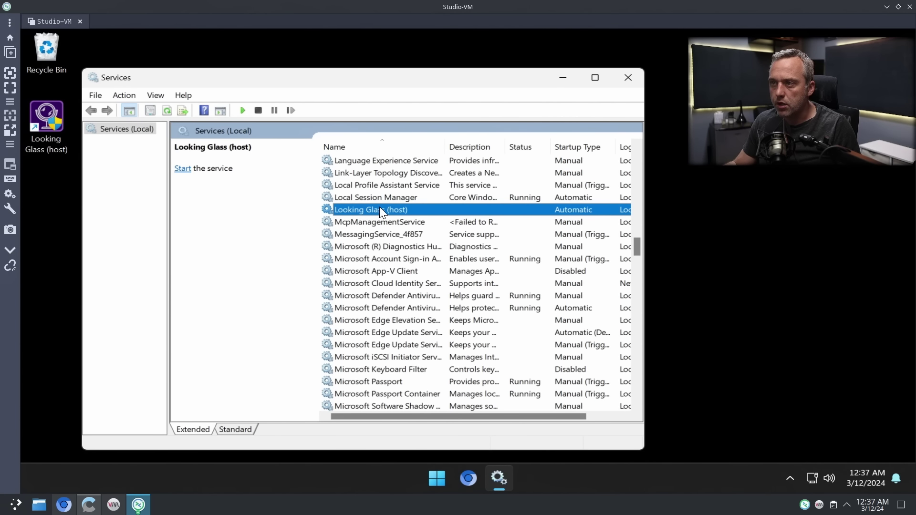
pyautogui.doubleClick(380, 209)
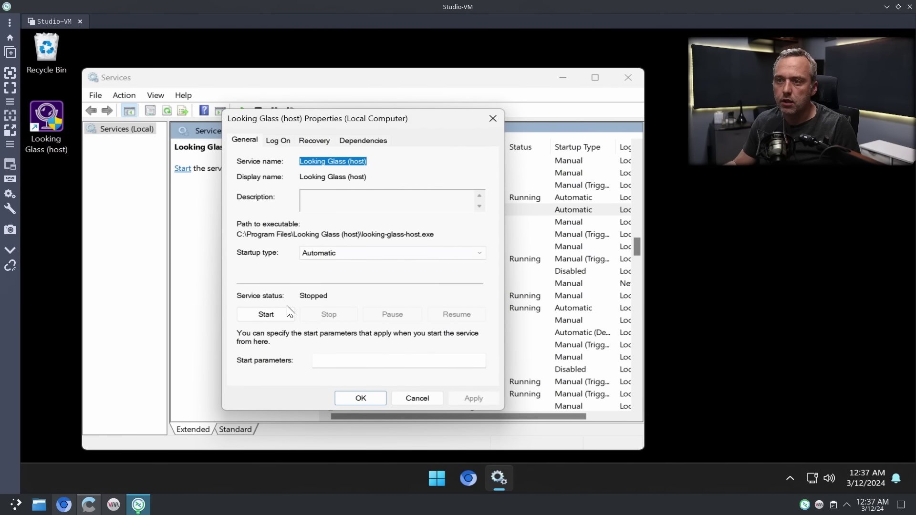
# - Try to start the Looking Glass (host) service, and close its properties and the Services console
pyautogui.click(264, 314)
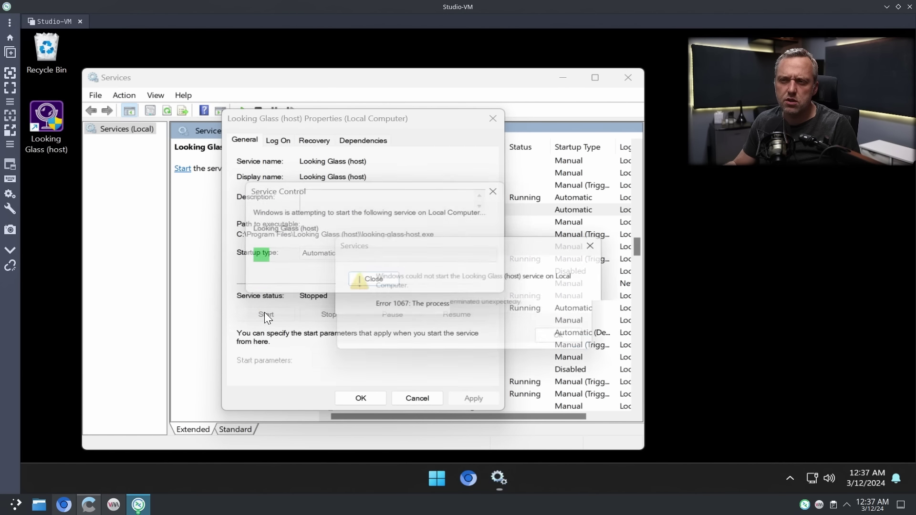
pyautogui.click(555, 340)
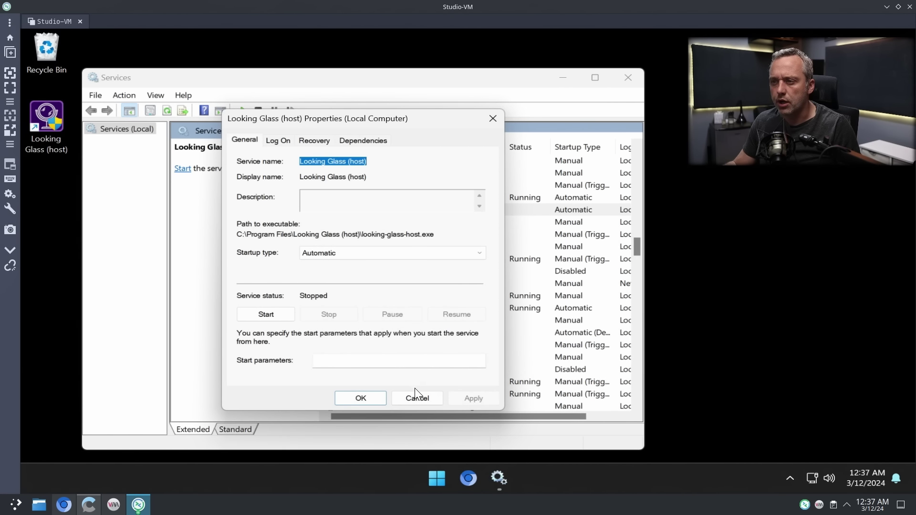
pyautogui.click(371, 399)
pyautogui.click(628, 77)
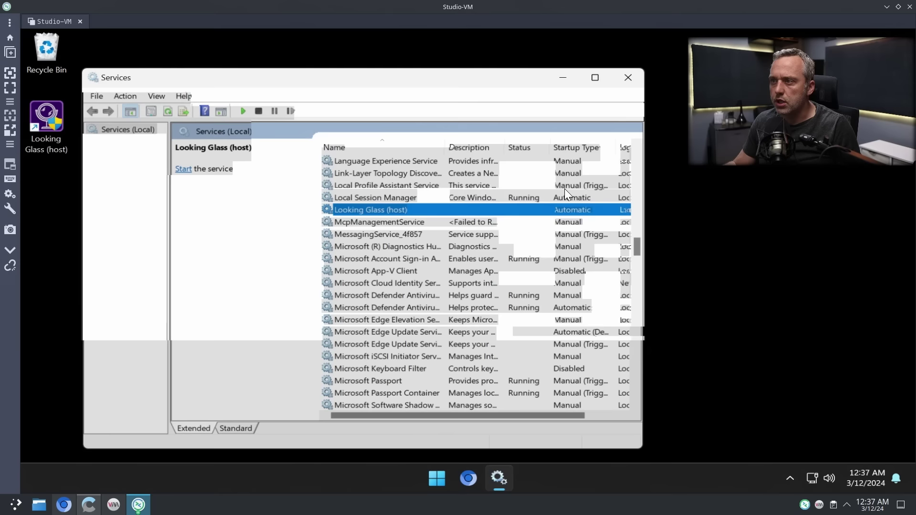
# - Restart the Windows guest after the Looking Glass host installation
pyautogui.rightClick(450, 479)
pyautogui.moveTo(497, 422)
pyautogui.click(554, 425)
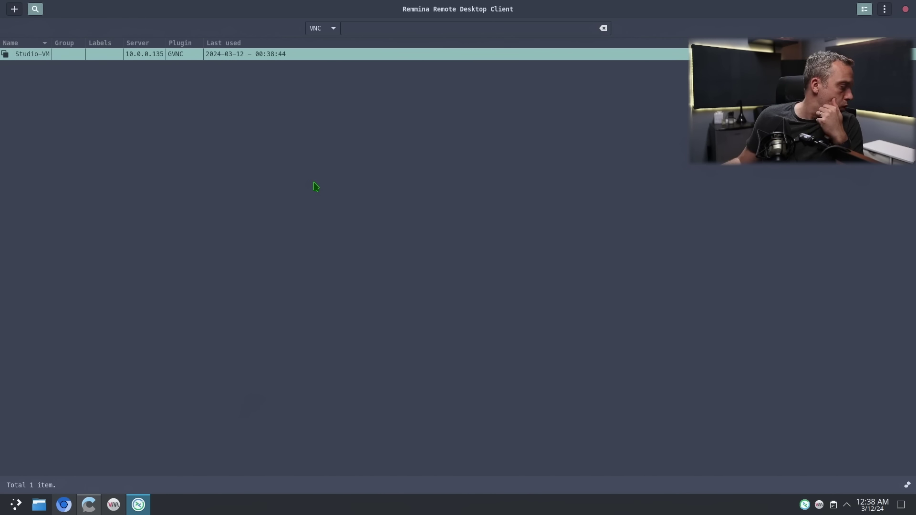
# - Check the win11 machine in Virtual Machine Manager and reconnect to the Studio-VM profile in Remmina
pyautogui.hotkey('alt', 'Tab')
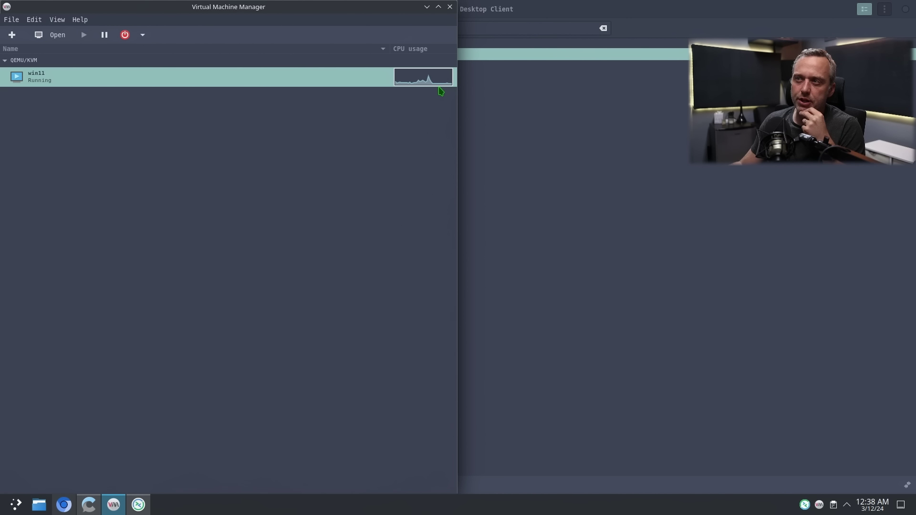
pyautogui.click(520, 198)
pyautogui.rightClick(45, 53)
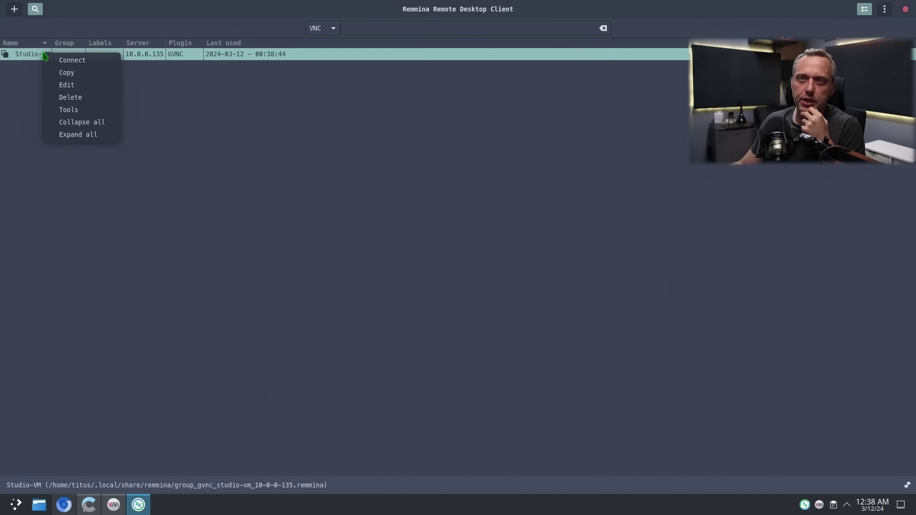
pyautogui.click(72, 60)
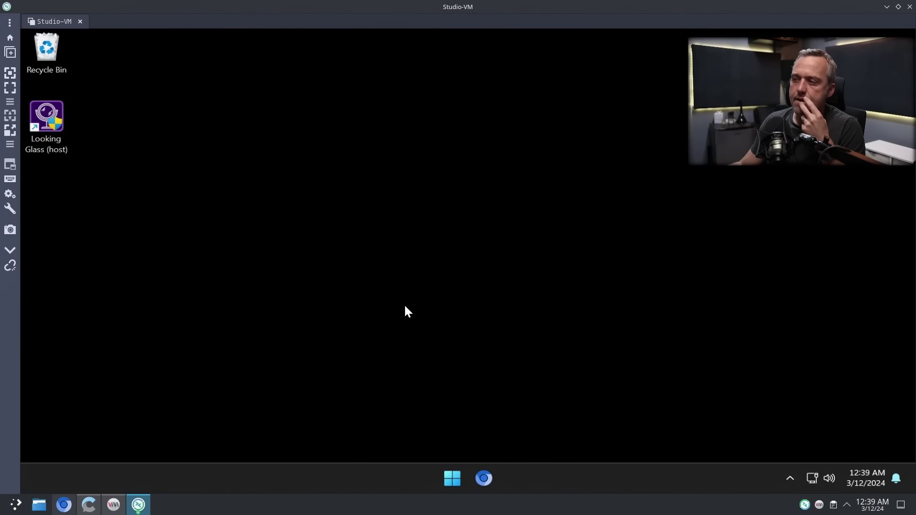
# - Reopen the guest's Services console with services.msc, try again to start the Looking Glass (host) service, and close its properties
pyautogui.click(791, 475)
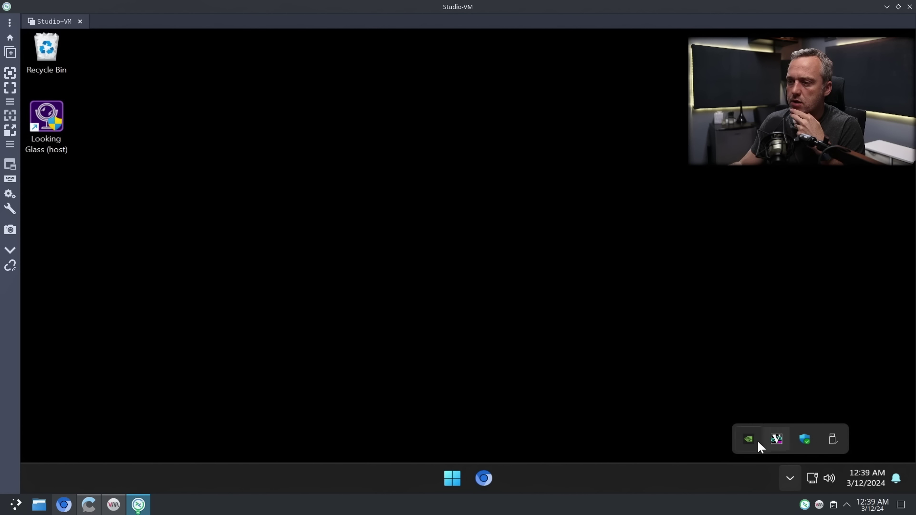
pyautogui.rightClick(451, 475)
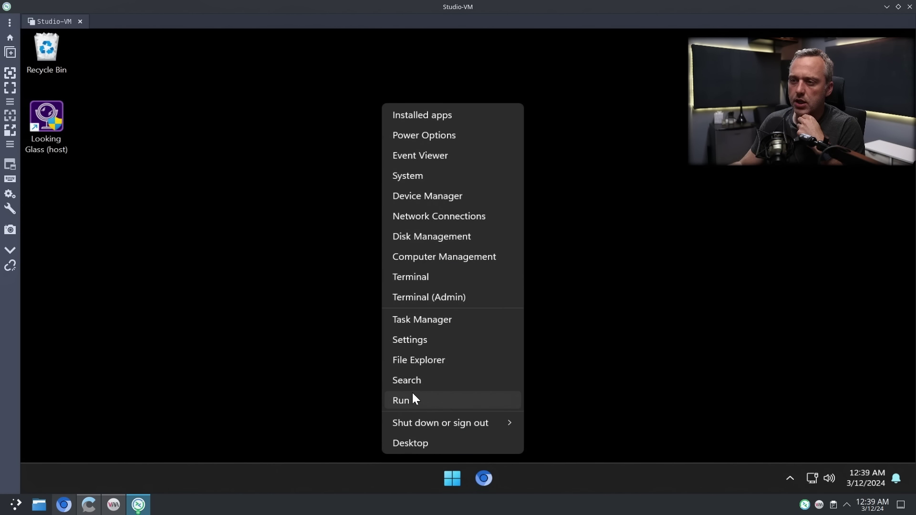
pyautogui.click(412, 399)
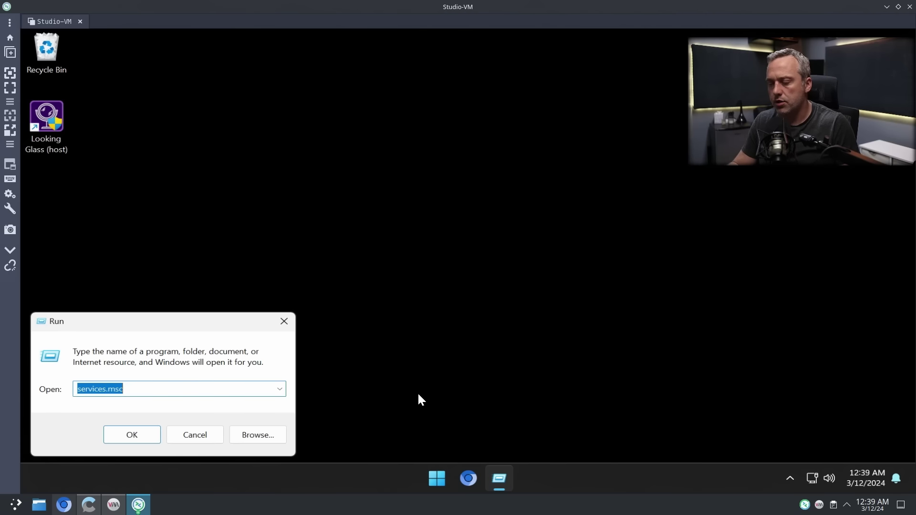
pyautogui.press('Return')
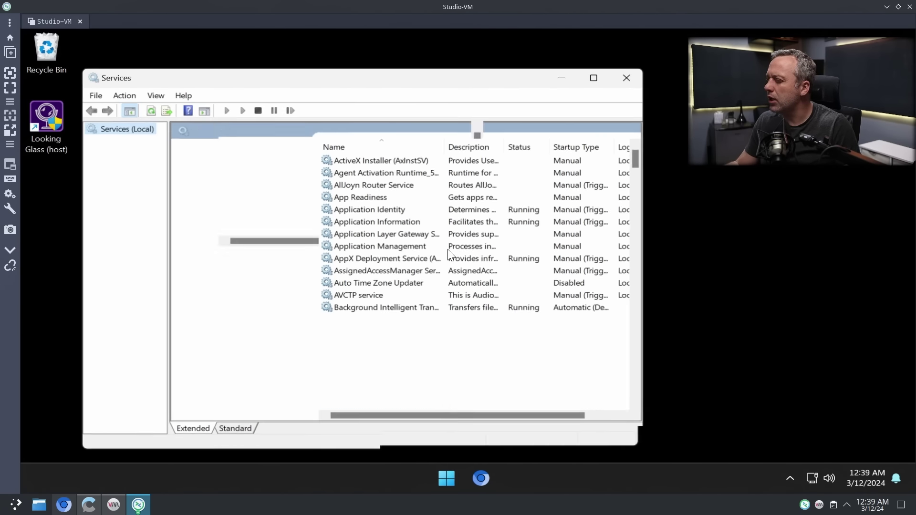
pyautogui.click(394, 309)
pyautogui.press('l')
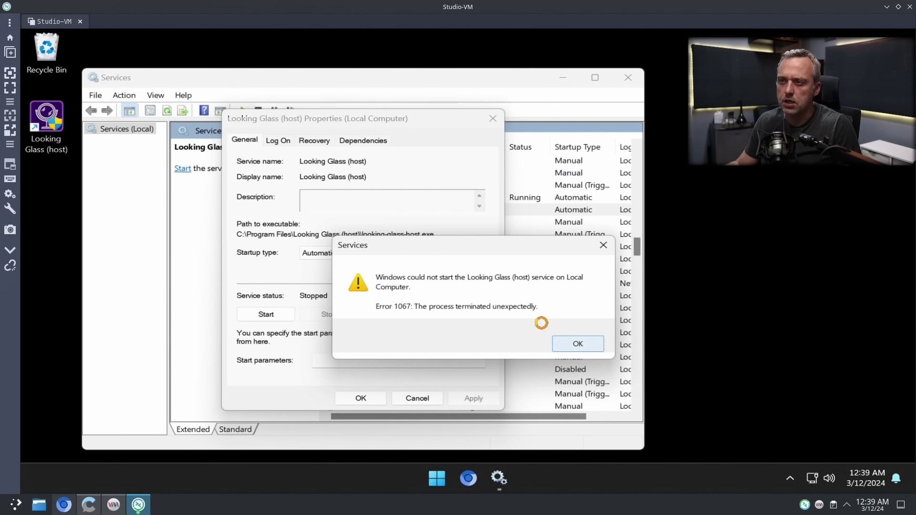
pyautogui.press('Return')
pyautogui.click(422, 400)
# - Open the looking-glass.io downloads page in the guest's browser and download the Windows Host Binary of stable version B6
pyautogui.click(474, 473)
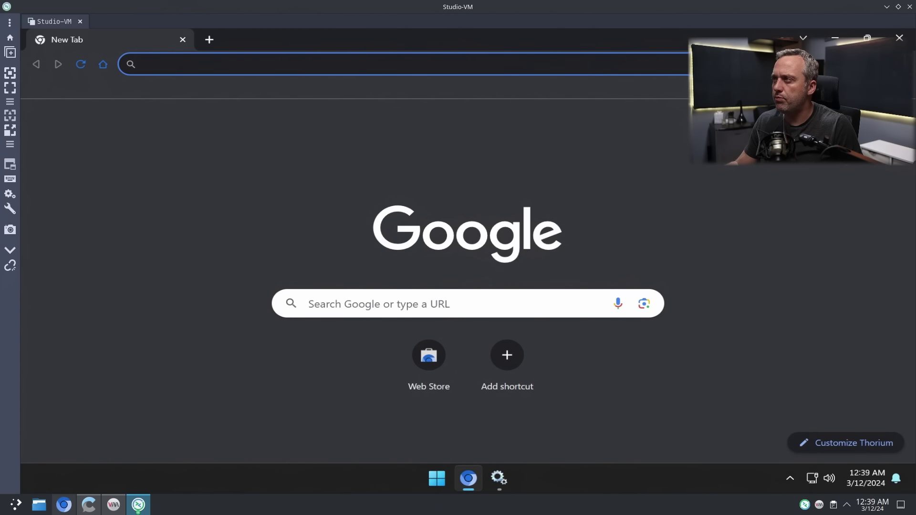
pyautogui.click(903, 64)
pyautogui.moveTo(802, 136)
pyautogui.click(549, 172)
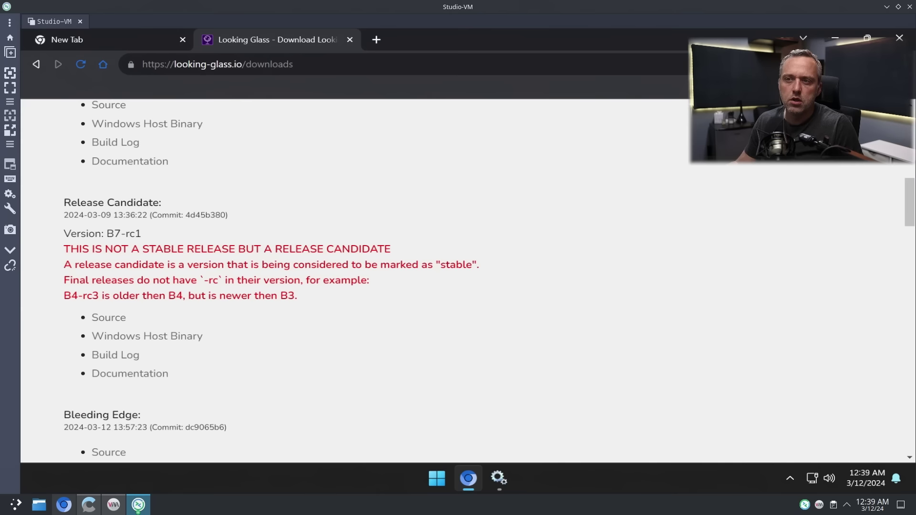
pyautogui.scroll(5, 260, 292)
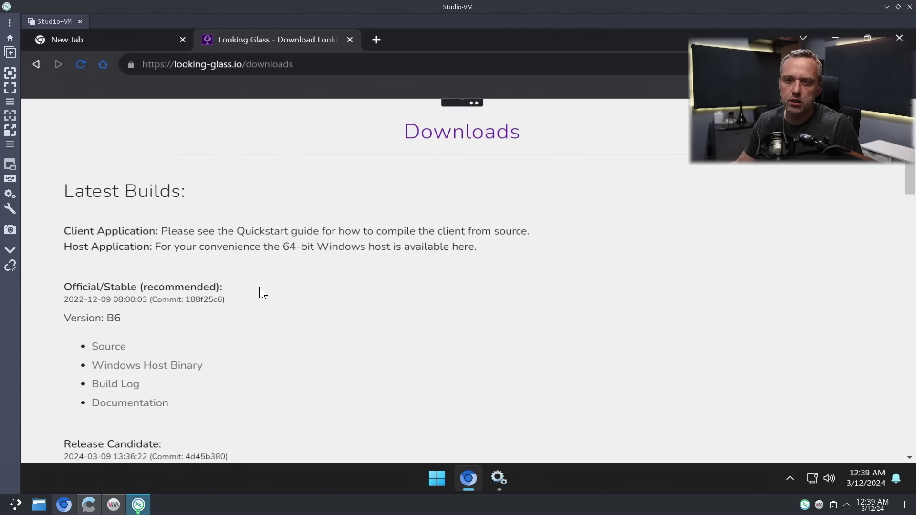
pyautogui.scroll(-3, 200, 290)
pyautogui.click(189, 258)
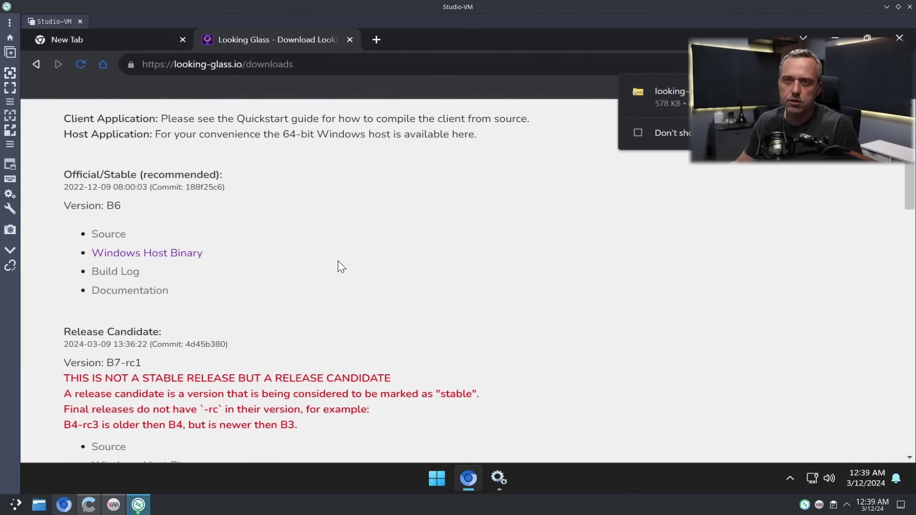
# - Examine the stable, release candidate, bleeding edge and other versions offered on the Looking Glass downloads page
pyautogui.scroll(-3, 337, 260)
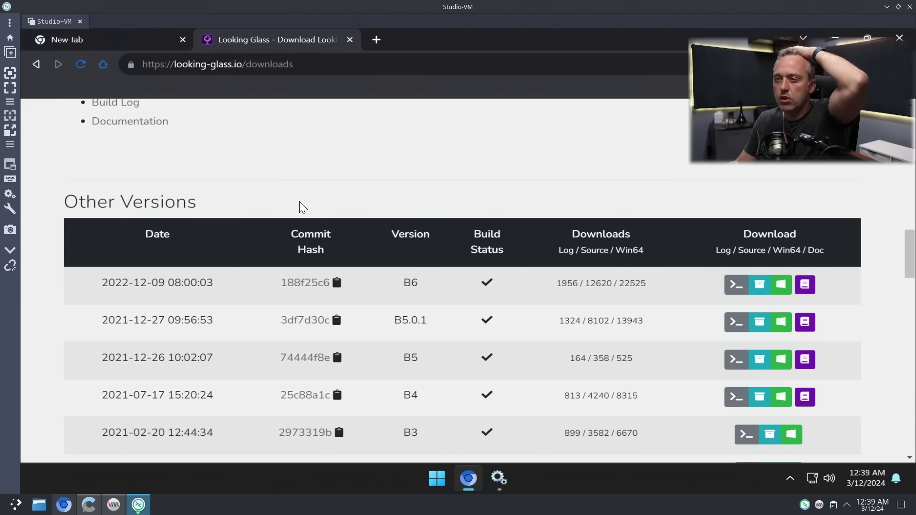
pyautogui.scroll(1, 299, 209)
pyautogui.scroll(5, 299, 208)
pyautogui.scroll(3, 299, 208)
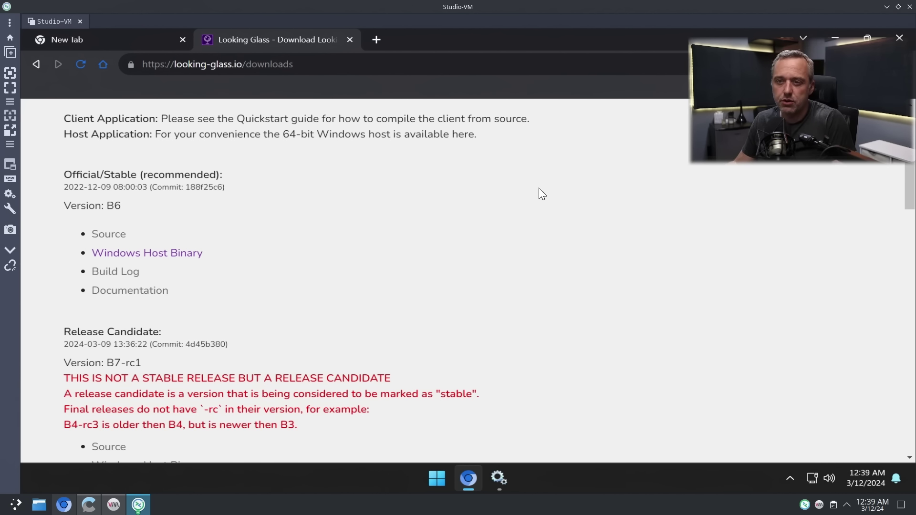
pyautogui.scroll(-6, 284, 407)
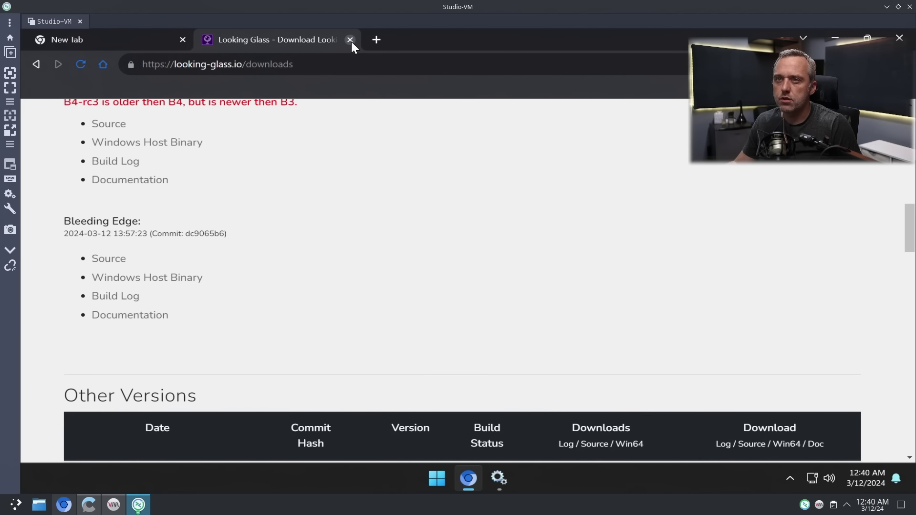
pyautogui.scroll(7, 459, 312)
pyautogui.scroll(-5, 462, 313)
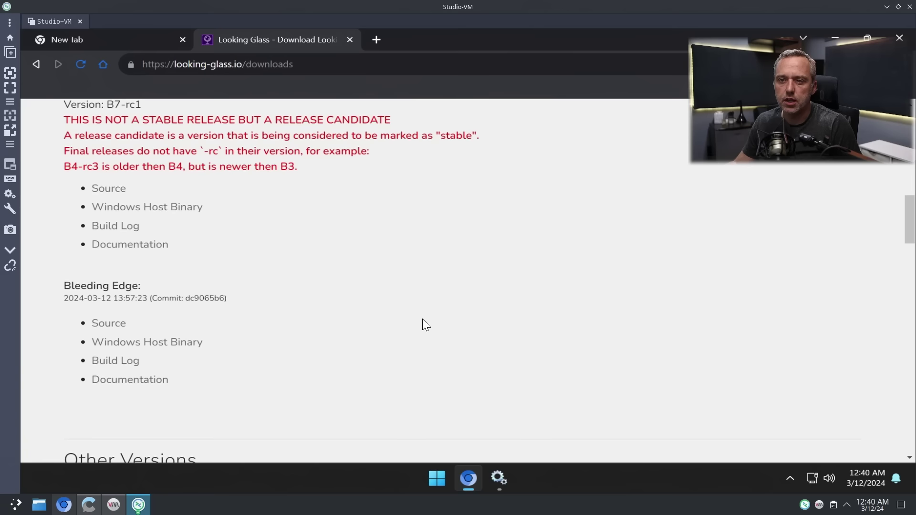
pyautogui.scroll(7, 420, 323)
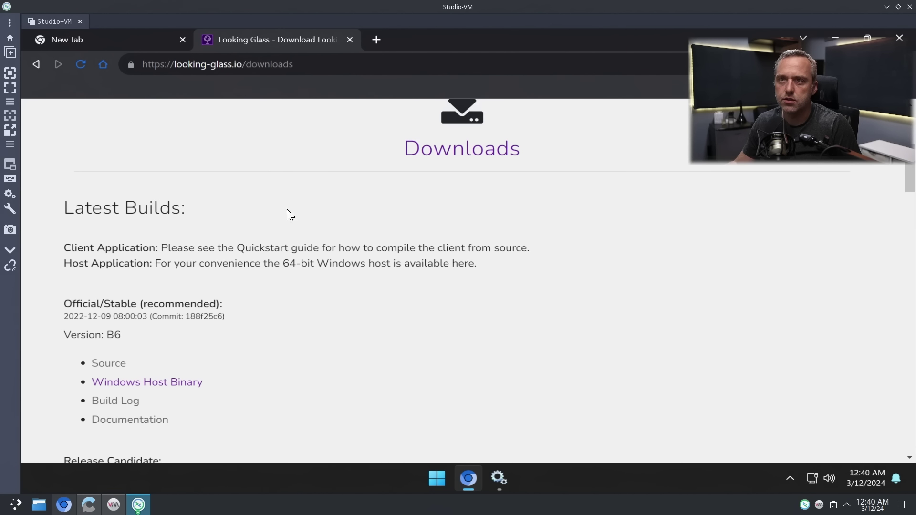
# - Clear the Studio-VM session, the Remmina connection list and the Virtual Machine Manager window off the host desktop
pyautogui.click(886, 6)
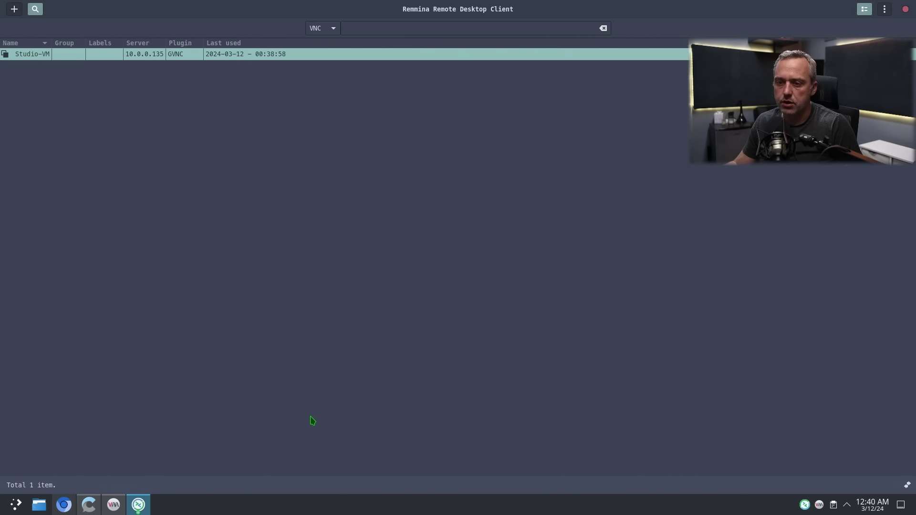
pyautogui.click(905, 9)
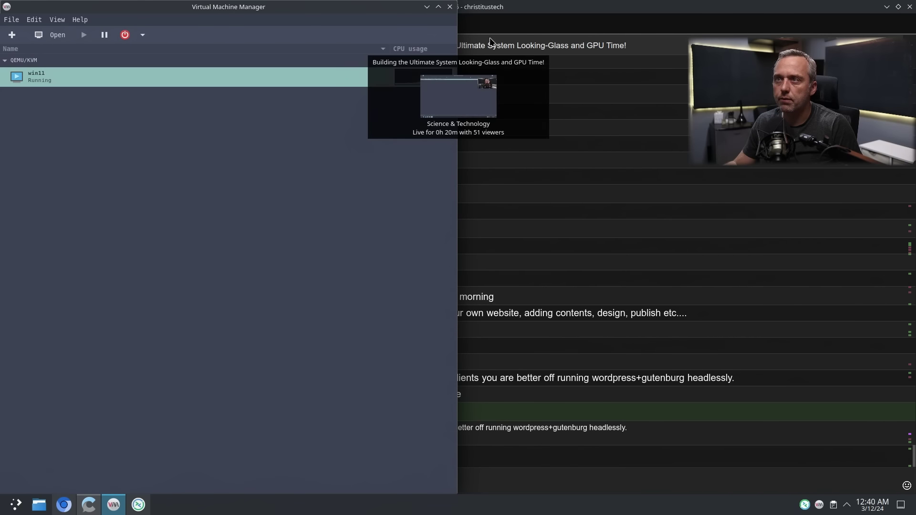
pyautogui.click(427, 7)
# - Switch to the host's web browser and search for "looking glass tutorial" in a new tab
pyautogui.click(62, 504)
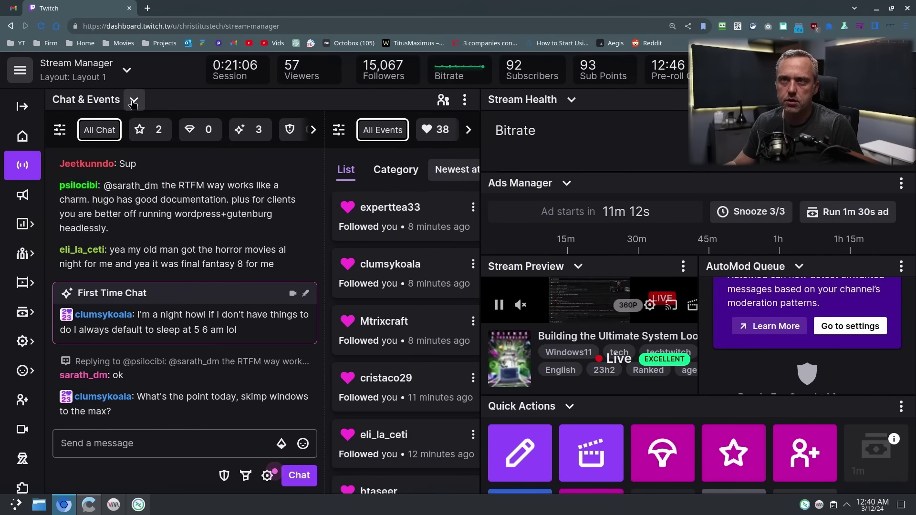
pyautogui.hotkey('ctrl', 't')
pyautogui.click(148, 24)
pyautogui.write('l')
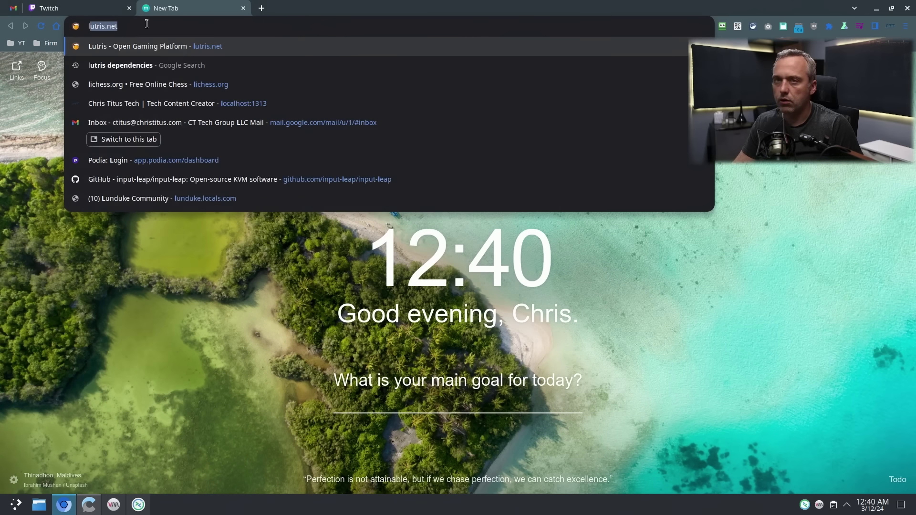
pyautogui.write('ooking glass to')
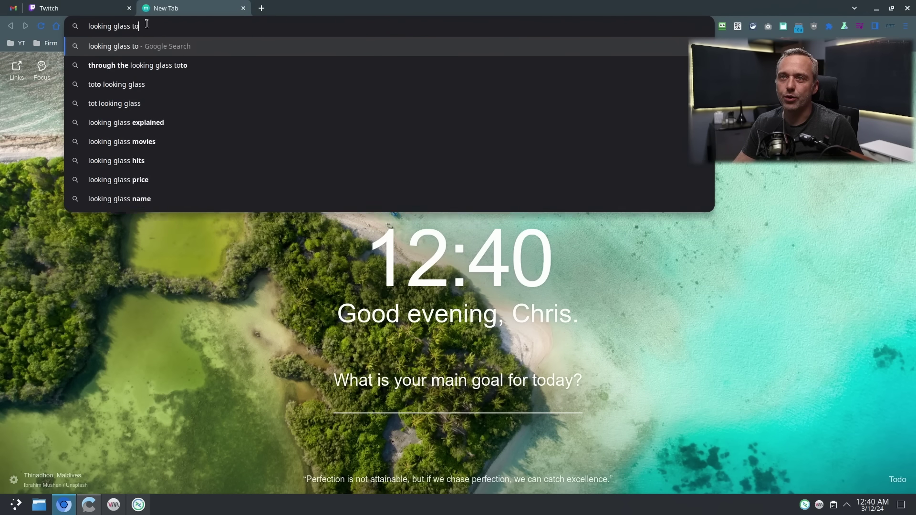
pyautogui.press('BackSpace')
pyautogui.write('ut')
# - Check the Reddit noob guide among the results, and open the Looking Glass B6 Installation documentation at its IVSHMEM configuration section
pyautogui.click(213, 163)
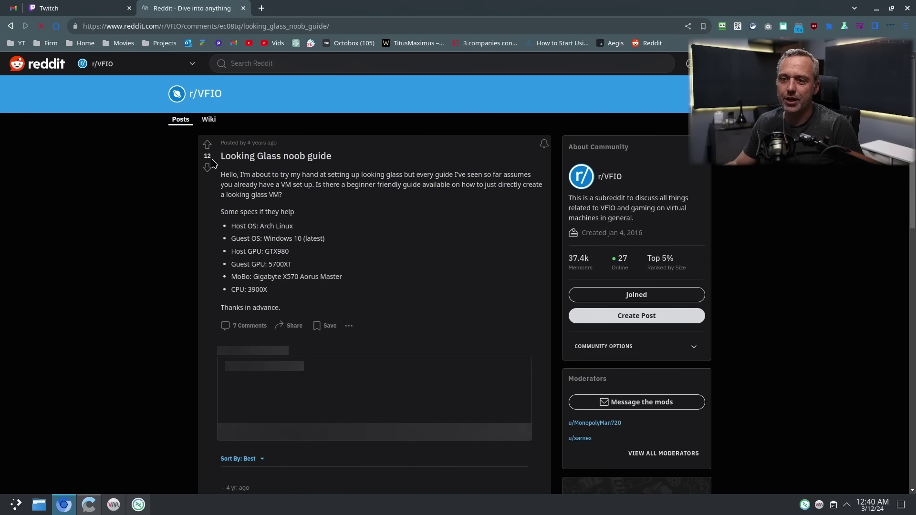
pyautogui.click(10, 27)
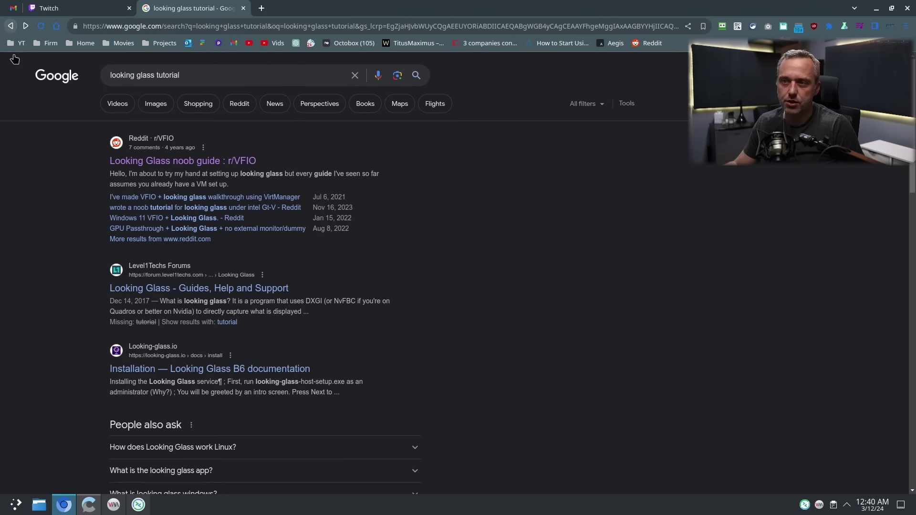
pyautogui.click(190, 371)
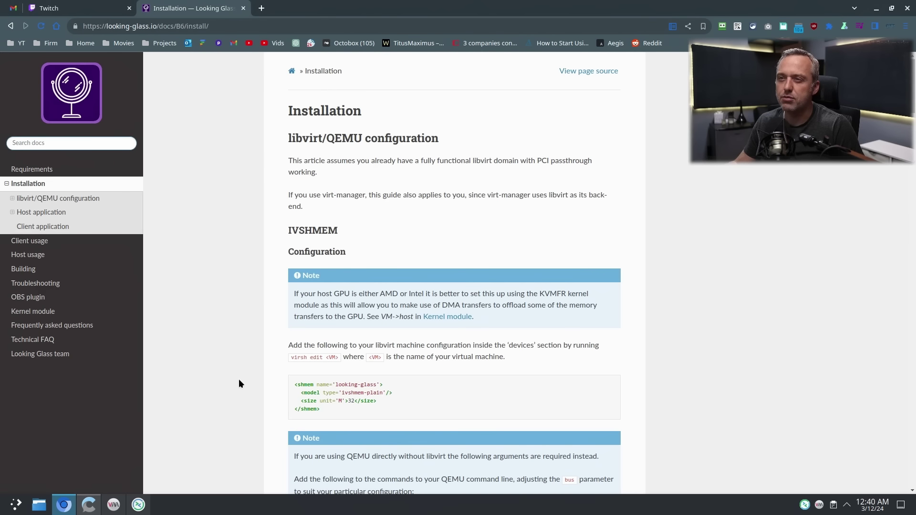
pyautogui.scroll(-2, 403, 316)
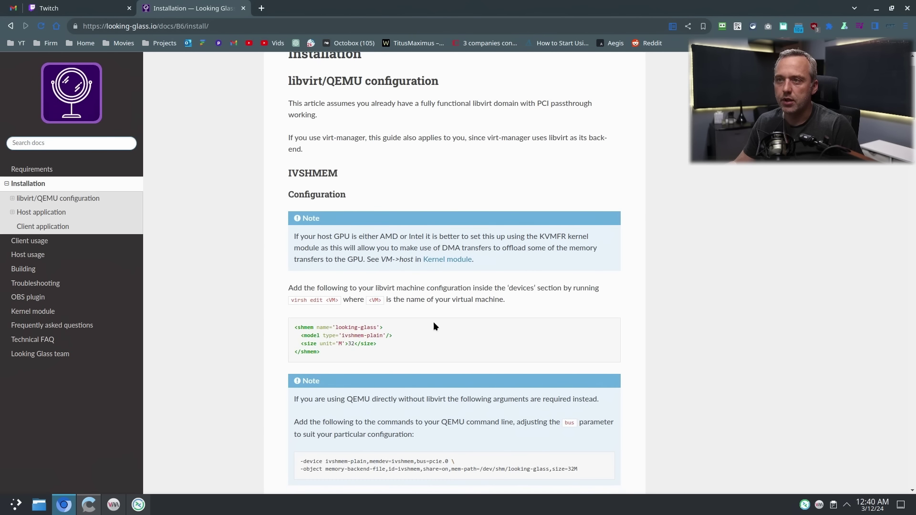
pyautogui.scroll(-2, 429, 319)
# - Switch to Virtual Machine Manager and shut down the win11 machine
pyautogui.click(113, 505)
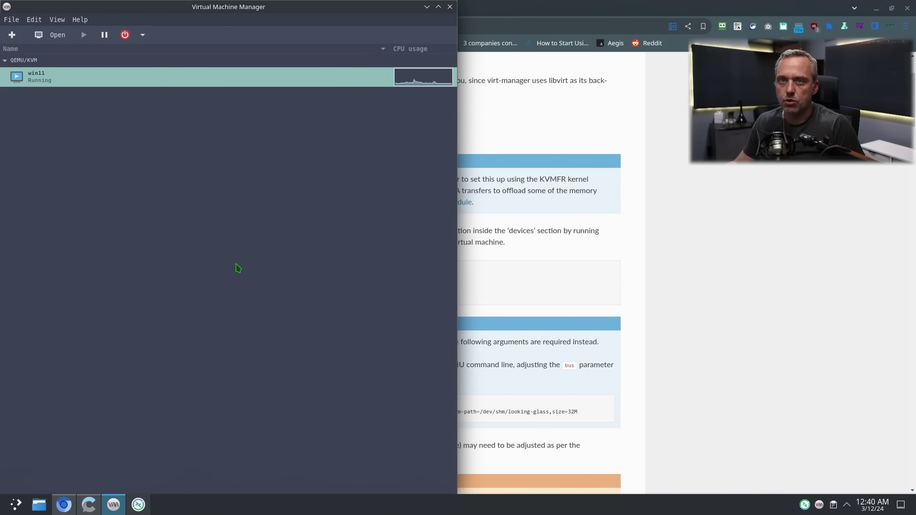
pyautogui.rightClick(43, 73)
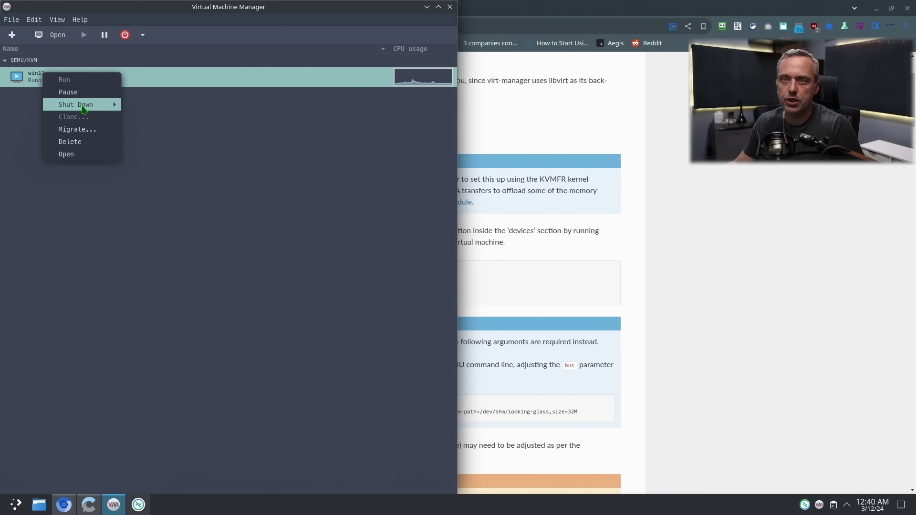
pyautogui.moveTo(94, 108)
pyautogui.click(174, 118)
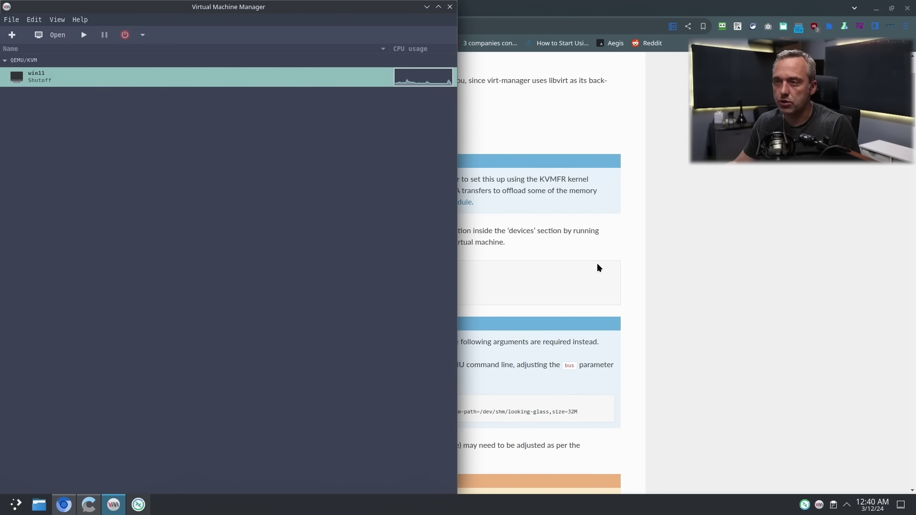
# - Open the win11 machine's window and show its virtual hardware details
pyautogui.click(51, 35)
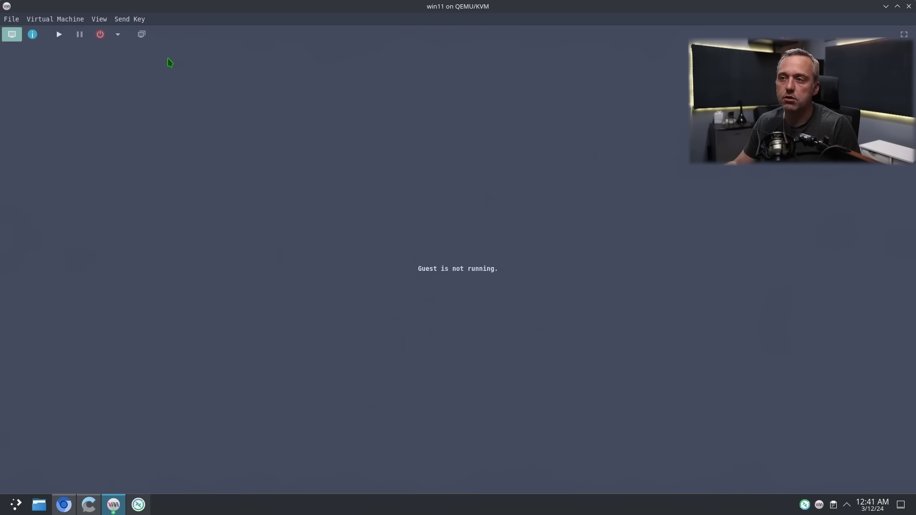
pyautogui.click(32, 35)
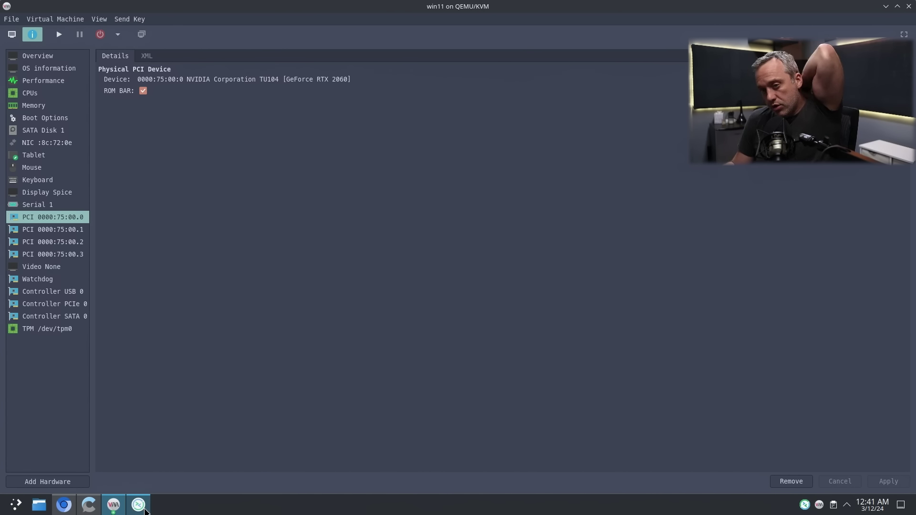
pyautogui.moveTo(145, 511)
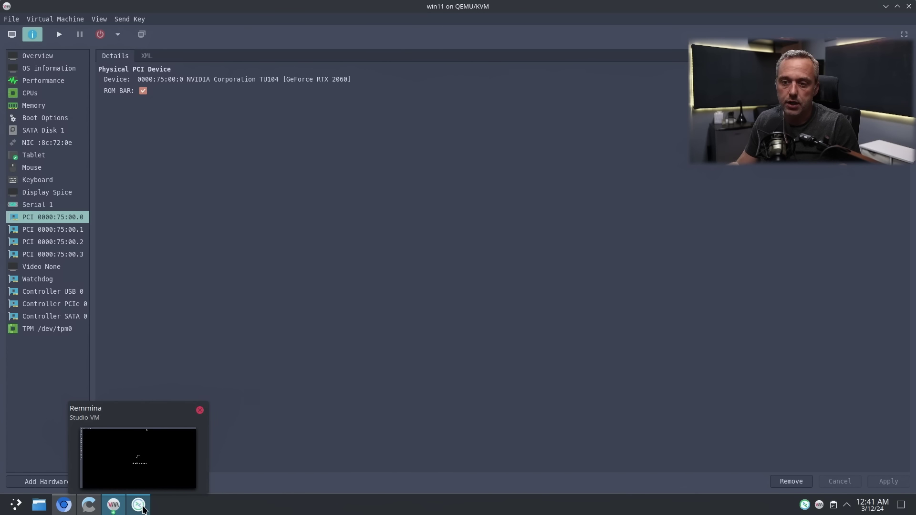
pyautogui.moveTo(107, 511)
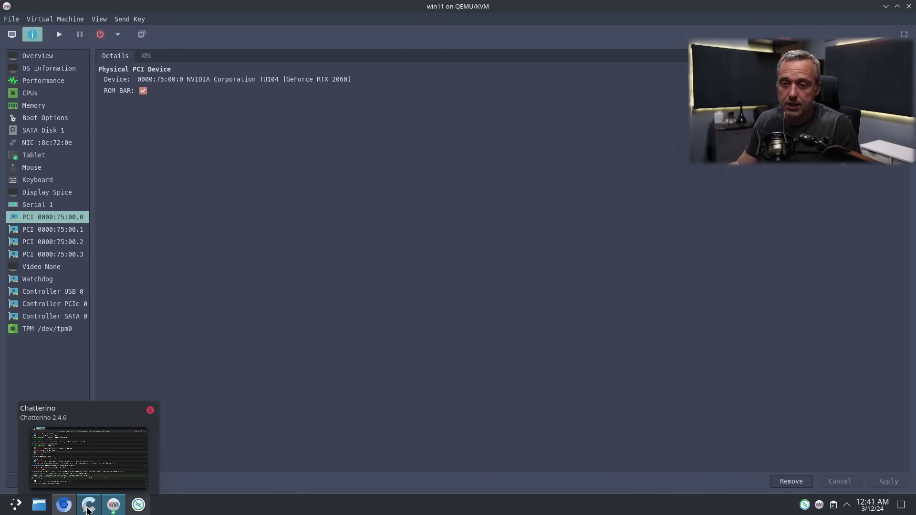
# - Return to the browser and copy the looking-glass shmem XML block from the IVSHMEM configuration instructions
pyautogui.click(60, 509)
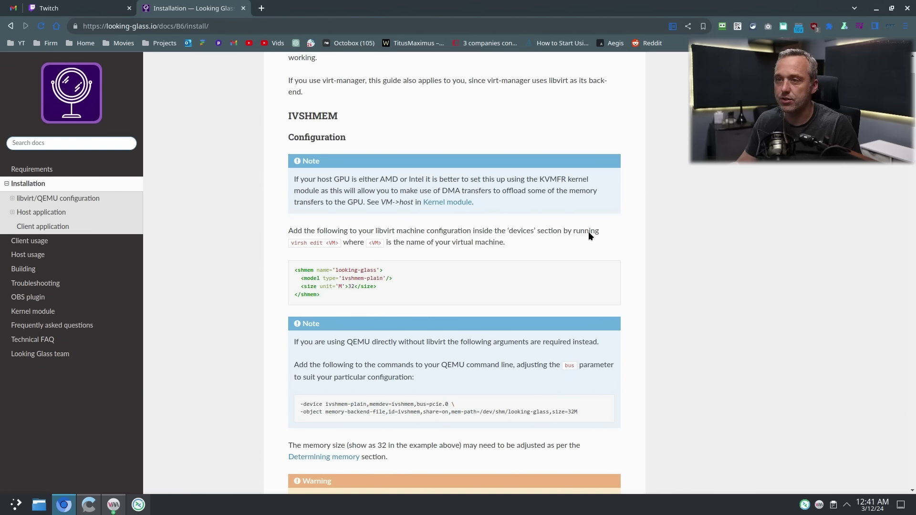
pyautogui.moveTo(320, 287); pyautogui.dragTo(309, 267)
pyautogui.rightClick(309, 266)
pyautogui.click(325, 276)
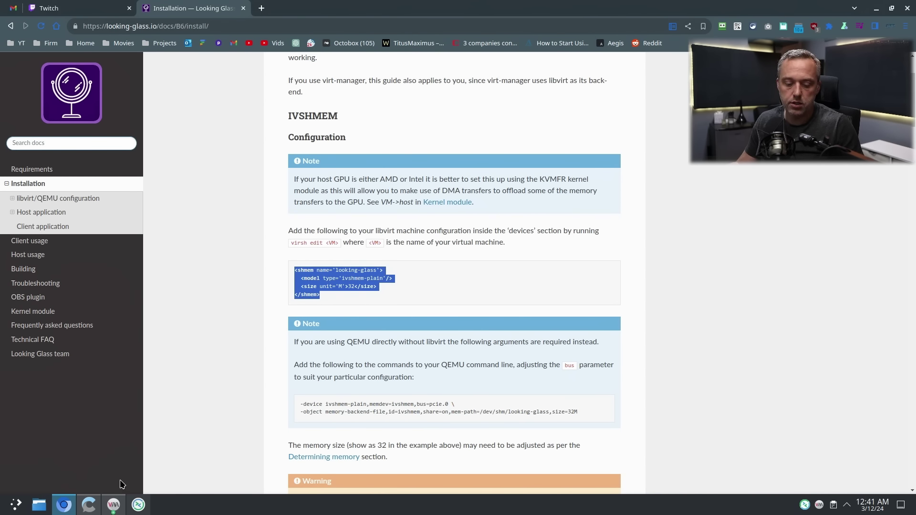
# - In a host terminal, list all virtual machines with sudo virsh list --all and try to open win11's configuration with sudo virsh edit
pyautogui.hotkey('ctrl', 'alt', 't')
pyautogui.write('sudo virsh list')
pyautogui.press('Return')
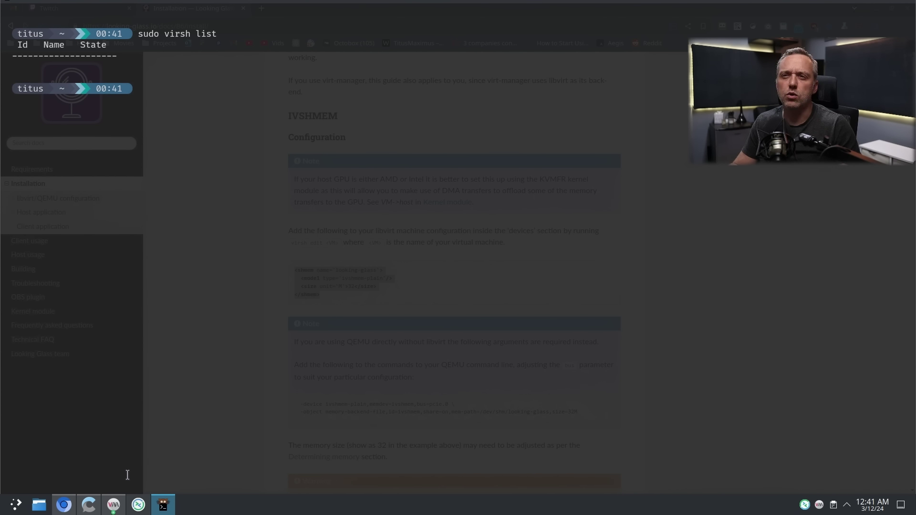
pyautogui.press('Up')
pyautogui.write('--all')
pyautogui.press('Return')
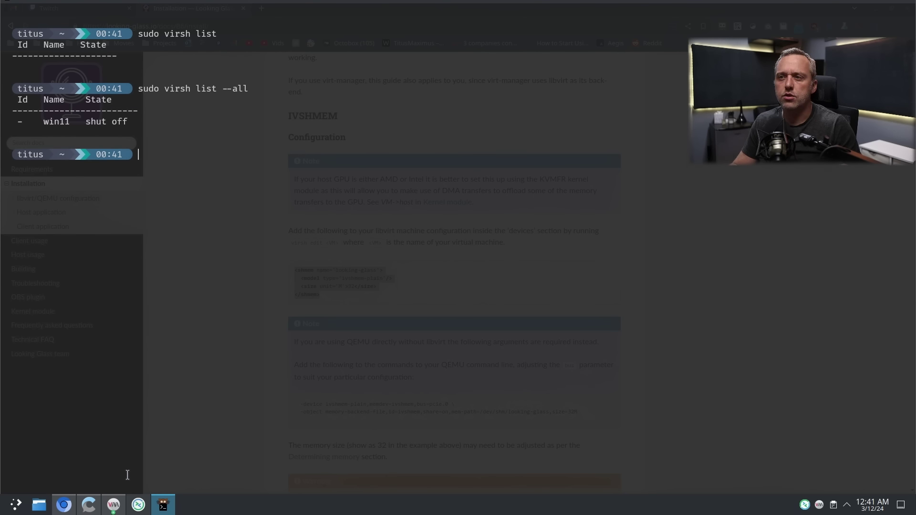
pyautogui.write('sudo virsh edit win11')
pyautogui.press('Return')
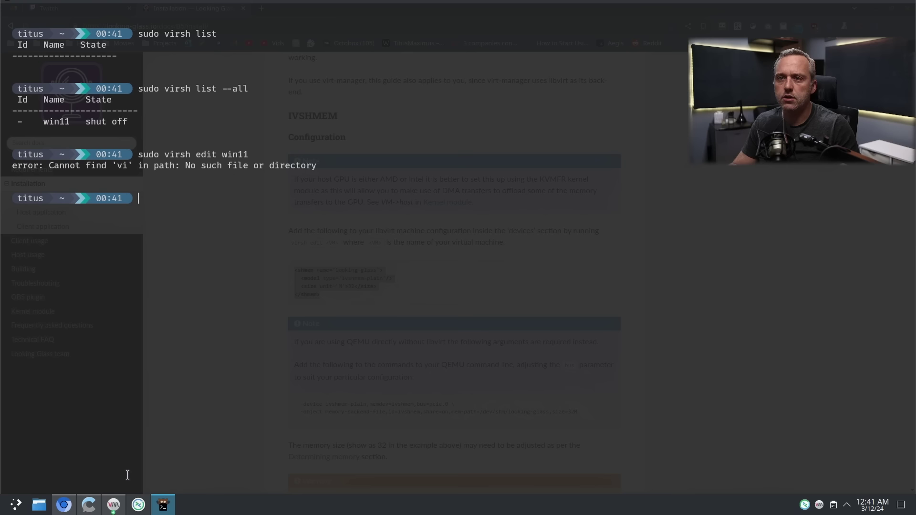
# - Try to set nvim as the editor with sudo export EDITOR=nvim
pyautogui.write('sudo e')
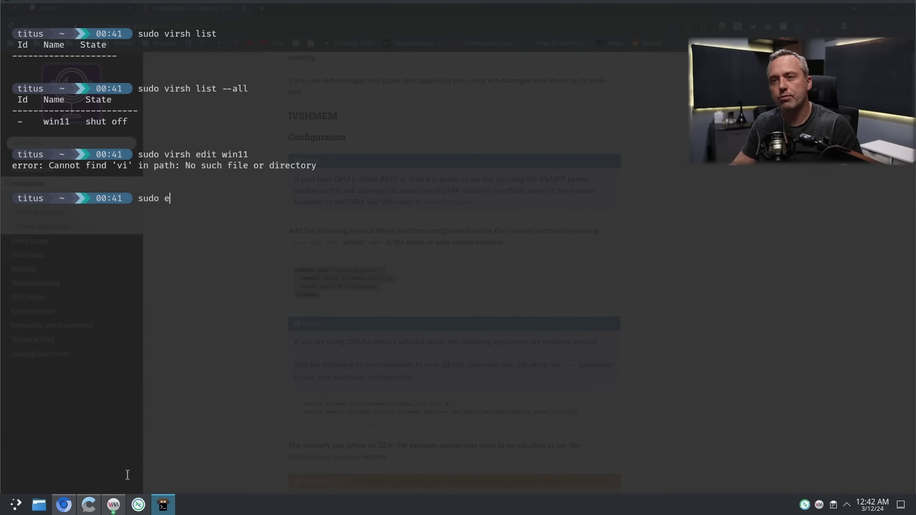
pyautogui.write('xport EDITOR=')
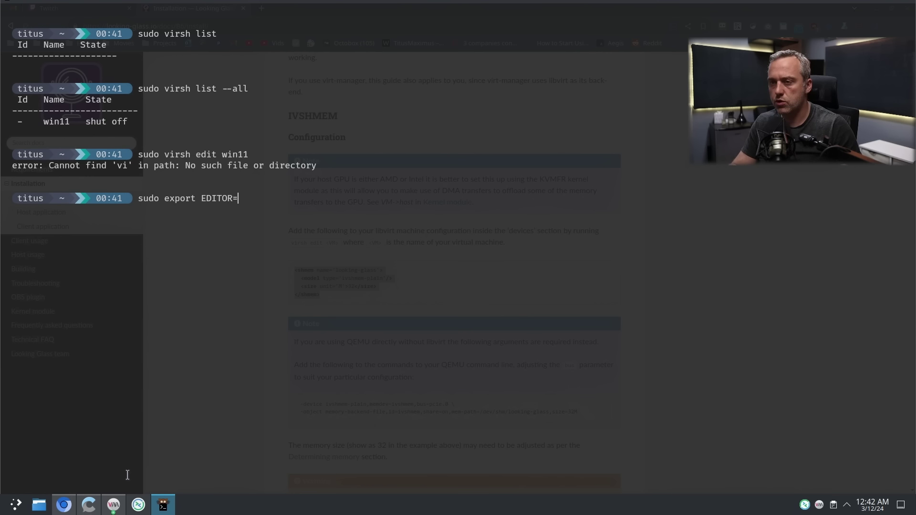
pyautogui.write('nvim')
pyautogui.press('Return')
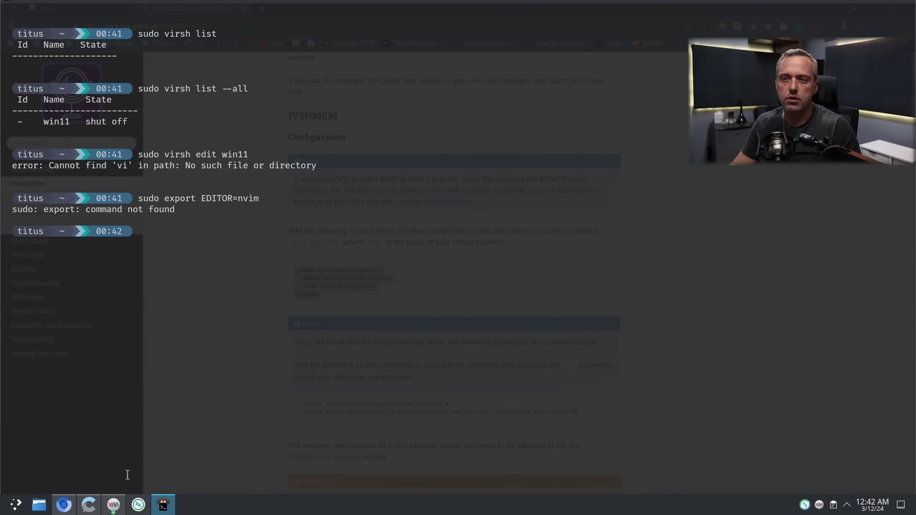
# - Set the current shell's editor with export EDITOR=nvim and try sudo virsh edit win11 again
pyautogui.write('export EDITOR')
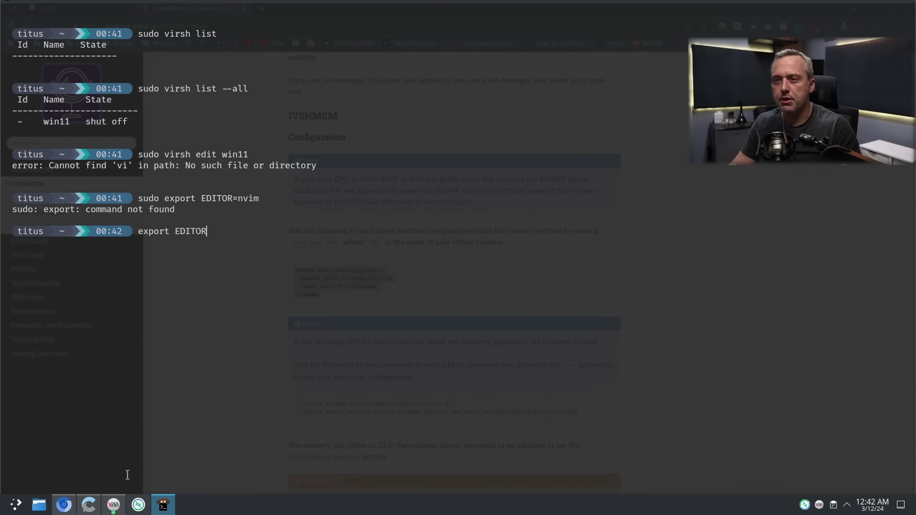
pyautogui.write('=')
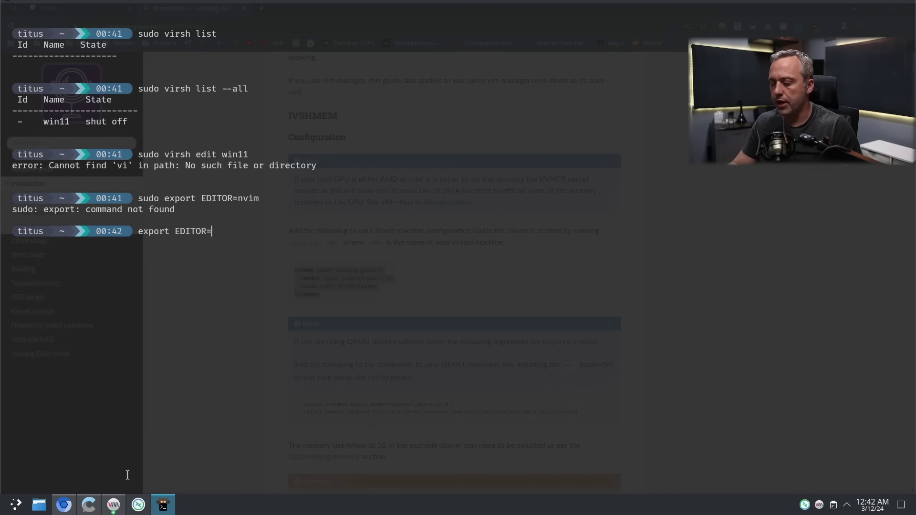
pyautogui.write('nvim')
pyautogui.press('Return')
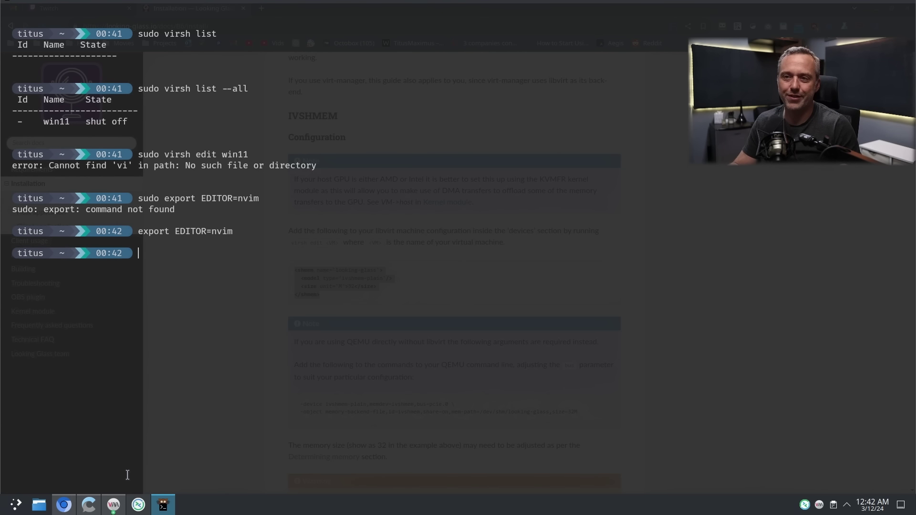
pyautogui.press('Up')
pyautogui.press('Up')
pyautogui.press('Up')
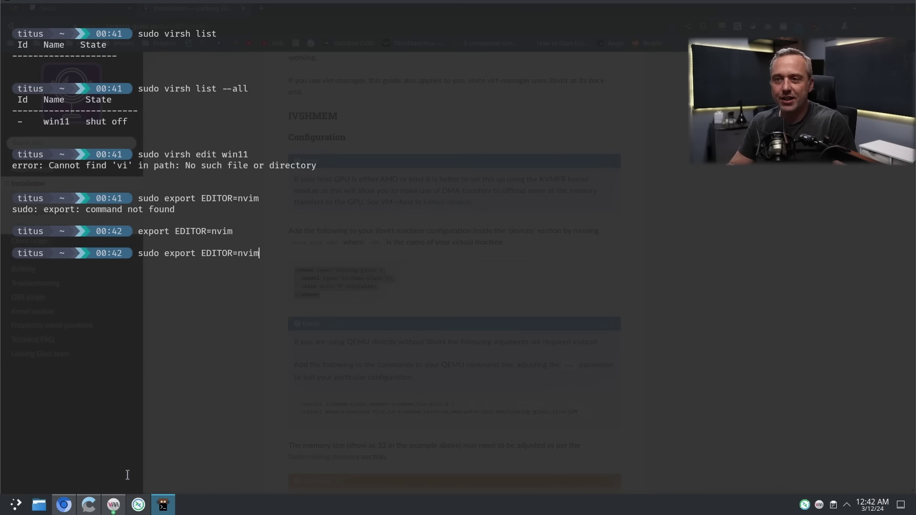
pyautogui.press('Return')
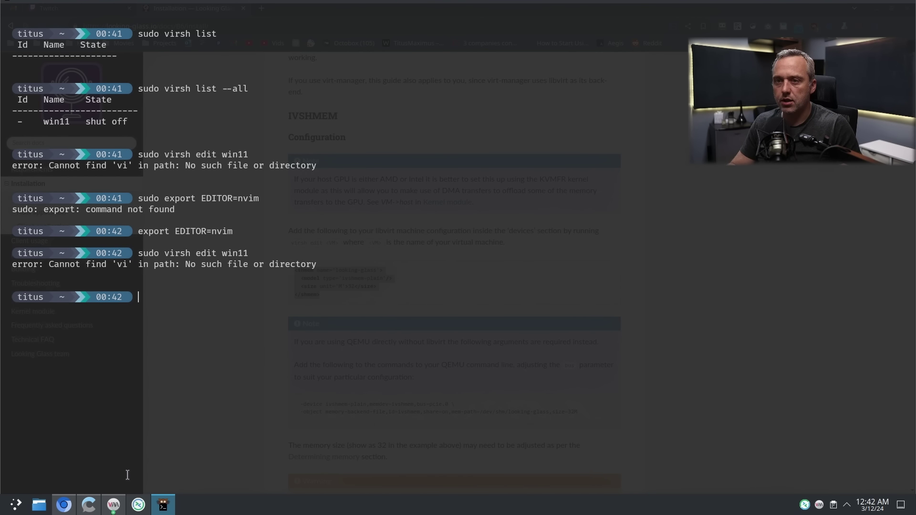
# - Open a root shell with sudo su
pyautogui.write('sudo')
pyautogui.press('BackSpace')
pyautogui.press('BackSpace')
pyautogui.press('BackSpace')
pyautogui.press('BackSpace')
pyautogui.write('u')
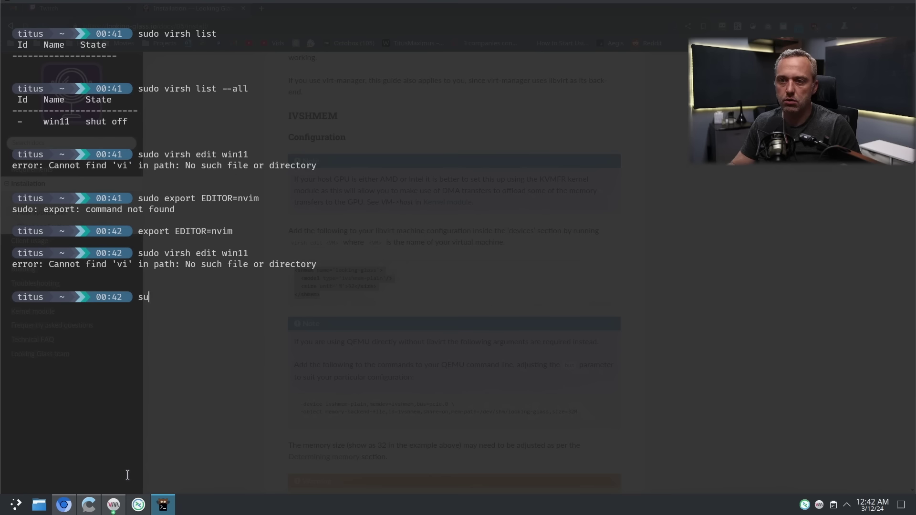
pyautogui.write('do suy')
pyautogui.press('Return')
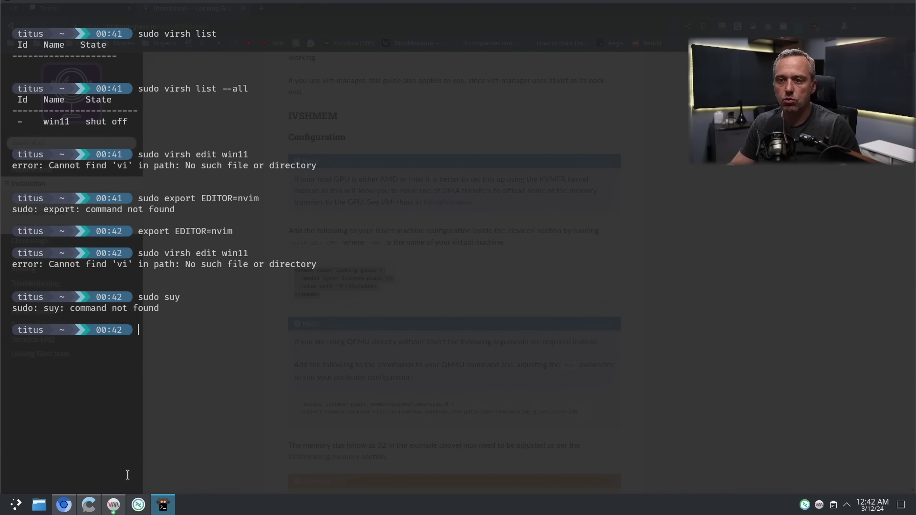
pyautogui.press('Up')
pyautogui.press('BackSpace')
pyautogui.press('Return')
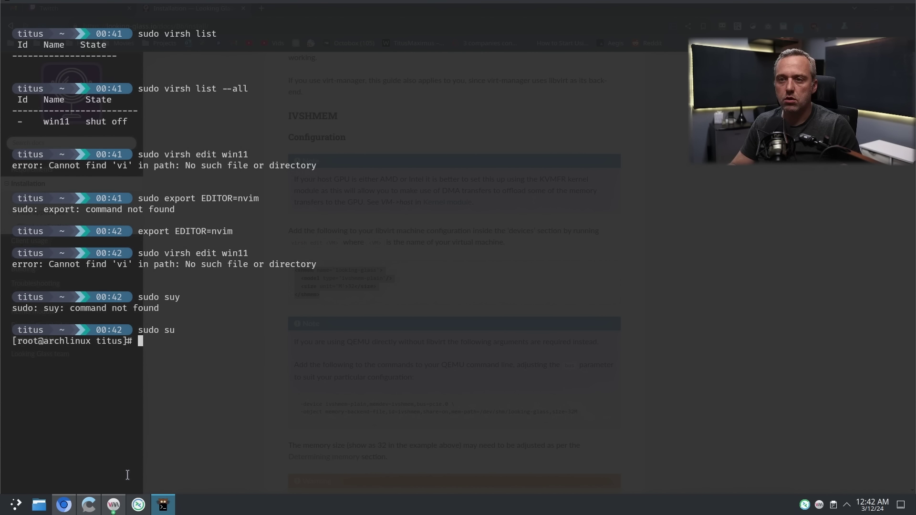
# - In the root shell, reuse the earlier commands to run export EDITOR=nvim and open win11's configuration with virsh edit win11
pyautogui.moveTo(137, 229); pyautogui.dragTo(230, 237)
pyautogui.middleClick(224, 234)
pyautogui.press('Return')
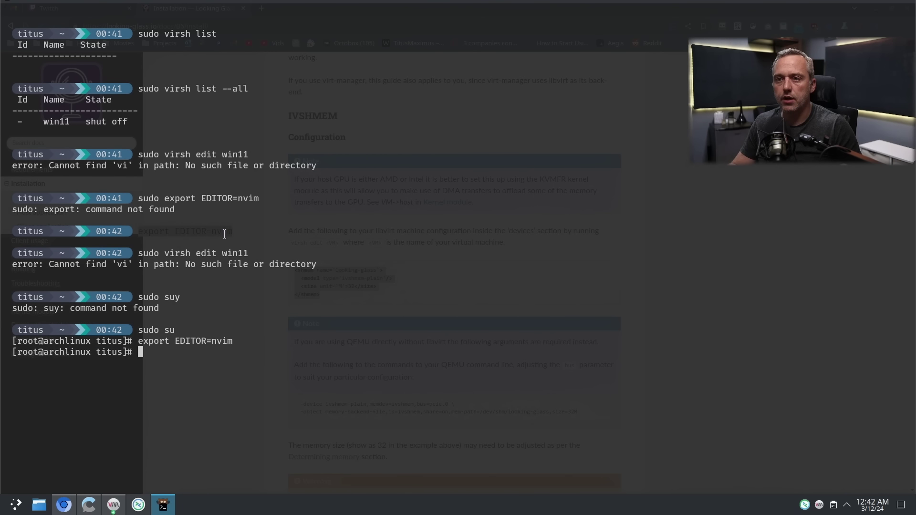
pyautogui.moveTo(165, 253)
pyautogui.mouseDown()
pyautogui.moveTo(291, 249)
pyautogui.moveTo(163, 251)
pyautogui.mouseUp()
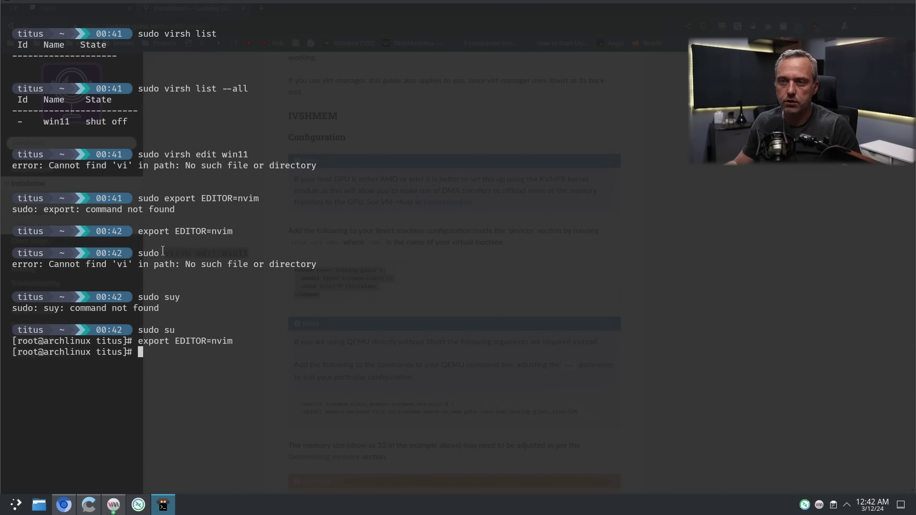
pyautogui.middleClick(163, 252)
pyautogui.press('Return')
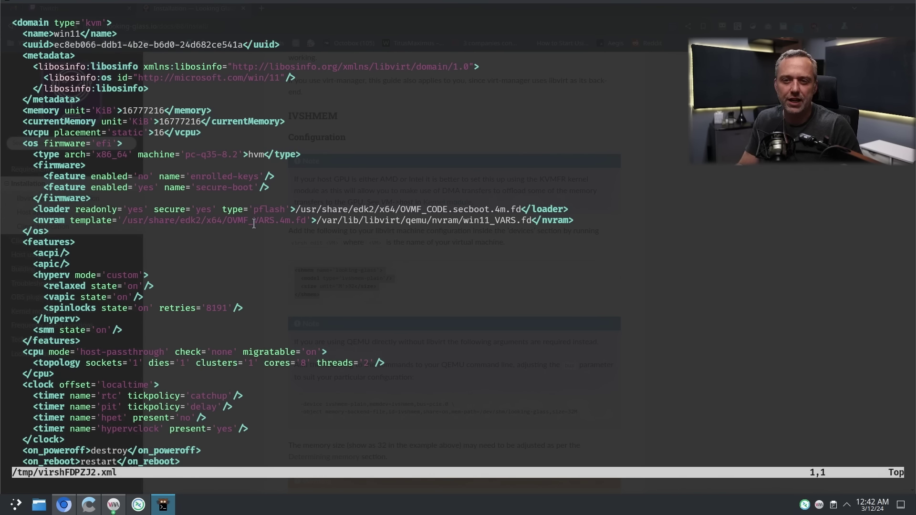
# - Paste the copied looking-glass shmem block on a new line after the closing memballoon tag, inside the devices section
pyautogui.hotkey('ctrl', 'f')
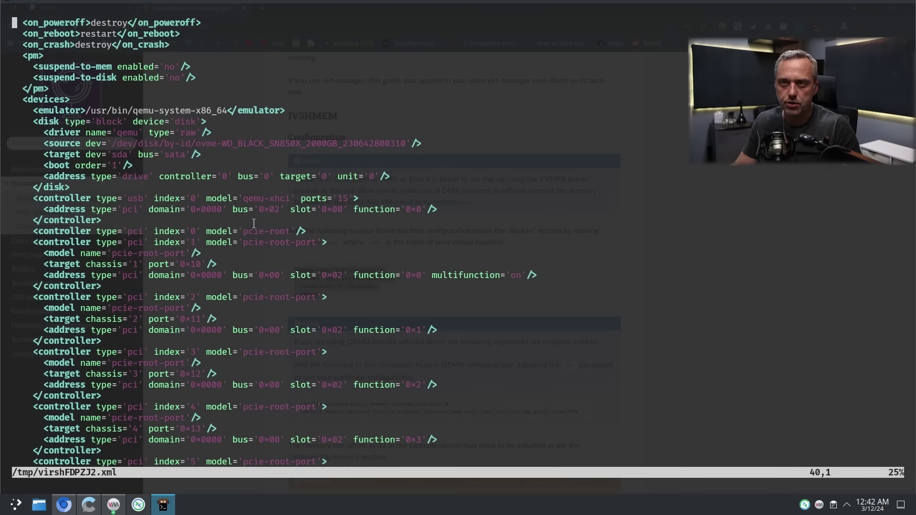
pyautogui.hotkey('ctrl', 'f')
pyautogui.hotkey('ctrl', 'f')
pyautogui.hotkey('ctrl', 'f')
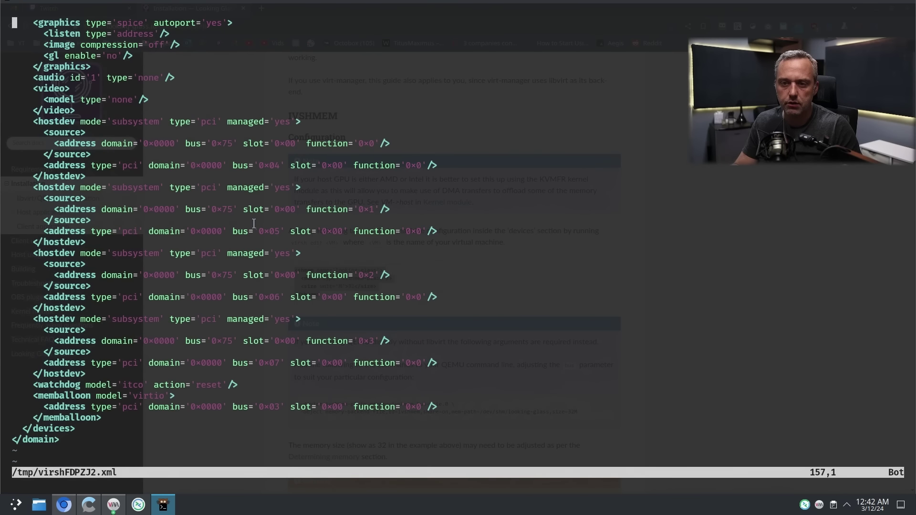
pyautogui.click(118, 416)
pyautogui.press('o')
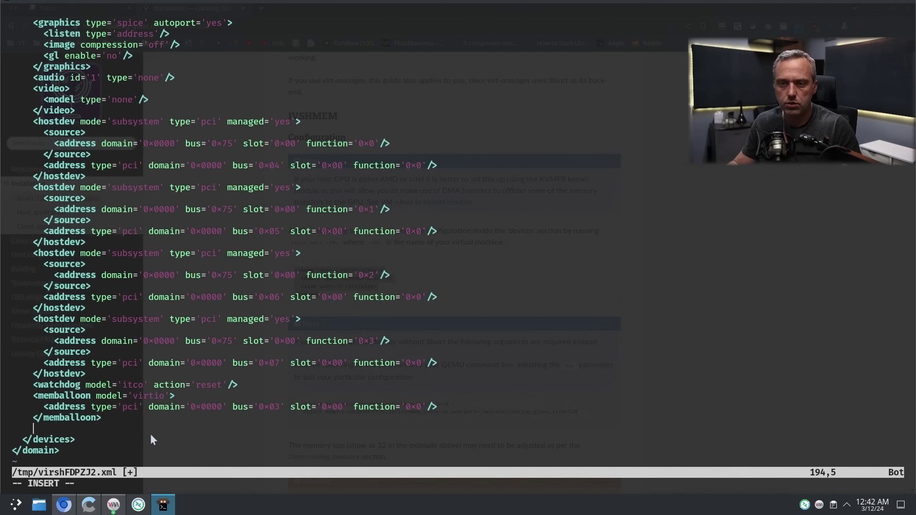
pyautogui.hotkey('ctrl', 'shift', 'v')
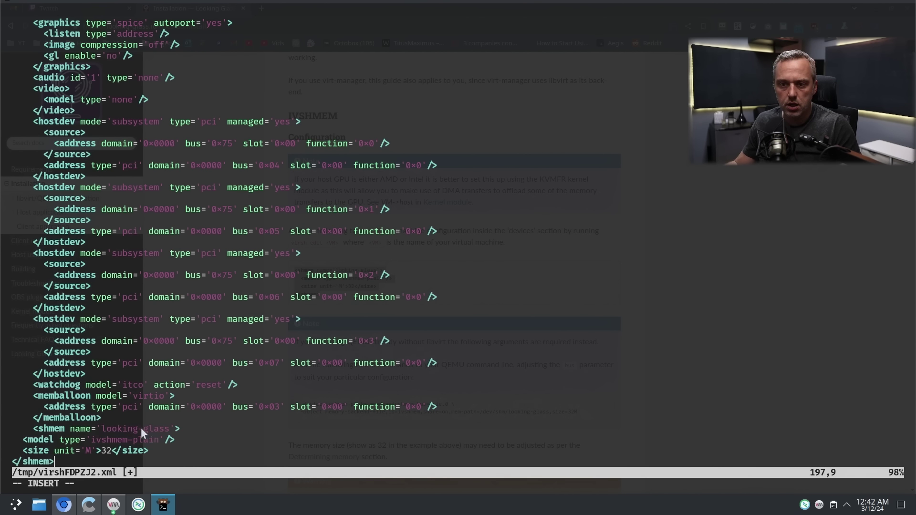
# - Indent the pasted model, size and closing shmem lines to match the surrounding device entries
pyautogui.scroll(-1, 140, 428)
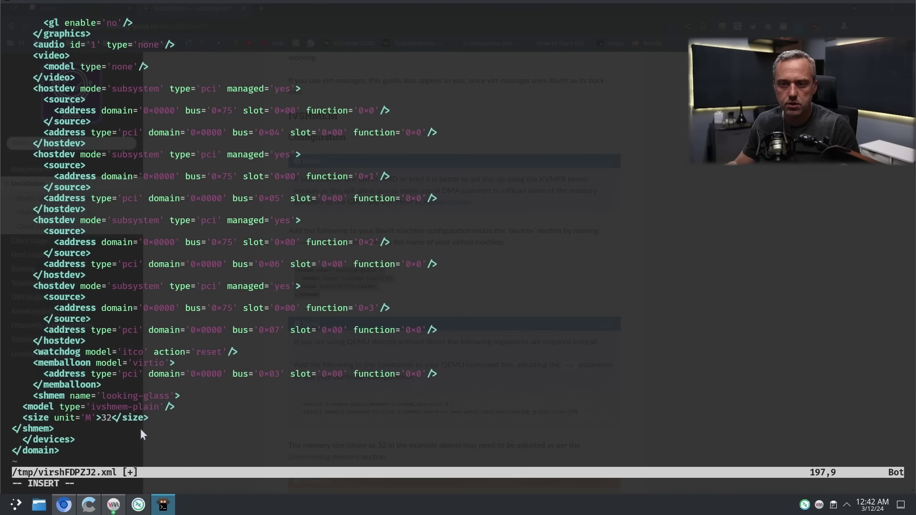
pyautogui.click(24, 414)
pyautogui.press('Up')
pyautogui.press('Left')
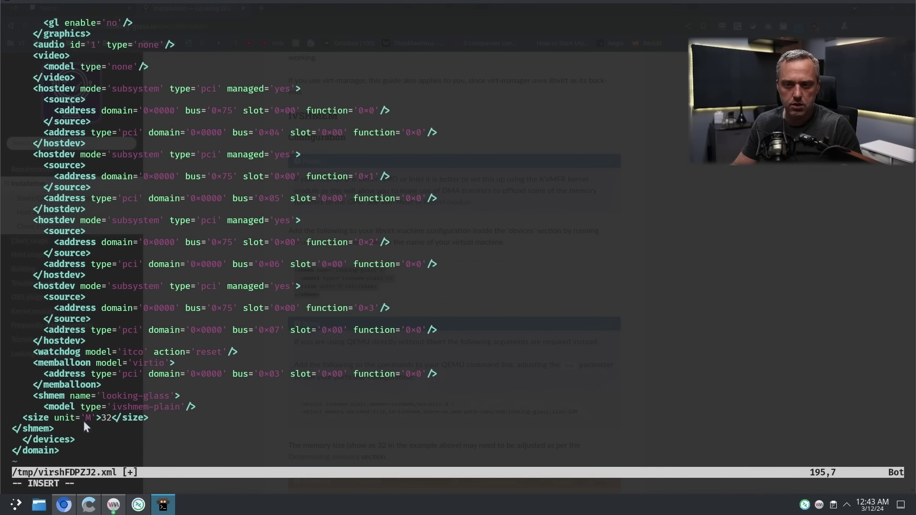
pyautogui.press('Down')
pyautogui.press('Left')
pyautogui.press('Left')
pyautogui.press('Left')
pyautogui.press('Left')
pyautogui.press('Down')
pyautogui.press('Left')
pyautogui.press('Left')
pyautogui.press('Left')
pyautogui.press('Left')
pyautogui.press('Left')
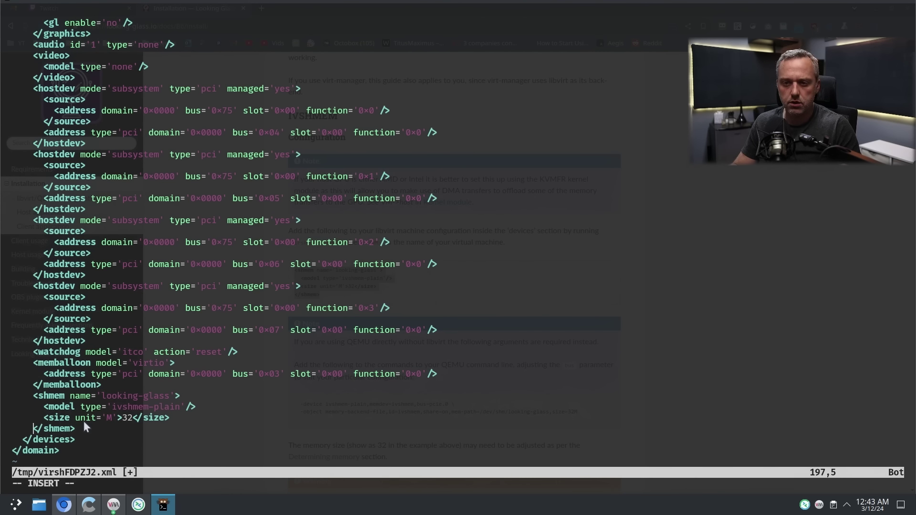
# - Save win11's XML configuration and quit the editor with :wq
pyautogui.press('Escape')
pyautogui.write(':wq')
pyautogui.press('Return')
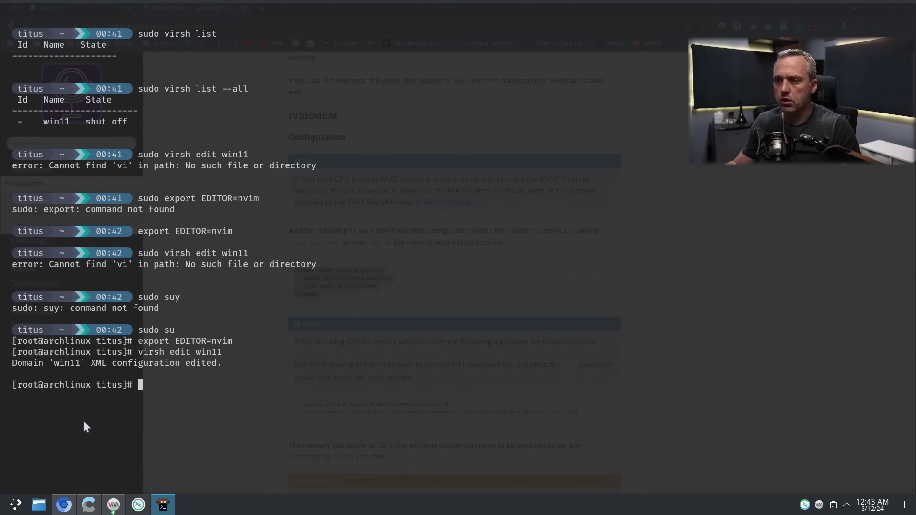
# - Return to the Looking Glass installation page and read the Determining memory and Permissions sections for the shared-memory size and file setup
pyautogui.hotkey('alt', 'Tab')
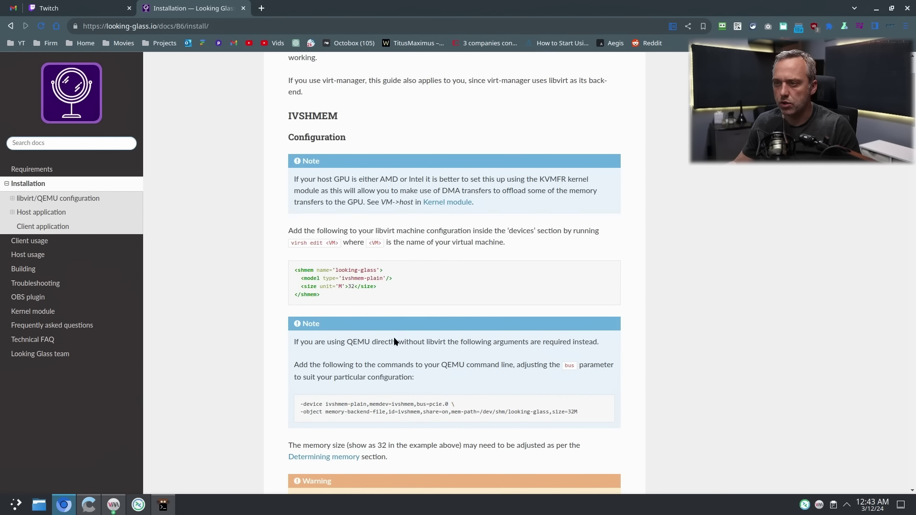
pyautogui.scroll(-1, 394, 338)
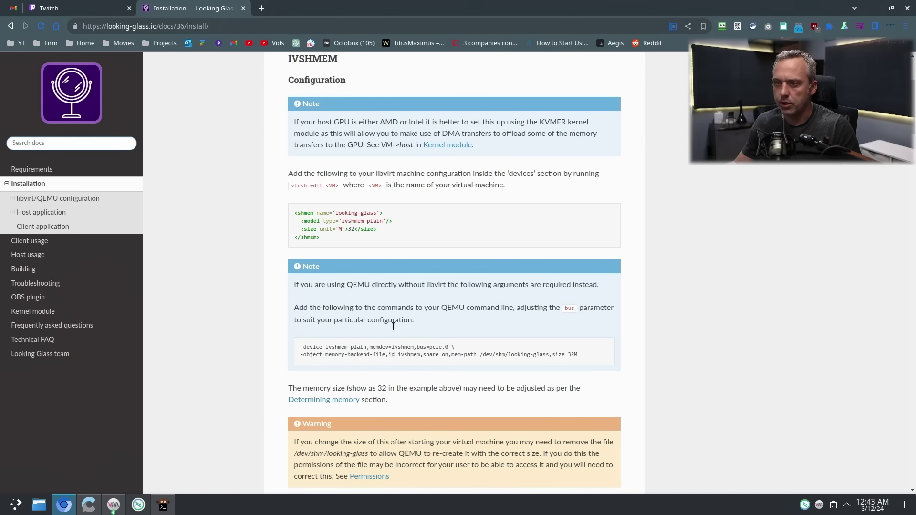
pyautogui.scroll(-4, 348, 316)
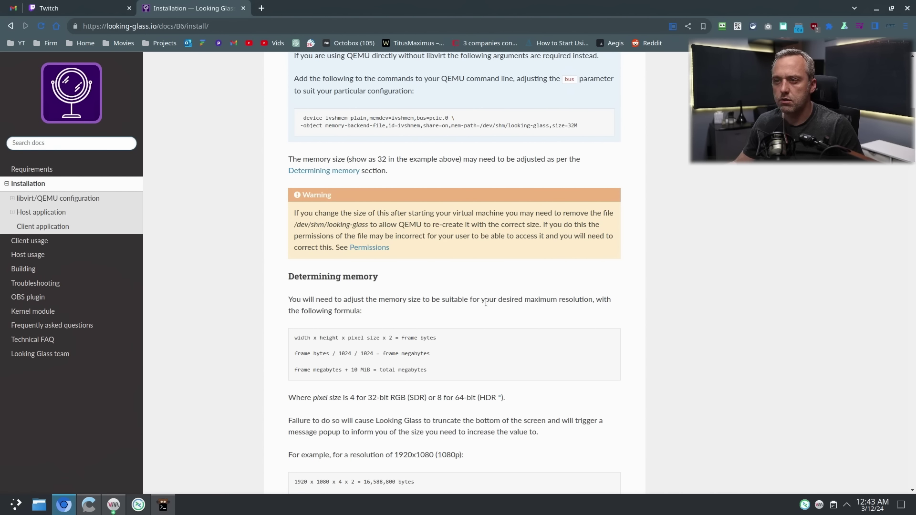
pyautogui.scroll(-1, 477, 281)
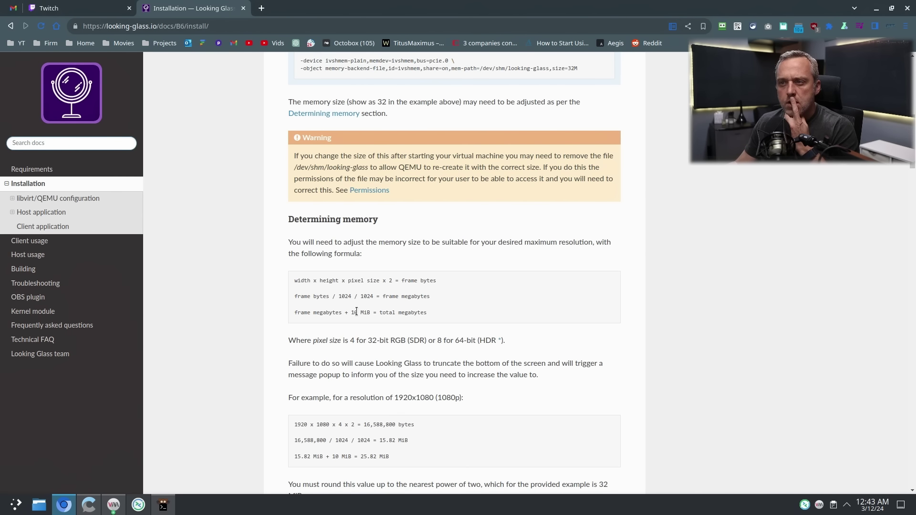
pyautogui.scroll(-2, 356, 311)
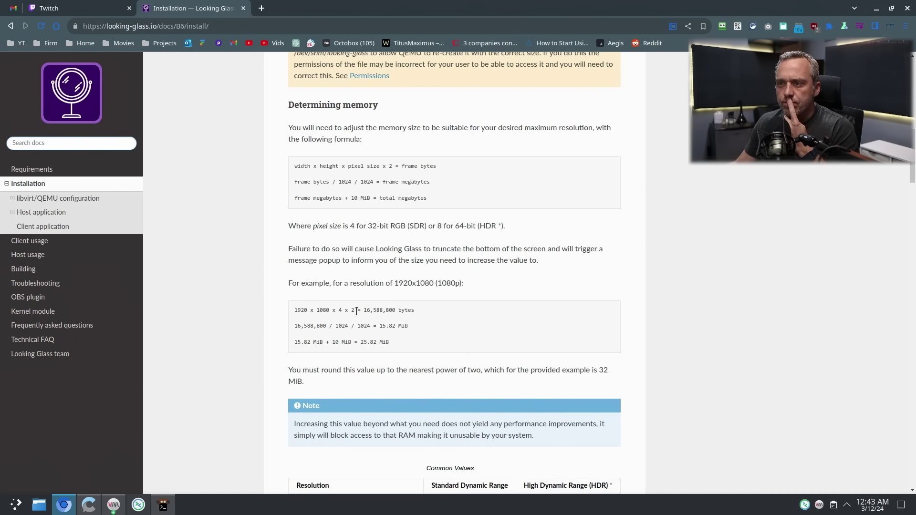
pyautogui.scroll(-1, 428, 230)
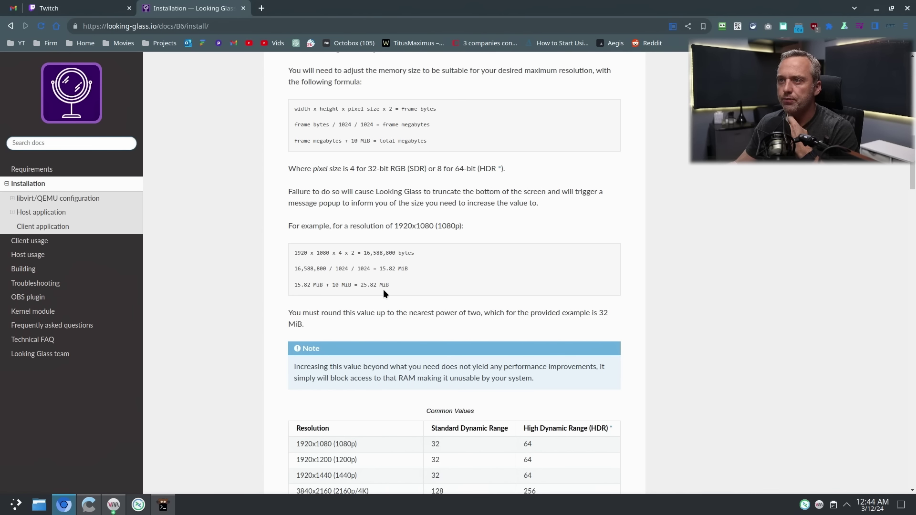
pyautogui.scroll(4, 380, 290)
pyautogui.scroll(-6, 381, 290)
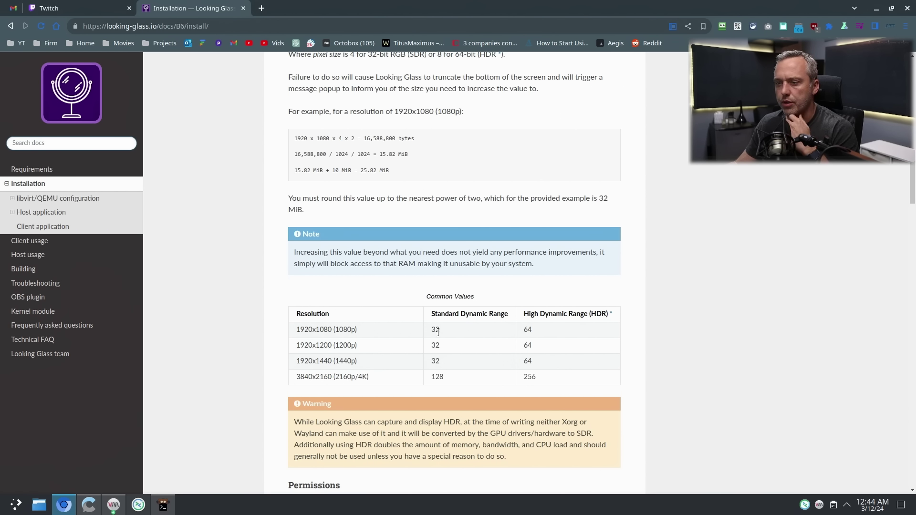
pyautogui.scroll(-2, 435, 330)
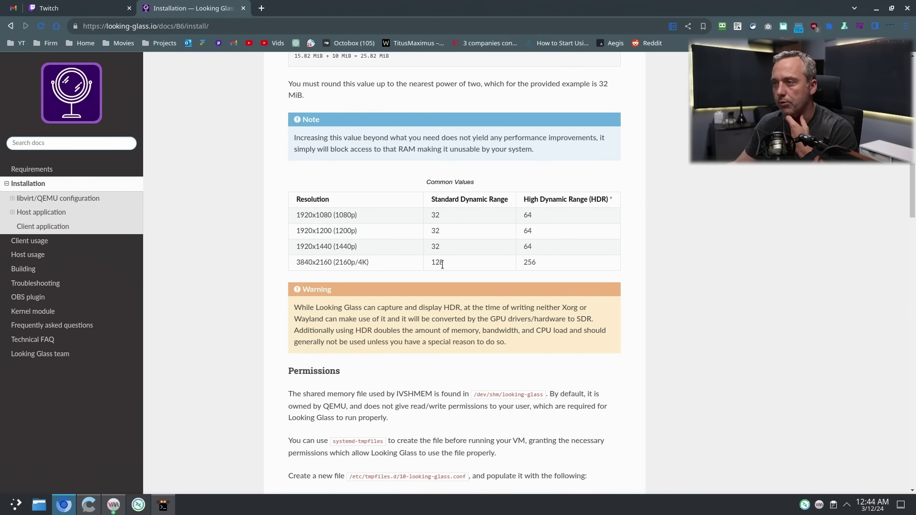
pyautogui.scroll(-3, 442, 264)
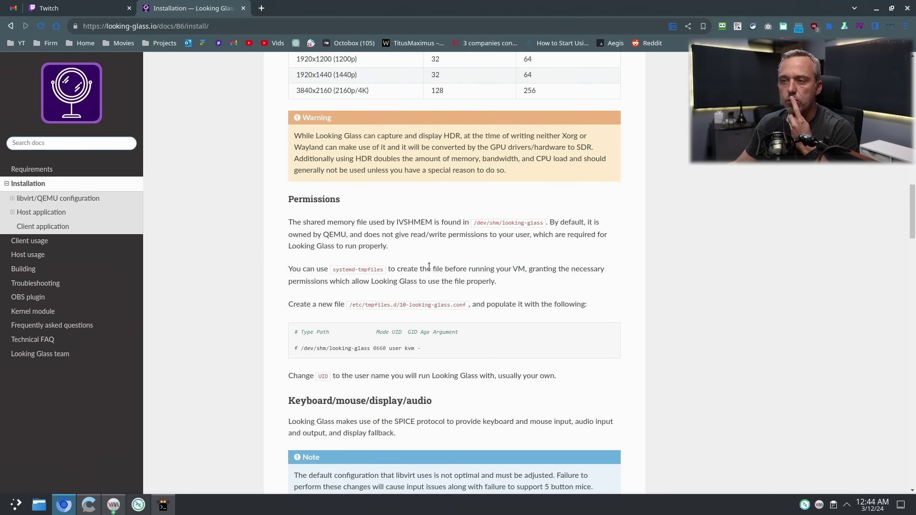
pyautogui.scroll(-3, 410, 259)
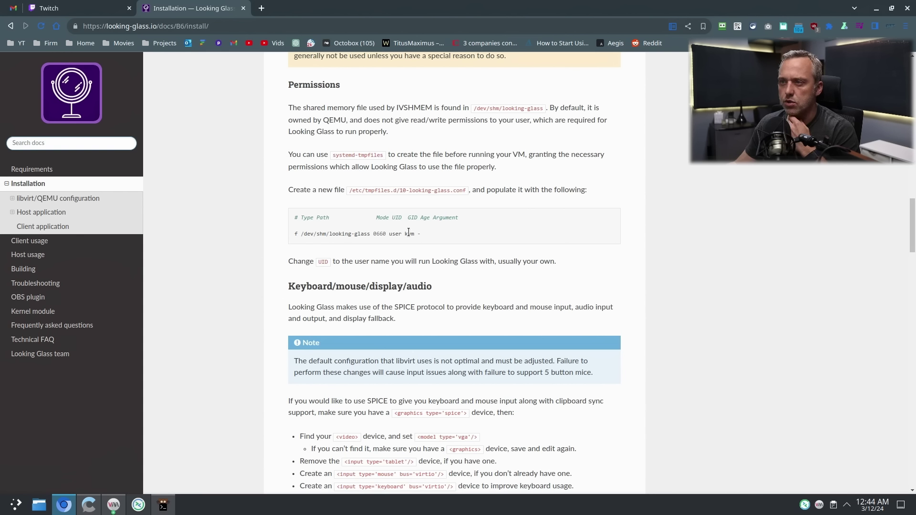
# - Copy the file path /etc/tmpfiles.d/10-looking-glass.conf from the Permissions section
pyautogui.moveTo(349, 190); pyautogui.dragTo(463, 189)
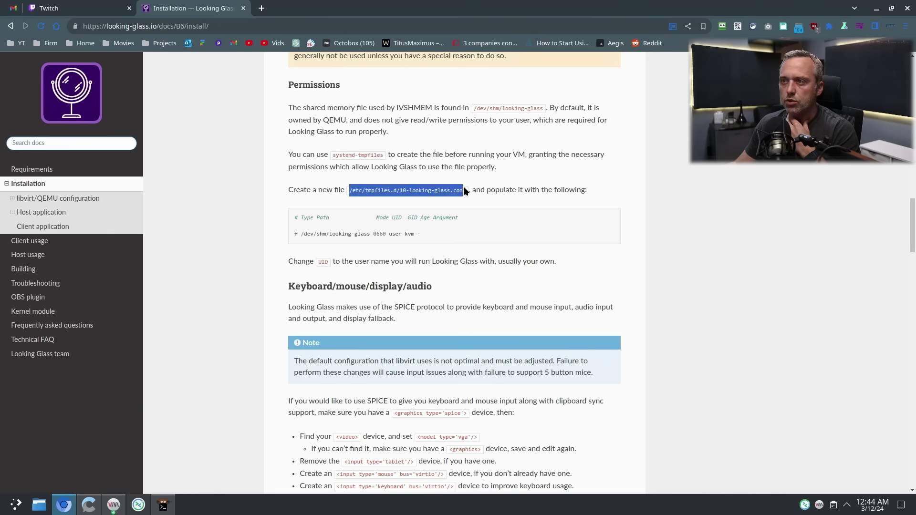
pyautogui.rightClick(465, 190)
pyautogui.click(492, 197)
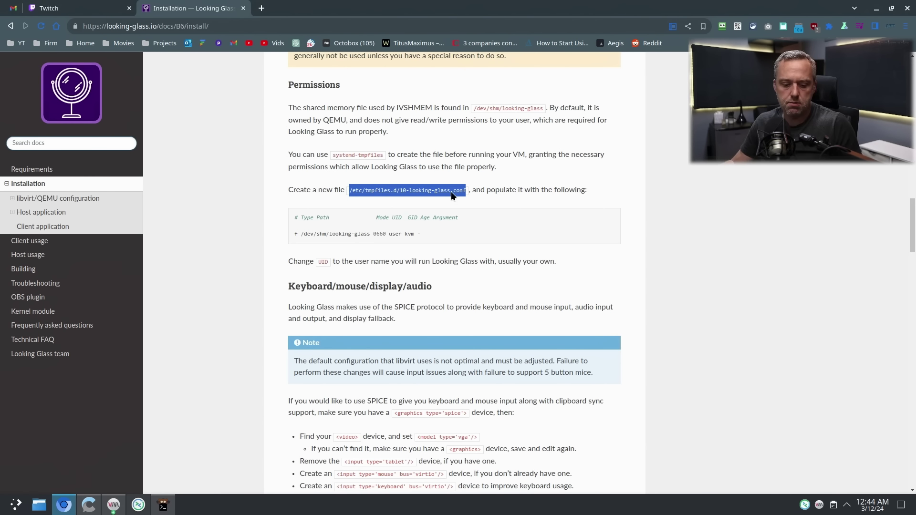
# - Create /etc/tmpfiles.d/10-looking-glass.conf by opening the copied path with sudo vim in the drop-down terminal
pyautogui.press('F12')
pyautogui.write('sudo ')
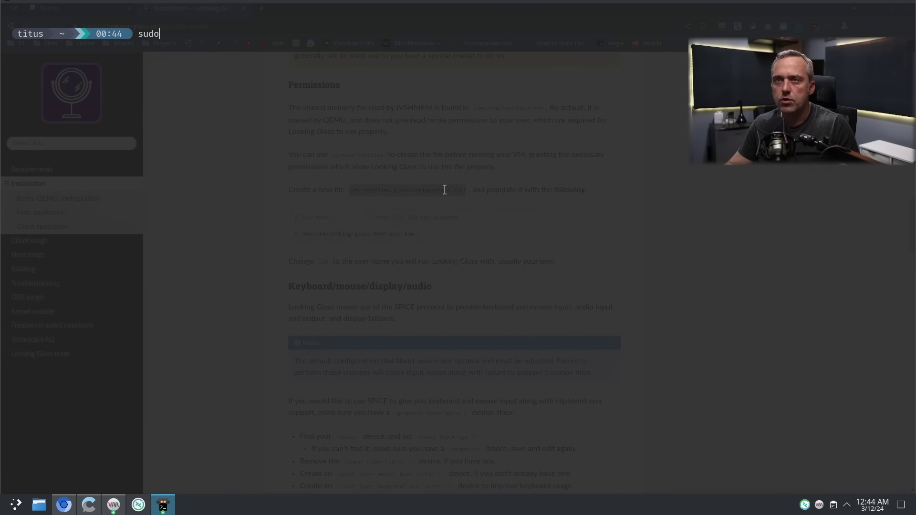
pyautogui.write('vim')
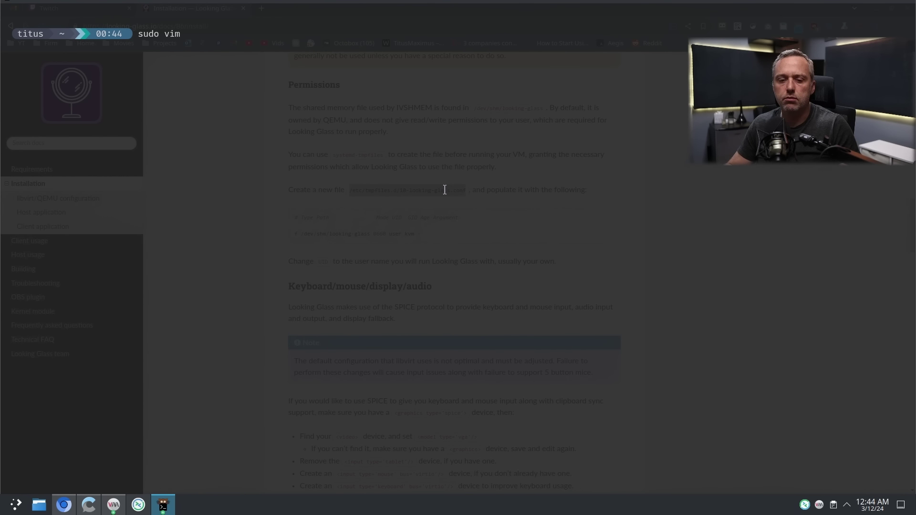
pyautogui.hotkey('ctrl', 'shift', 'v')
pyautogui.press('Return')
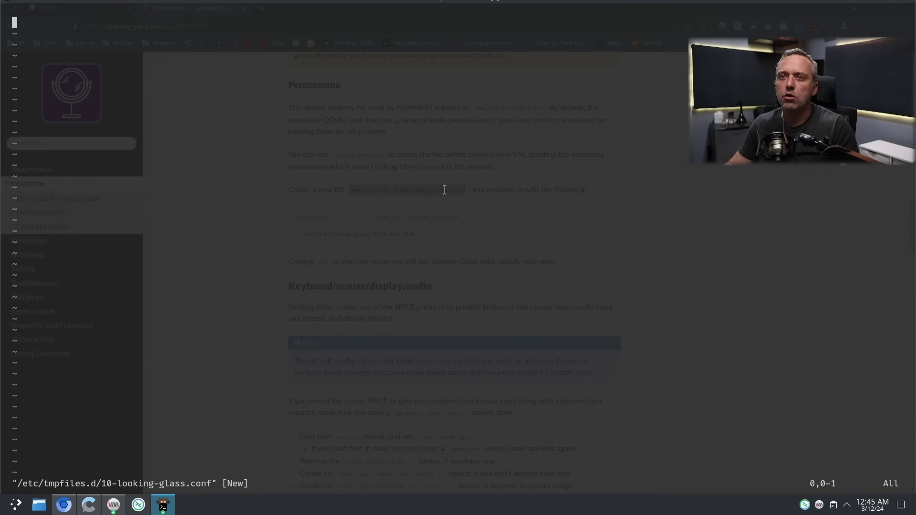
# - Copy the sample tmpfiles entry for /dev/shm/looking-glass, including its header line, from the Permissions section into the new file
pyautogui.press('F12')
pyautogui.moveTo(427, 236); pyautogui.dragTo(284, 216)
pyautogui.press('F12')
pyautogui.hotkey('ctrl', 'shift', 'v')
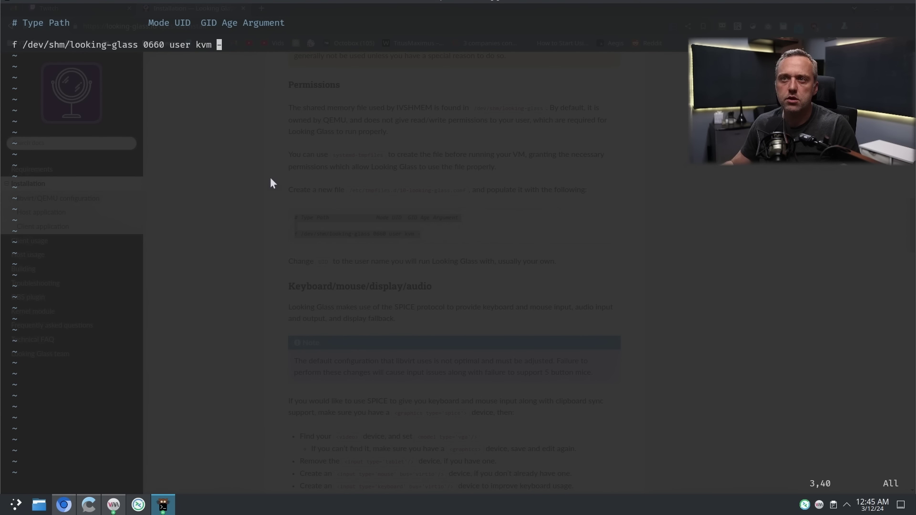
# - Replace the placeholder user in the /dev/shm/looking-glass line with the local account's username, then save and quit with :wq
pyautogui.press('b')
pyautogui.press('b')
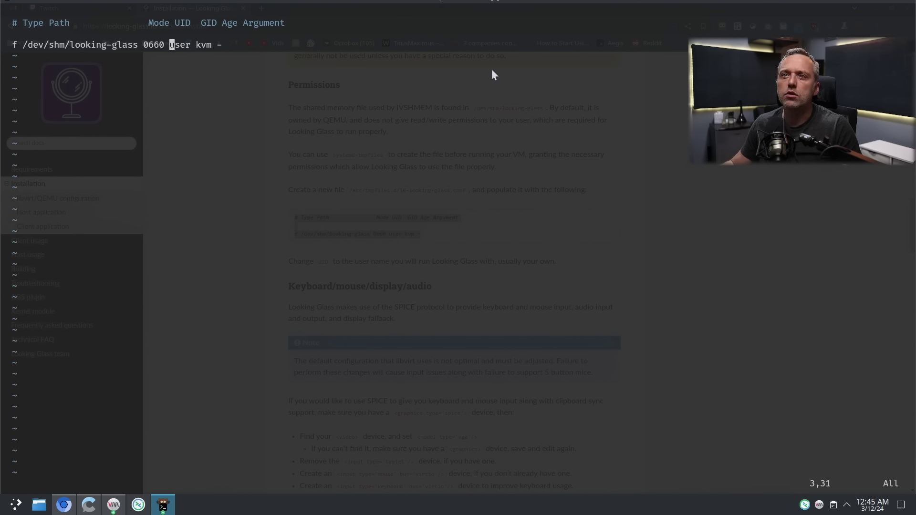
pyautogui.write('dwititus')
pyautogui.press('Escape')
pyautogui.write(':wq')
pyautogui.press('Return')
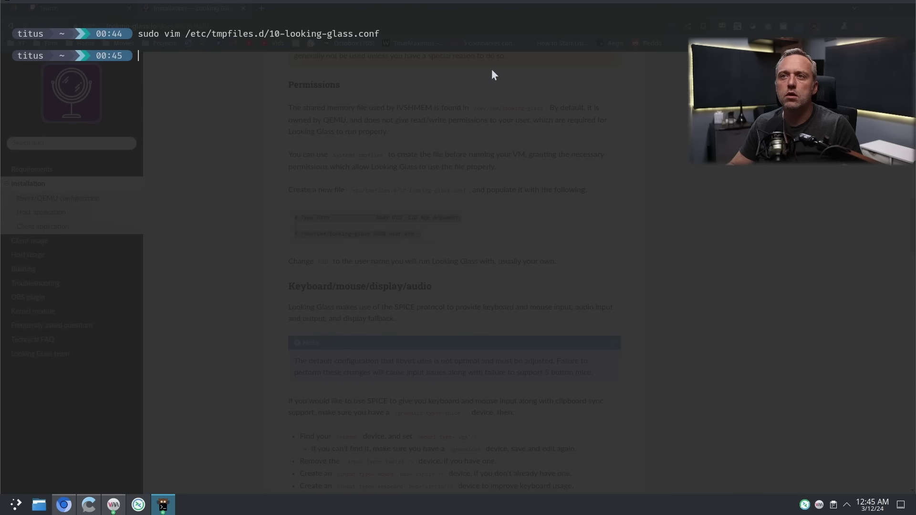
# - Read the Keyboard/mouse/display/audio section, then set win11's video device model to VGA in the virtual machine manager and apply it
pyautogui.click(537, 183)
pyautogui.scroll(-2, 353, 205)
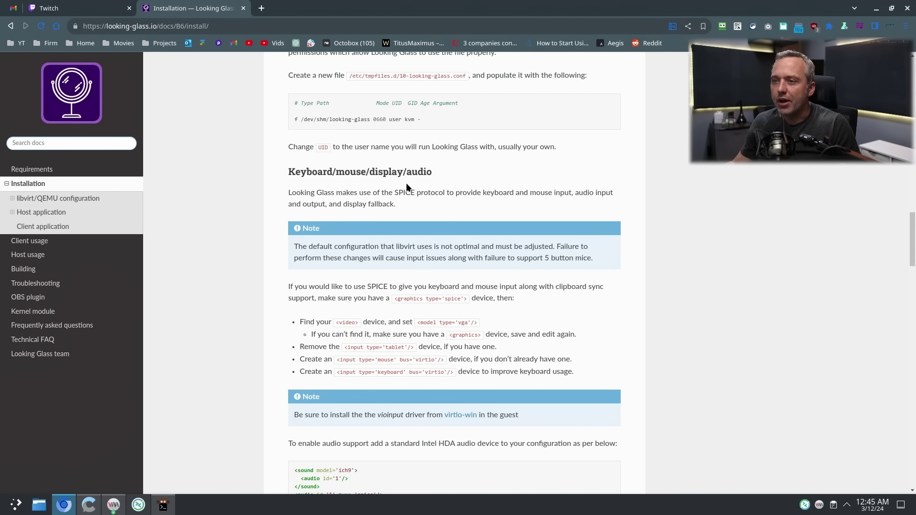
pyautogui.scroll(-2, 405, 183)
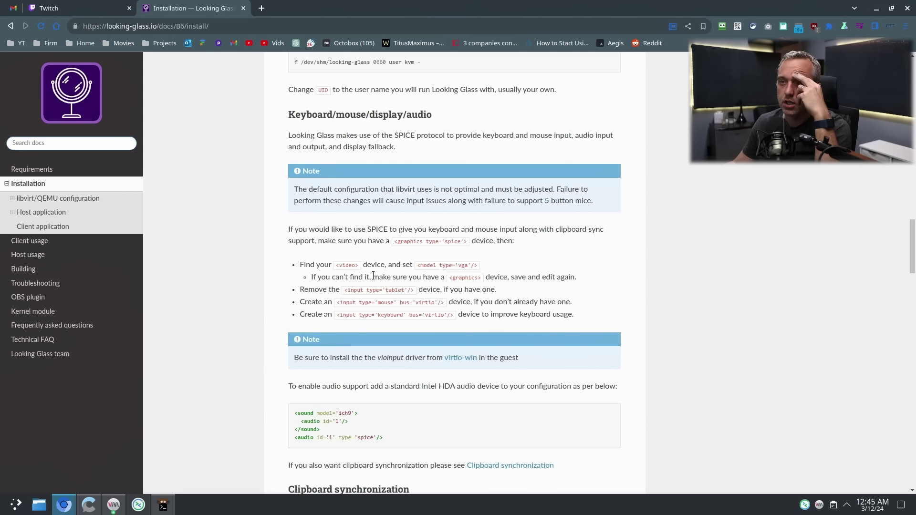
pyautogui.moveTo(373, 276); pyautogui.dragTo(424, 281)
pyautogui.click(424, 281)
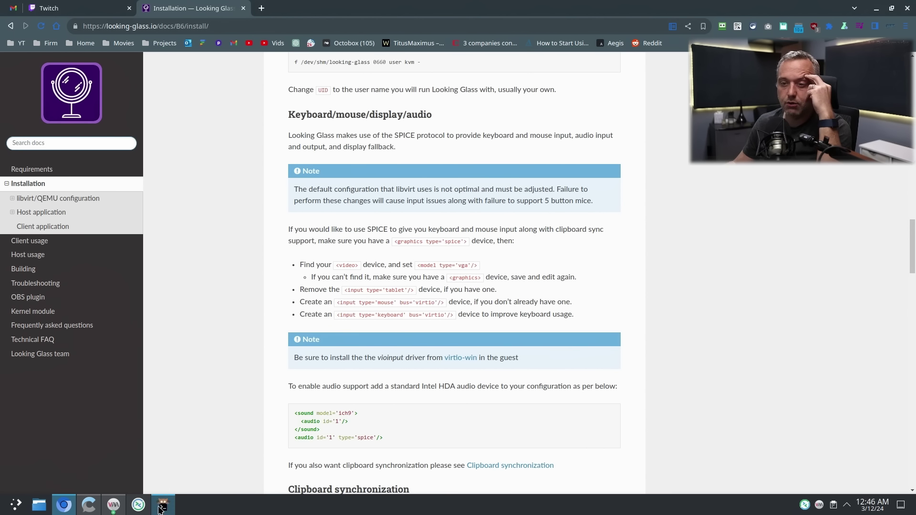
pyautogui.click(119, 508)
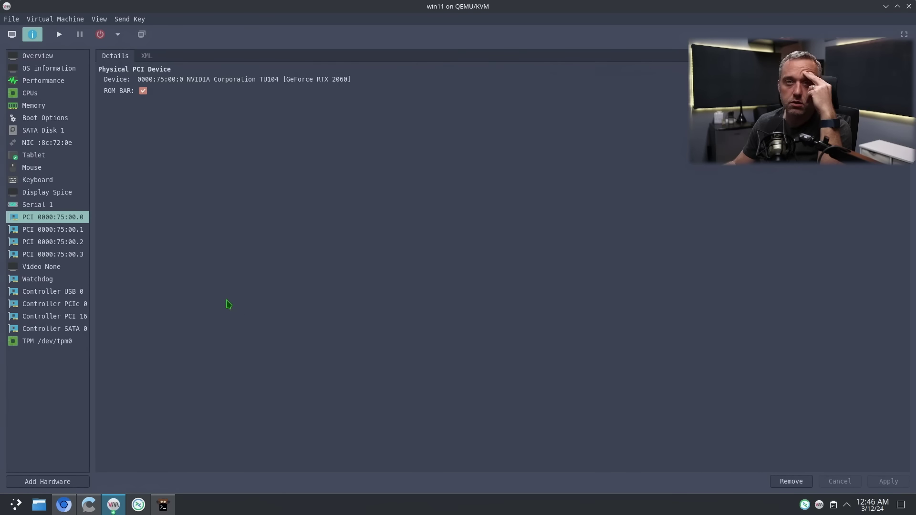
pyautogui.click(54, 268)
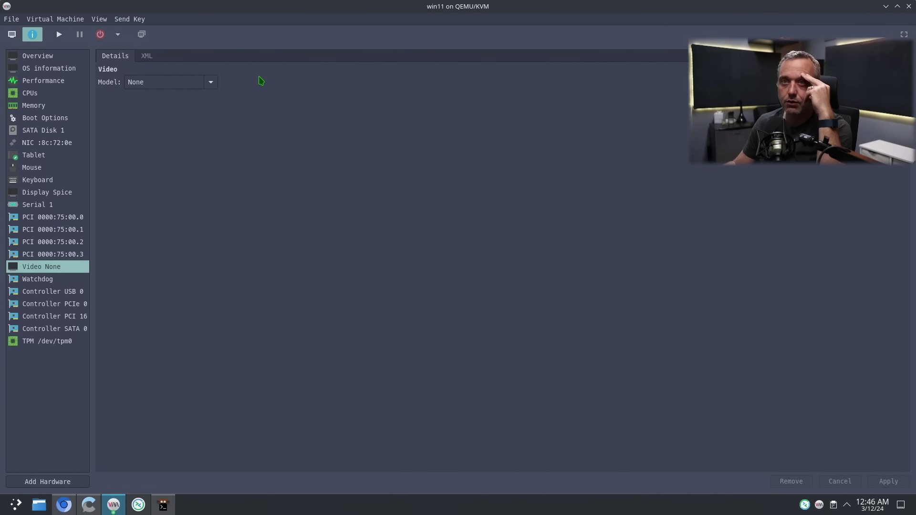
pyautogui.click(210, 82)
pyautogui.click(144, 154)
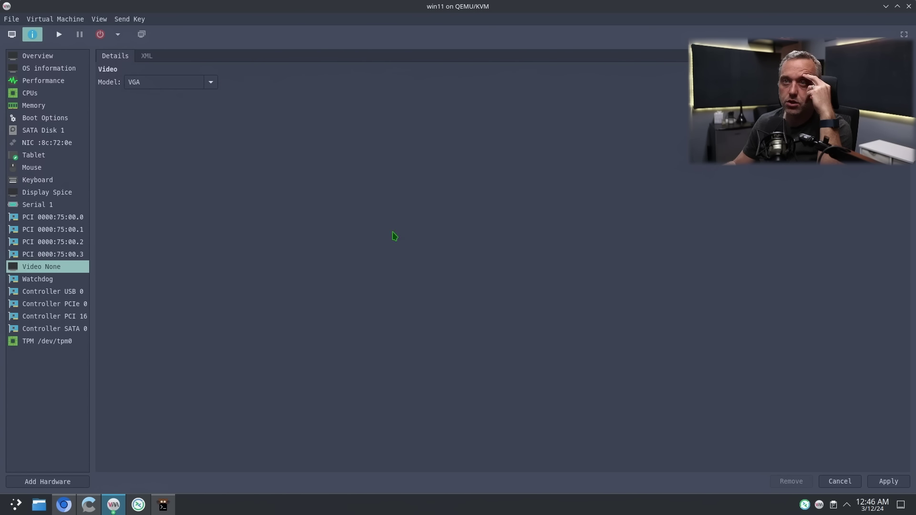
pyautogui.click(903, 484)
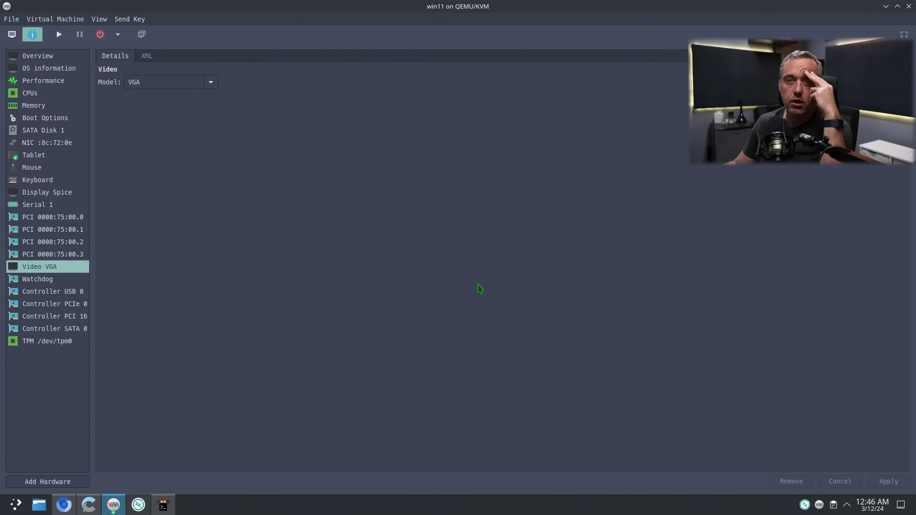
# - Check win11's Spice display settings and remove the EvTouch USB Graphics Tablet device from the virtual machine
pyautogui.click(64, 197)
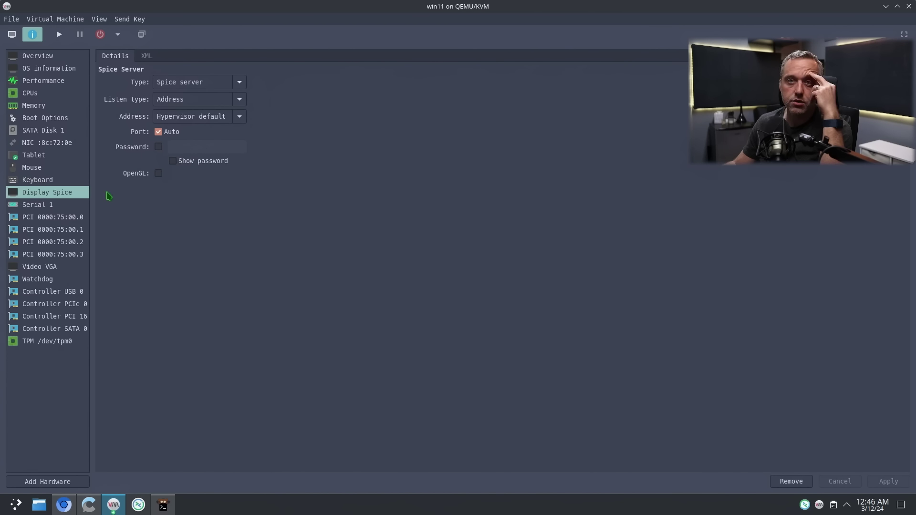
pyautogui.click(40, 161)
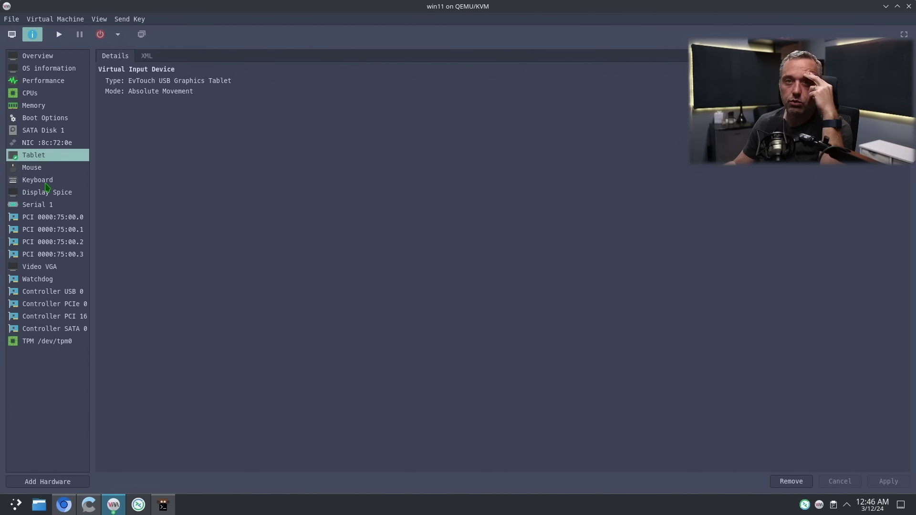
pyautogui.rightClick(43, 157)
pyautogui.click(85, 174)
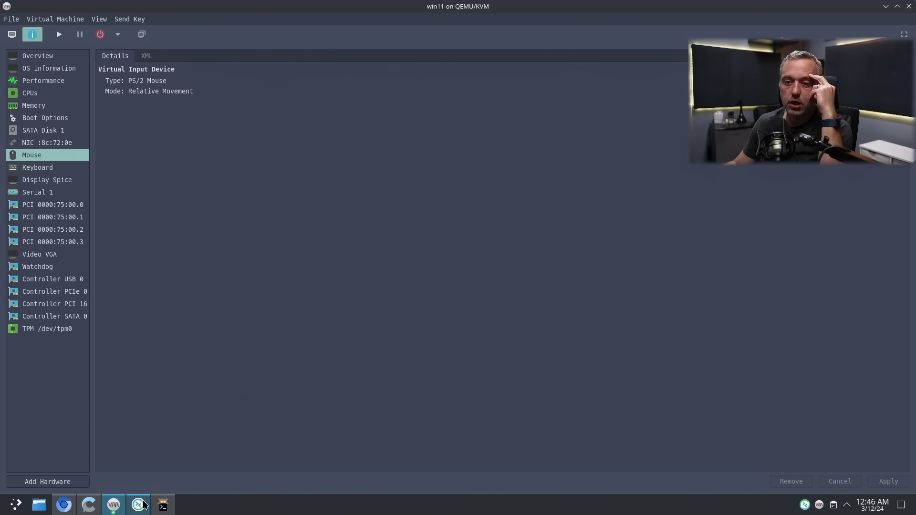
# - Recheck the documented input devices and add a VirtIO Keyboard to win11's hardware
pyautogui.click(64, 505)
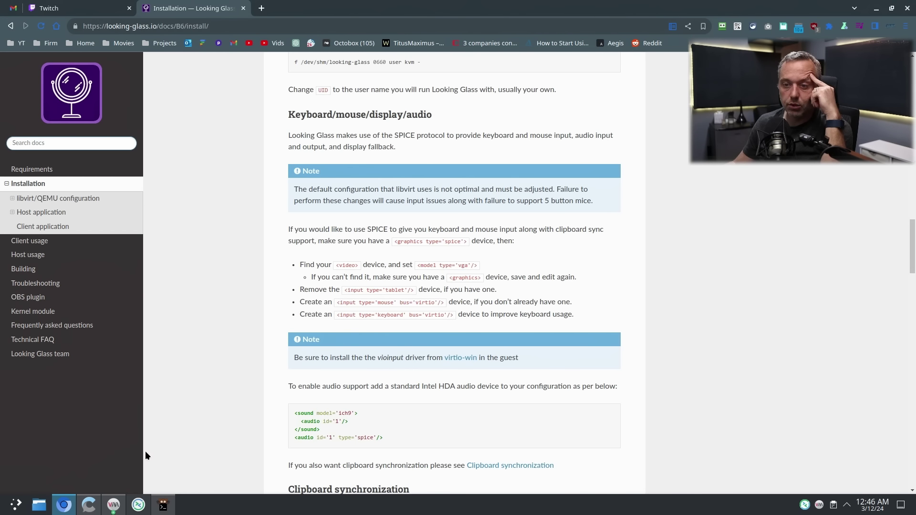
pyautogui.click(114, 504)
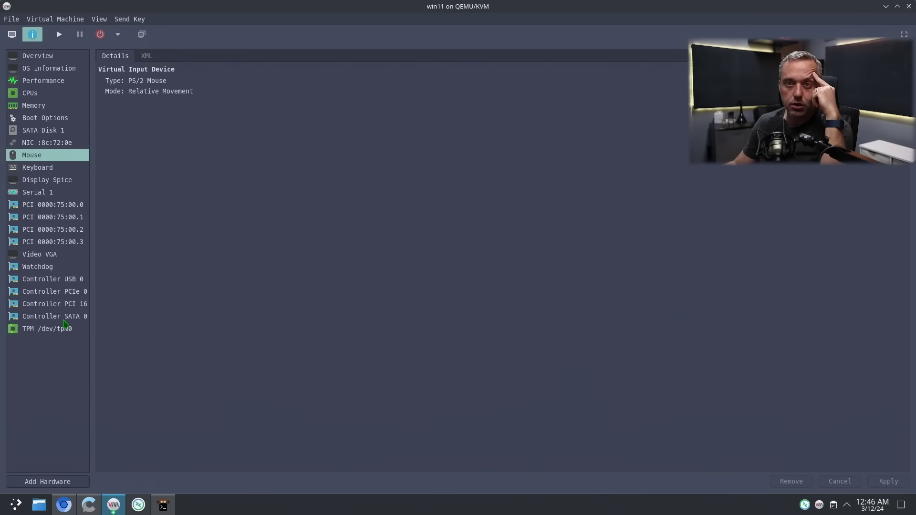
pyautogui.rightClick(31, 158)
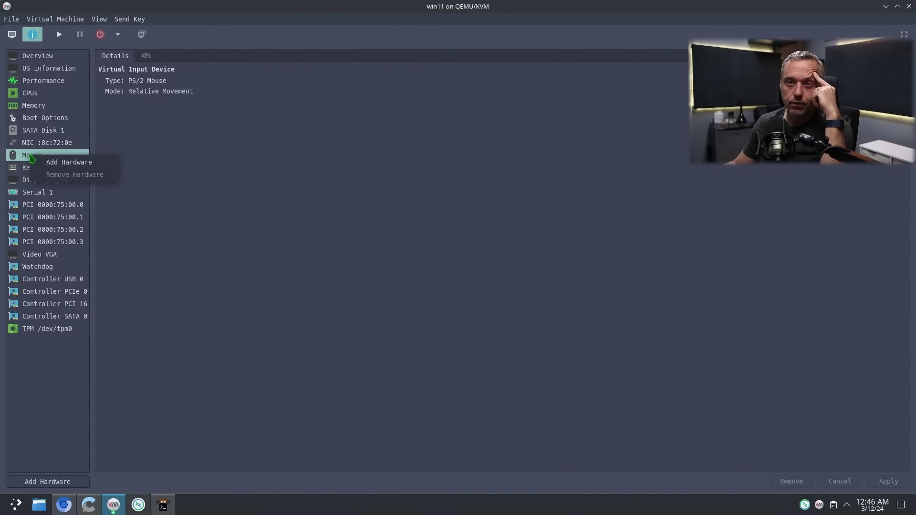
pyautogui.press('Escape')
pyautogui.click(42, 168)
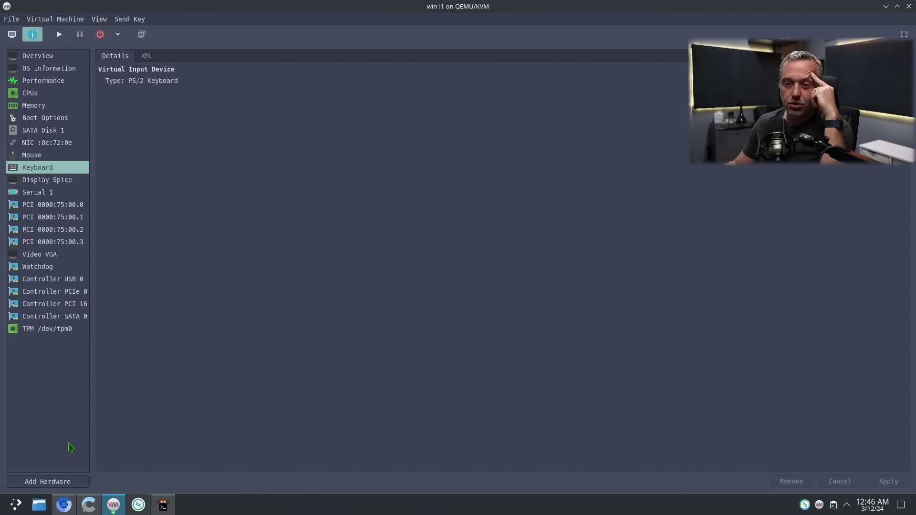
pyautogui.click(65, 482)
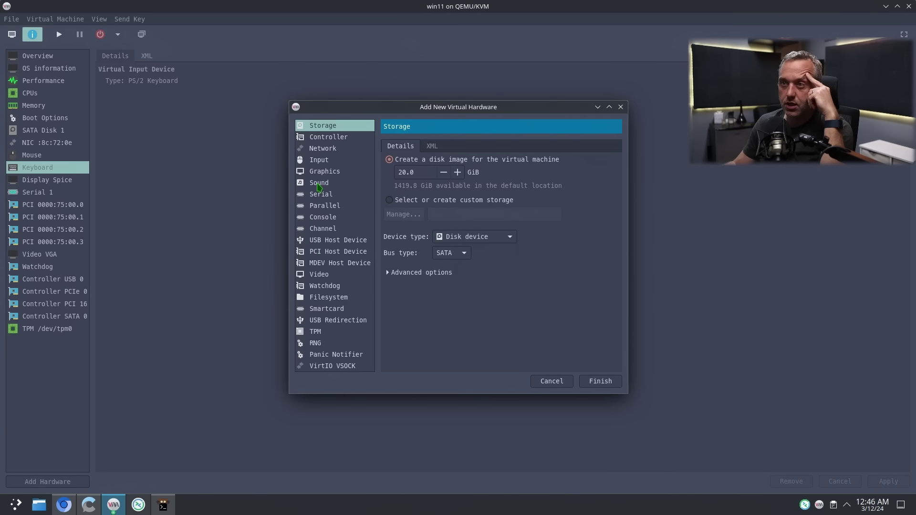
pyautogui.click(319, 160)
pyautogui.click(427, 162)
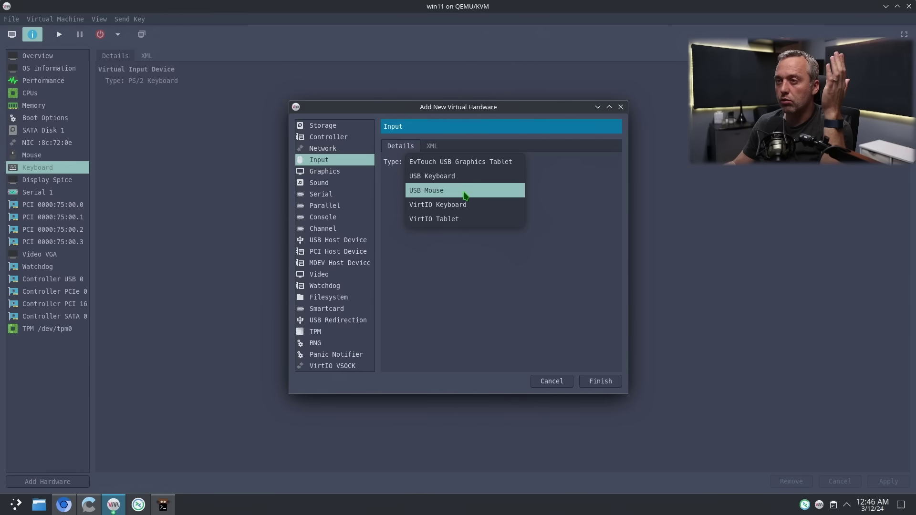
pyautogui.click(453, 205)
pyautogui.click(600, 381)
pyautogui.click(48, 482)
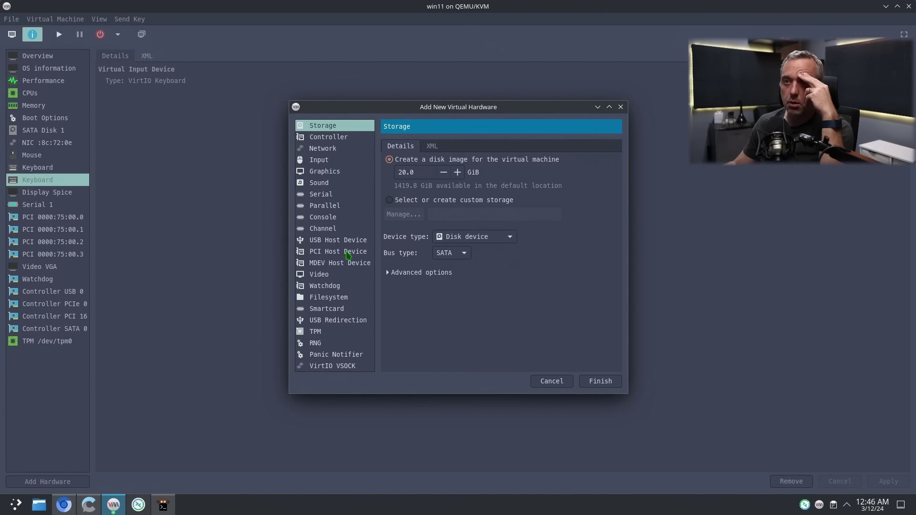
pyautogui.click(319, 160)
pyautogui.click(453, 157)
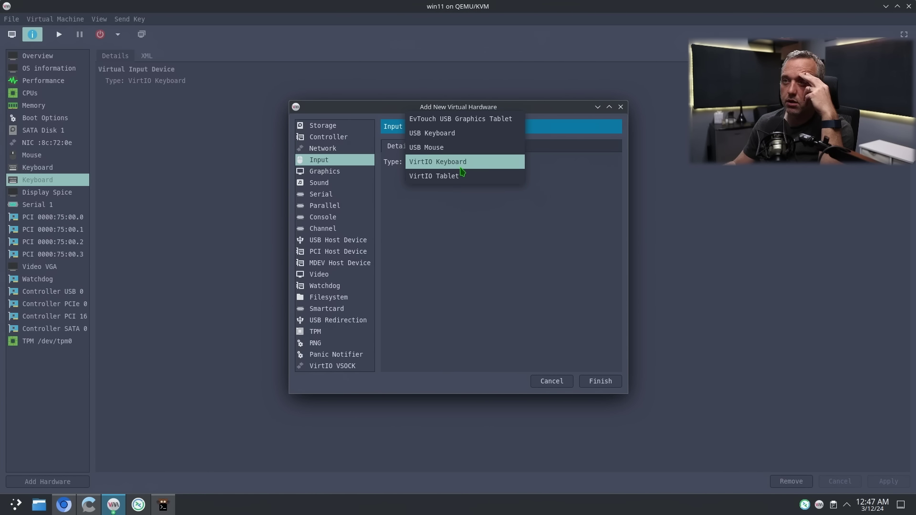
pyautogui.click(473, 259)
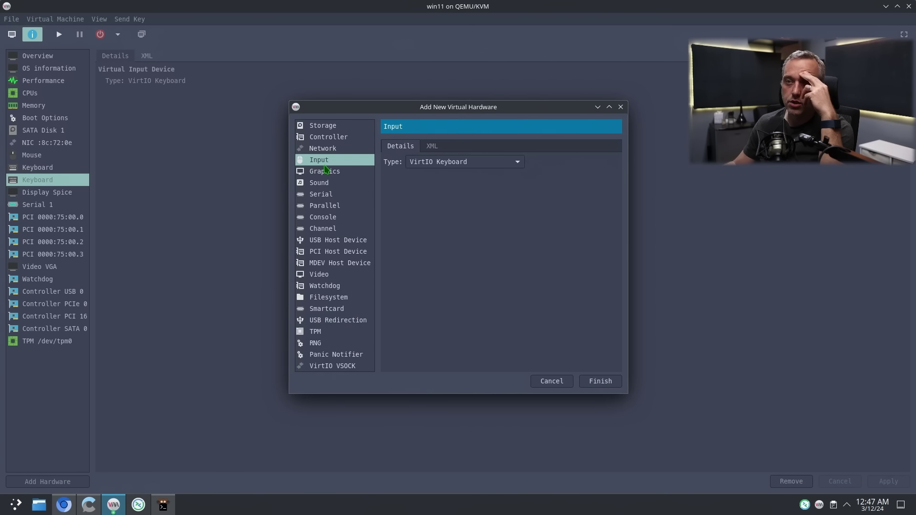
pyautogui.click(553, 383)
# - Examine the details and XML of win11's mouse and VirtIO keyboard devices against the documented input requirements
pyautogui.click(52, 155)
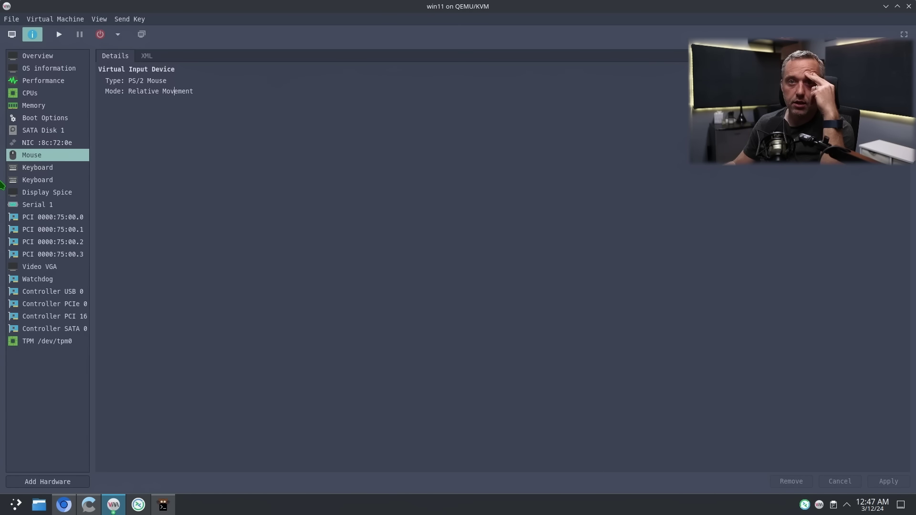
pyautogui.rightClick(54, 157)
pyautogui.click(53, 180)
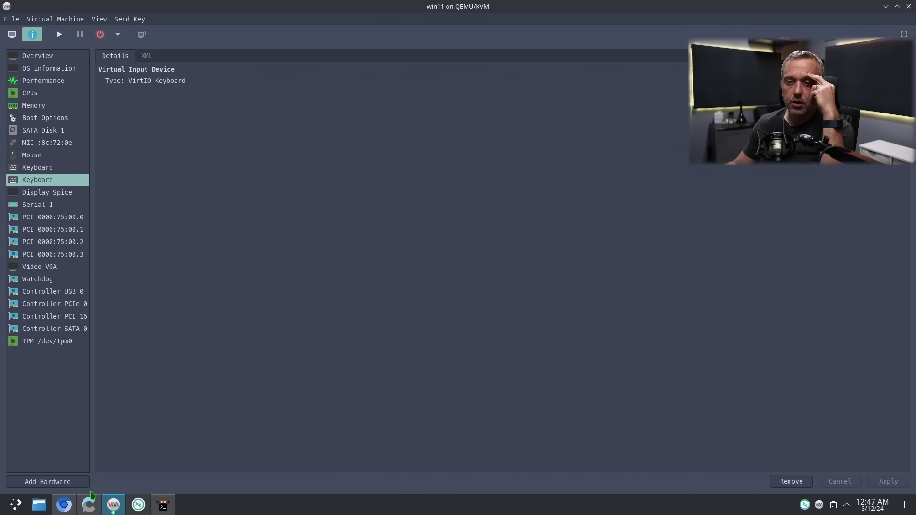
pyautogui.click(64, 505)
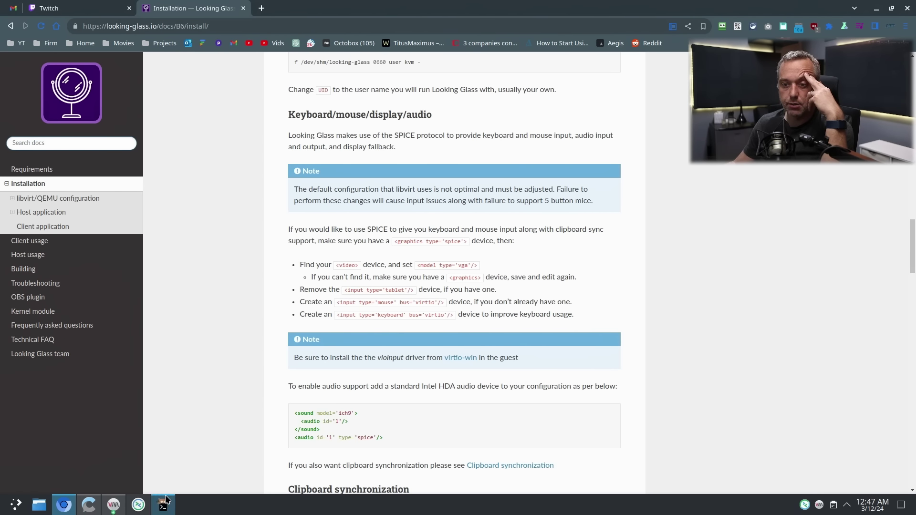
pyautogui.click(114, 505)
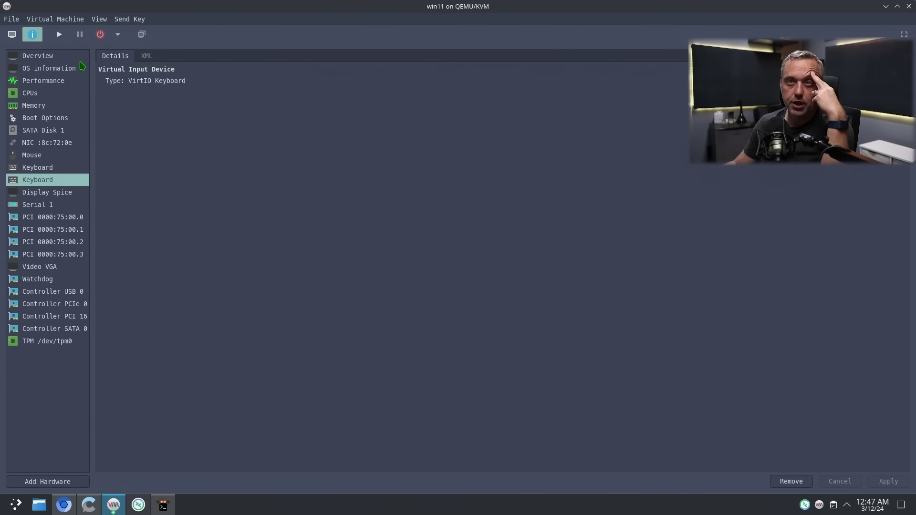
pyautogui.click(149, 56)
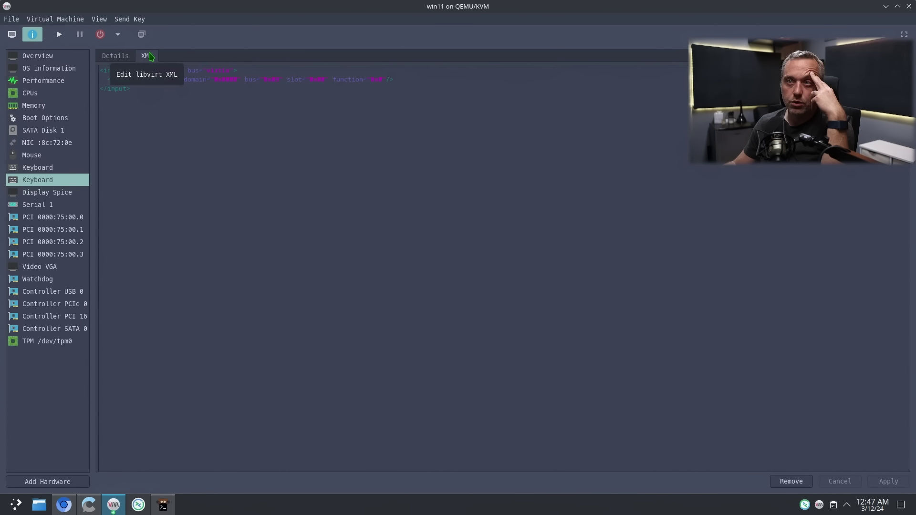
pyautogui.click(36, 156)
pyautogui.click(37, 181)
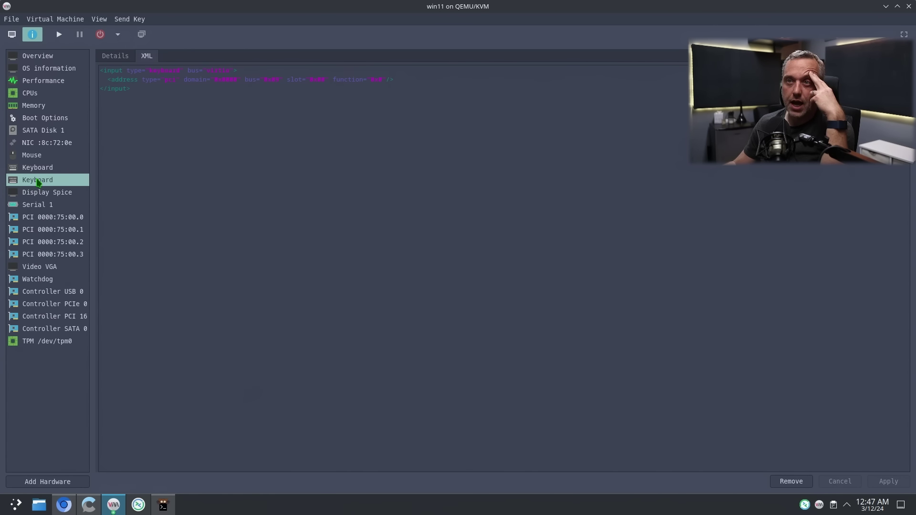
# - Copy the <input type='mouse' bus='virtio'/> snippet from the Looking Glass installation page
pyautogui.click(64, 506)
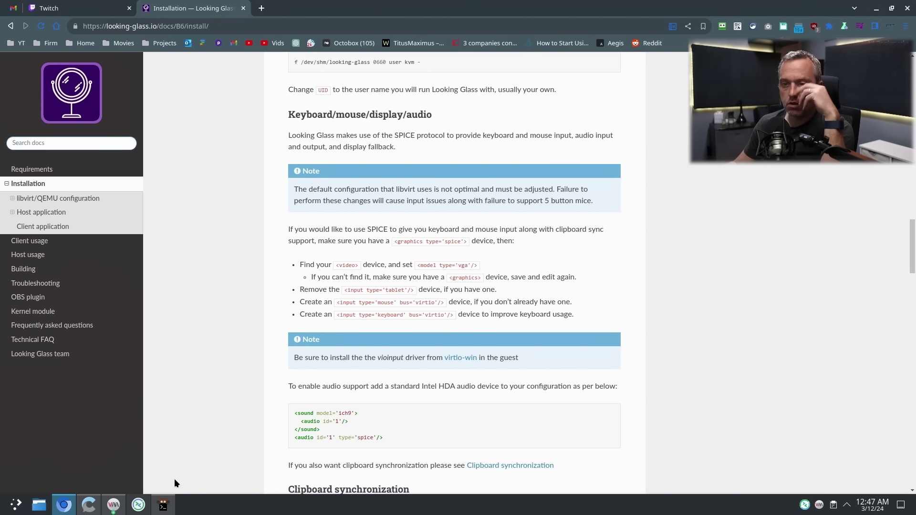
pyautogui.moveTo(138, 508)
pyautogui.click(196, 409)
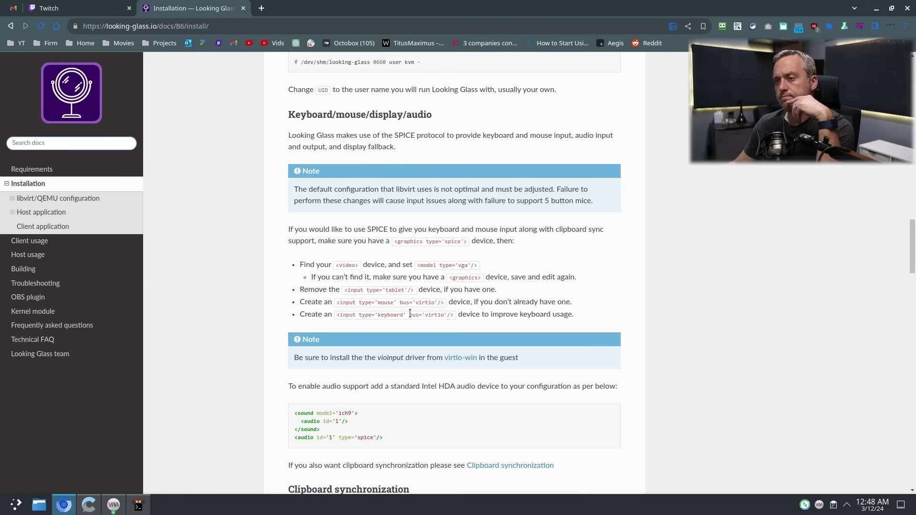
pyautogui.moveTo(445, 306)
pyautogui.mouseDown()
pyautogui.moveTo(345, 314)
pyautogui.moveTo(337, 302)
pyautogui.moveTo(448, 304)
pyautogui.mouseUp()
pyautogui.rightClick(440, 302)
pyautogui.click(472, 308)
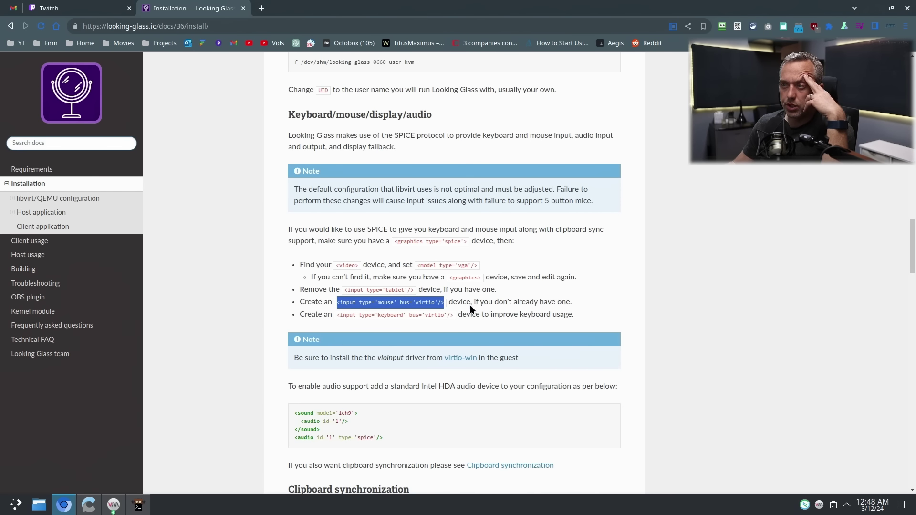
# - Add the copied <input type='mouse' bus='virtio'/> line below the existing mouse input in win11's overview XML and apply it
pyautogui.click(117, 507)
pyautogui.click(35, 59)
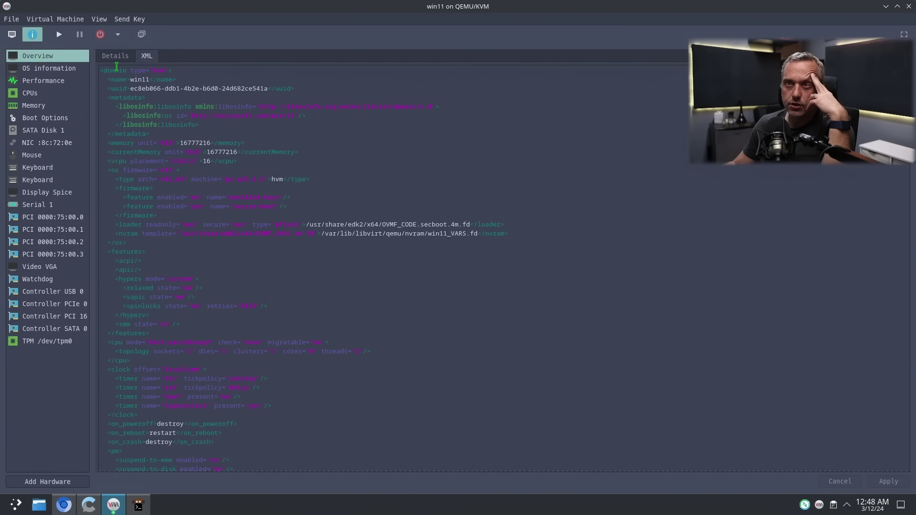
pyautogui.scroll(-5, 225, 218)
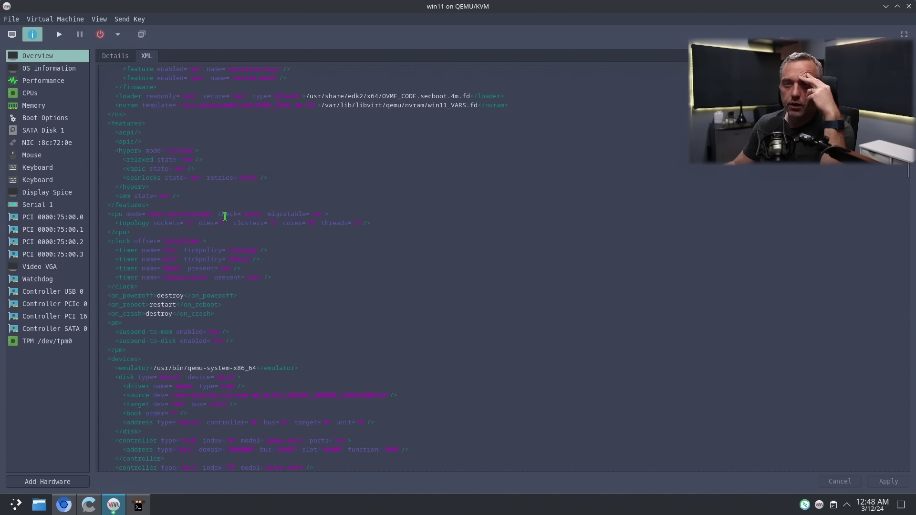
pyautogui.scroll(-5, 225, 217)
pyautogui.scroll(-5, 225, 217)
pyautogui.scroll(-20, 220, 212)
pyautogui.scroll(-2, 219, 212)
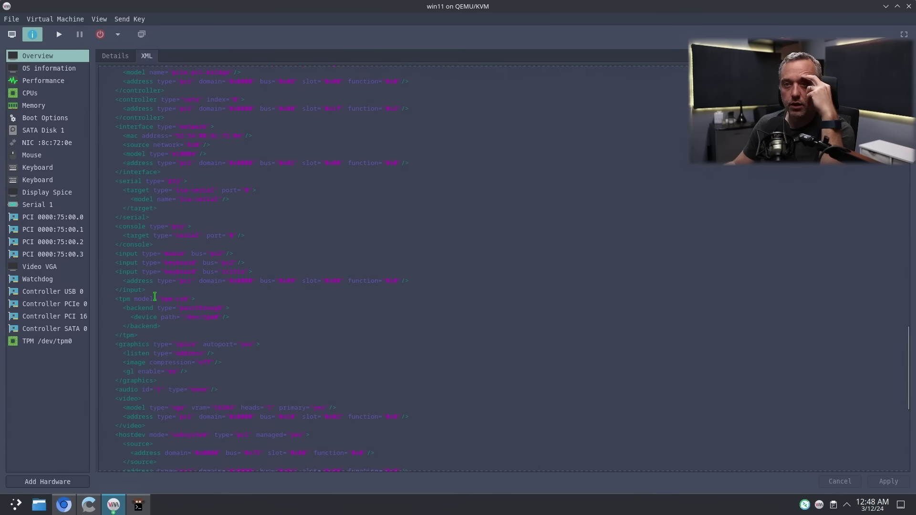
pyautogui.click(244, 254)
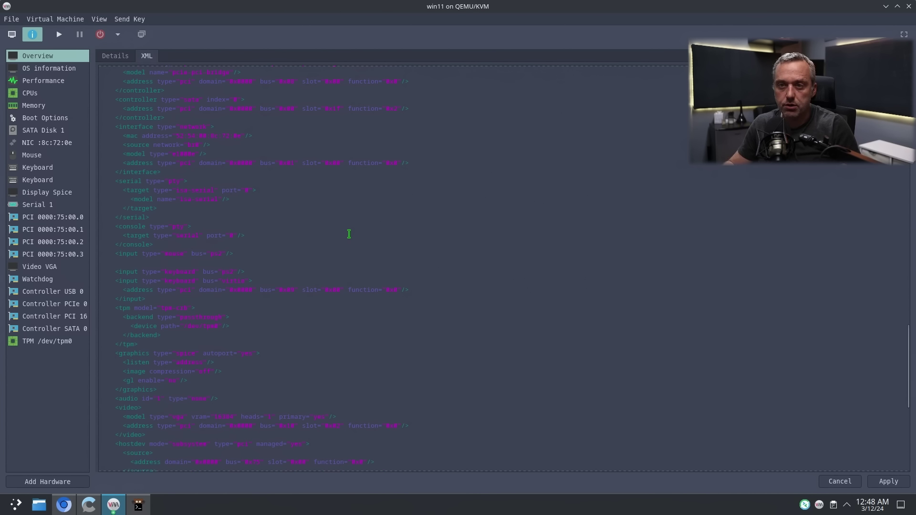
pyautogui.press('Return')
pyautogui.hotkey('ctrl', 'v')
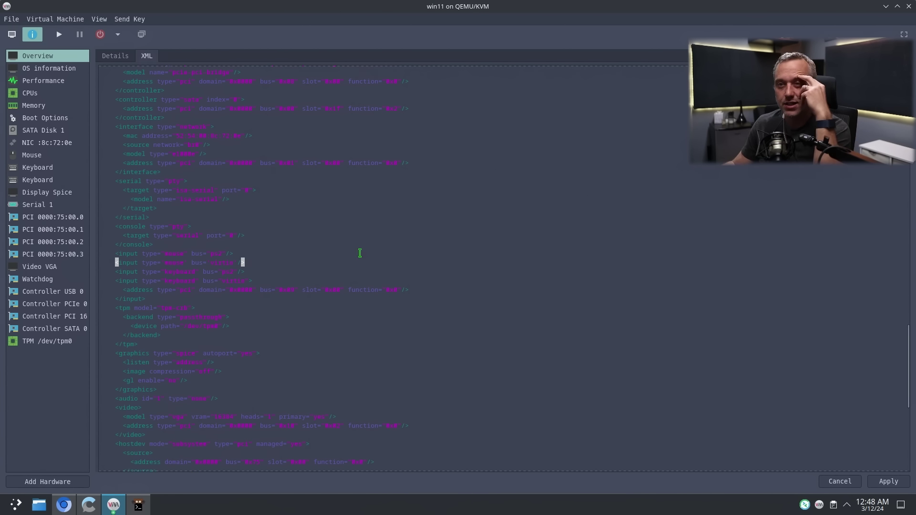
pyautogui.click(888, 482)
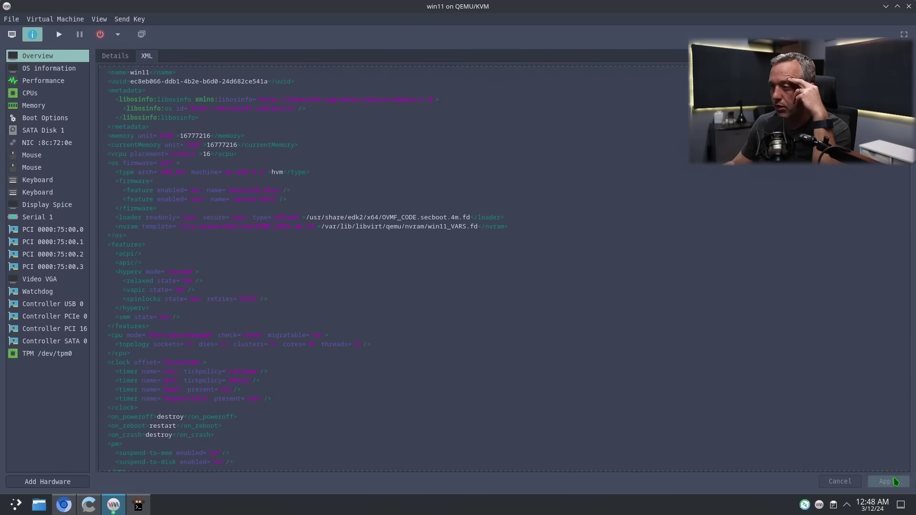
# - Inspect the types of win11's mouse and keyboard devices in the virtual machine's hardware details
pyautogui.click(42, 170)
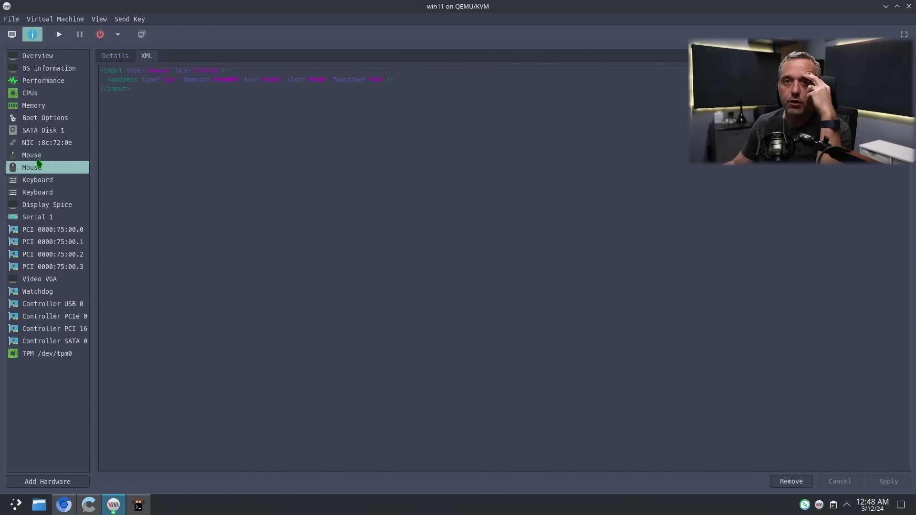
pyautogui.click(121, 57)
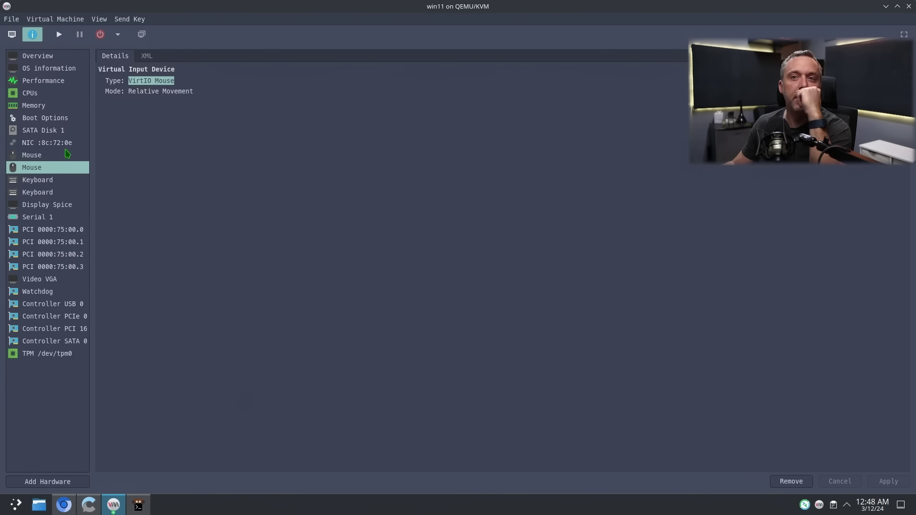
pyautogui.click(42, 193)
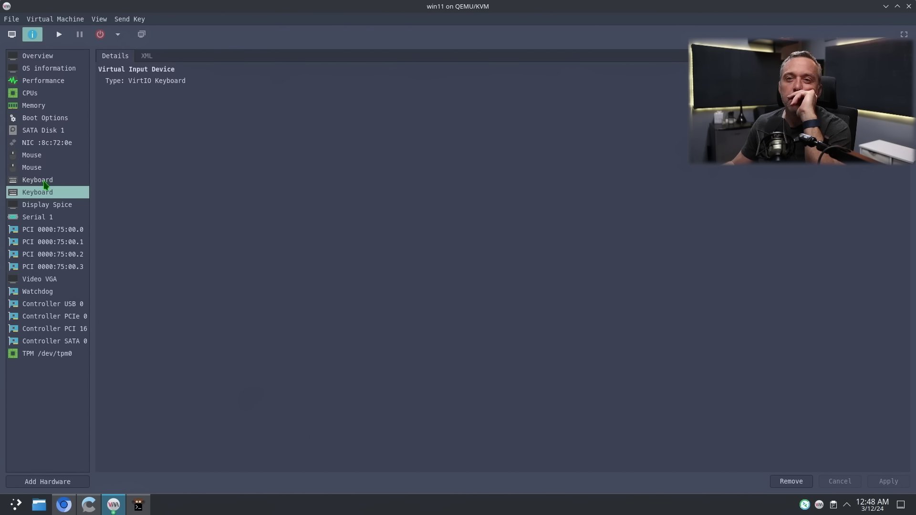
pyautogui.click(48, 182)
pyautogui.click(43, 159)
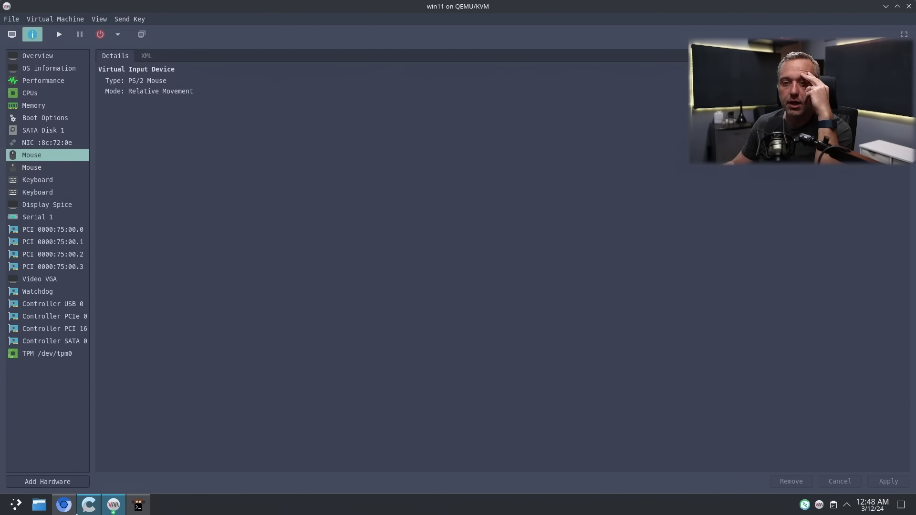
# - Copy the ich9 sound and Spice audio XML block from the Looking Glass installation page in the browser
pyautogui.click(63, 506)
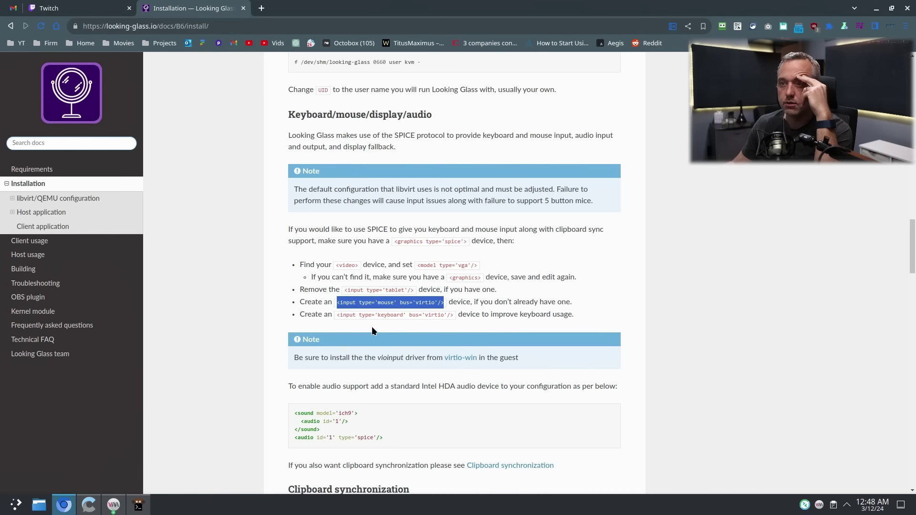
pyautogui.click(367, 270)
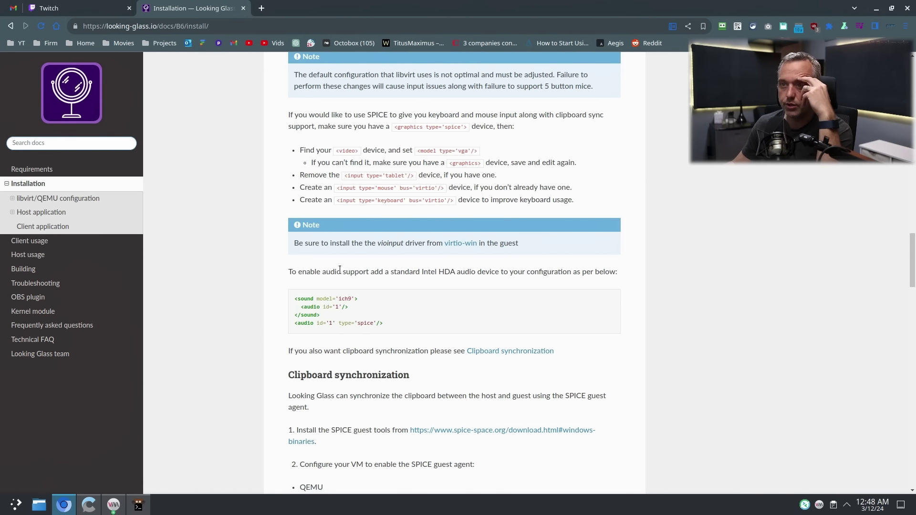
pyautogui.scroll(-2, 324, 274)
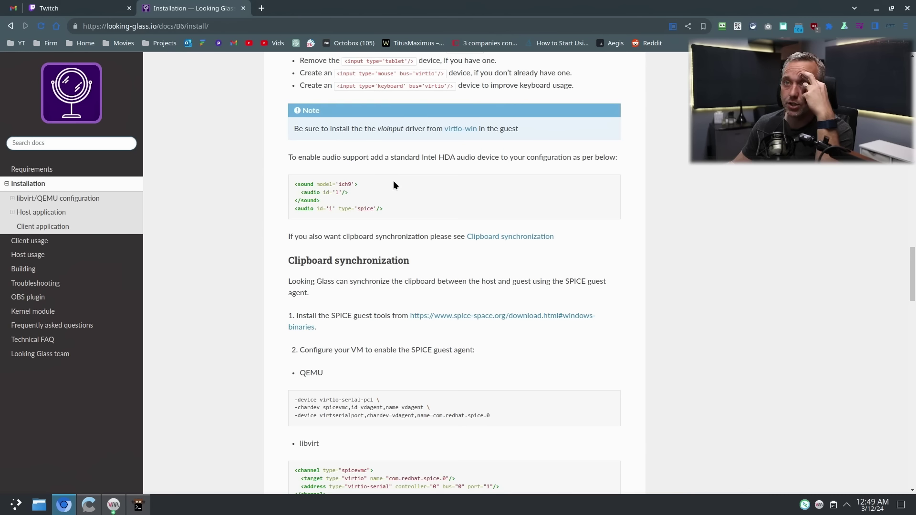
pyautogui.moveTo(388, 208); pyautogui.dragTo(294, 185)
pyautogui.rightClick(313, 187)
pyautogui.click(324, 194)
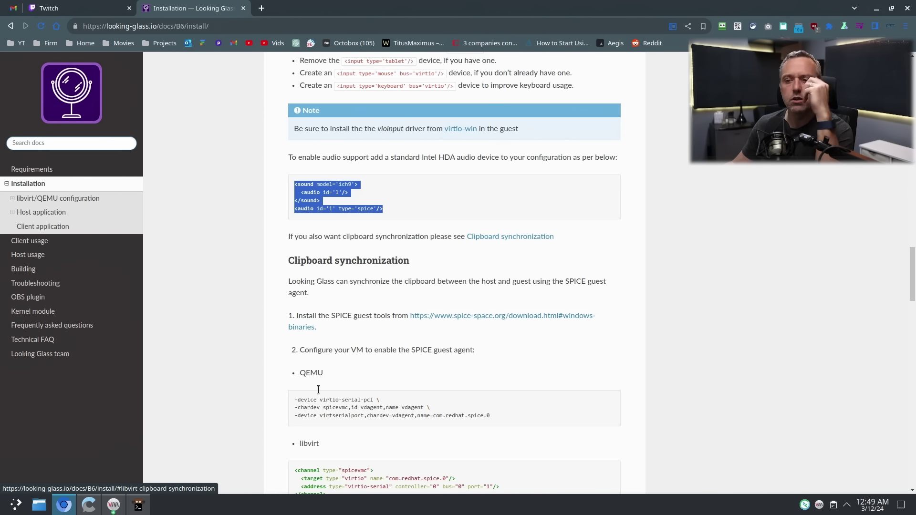
# - Paste the ich9 sound and Spice audio block after the VirtIO keyboard input in win11's overview XML
pyautogui.click(113, 505)
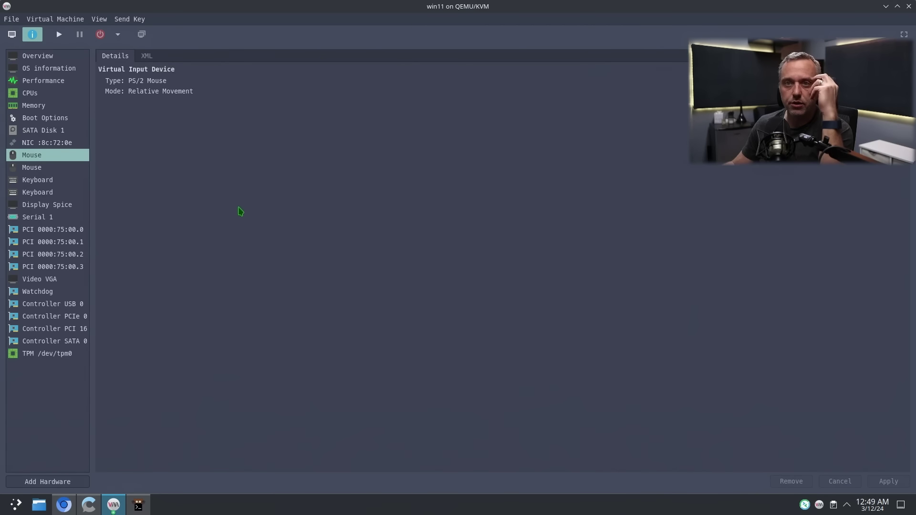
pyautogui.click(37, 57)
pyautogui.click(146, 55)
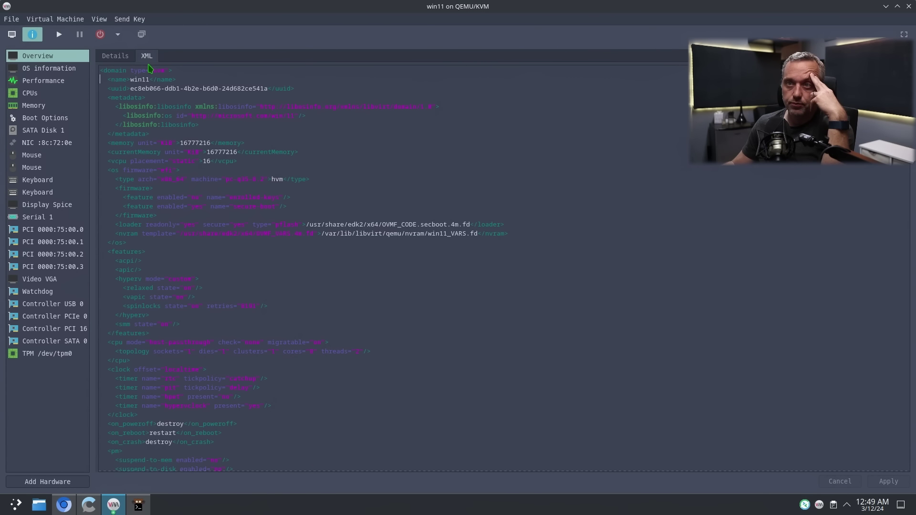
pyautogui.scroll(-10, 339, 395)
pyautogui.scroll(-20, 257, 232)
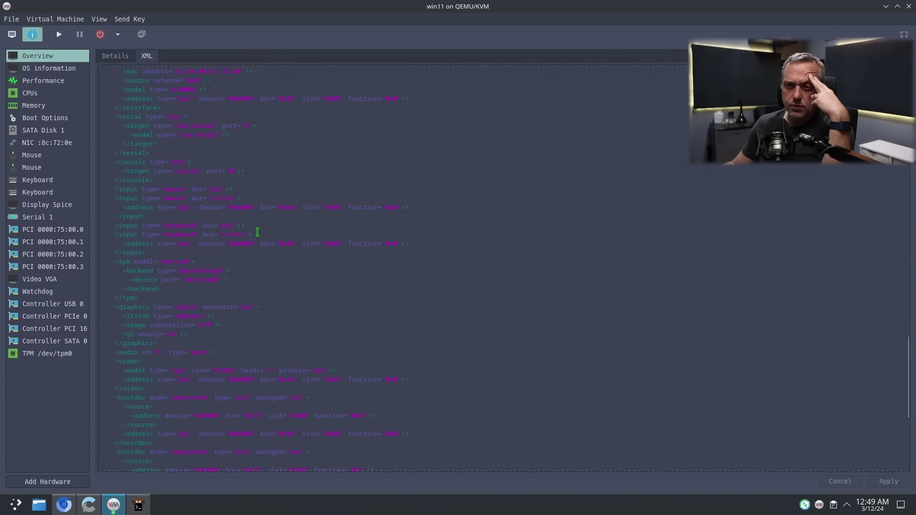
pyautogui.scroll(5, 255, 235)
pyautogui.scroll(-3, 255, 235)
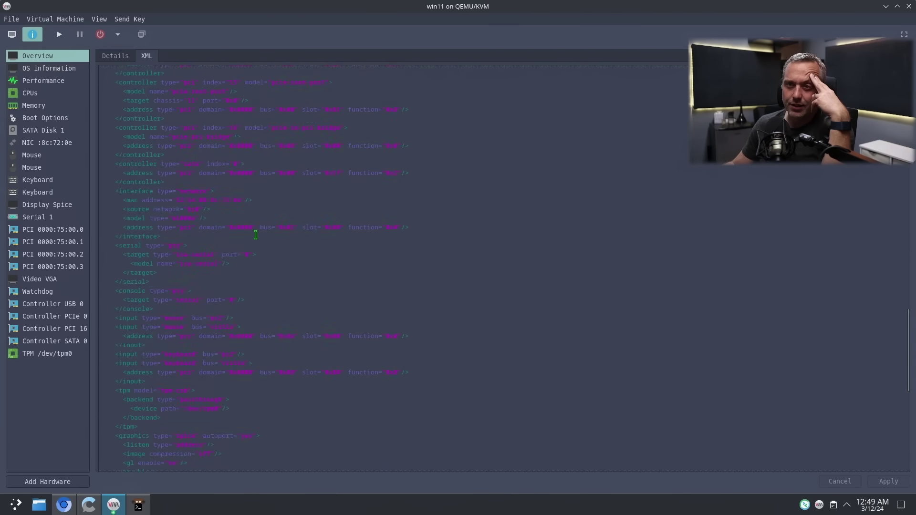
pyautogui.scroll(-7, 255, 235)
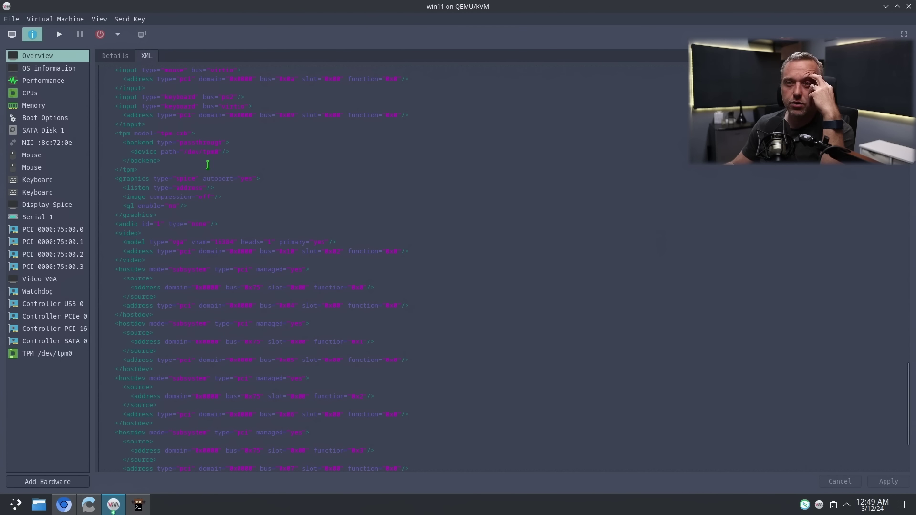
pyautogui.click(168, 125)
pyautogui.press('Return')
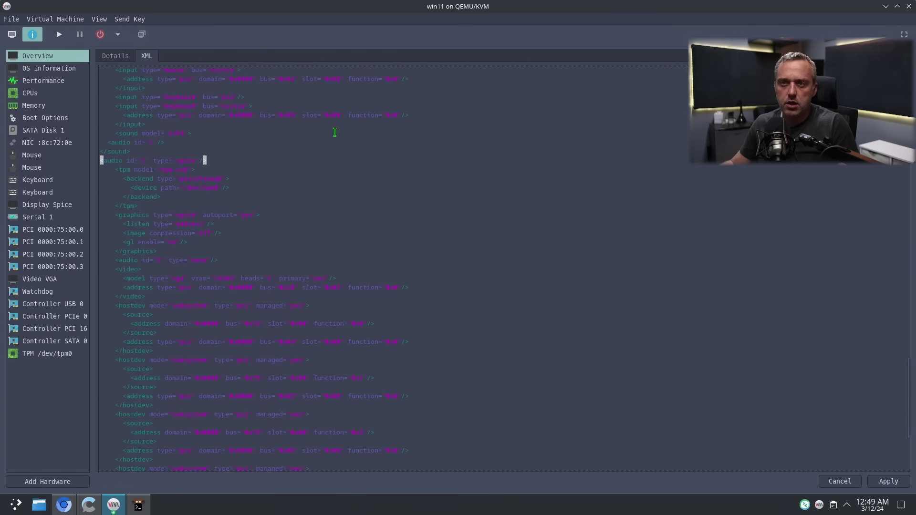
# - Indent the pasted sound and audio lines to match the surrounding XML and try to apply the configuration
pyautogui.press('Tab')
pyautogui.press('Up')
pyautogui.press('Tab')
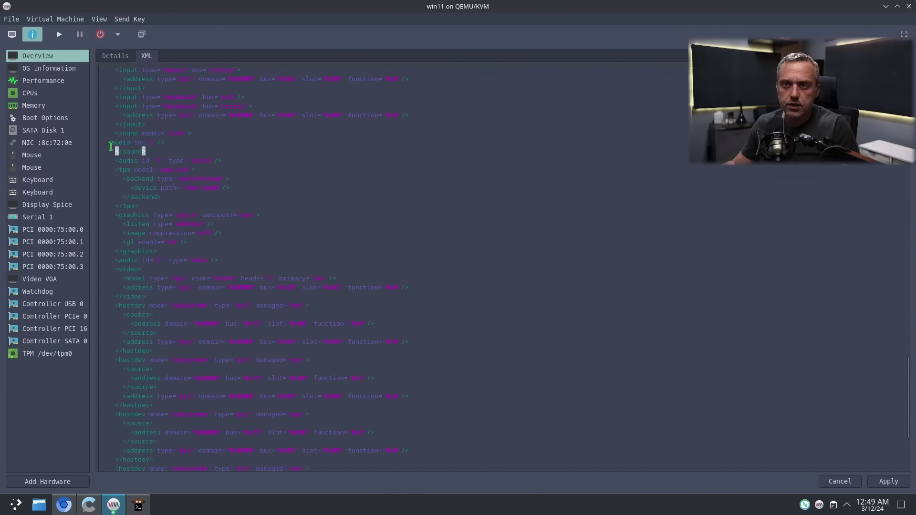
pyautogui.press('Up')
pyautogui.press('Tab')
pyautogui.press('Tab')
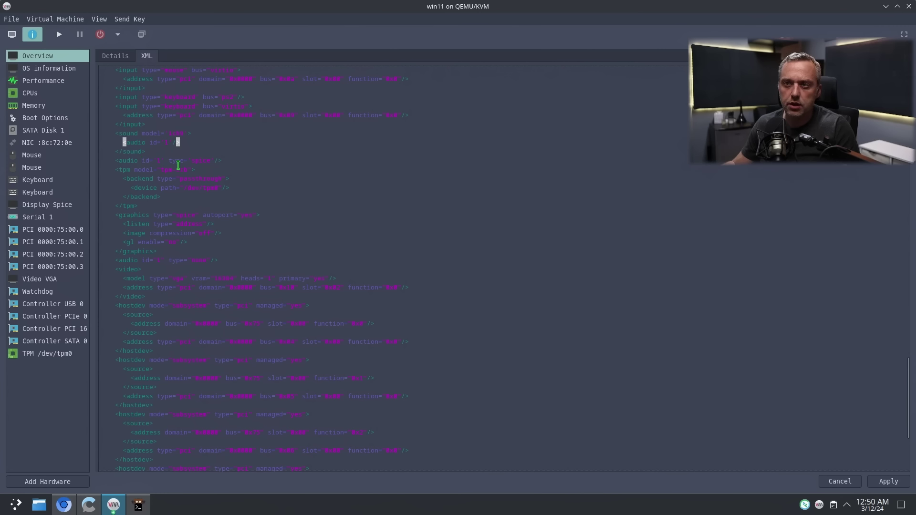
pyautogui.click(890, 482)
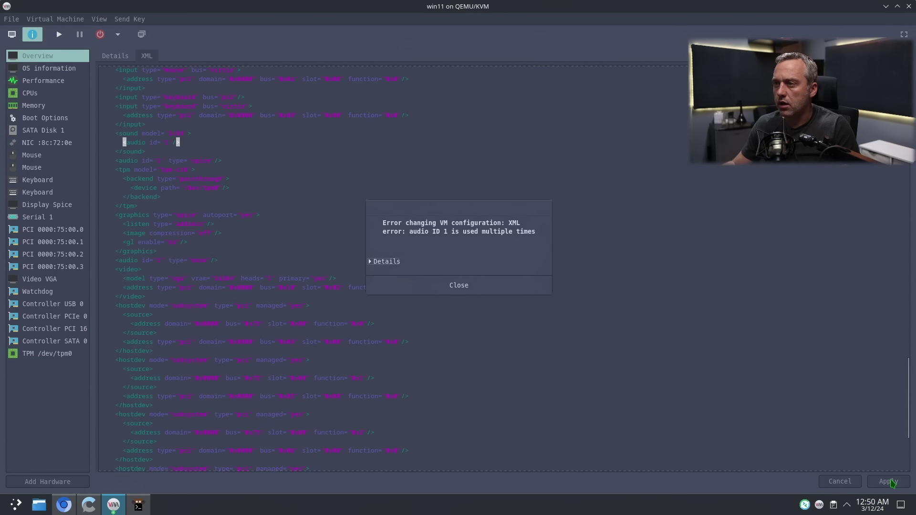
pyautogui.click(481, 292)
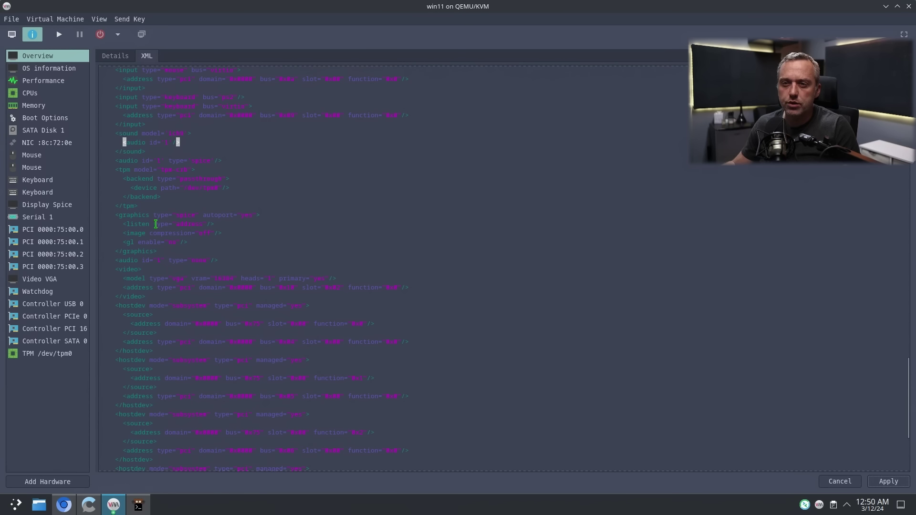
# - Delete the <audio id="1" type="none"/> line below the graphics section and apply the XML changes
pyautogui.scroll(-6, 143, 253)
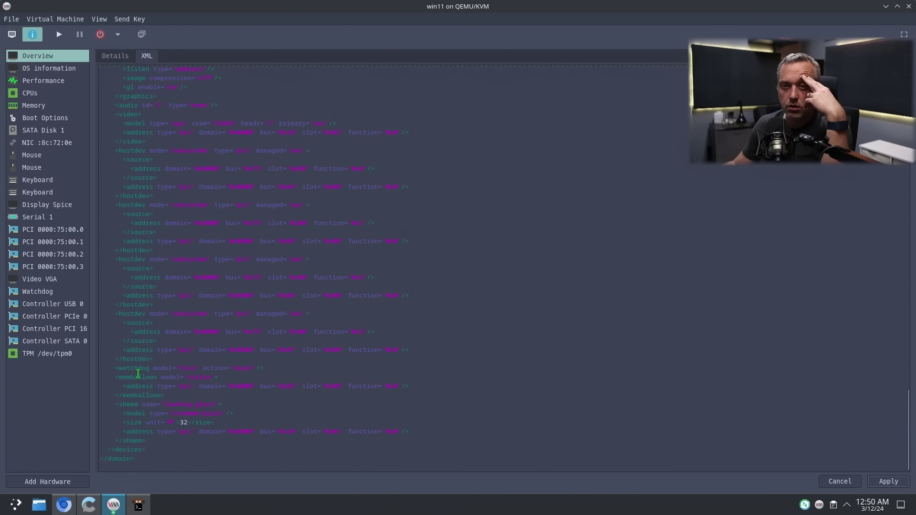
pyautogui.scroll(2, 137, 362)
pyautogui.scroll(2, 137, 341)
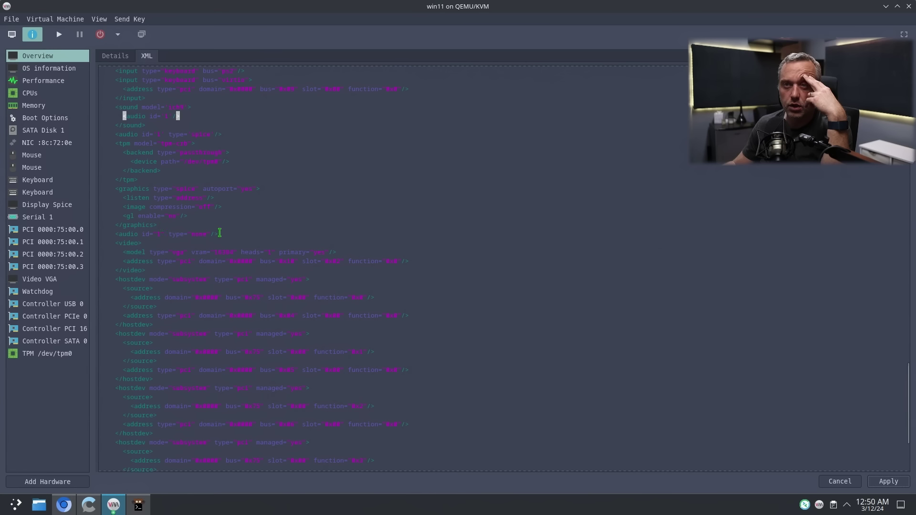
pyautogui.moveTo(219, 233); pyautogui.dragTo(67, 231)
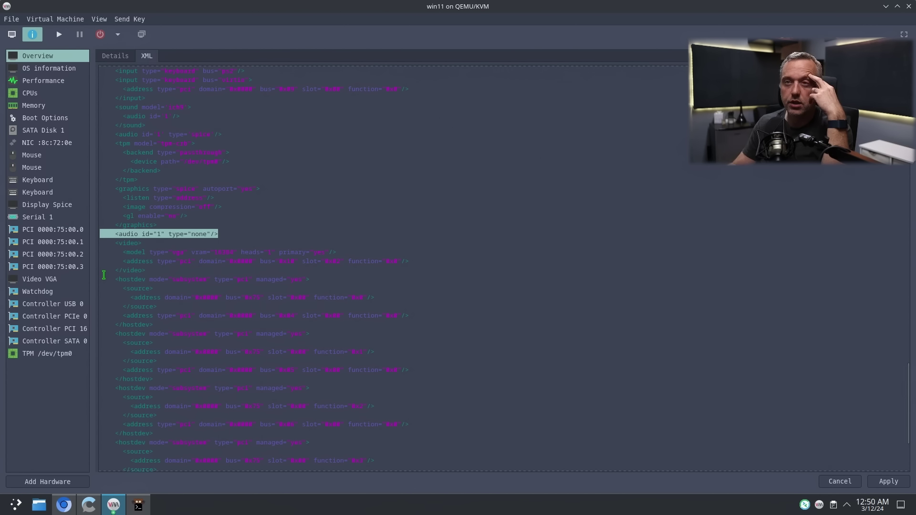
pyautogui.press('BackSpace')
pyautogui.press('BackSpace')
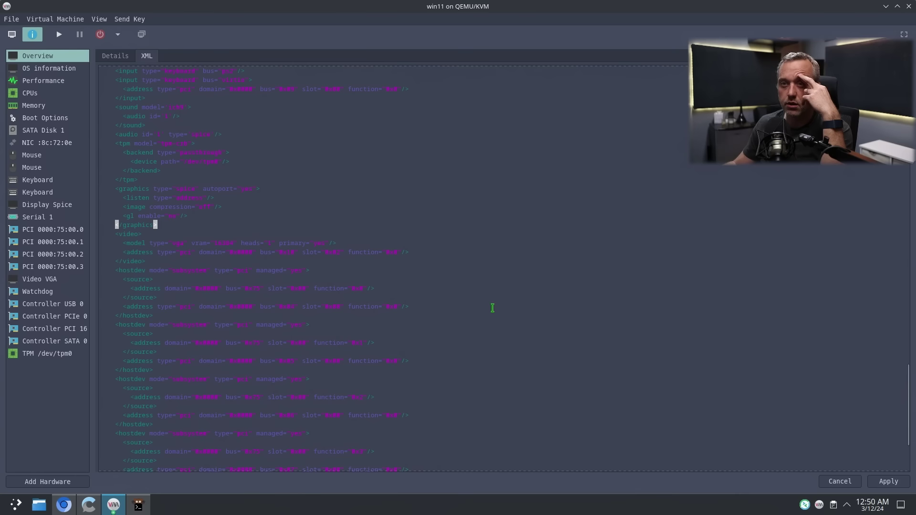
pyautogui.click(891, 482)
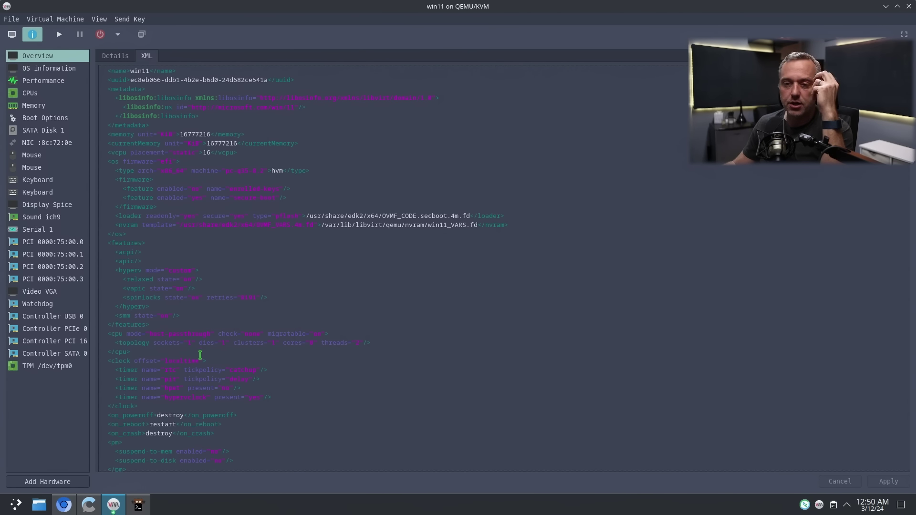
# - Check the details of win11's overview, ich9 sound device and Spice display
pyautogui.moveTo(113, 504)
pyautogui.click(201, 423)
pyautogui.click(115, 56)
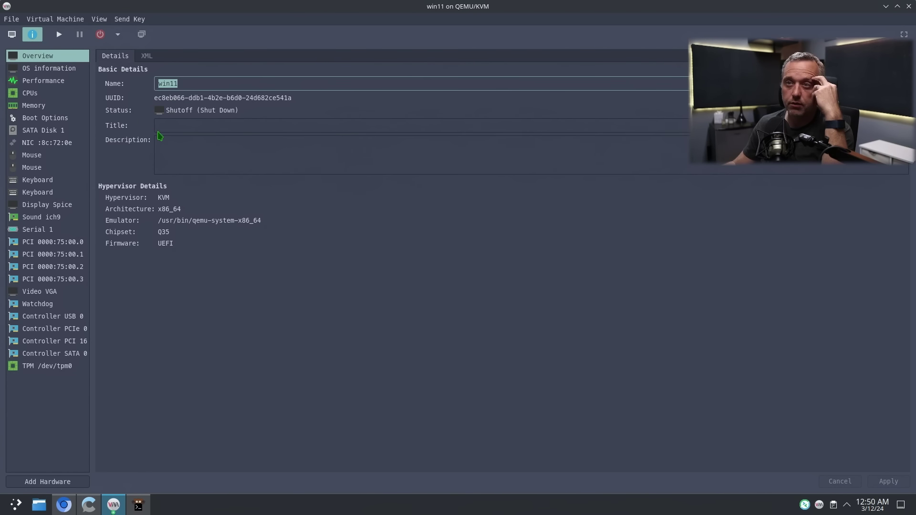
pyautogui.click(43, 217)
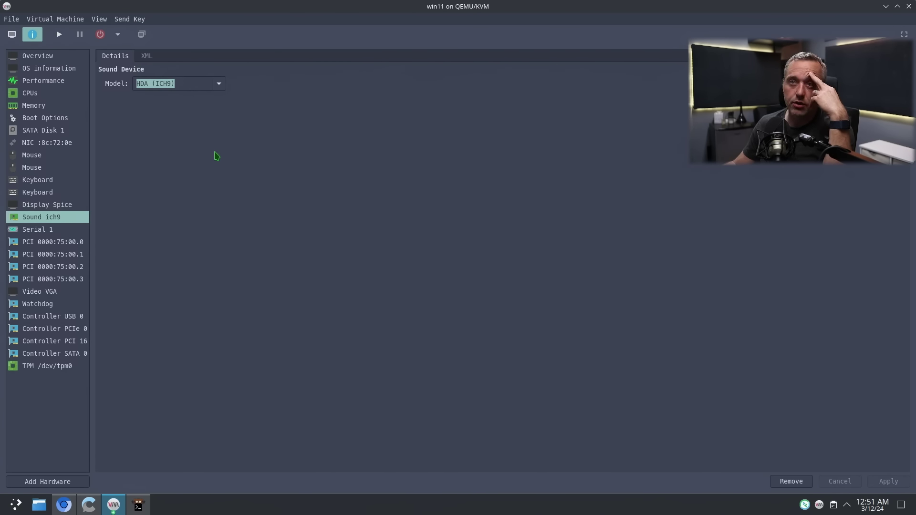
pyautogui.click(44, 208)
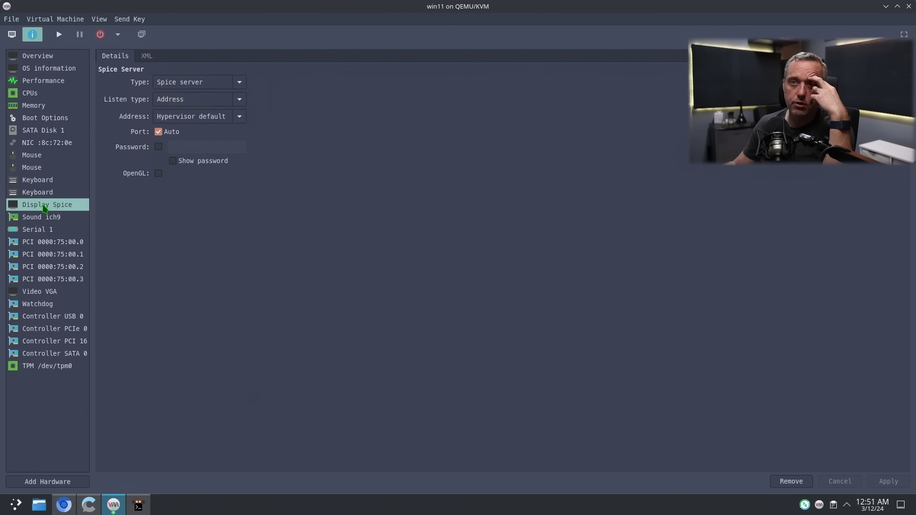
# - Read the Looking Glass clipboard synchronization instructions for libvirt and return to win11's Spice display settings
pyautogui.click(64, 505)
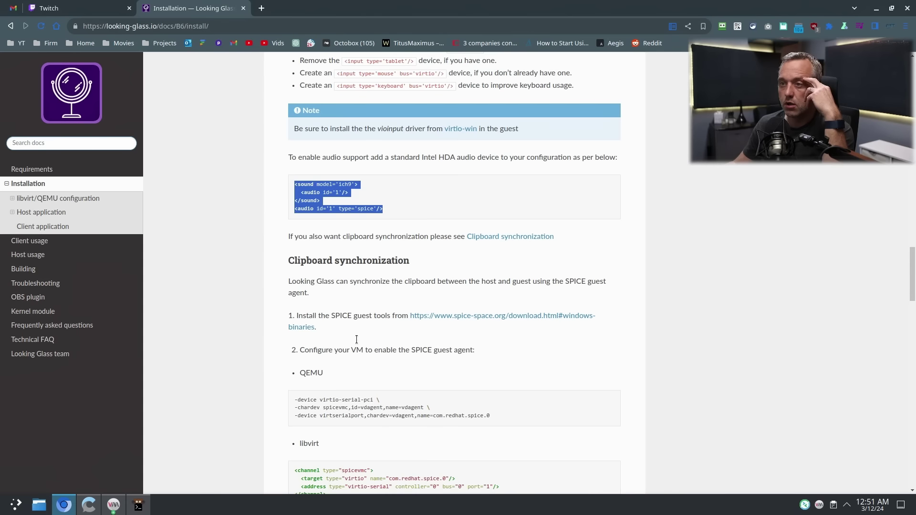
pyautogui.scroll(-3, 251, 292)
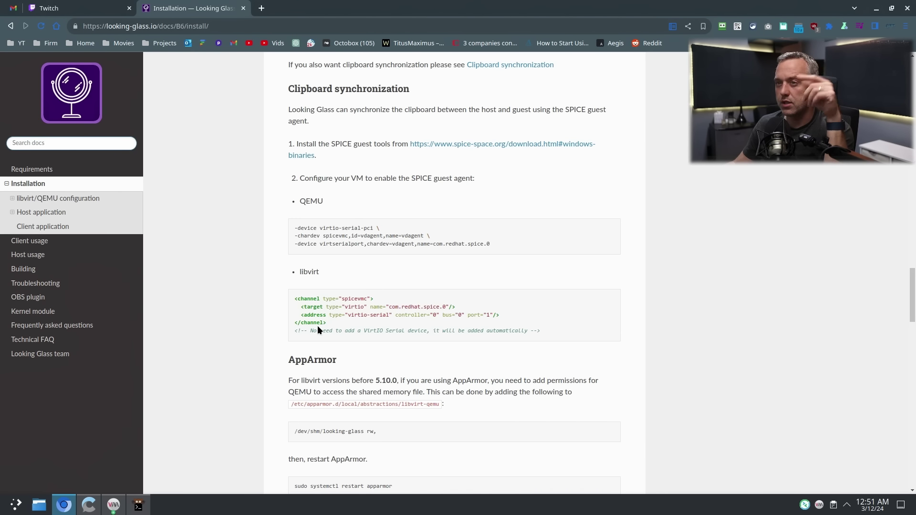
pyautogui.click(114, 505)
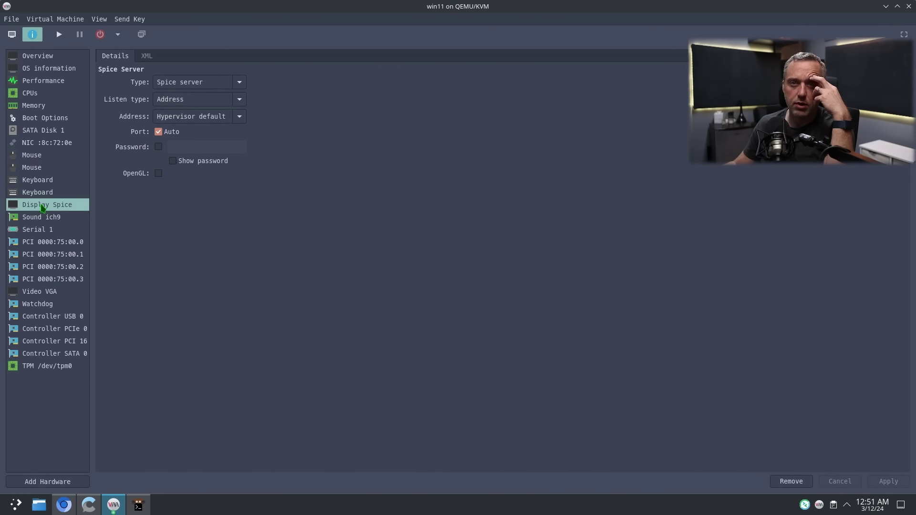
# - Compare the Spice display's XML with the libvirt clipboard channel snippet in the Looking Glass documentation
pyautogui.click(147, 55)
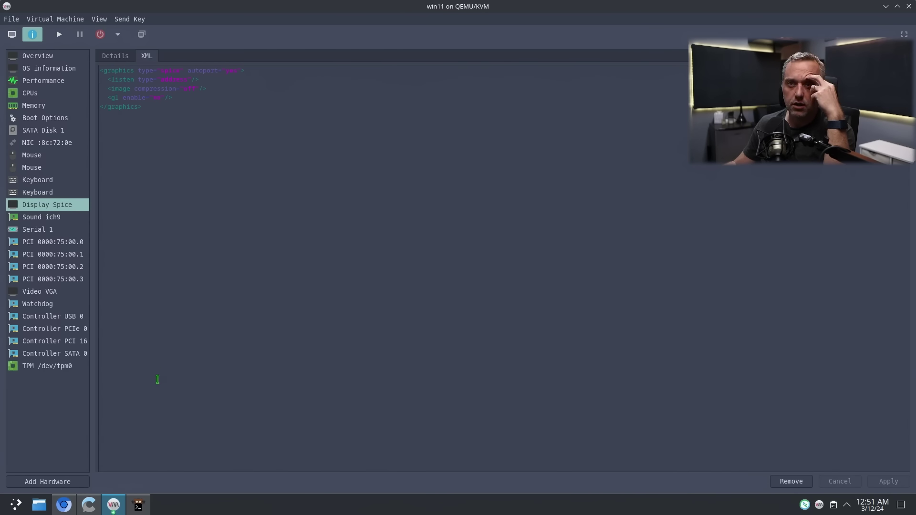
pyautogui.click(64, 505)
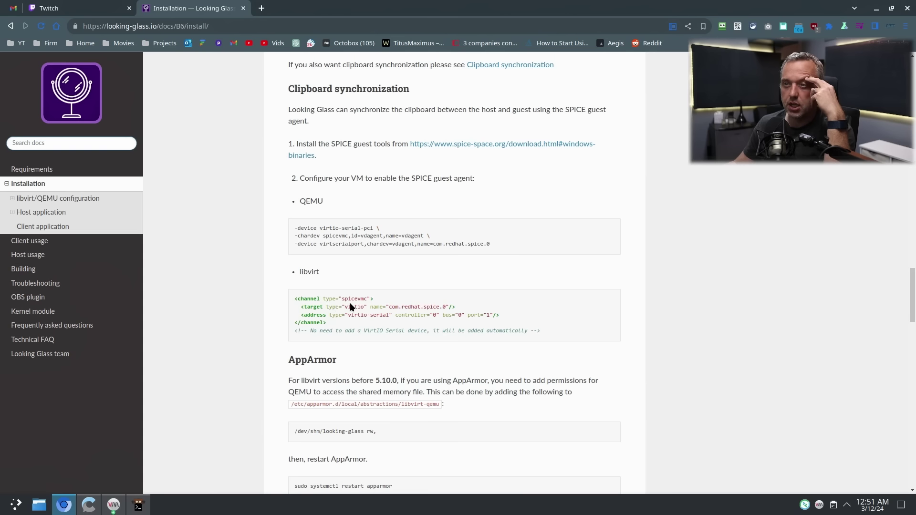
pyautogui.click(114, 504)
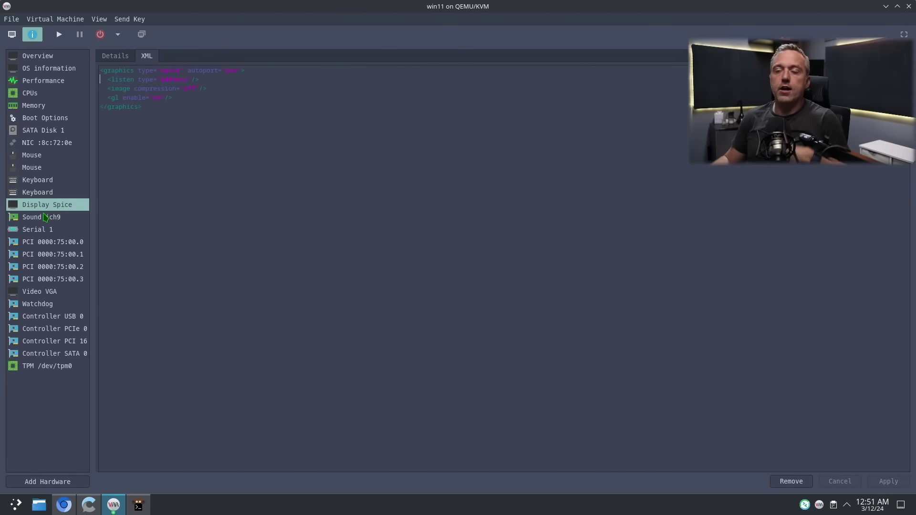
# - Add a channel device named com.redhat.spice.0 with the device type Spice agent (spicevmc) to win11
pyautogui.click(47, 481)
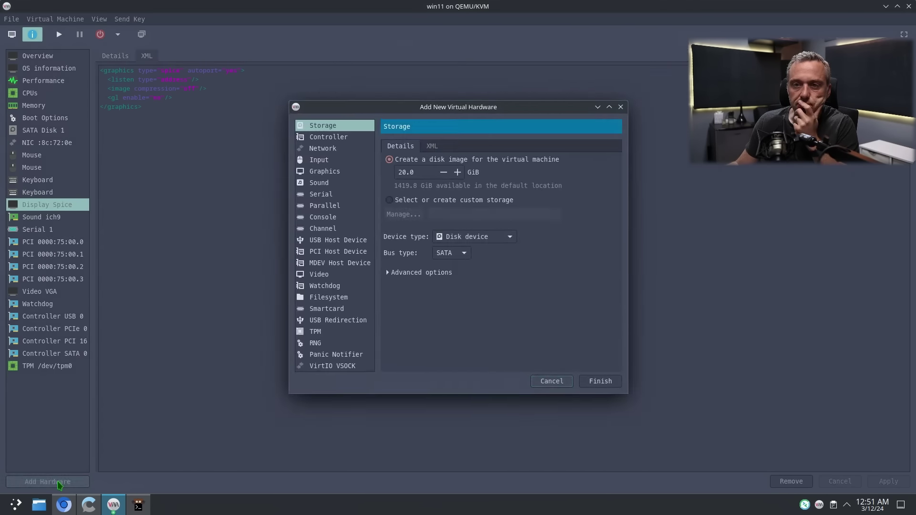
pyautogui.click(330, 229)
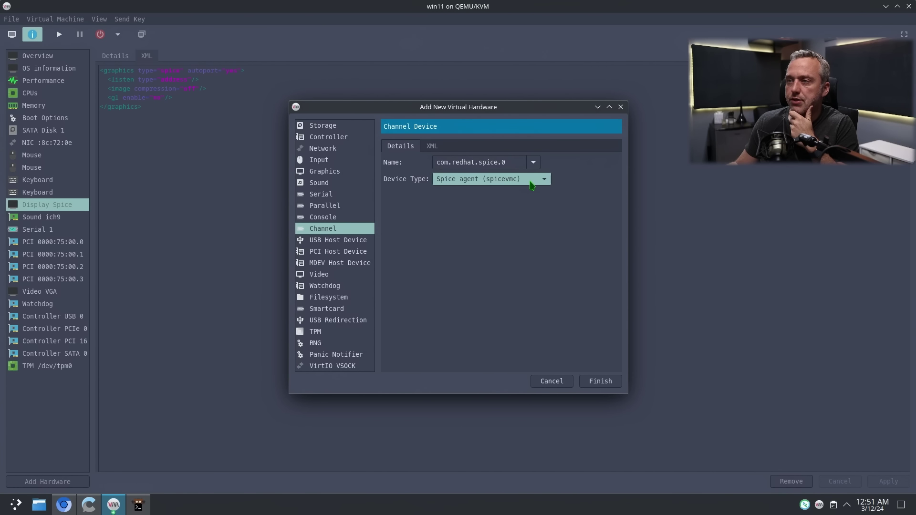
pyautogui.click(432, 147)
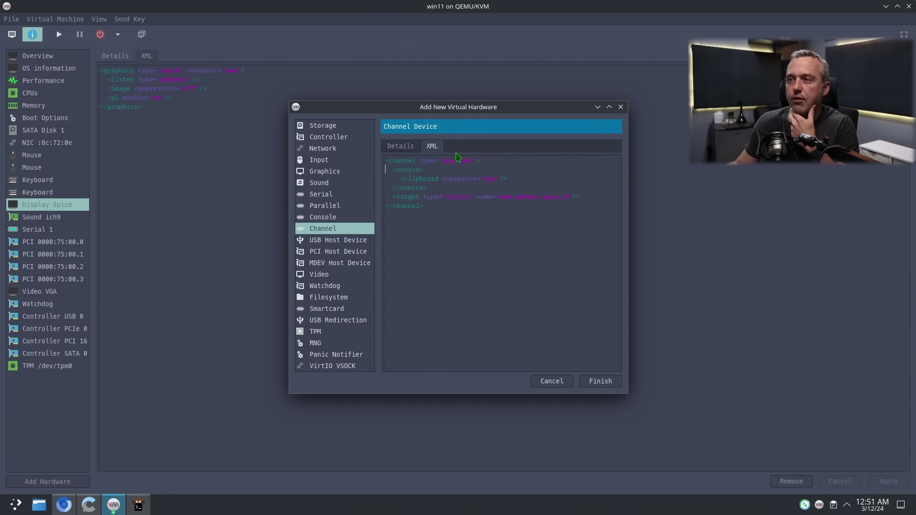
pyautogui.click(612, 386)
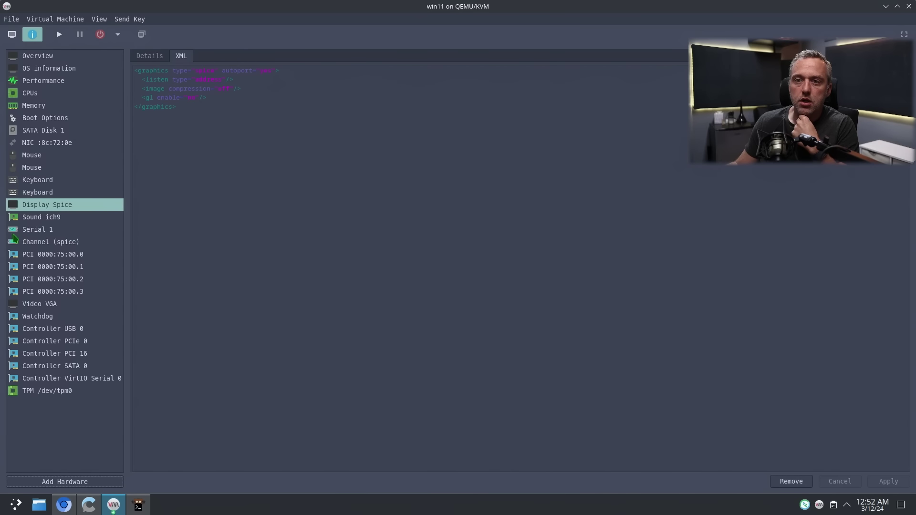
# - Check the new Spice channel's XML and read the AppArmor and Memballoon sections of the Looking Glass documentation
pyautogui.click(37, 246)
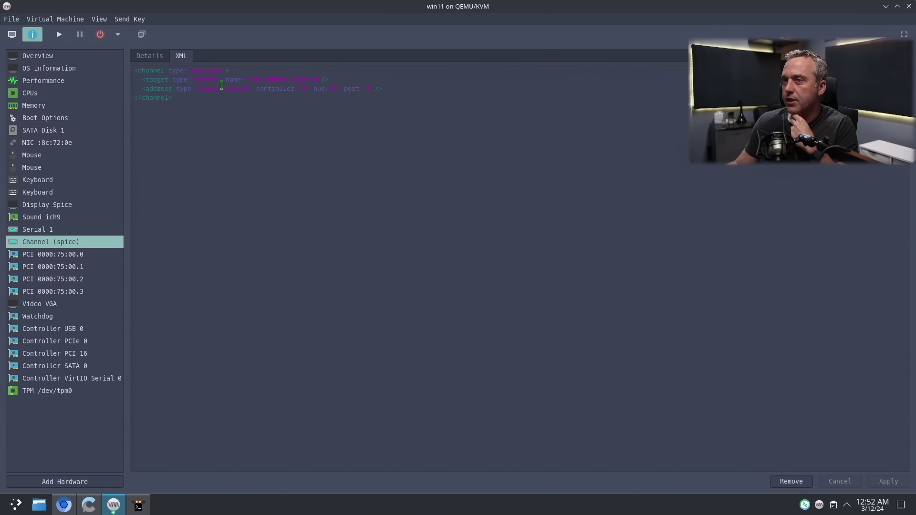
pyautogui.click(63, 505)
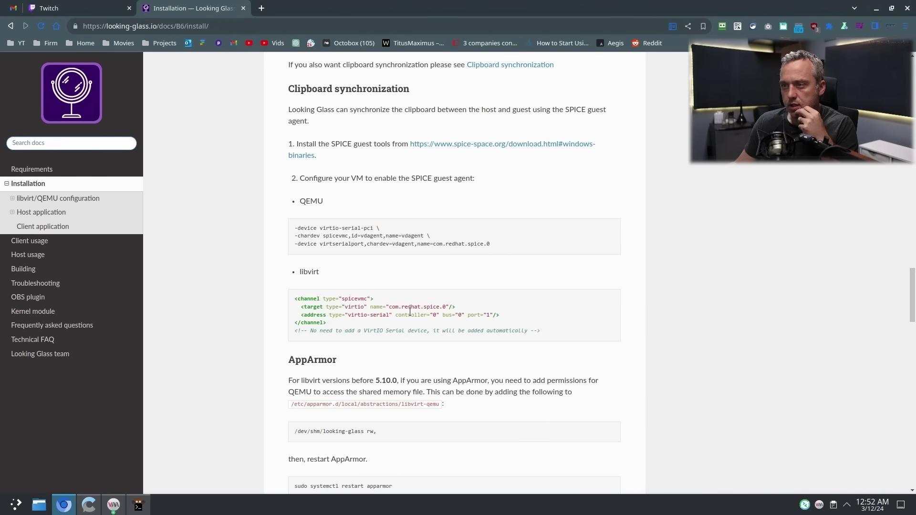
pyautogui.scroll(-6, 411, 315)
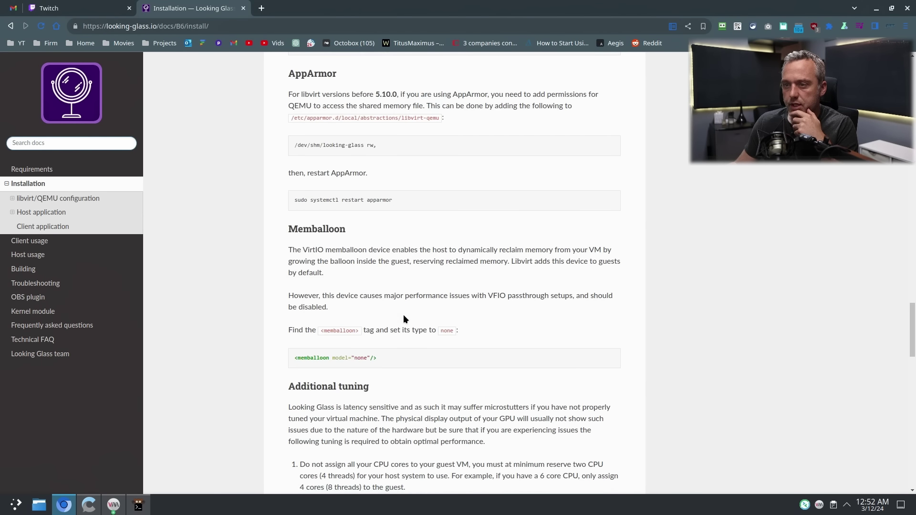
pyautogui.scroll(-1, 359, 281)
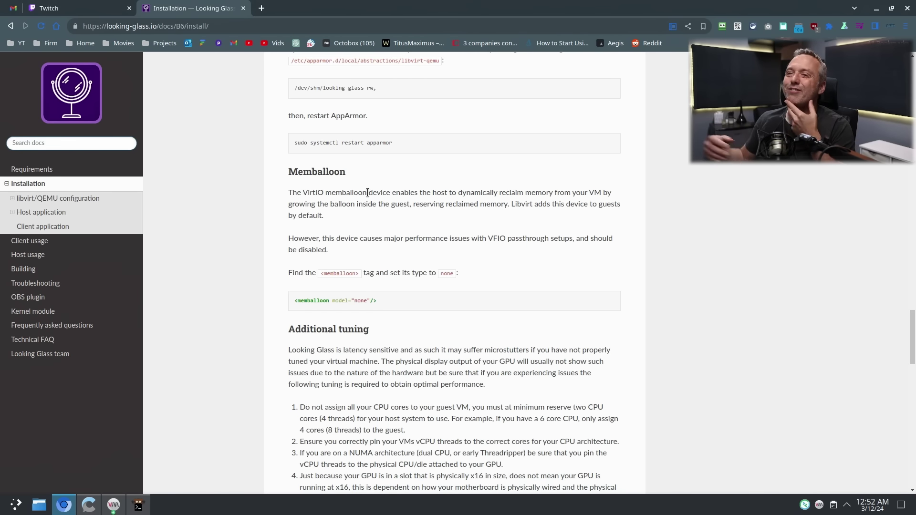
pyautogui.scroll(-3, 387, 234)
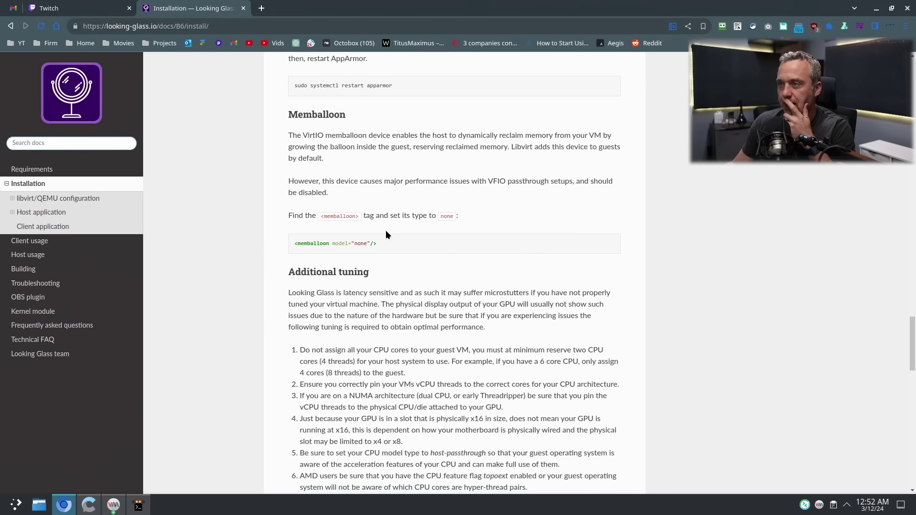
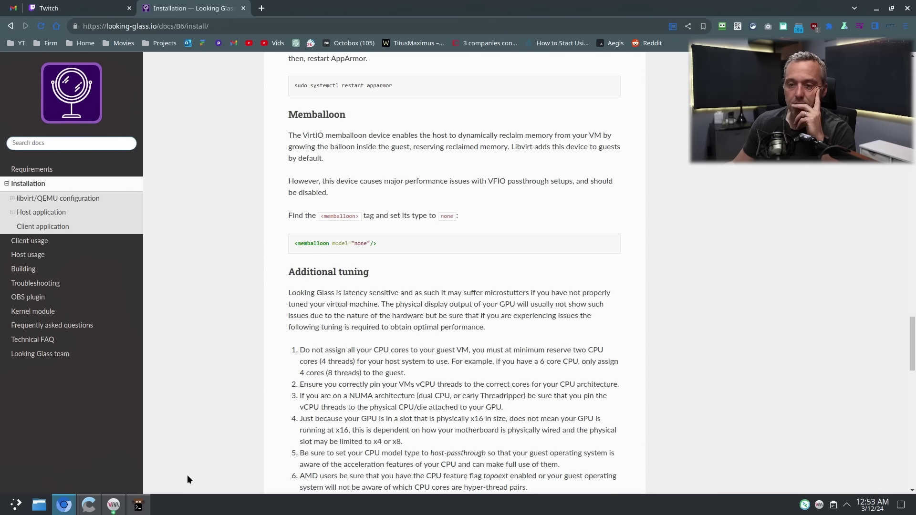
# - Locate the memballoon element near the end of win11's overview XML in the virtual machine window
pyautogui.click(113, 505)
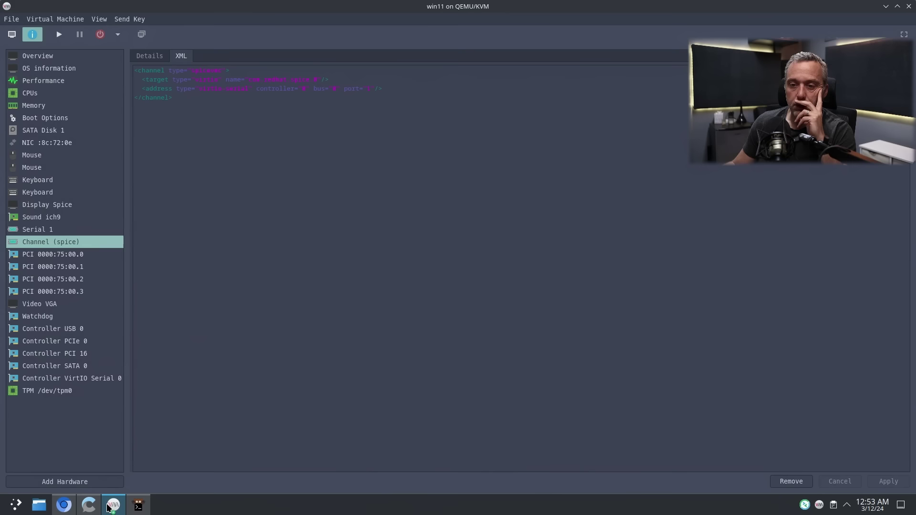
pyautogui.click(37, 57)
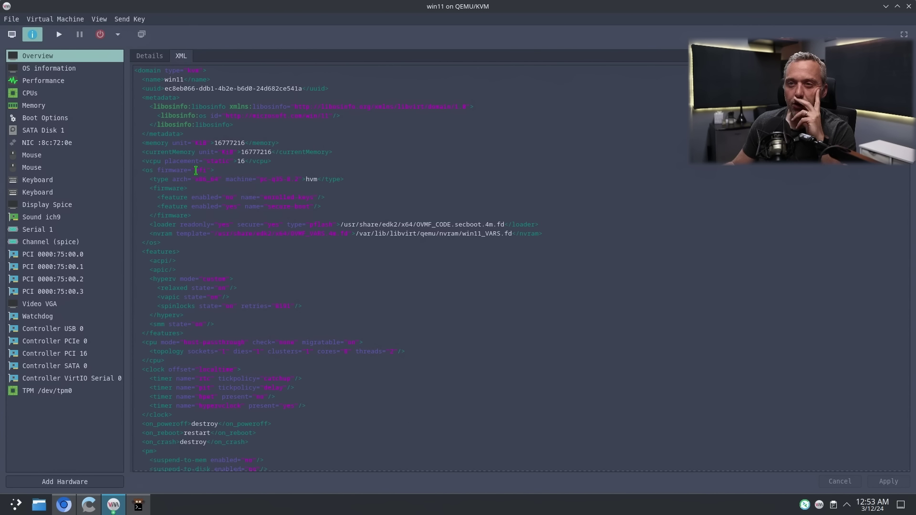
pyautogui.scroll(-2, 195, 176)
pyautogui.scroll(-2, 195, 176)
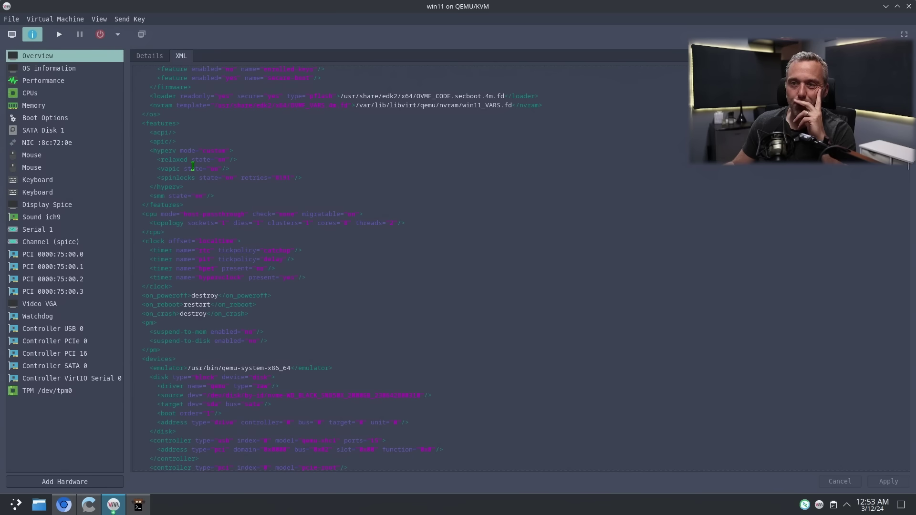
pyautogui.scroll(-2, 192, 166)
pyautogui.scroll(-12, 193, 166)
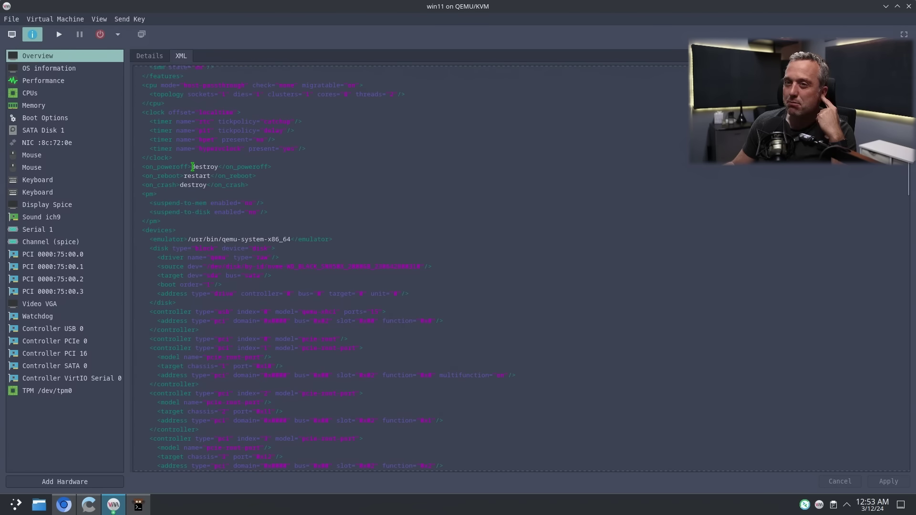
pyautogui.scroll(-12, 193, 166)
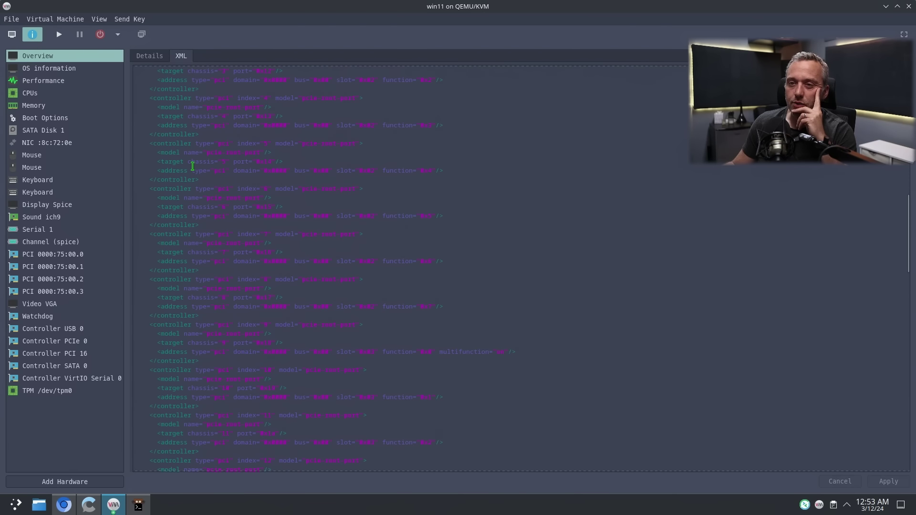
pyautogui.scroll(-10, 193, 166)
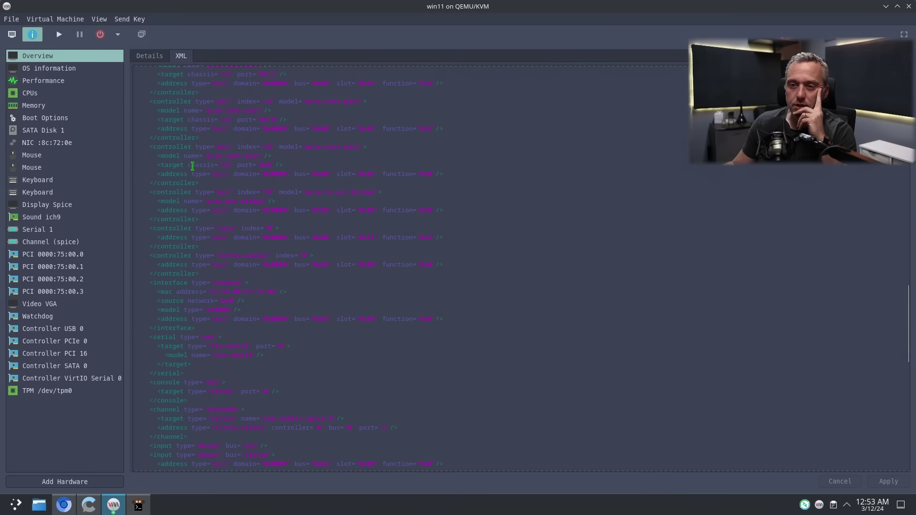
pyautogui.scroll(-8, 192, 166)
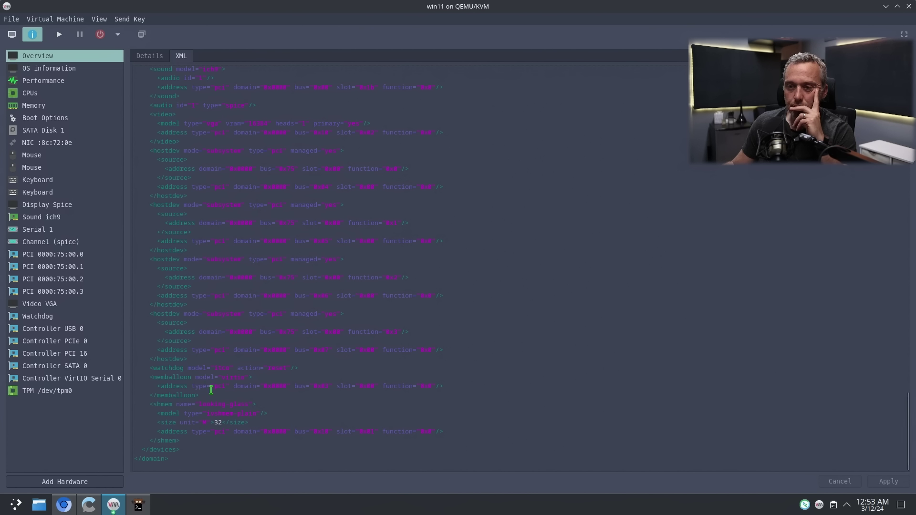
pyautogui.click(195, 378)
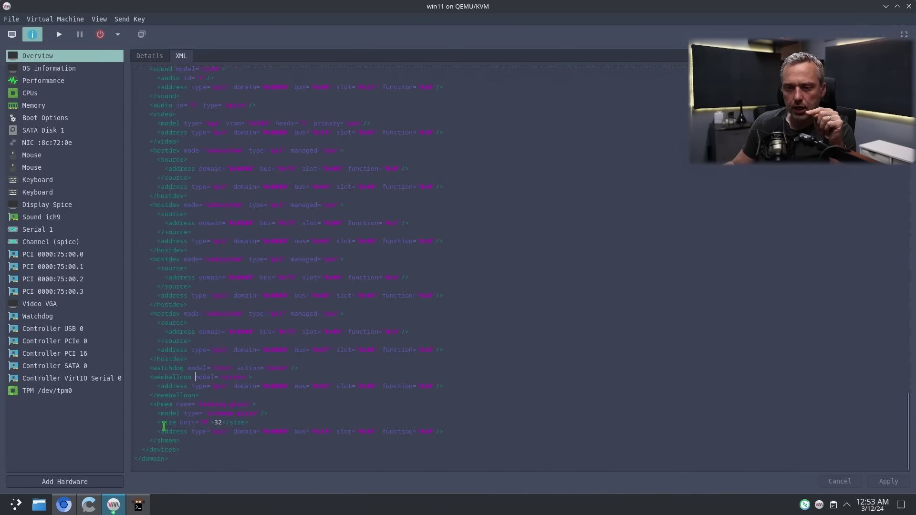
# - Copy the <memballoon model="none"/> line from the Memballoon section of the Looking Glass documentation
pyautogui.click(64, 504)
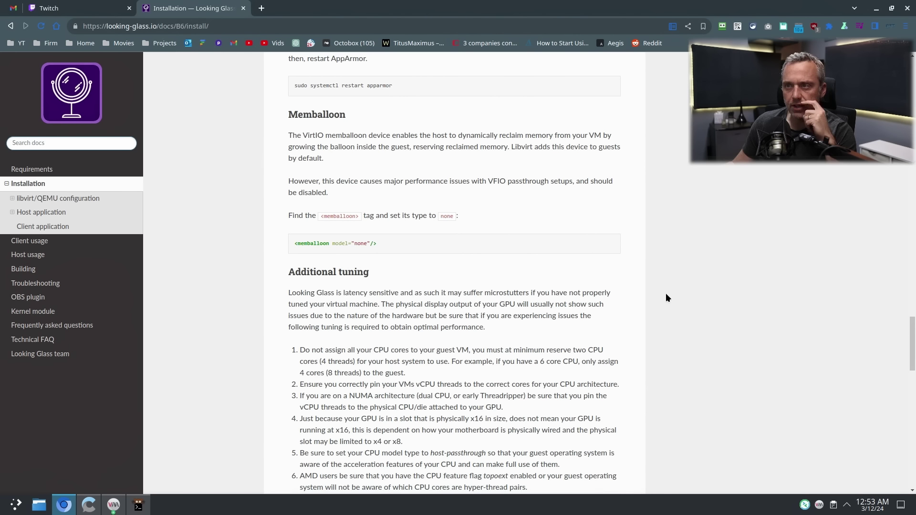
pyautogui.scroll(15, 728, 296)
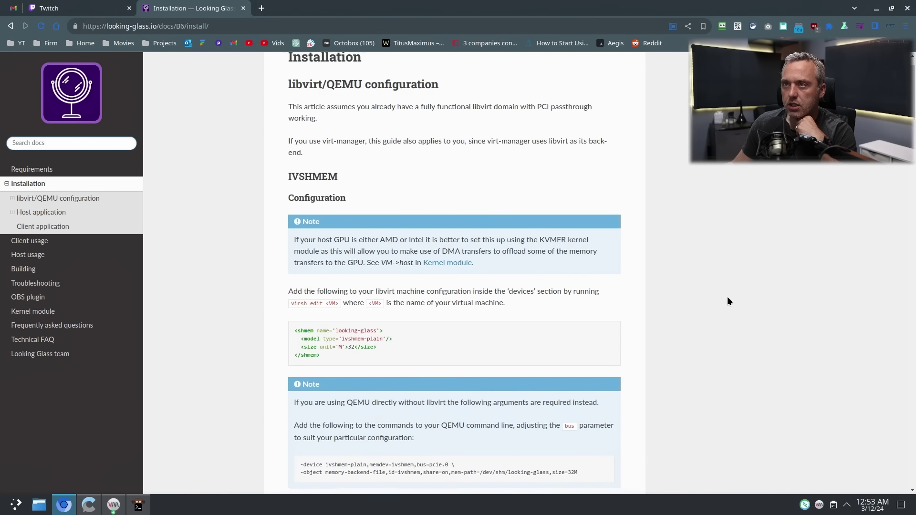
pyautogui.scroll(-15, 727, 301)
pyautogui.scroll(-15, 709, 279)
pyautogui.scroll(-6, 656, 271)
pyautogui.tripleClick(307, 244)
pyautogui.rightClick(307, 244)
pyautogui.click(339, 252)
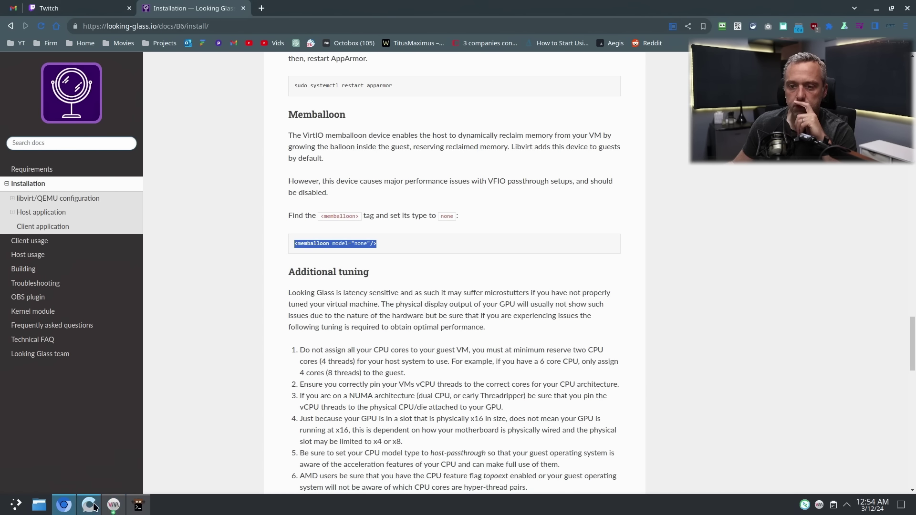
# - Replace win11's whole memballoon block with the copied <memballoon model="none"/> line, align its indentation and apply the XML changes
pyautogui.click(116, 506)
pyautogui.moveTo(199, 395); pyautogui.dragTo(152, 378)
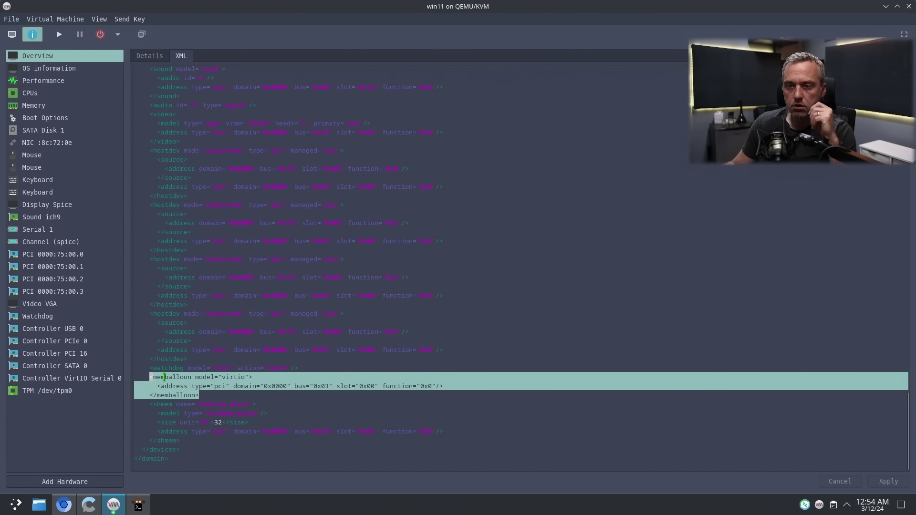
pyautogui.hotkey('ctrl', 'v')
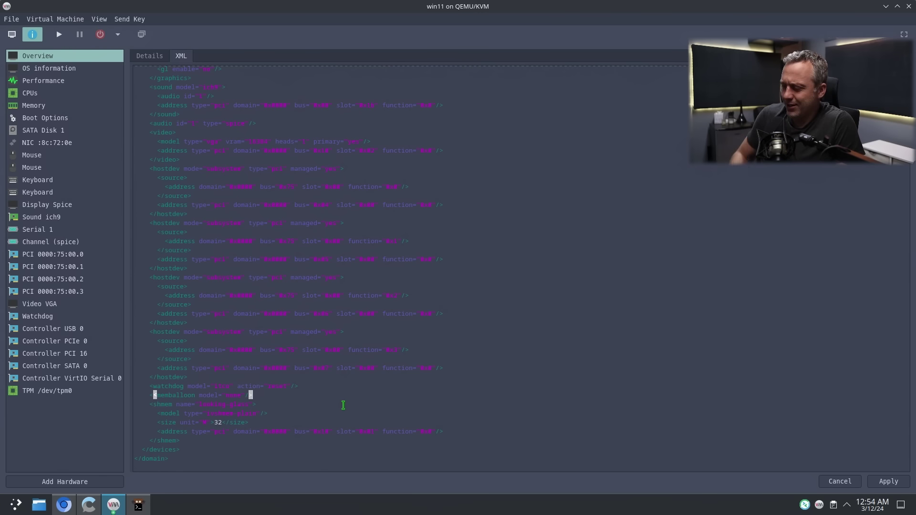
pyautogui.press('BackSpace')
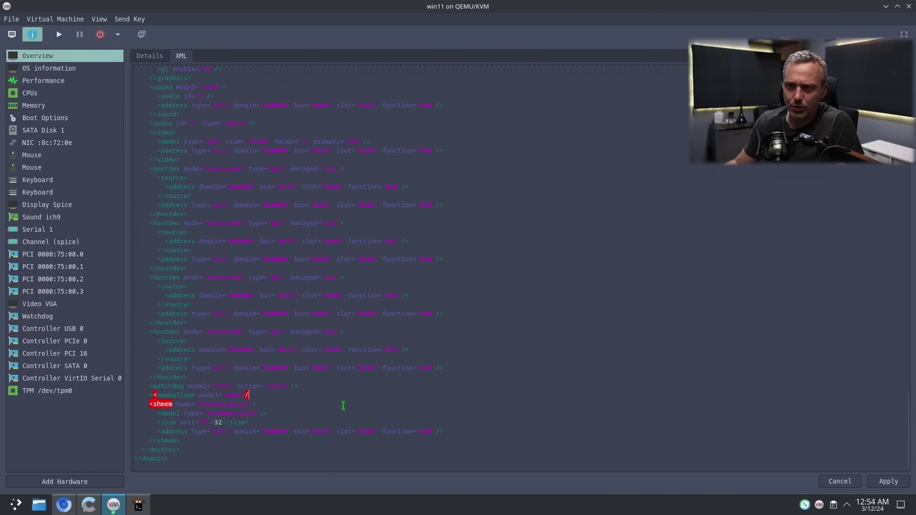
pyautogui.write('>')
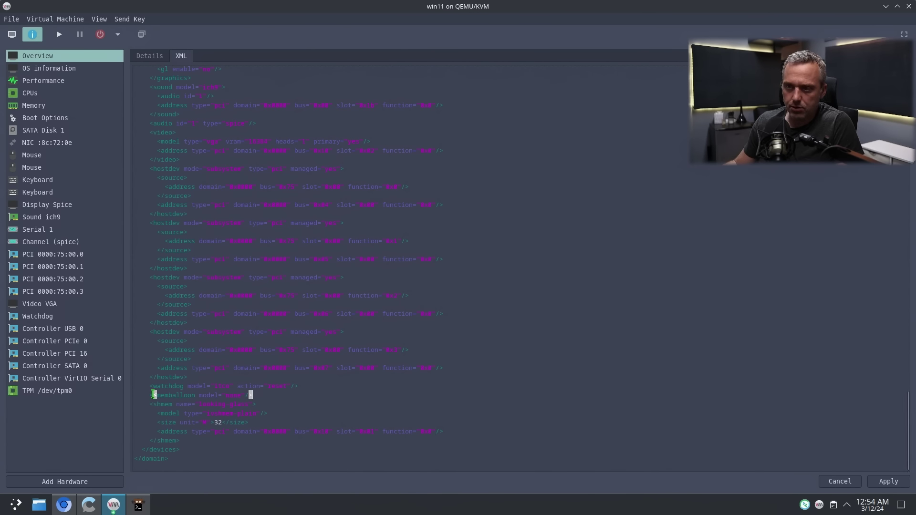
pyautogui.press('BackSpace')
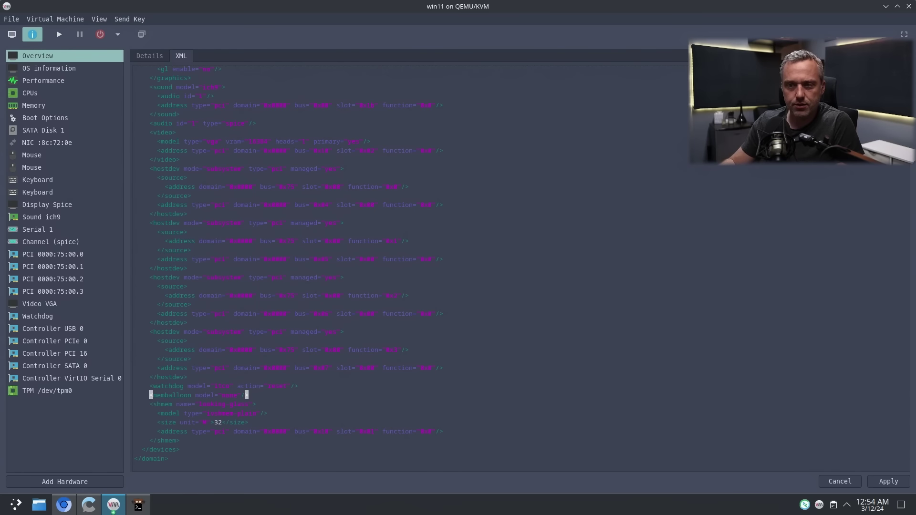
pyautogui.click(321, 387)
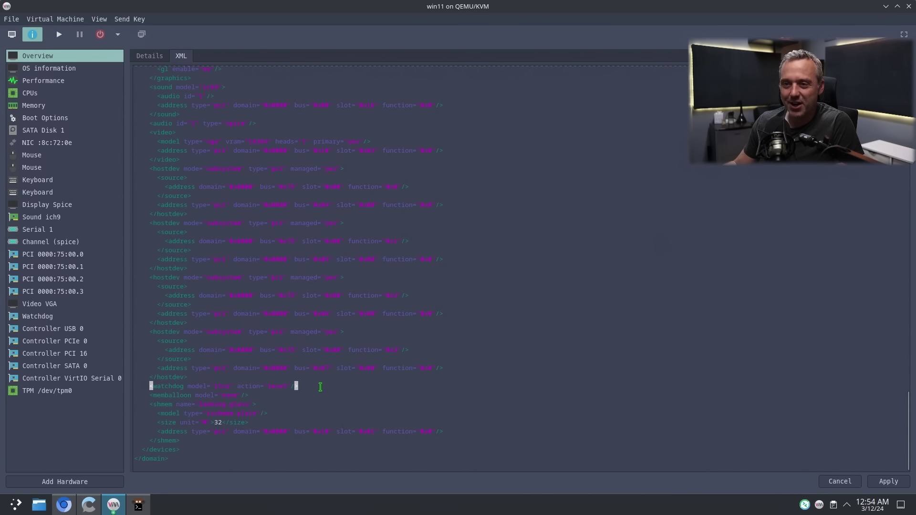
pyautogui.click(901, 484)
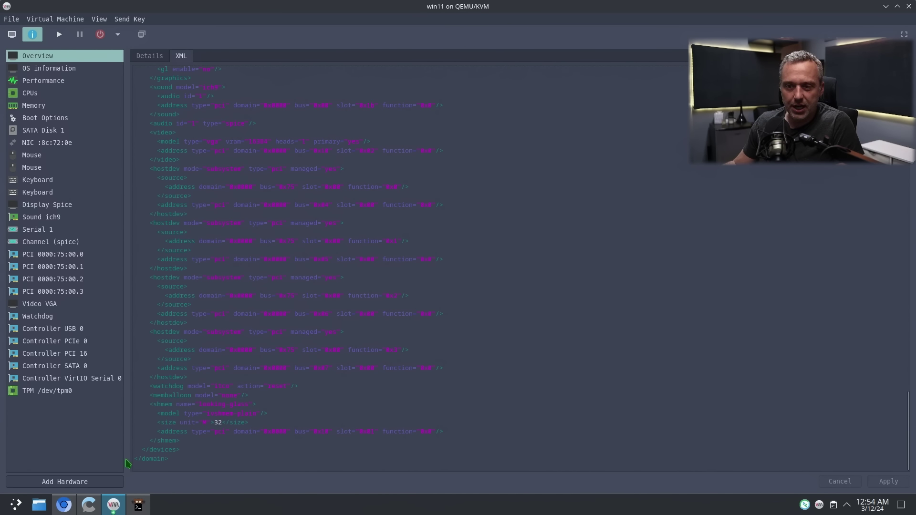
# - Read the Additional tuning and Host application sections of the Looking Glass installation documentation
pyautogui.click(64, 504)
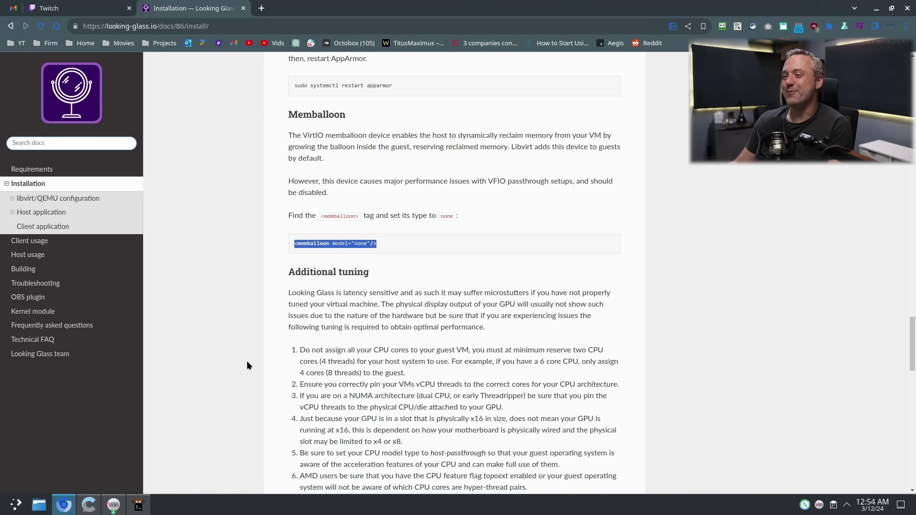
pyautogui.click(413, 287)
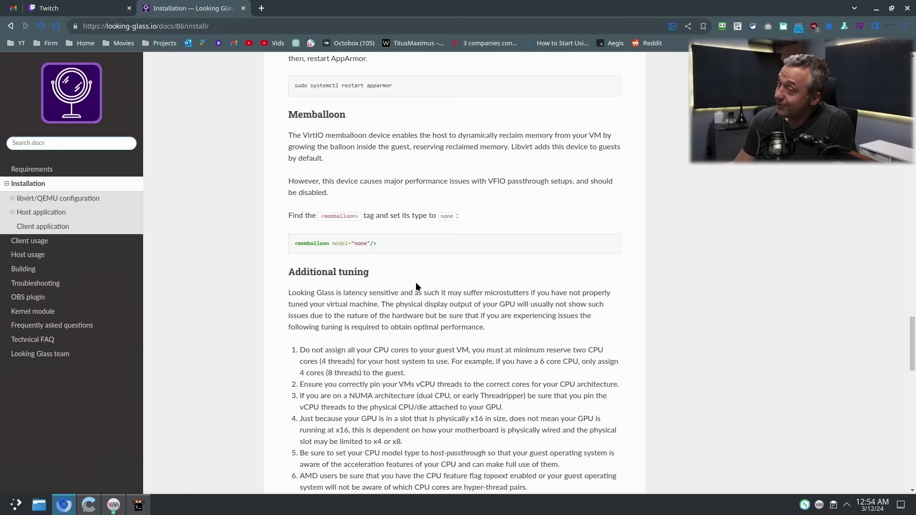
pyautogui.scroll(-3, 416, 282)
pyautogui.scroll(-1, 417, 282)
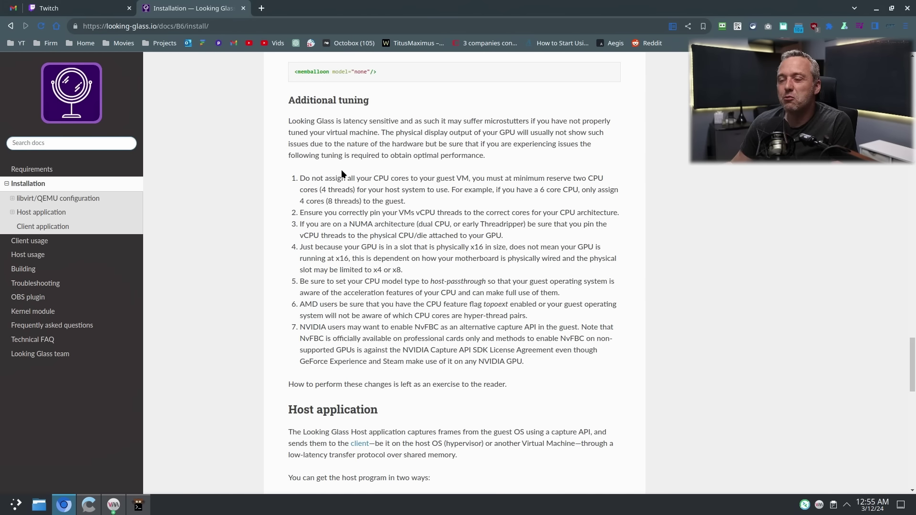
pyautogui.scroll(-2, 420, 215)
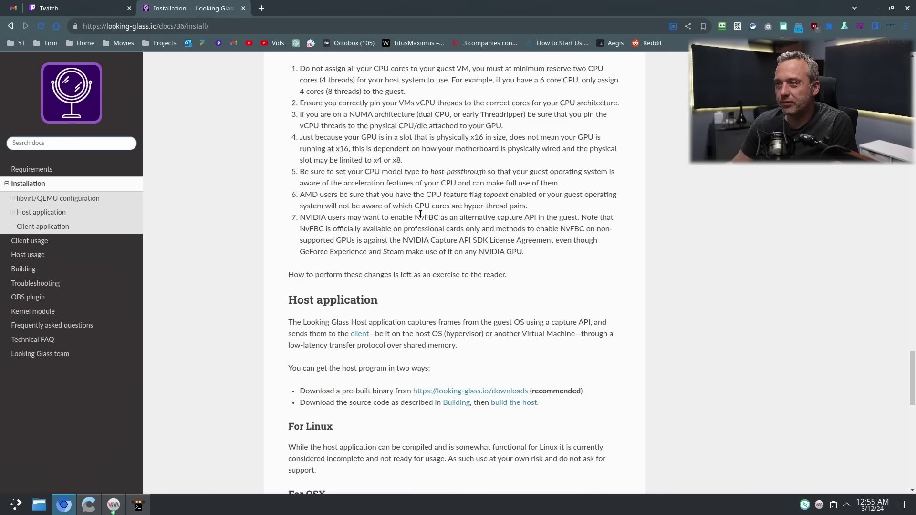
# - Review the Additional tuning recommendations on CPU cores, thread pinning and host-passthrough in the Looking Glass installation documentation
pyautogui.scroll(3, 421, 214)
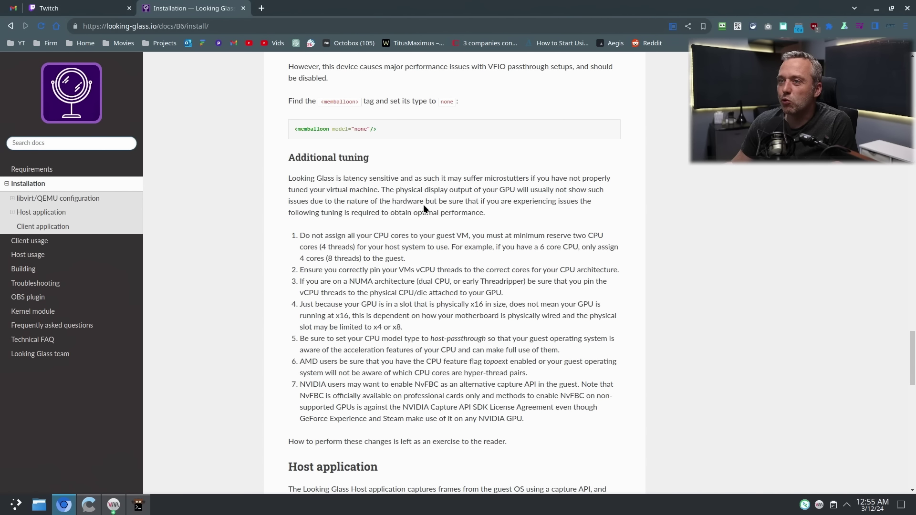
pyautogui.scroll(-2, 403, 206)
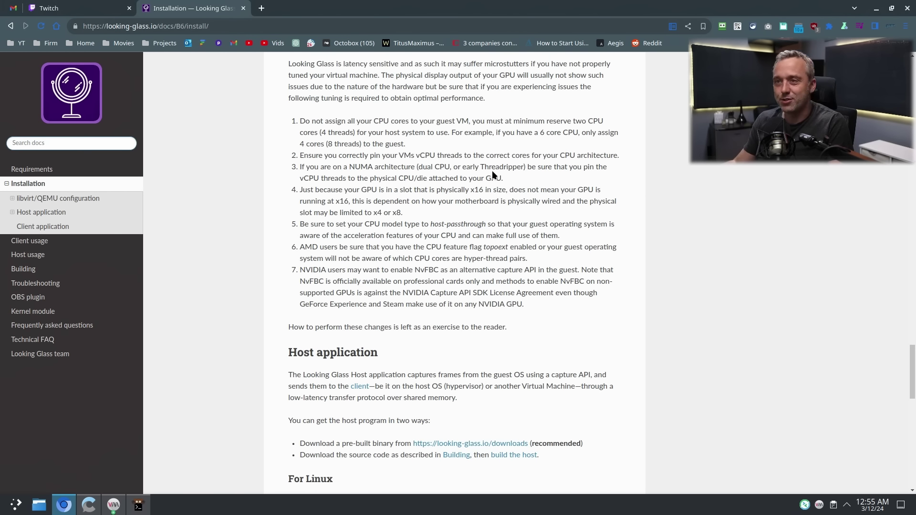
pyautogui.scroll(-3, 485, 172)
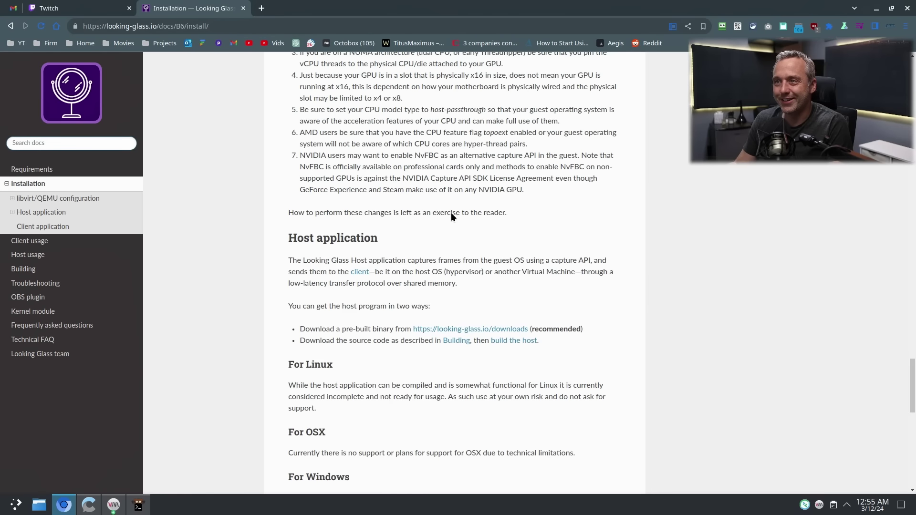
pyautogui.scroll(6, 396, 174)
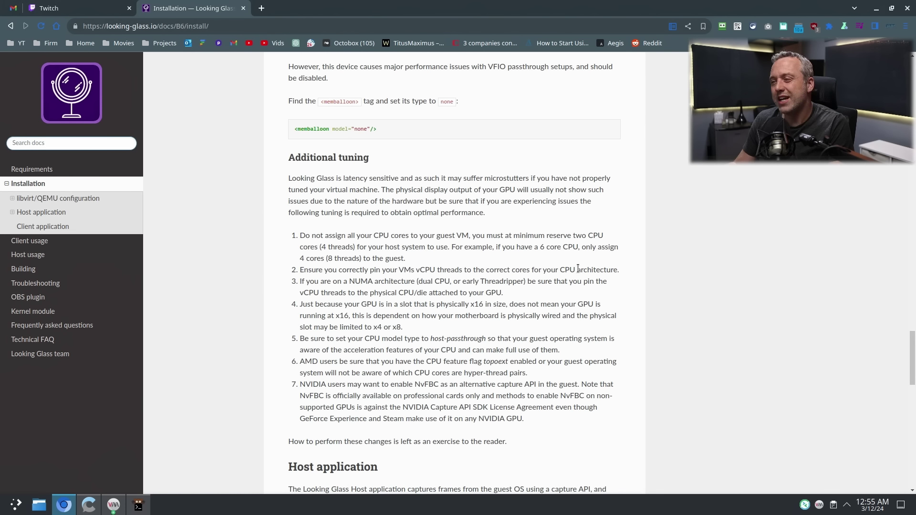
pyautogui.scroll(-2, 362, 258)
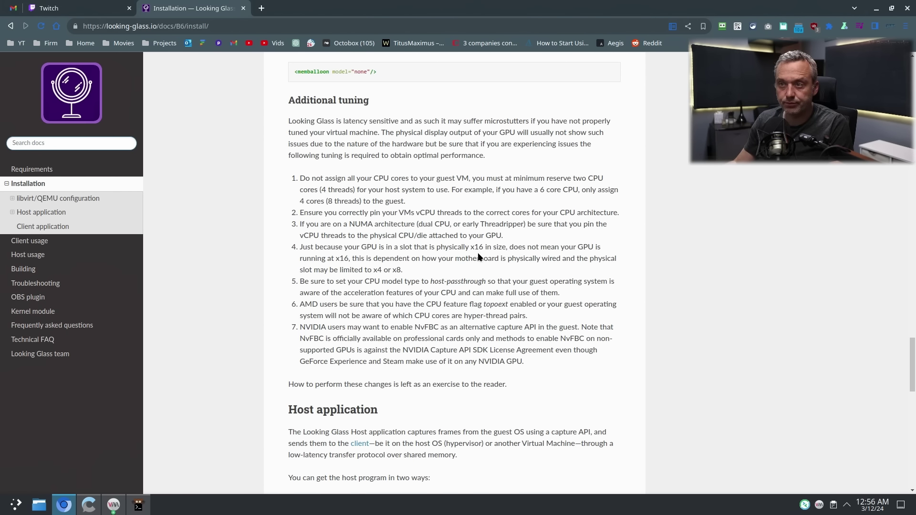
pyautogui.scroll(-2, 478, 257)
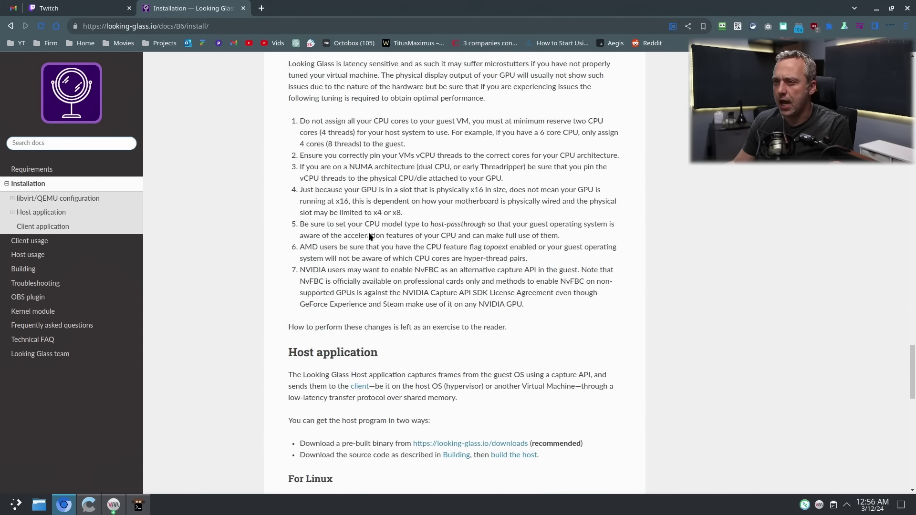
# - Check the vCPU and CPU settings in win11's overview XML in the virtual machine window
pyautogui.click(114, 505)
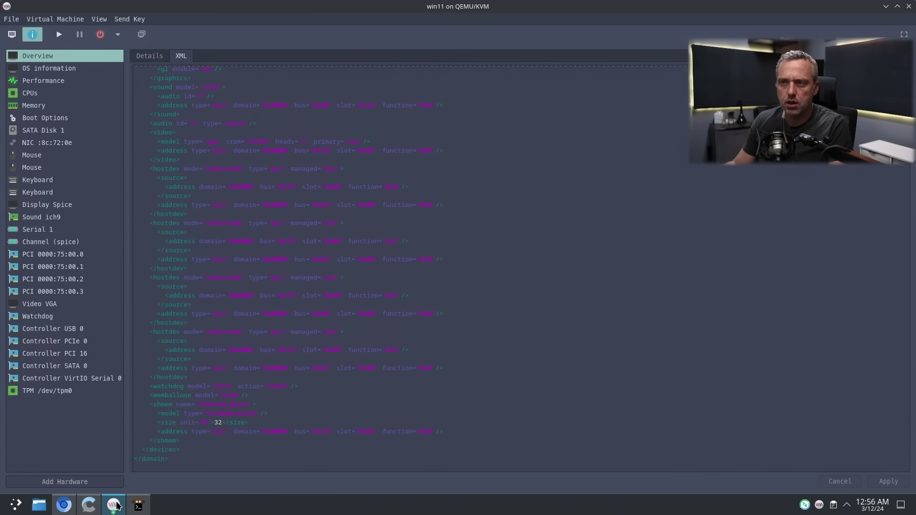
pyautogui.scroll(15, 281, 193)
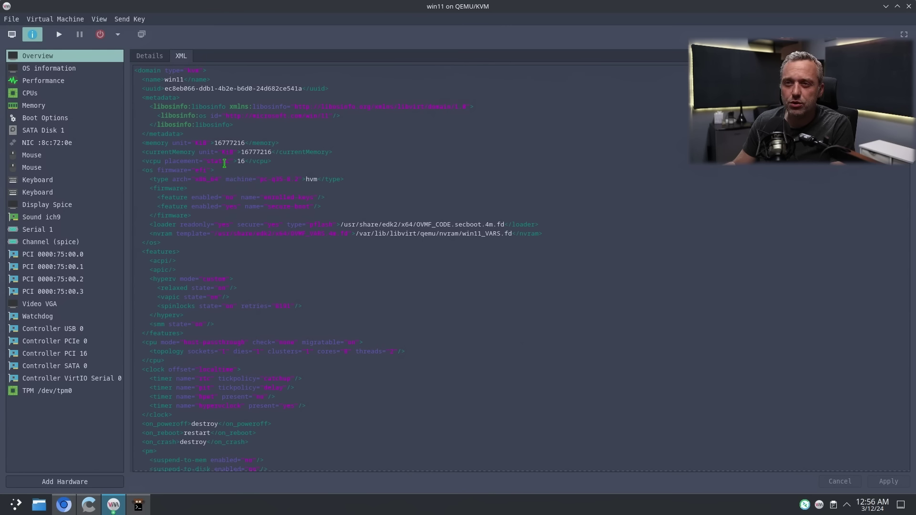
pyautogui.scroll(-5, 224, 163)
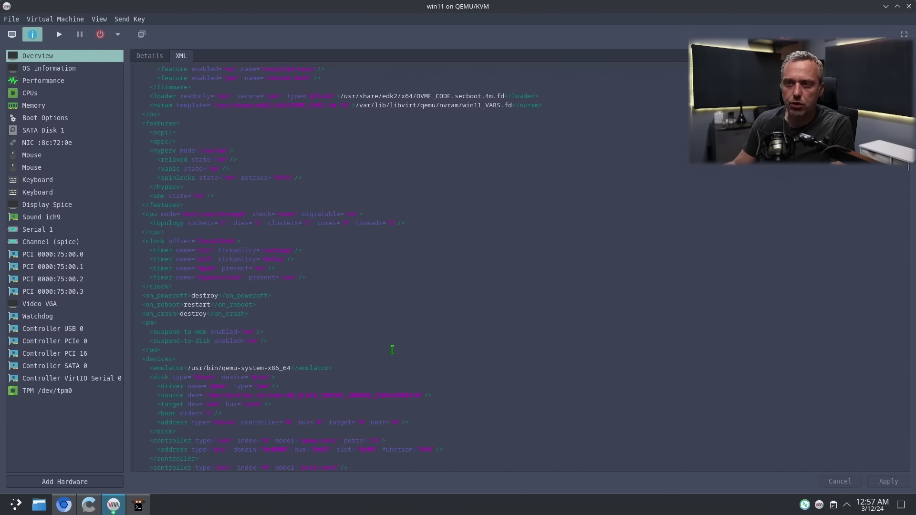
# - Read the Host application, Looking Glass service and Client application sections of the installation documentation in the browser
pyautogui.click(57, 505)
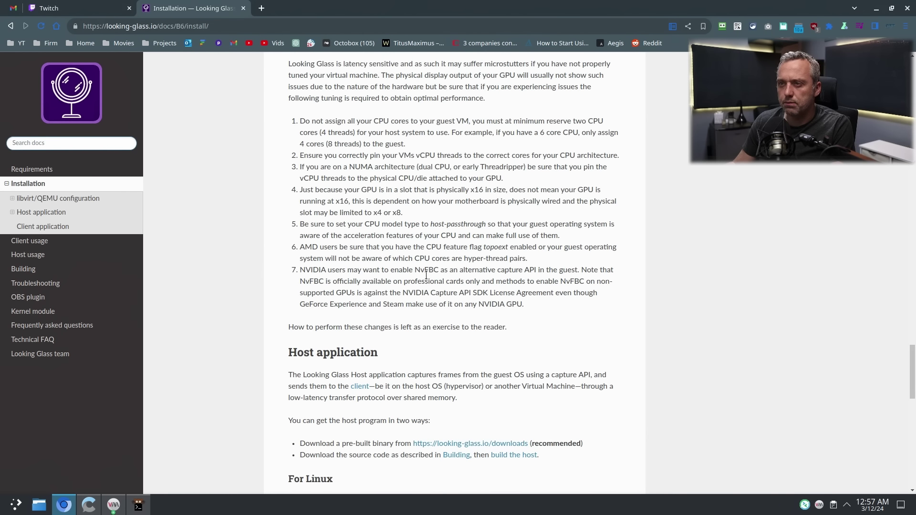
pyautogui.scroll(-3, 425, 275)
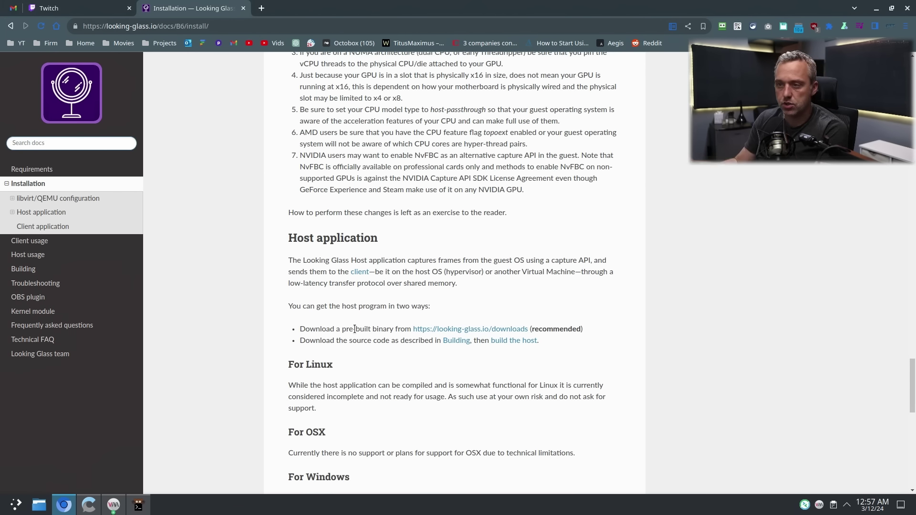
pyautogui.scroll(-1, 347, 333)
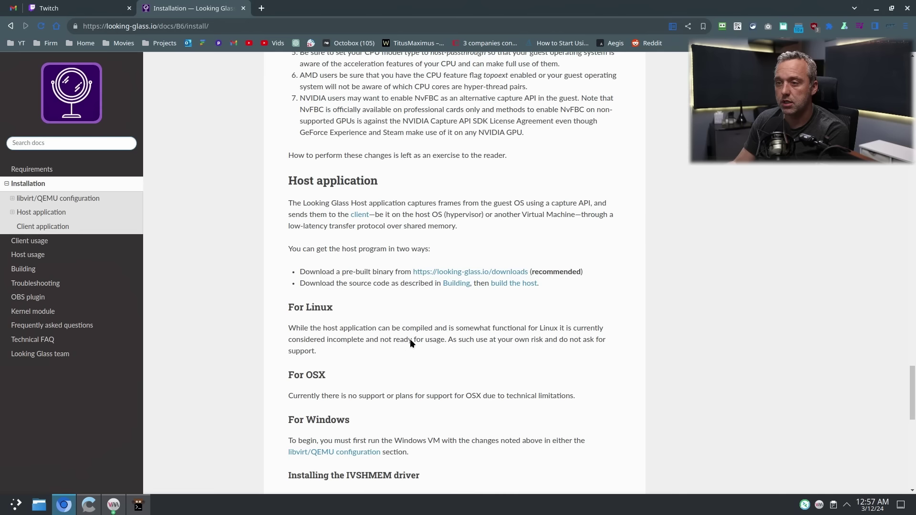
pyautogui.scroll(-3, 411, 339)
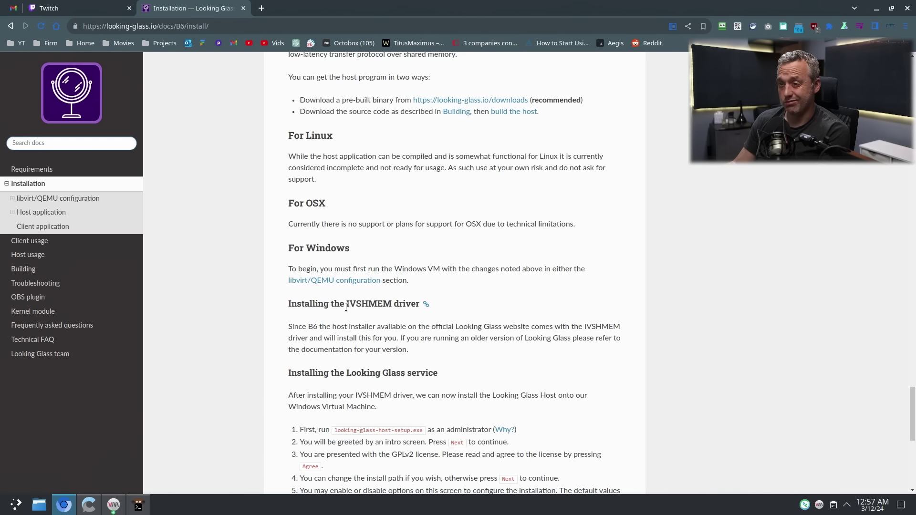
pyautogui.scroll(-5, 345, 308)
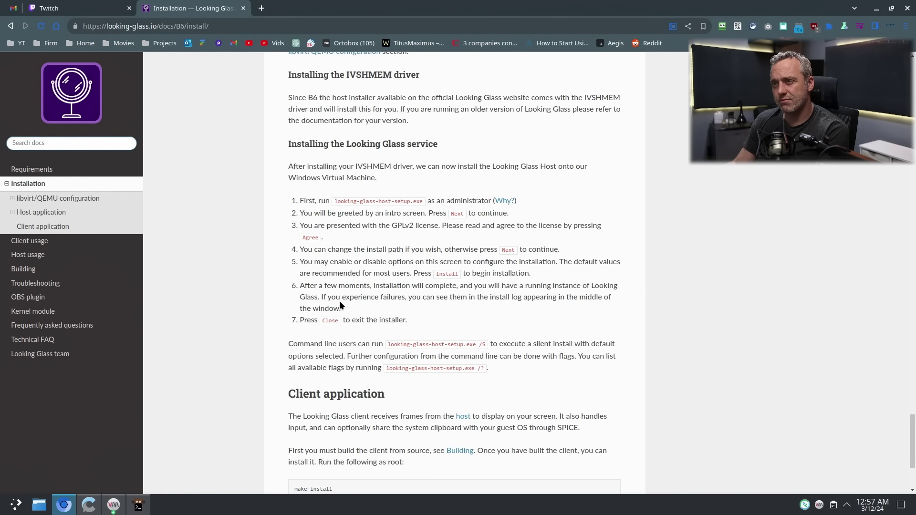
pyautogui.scroll(-2, 340, 301)
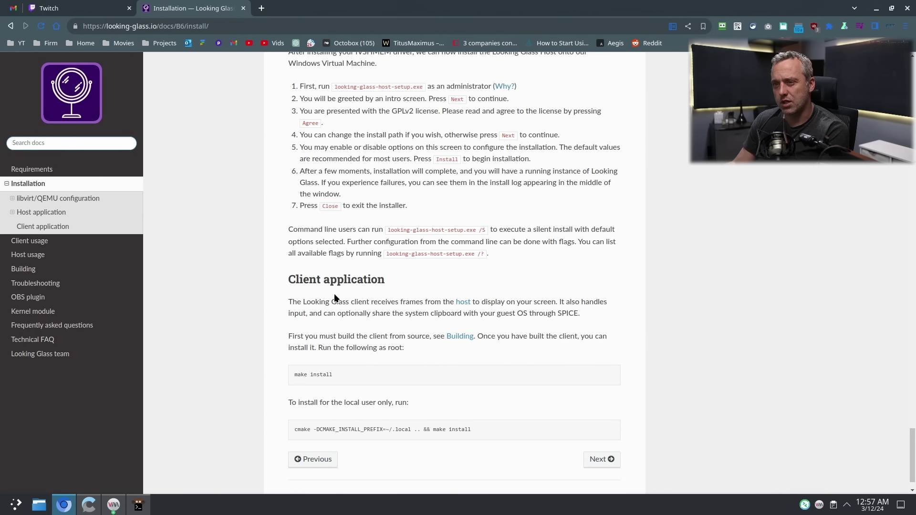
pyautogui.scroll(-1, 334, 296)
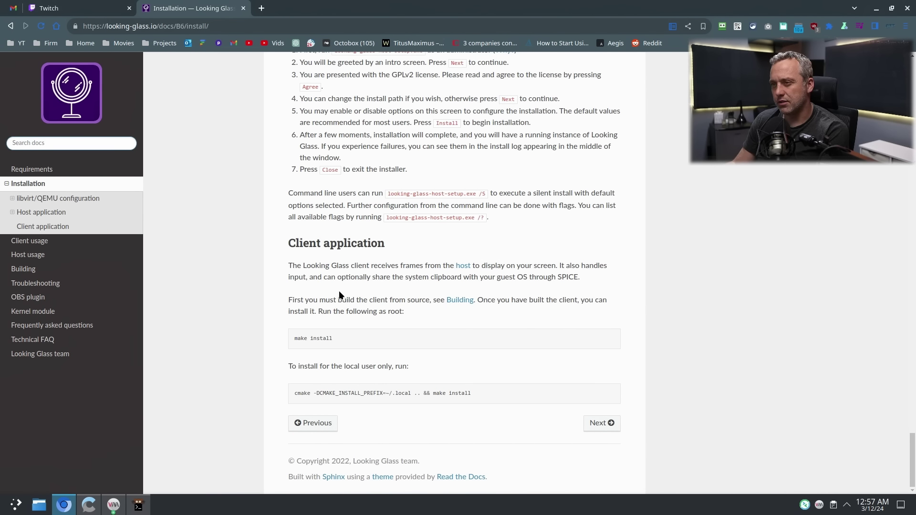
# - In the terminal, exit the root shell and search for Looking Glass packages with yay -Ss looking-glass
pyautogui.click(140, 504)
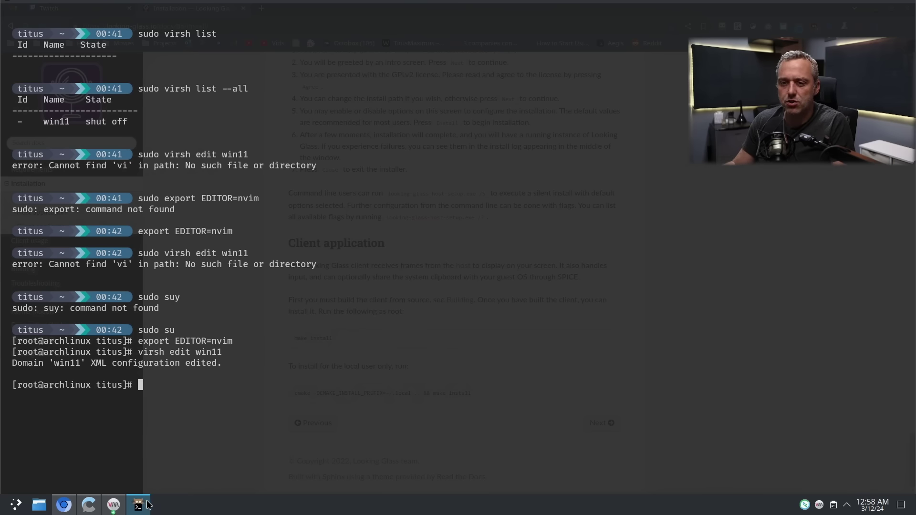
pyautogui.write('exit')
pyautogui.press('Return')
pyautogui.write('yay -Ss looking-glass')
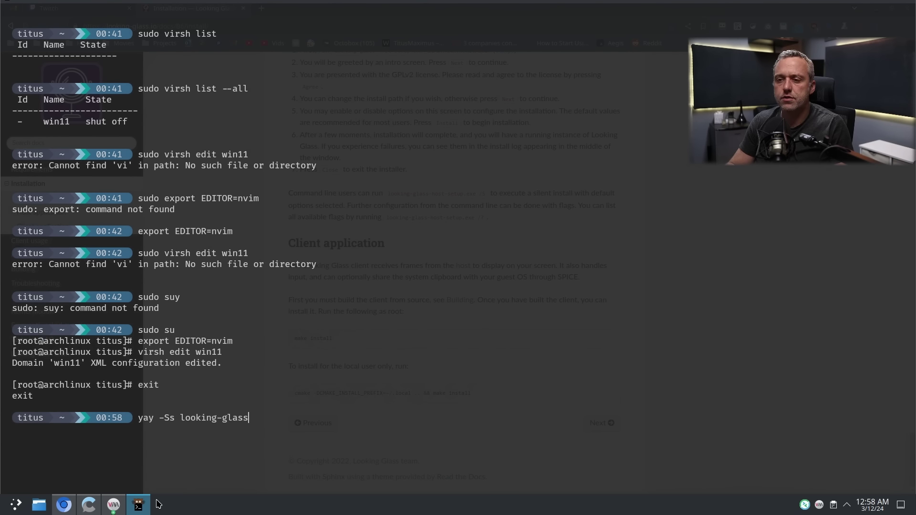
pyautogui.press('Return')
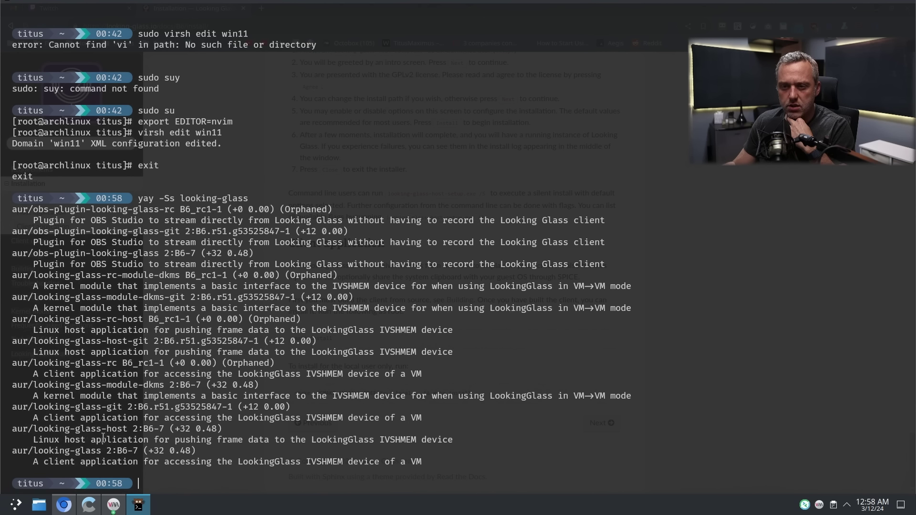
pyautogui.moveTo(80, 451); pyautogui.dragTo(99, 452)
pyautogui.click(117, 451)
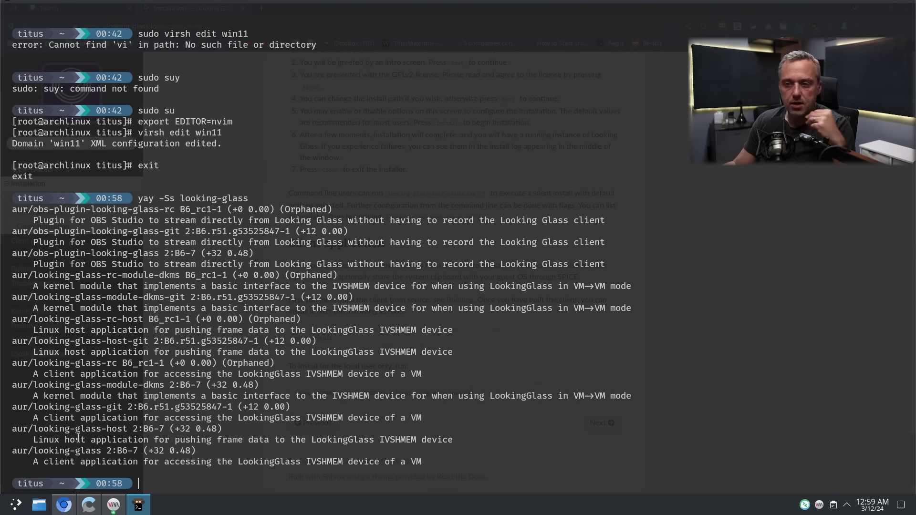
# - Install the looking-glass-host package with yay -S, accepting the default answer to every build, dependency and installation question
pyautogui.write('yay -S')
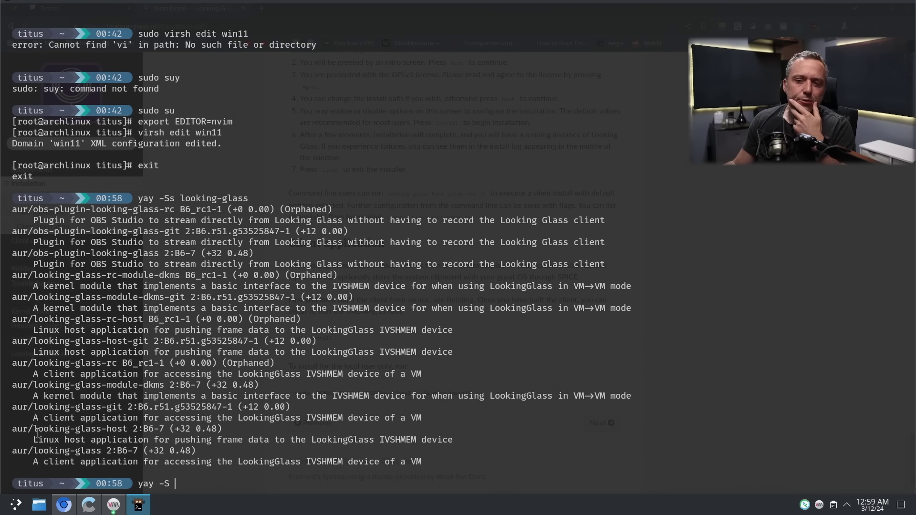
pyautogui.moveTo(33, 429); pyautogui.dragTo(128, 432)
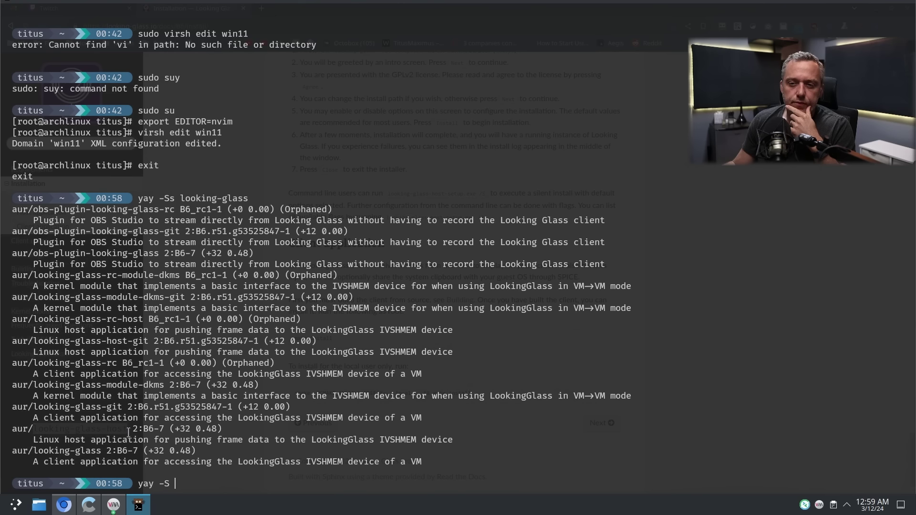
pyautogui.middleClick(176, 397)
pyautogui.press('Return')
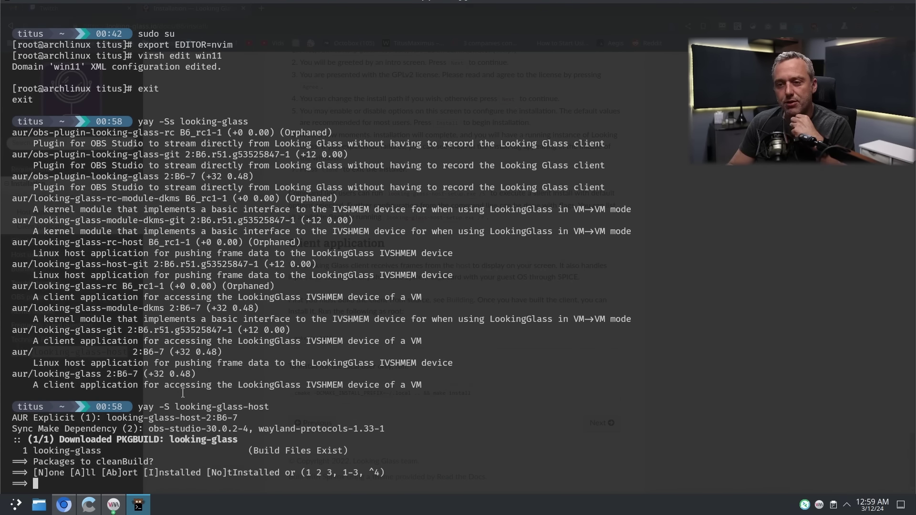
pyautogui.press('Return')
pyautogui.press('Return')
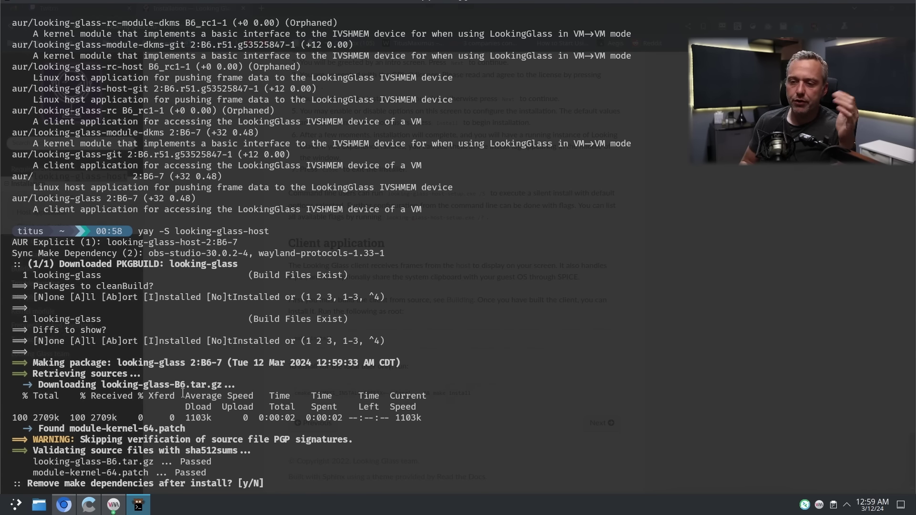
pyautogui.press('Return')
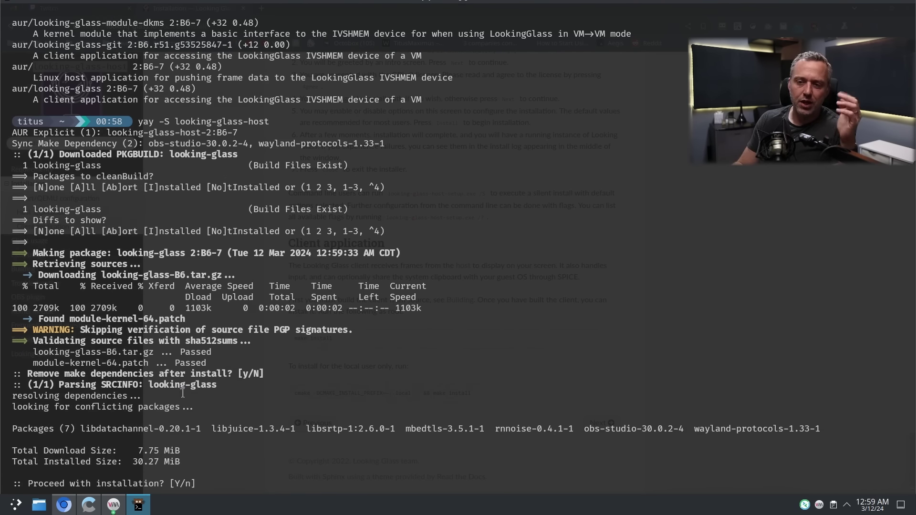
pyautogui.press('Return')
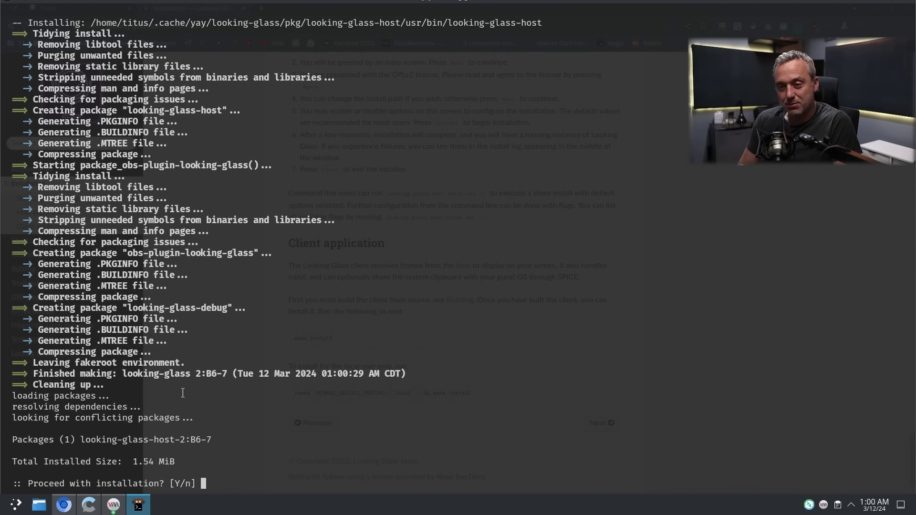
pyautogui.press('Return')
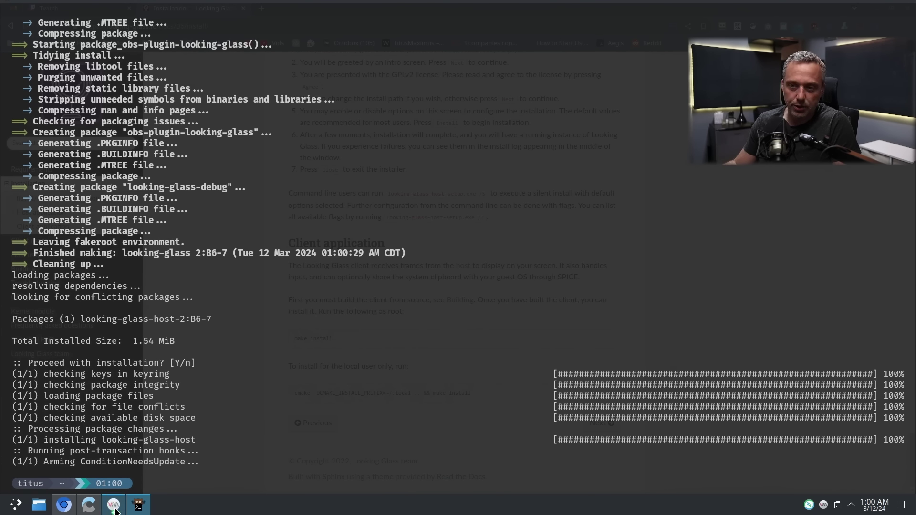
# - Close win11's virtual machine window and bring up the Virtual Machine Manager list
pyautogui.moveTo(114, 505)
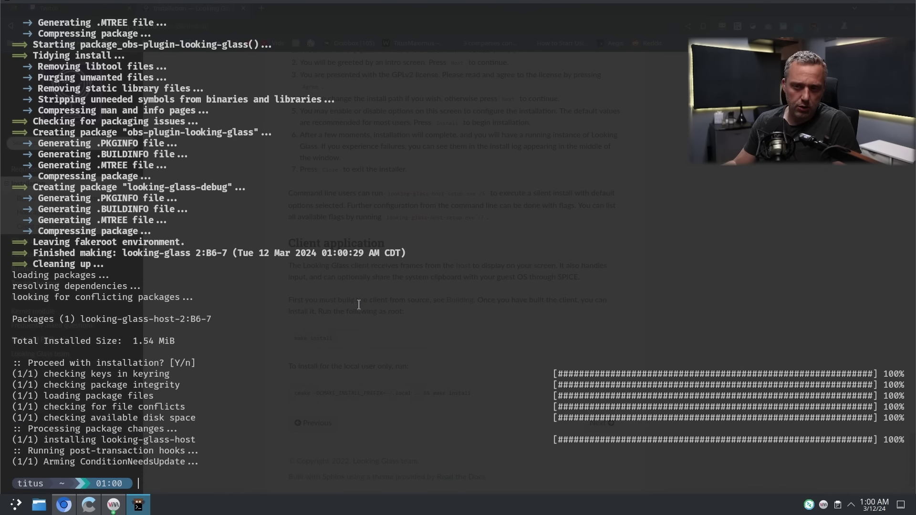
pyautogui.click(113, 504)
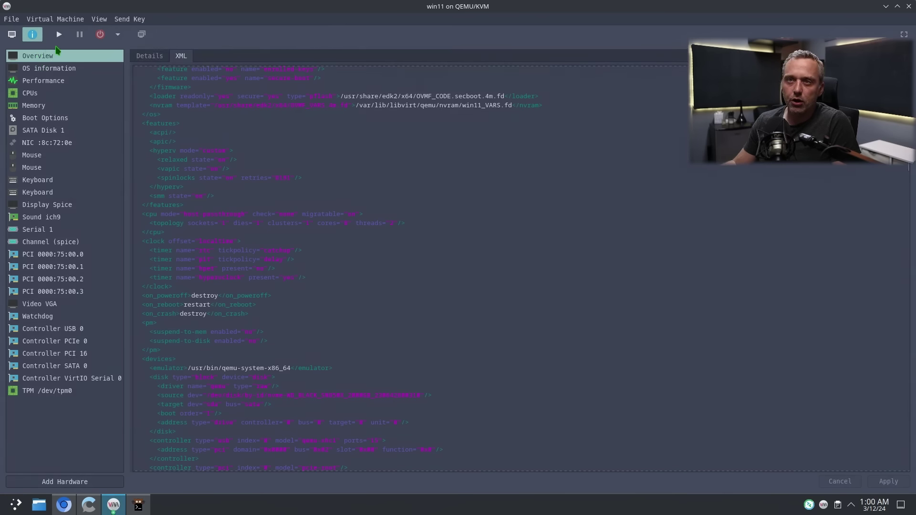
pyautogui.click(147, 56)
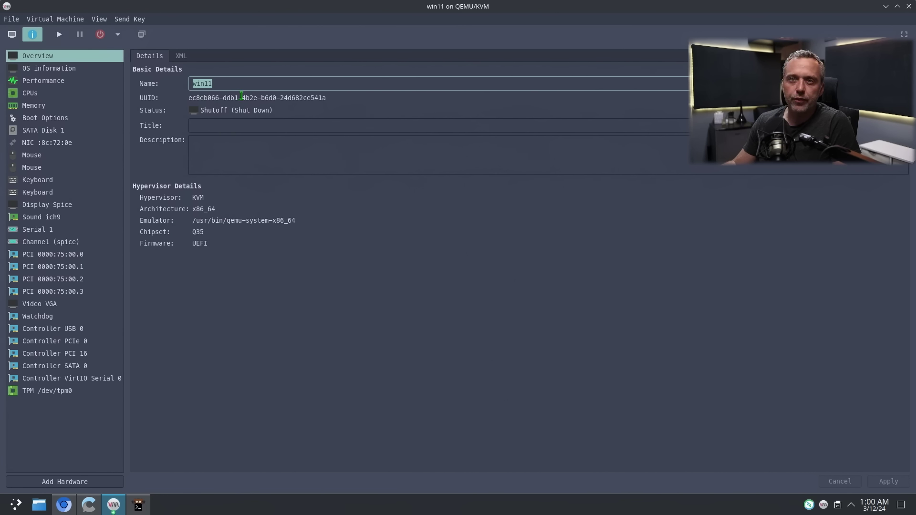
pyautogui.click(908, 6)
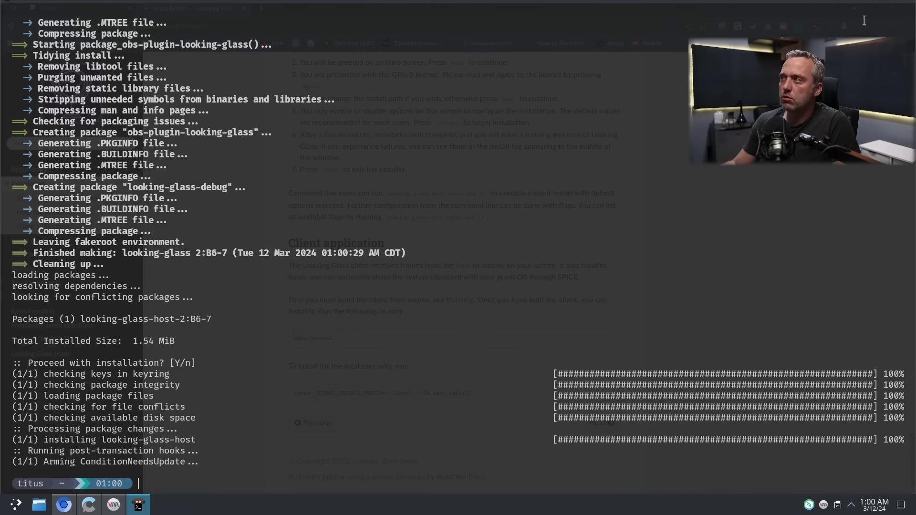
pyautogui.click(114, 504)
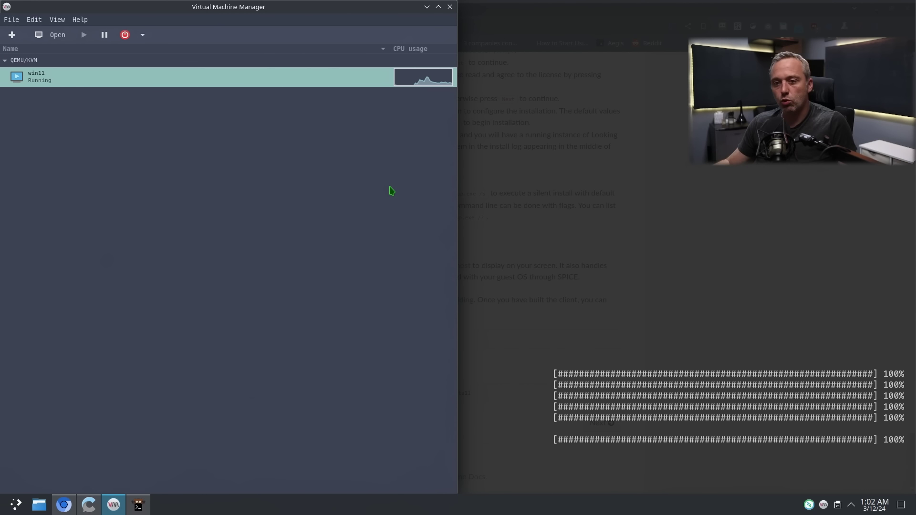
# - Connect to the saved Studio-VM remote desktop using its stored VNC password
pyautogui.click(809, 504)
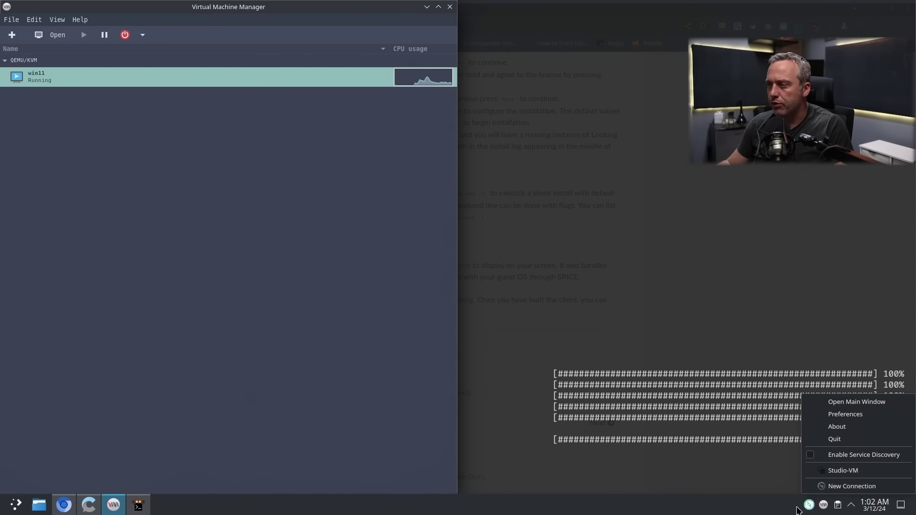
pyautogui.click(842, 471)
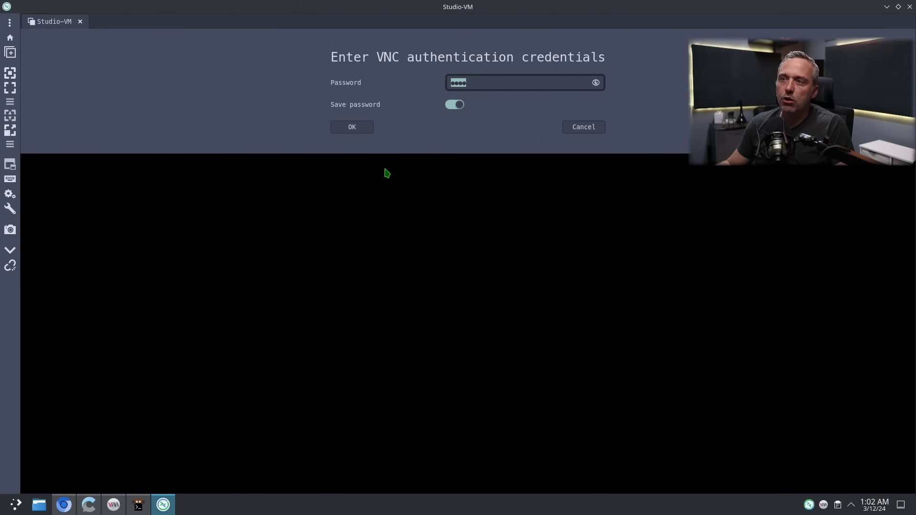
pyautogui.click(343, 128)
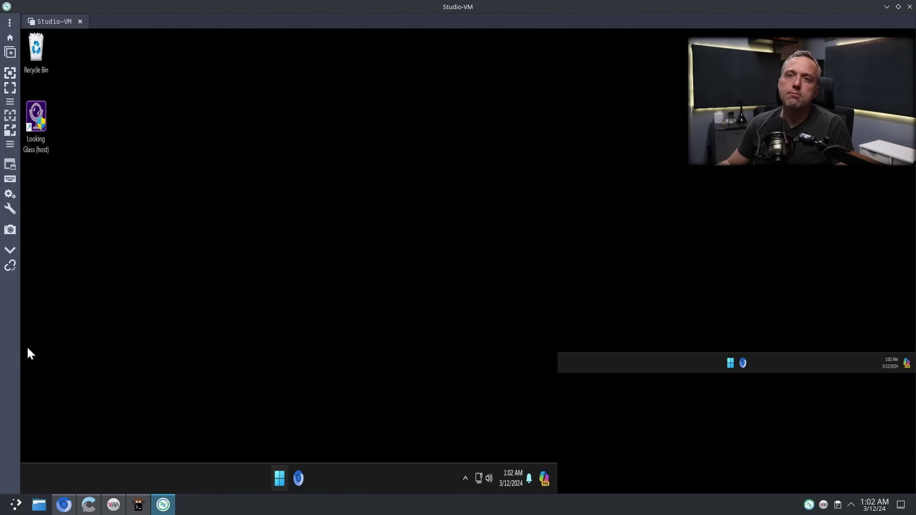
# - Toggle scaled mode for the Studio-VM remote view and open the guest's Start menu
pyautogui.press('super')
pyautogui.press('Escape')
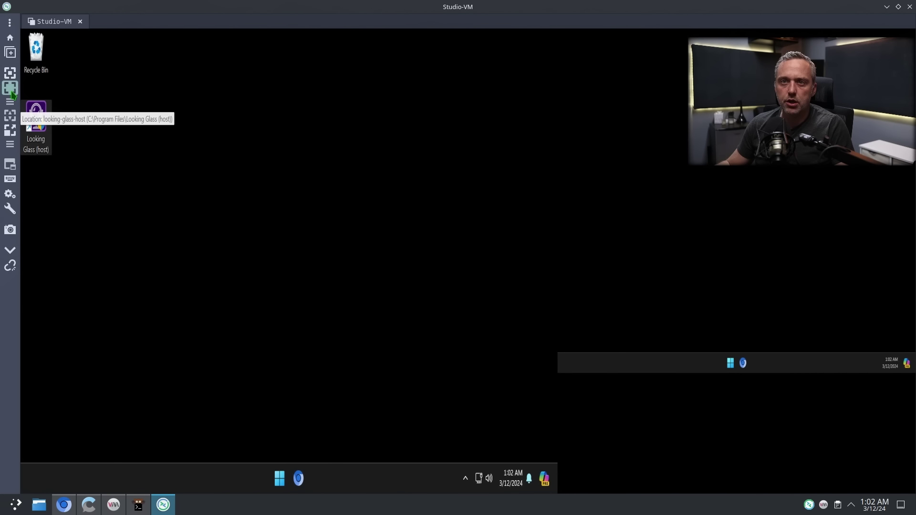
pyautogui.click(9, 131)
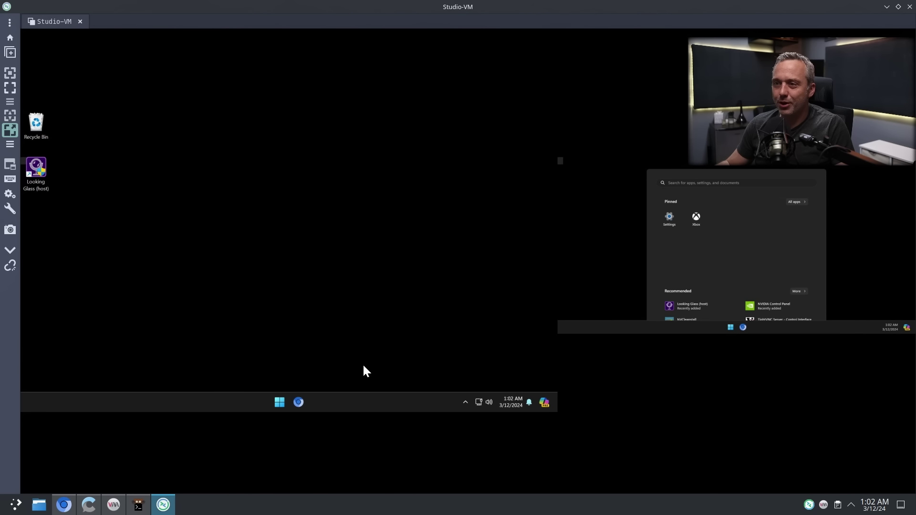
pyautogui.click(279, 402)
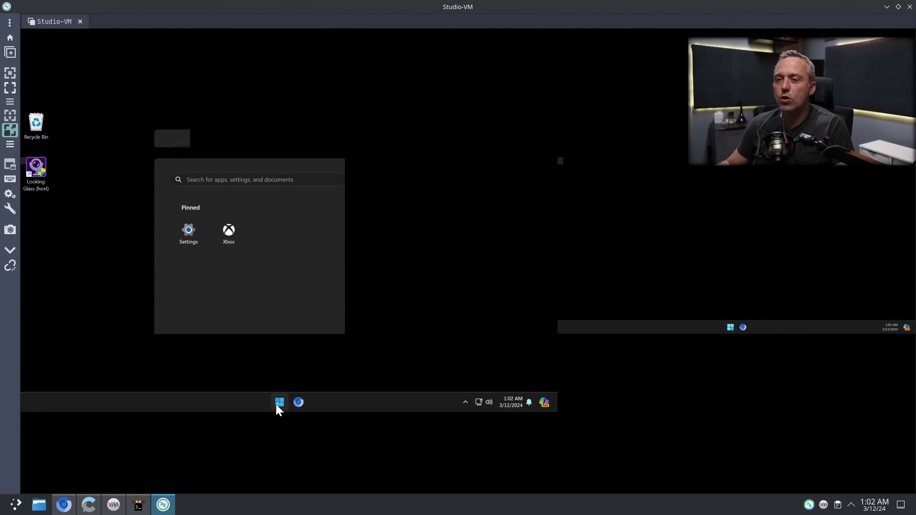
# - Disable the Microsoft Basic Display Adapter in the virtual machine's Device Manager and close Device Manager
pyautogui.rightClick(279, 405)
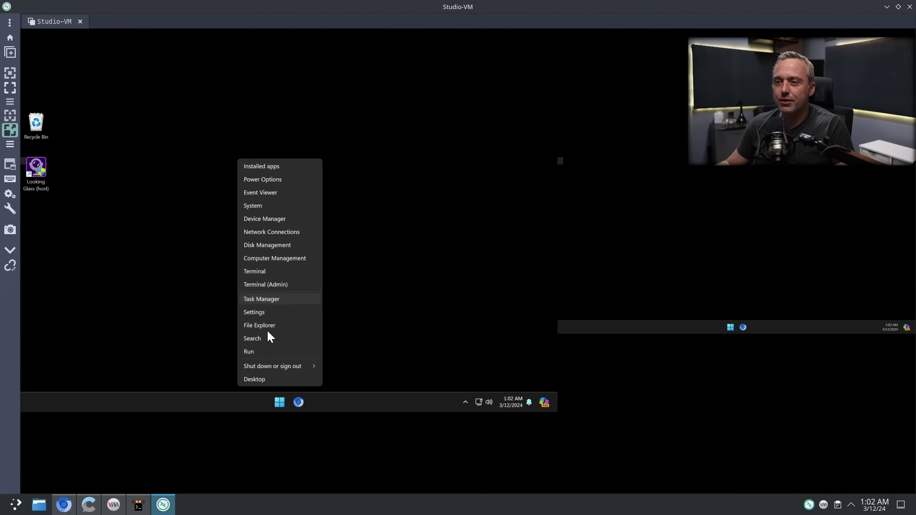
pyautogui.click(265, 219)
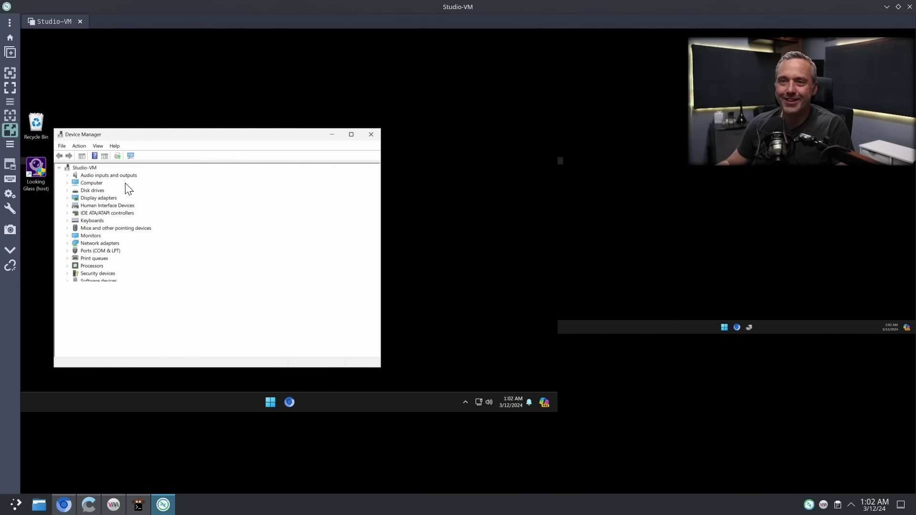
pyautogui.click(68, 198)
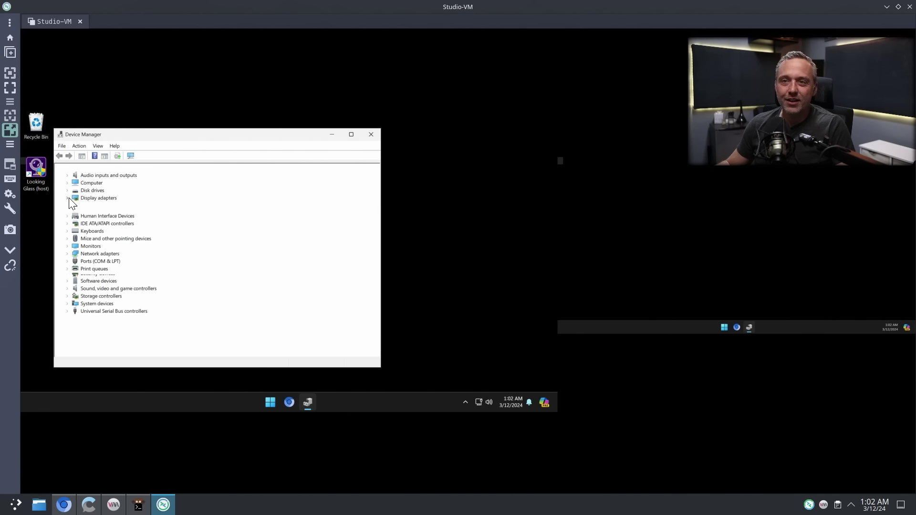
pyautogui.rightClick(151, 208)
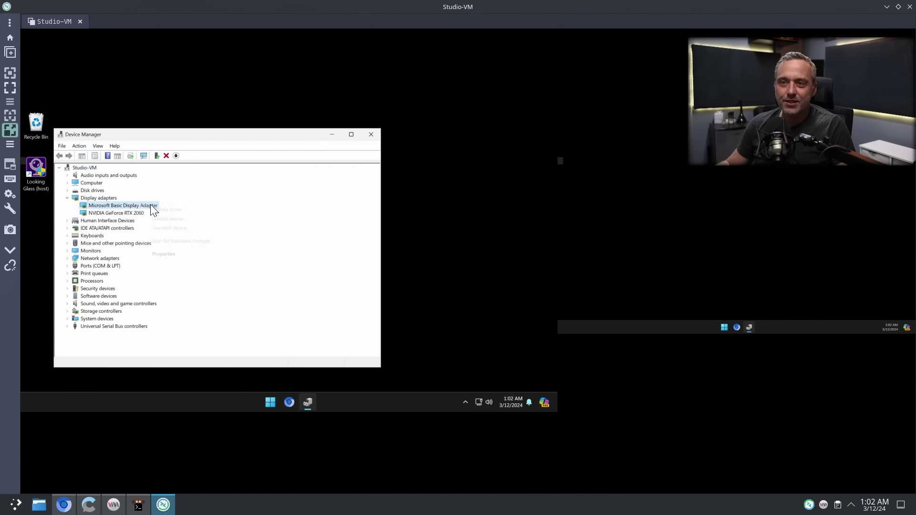
pyautogui.click(176, 219)
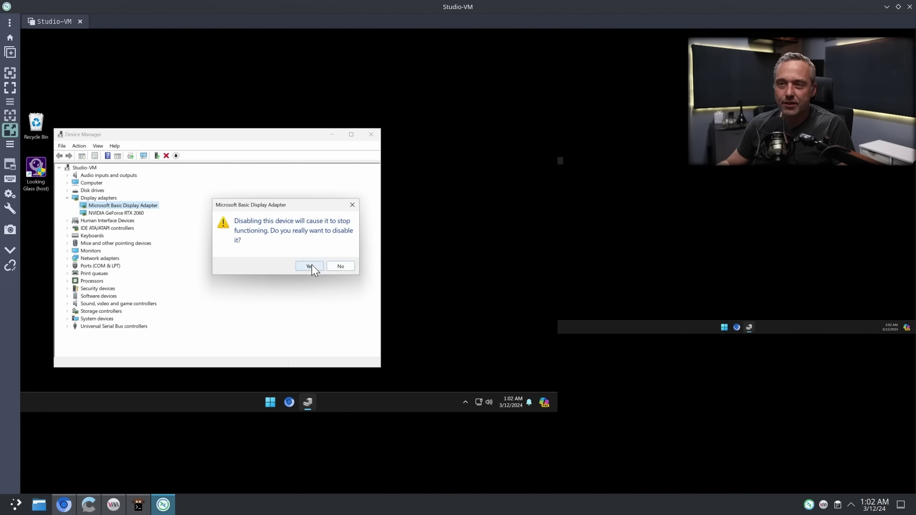
pyautogui.click(309, 267)
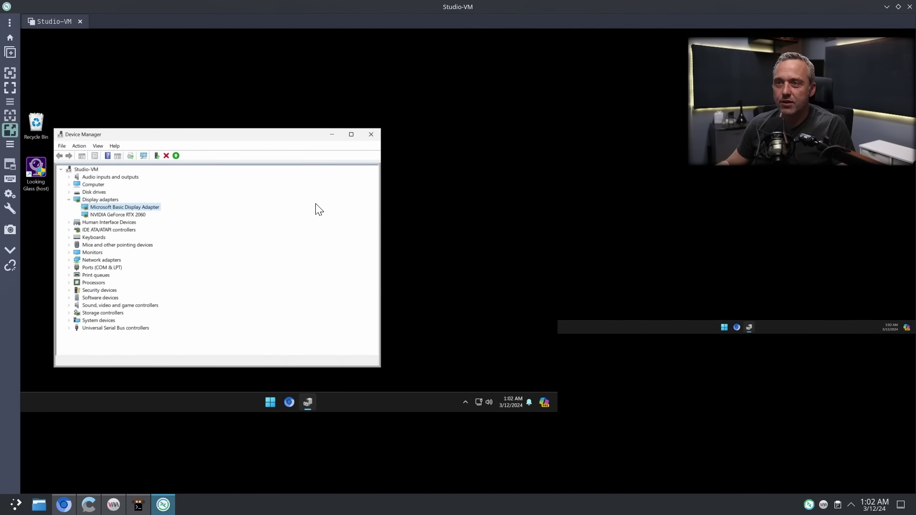
pyautogui.click(372, 136)
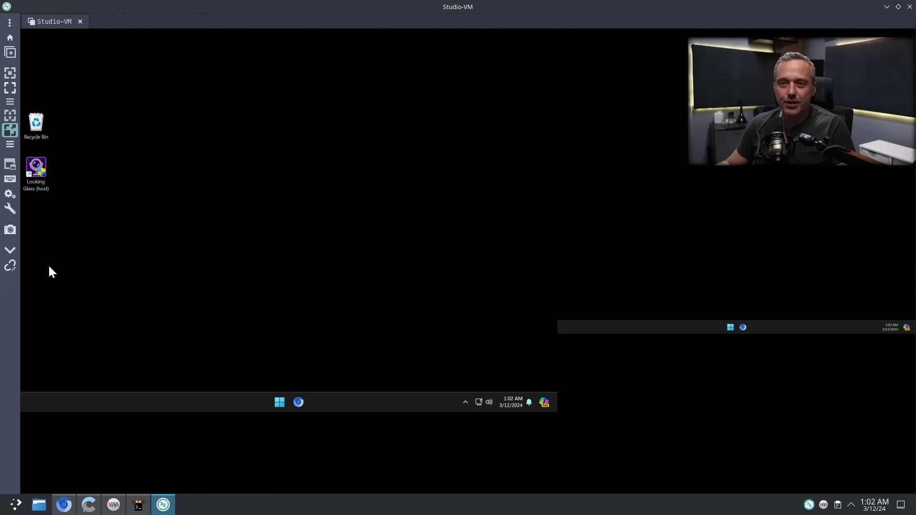
# - Disconnect the Studio-VM remote session and reconnect to it with the saved VNC password
pyautogui.click(10, 266)
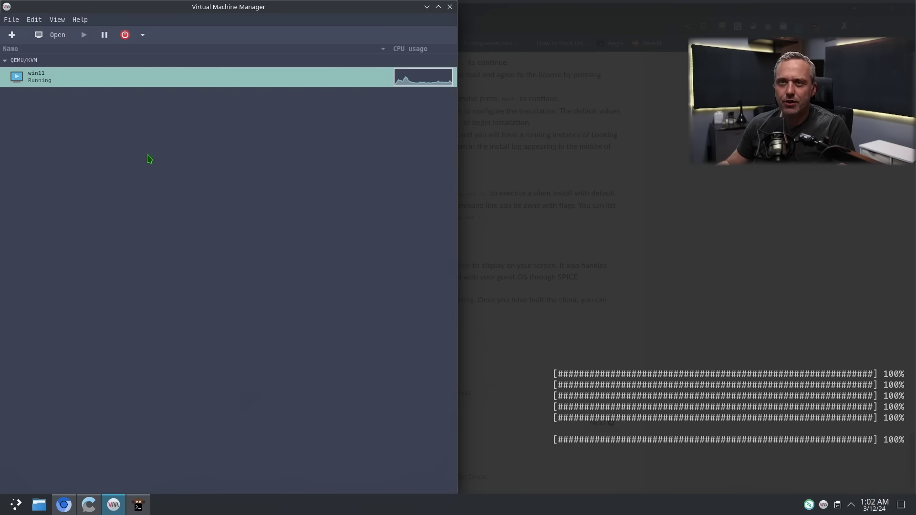
pyautogui.rightClick(85, 79)
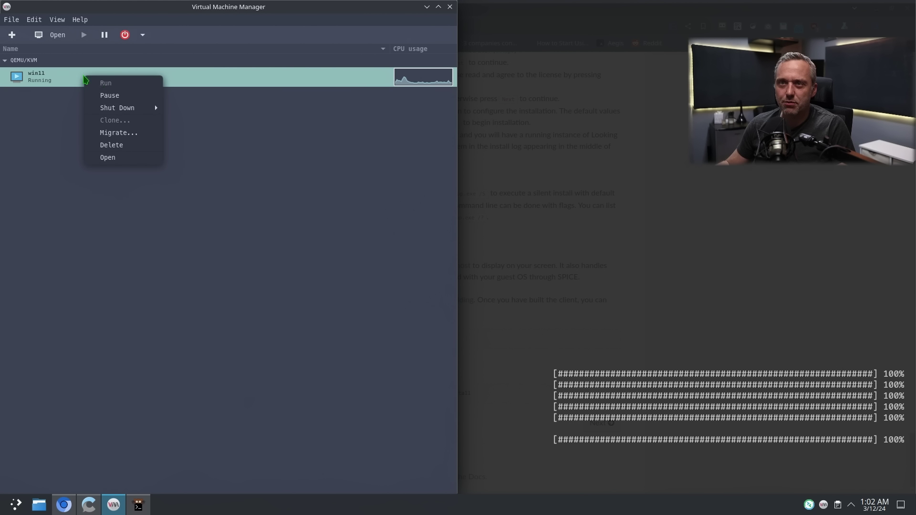
pyautogui.click(337, 350)
pyautogui.click(808, 507)
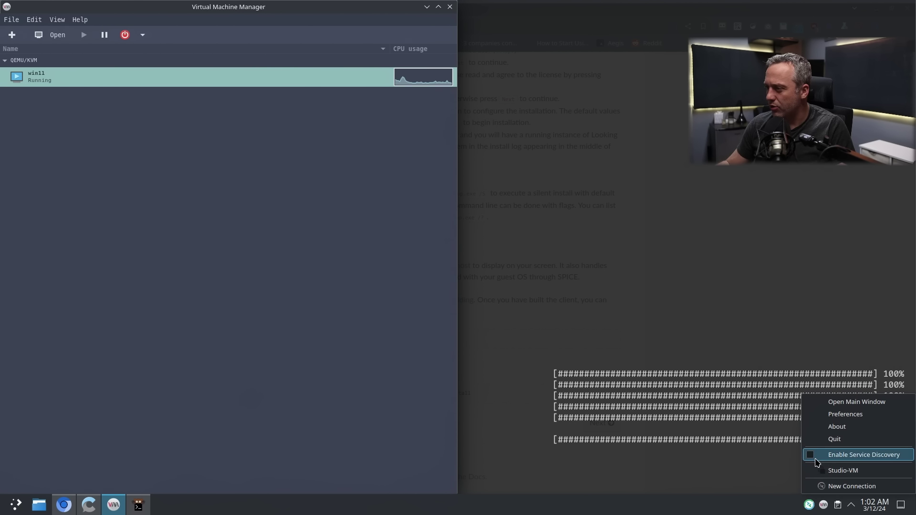
pyautogui.click(836, 473)
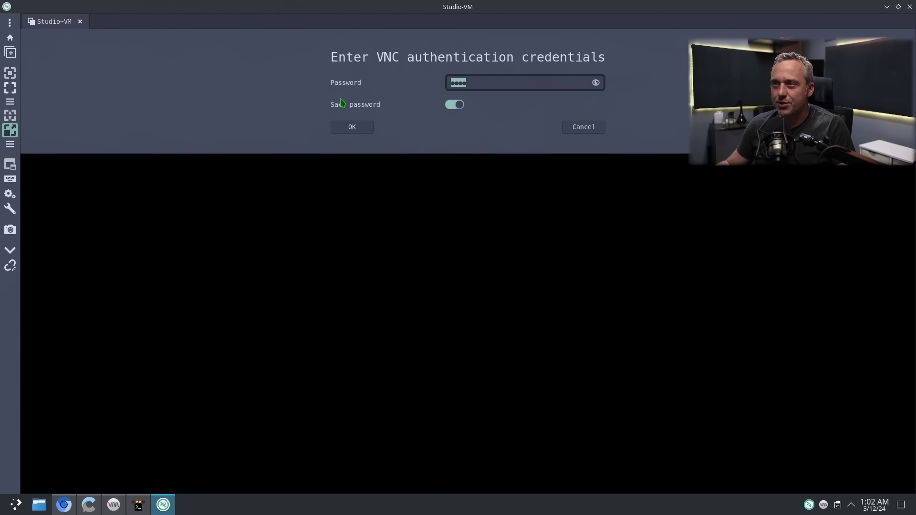
pyautogui.click(352, 126)
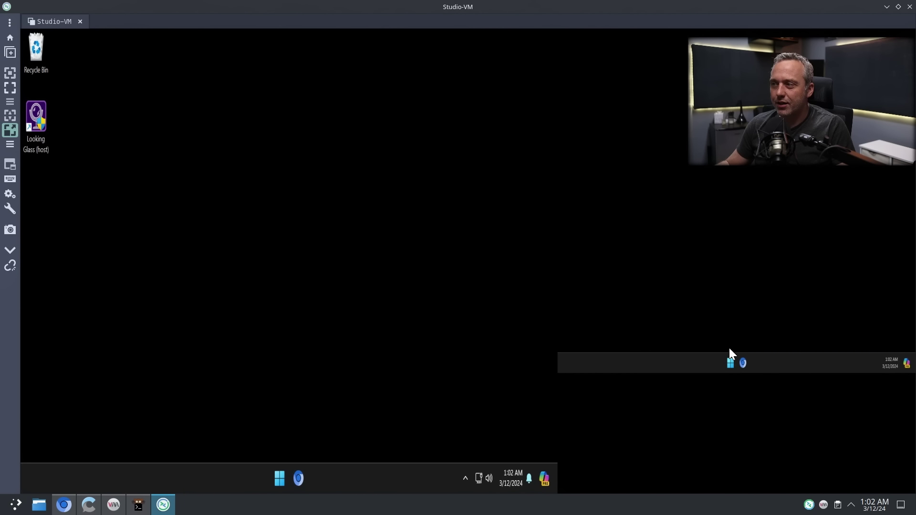
pyautogui.click(730, 362)
pyautogui.click(706, 359)
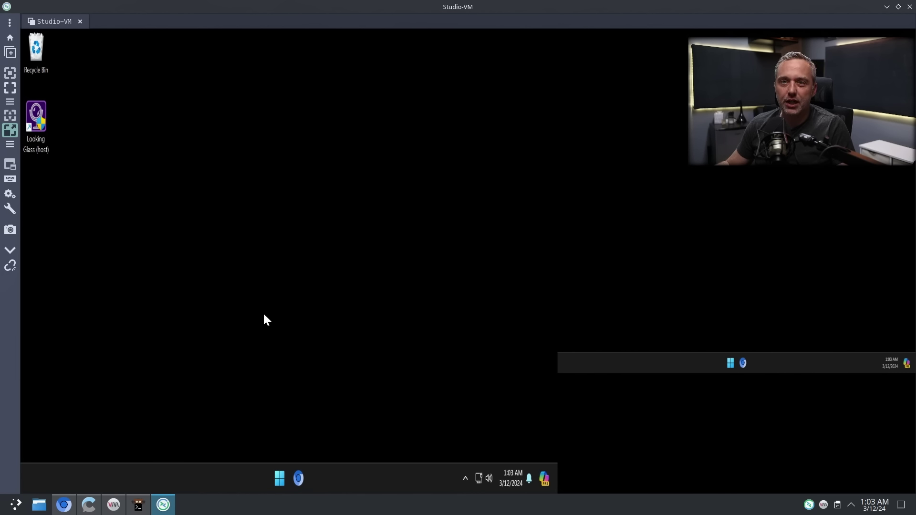
# - Open the Windows Services console in the virtual machine through the Run dialog
pyautogui.rightClick(278, 478)
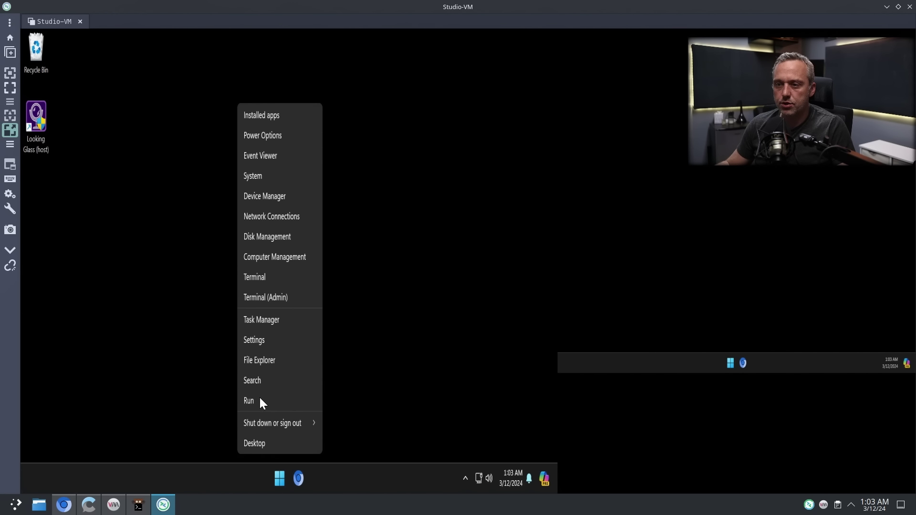
pyautogui.click(260, 400)
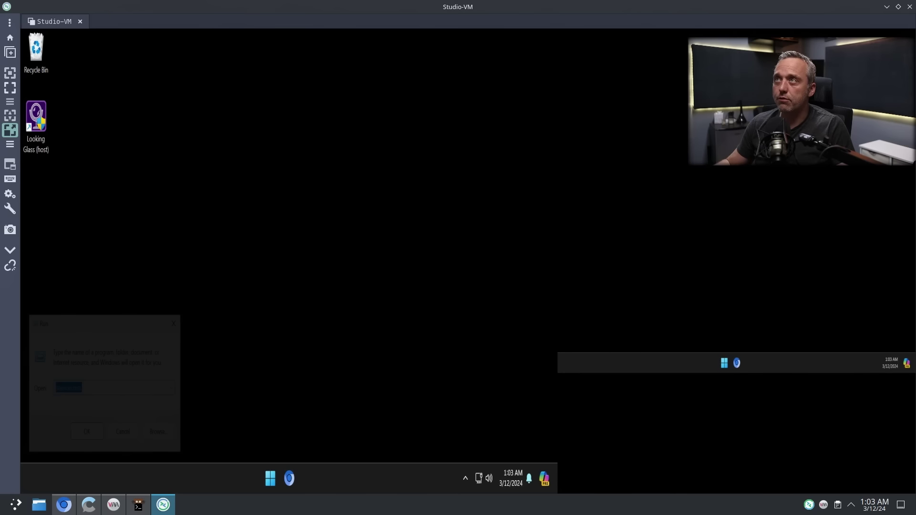
pyautogui.press('Return')
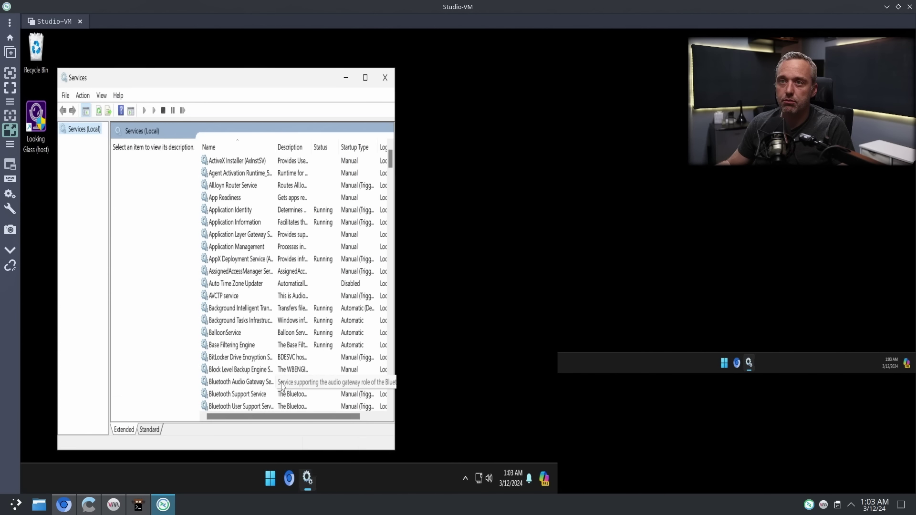
# - Start the Looking Glass (host) service from its properties and close the Services console
pyautogui.click(305, 368)
pyautogui.press('l')
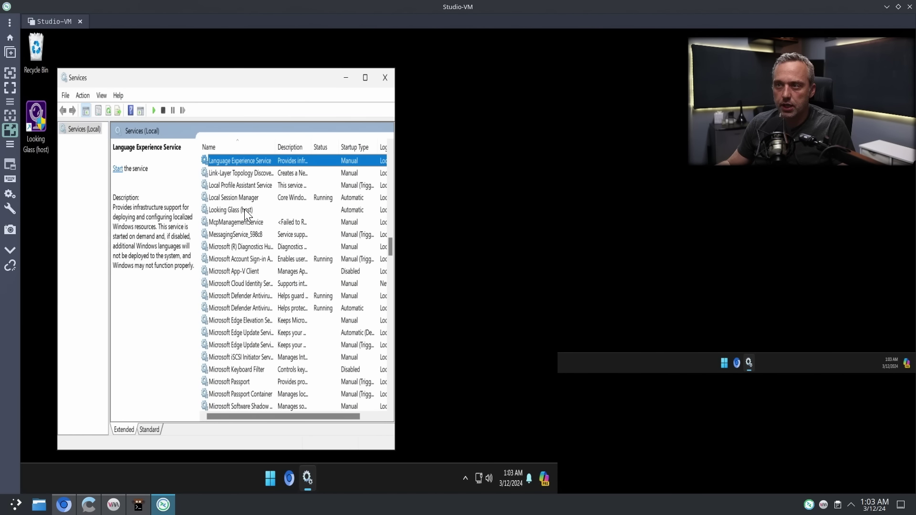
pyautogui.doubleClick(244, 210)
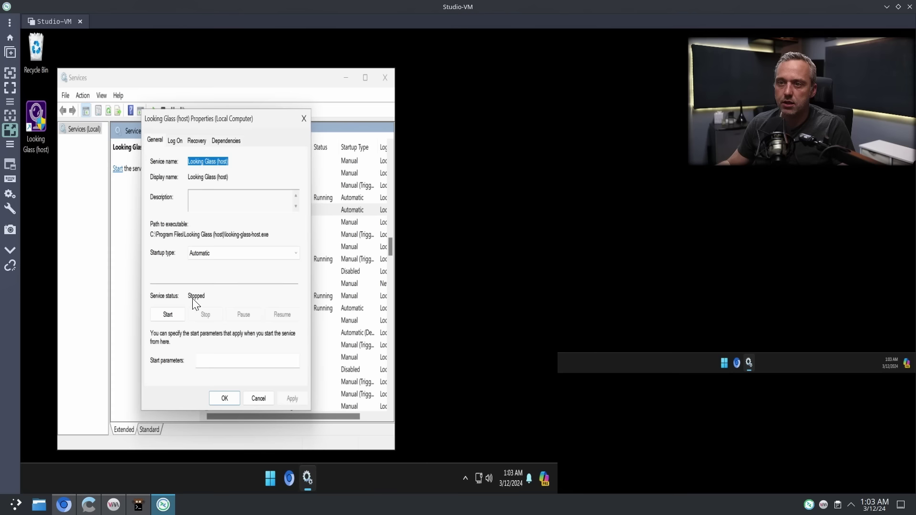
pyautogui.click(168, 316)
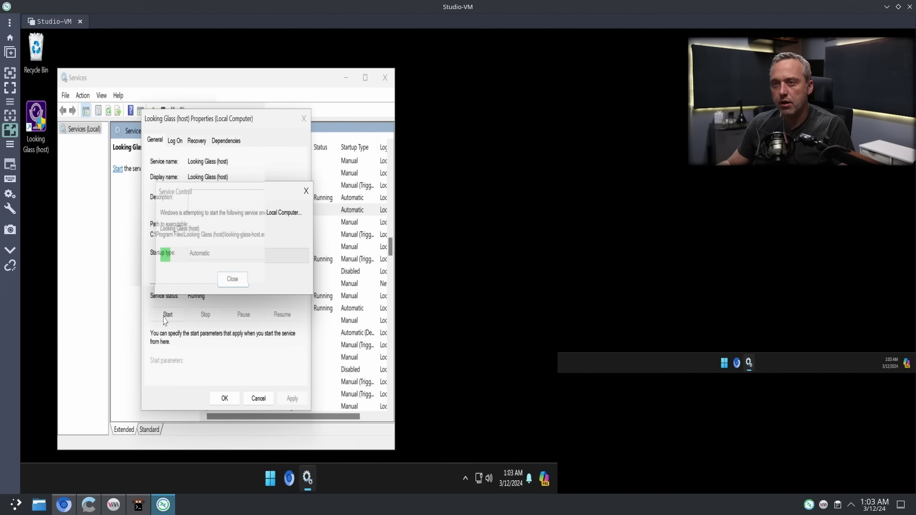
pyautogui.press('Escape')
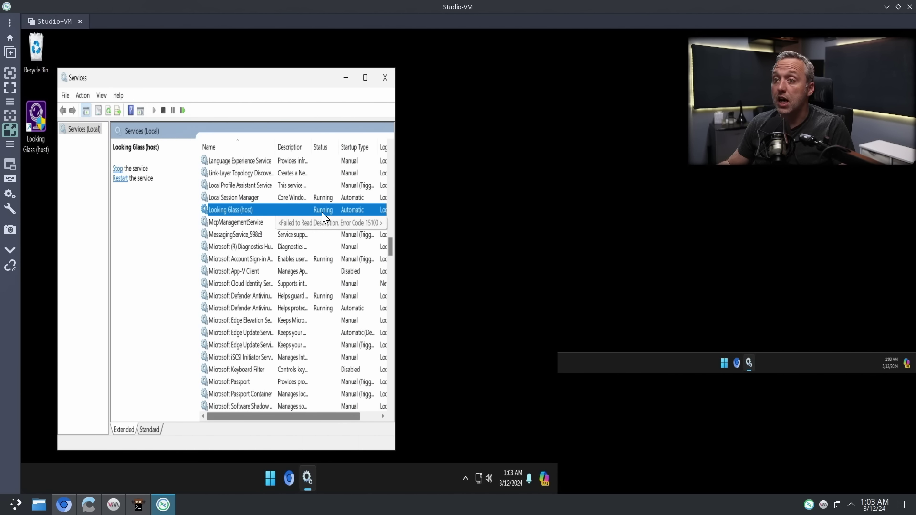
pyautogui.click(385, 78)
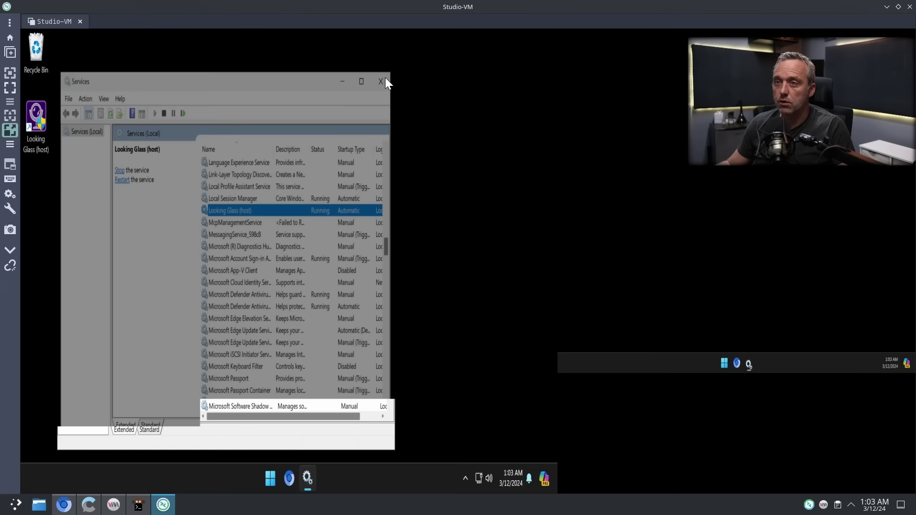
# - Shut down Windows in the virtual machine and close the Studio-VM connection window
pyautogui.rightClick(281, 476)
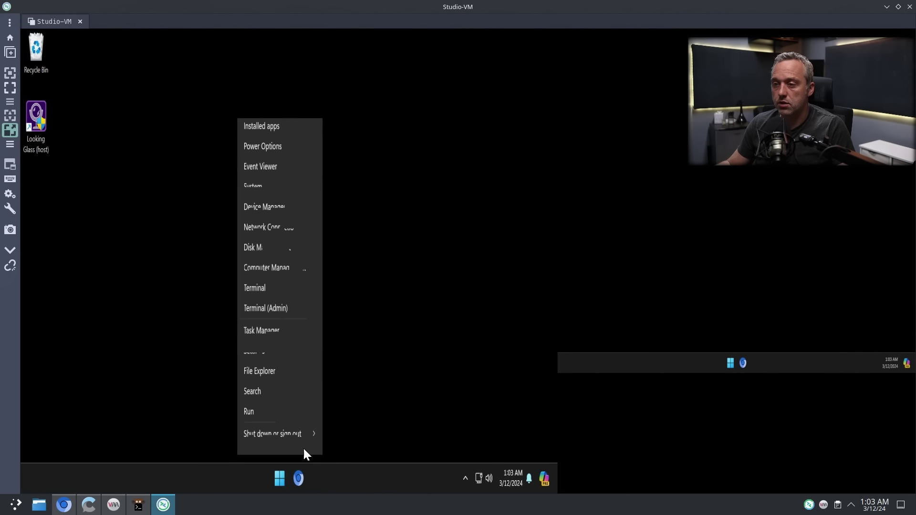
pyautogui.moveTo(300, 423)
pyautogui.click(351, 401)
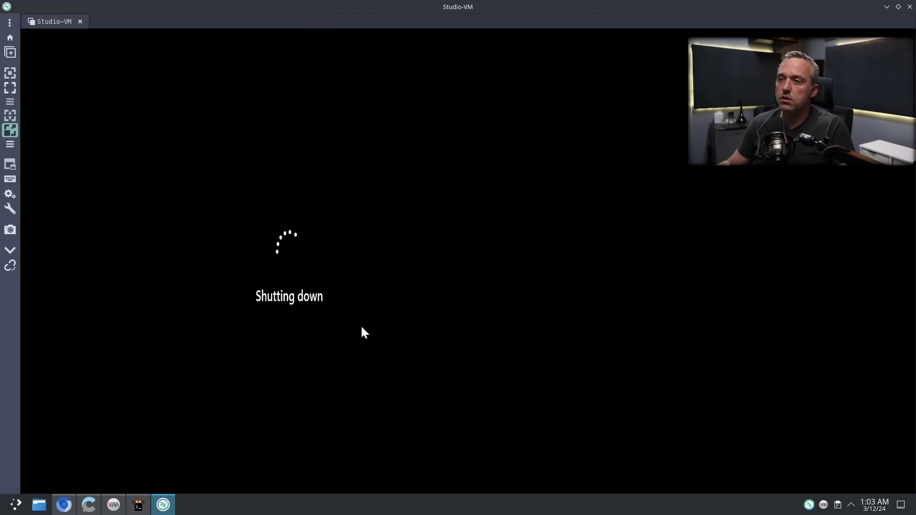
pyautogui.click(909, 7)
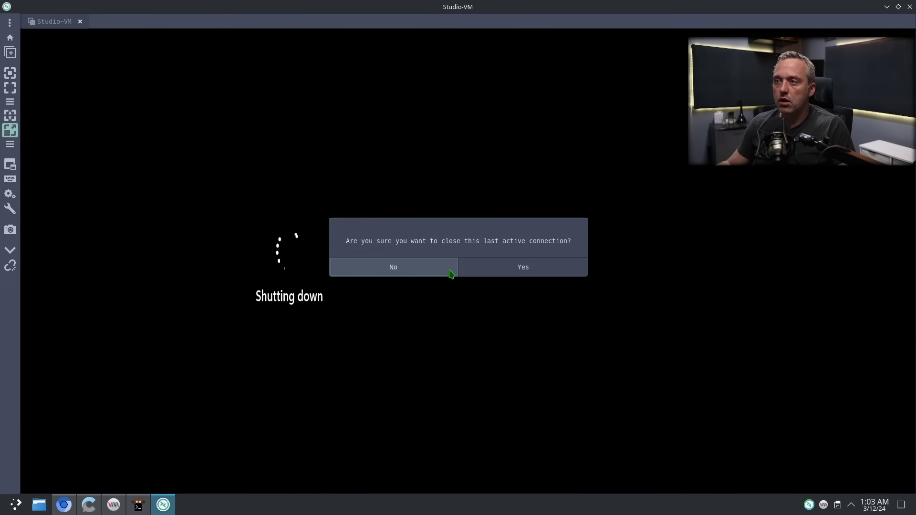
pyautogui.click(505, 266)
# - Change the win11 machine's video model to None, start the machine, and close its window after checking the graphical console
pyautogui.click(49, 35)
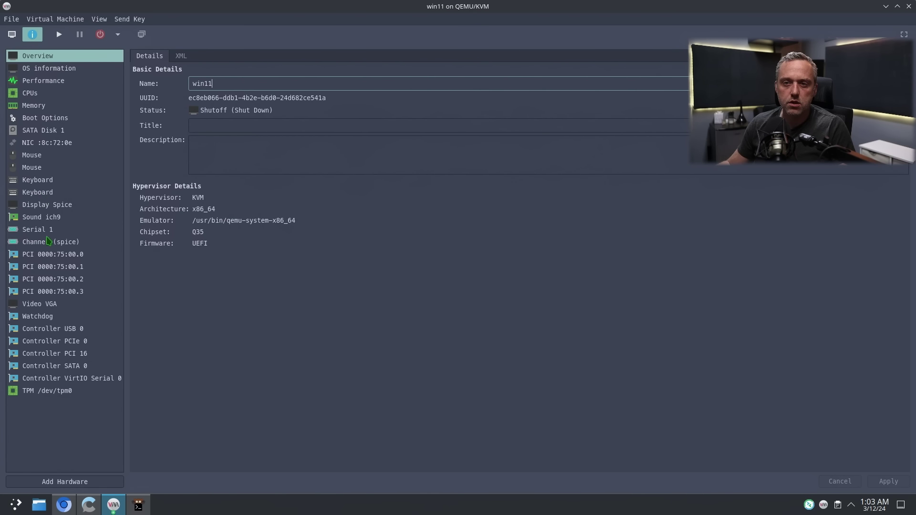
pyautogui.click(55, 305)
pyautogui.click(245, 82)
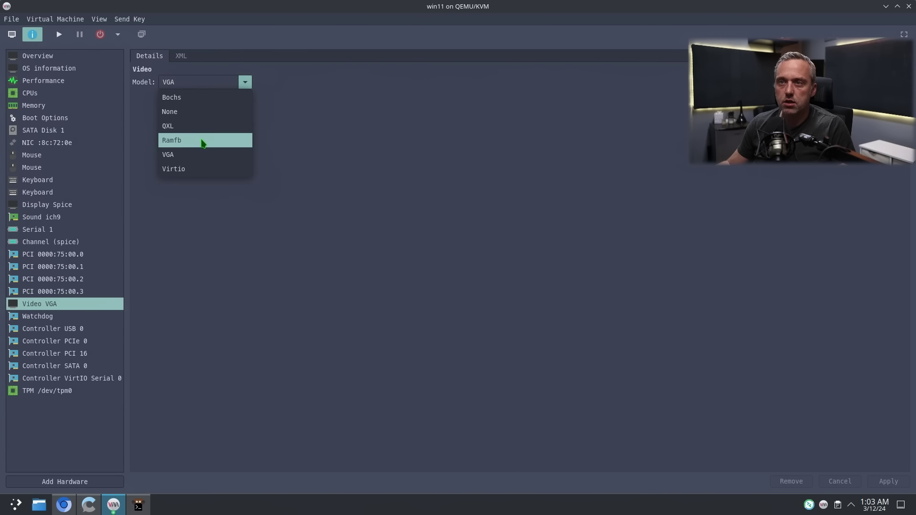
pyautogui.click(180, 113)
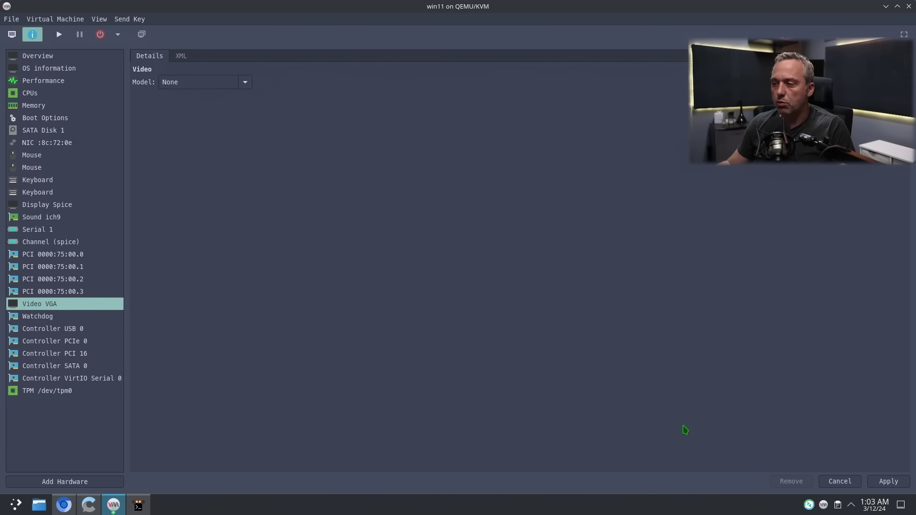
pyautogui.click(885, 482)
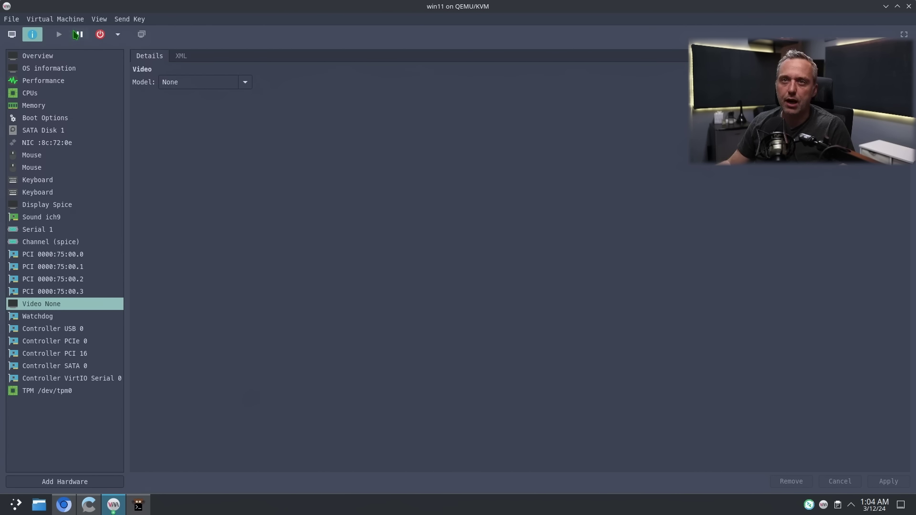
pyautogui.click(7, 37)
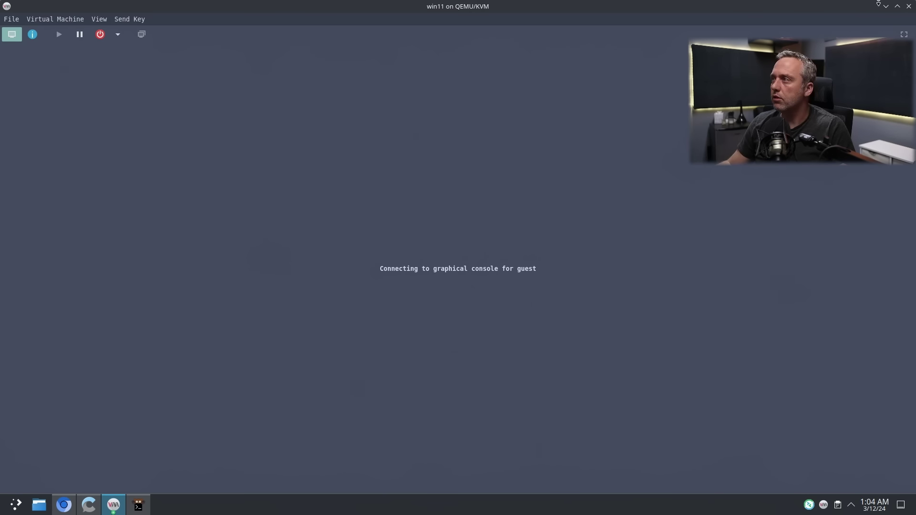
pyautogui.hotkey('ctrl', 'w')
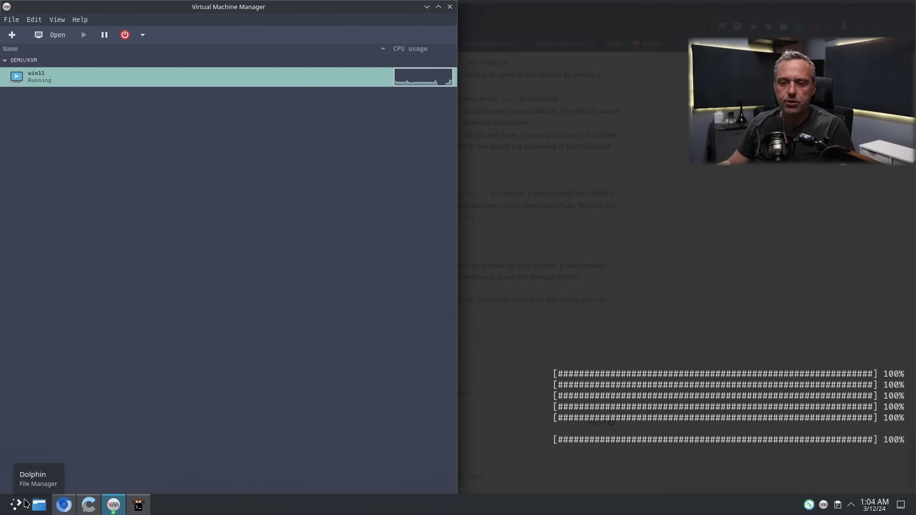
# - Try to connect to Studio-VM remotely while it boots, and close the connection window
pyautogui.rightClick(809, 505)
pyautogui.click(833, 469)
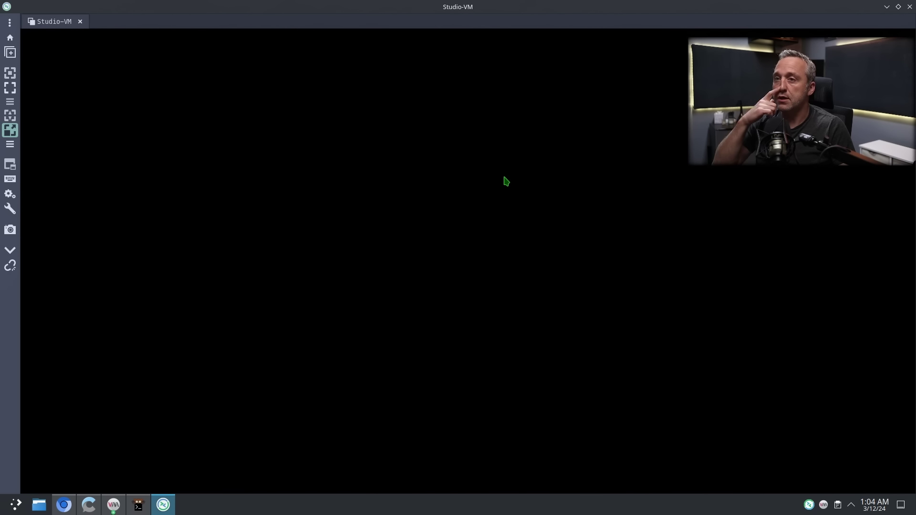
pyautogui.click(909, 7)
pyautogui.click(526, 261)
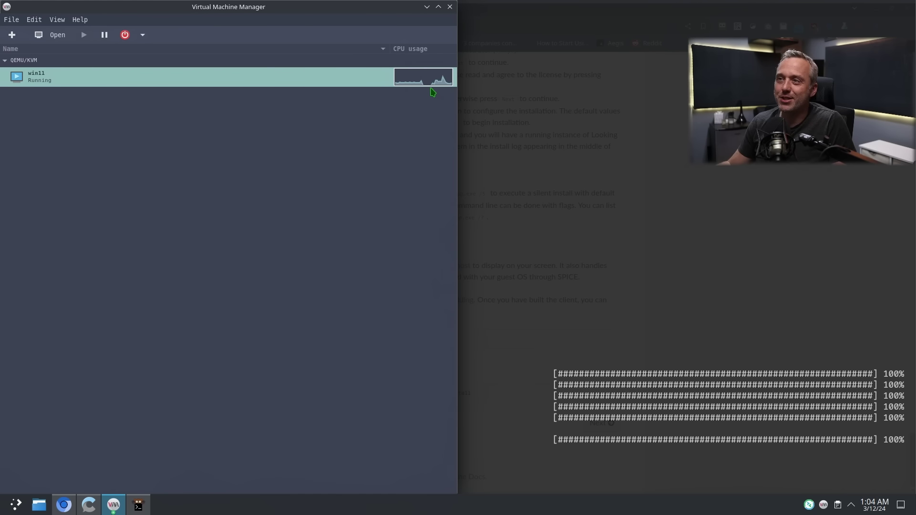
# - Connect to the Studio-VM remote session again, accepting the saved VNC password
pyautogui.click(808, 504)
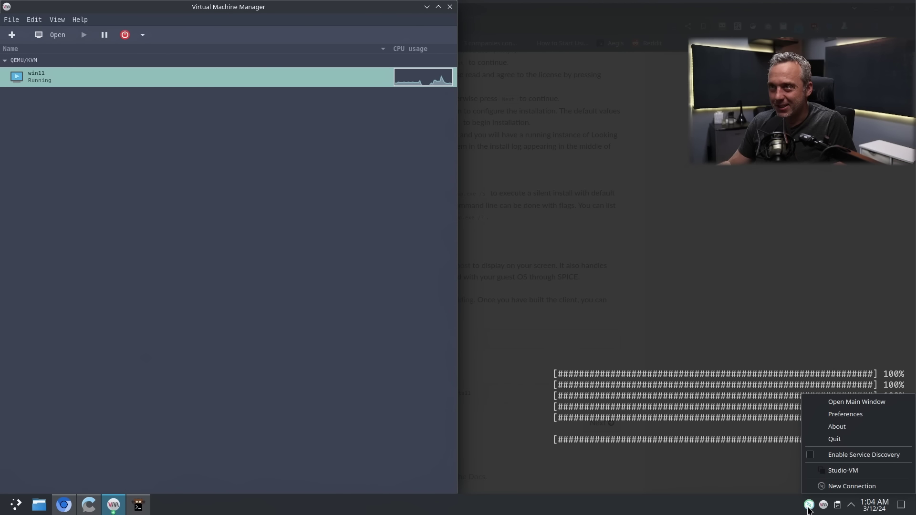
pyautogui.click(843, 470)
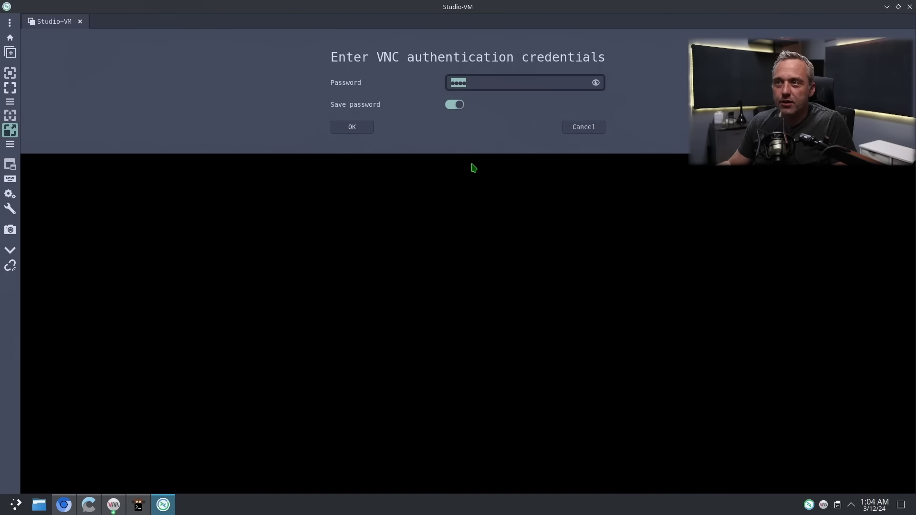
pyautogui.click(350, 127)
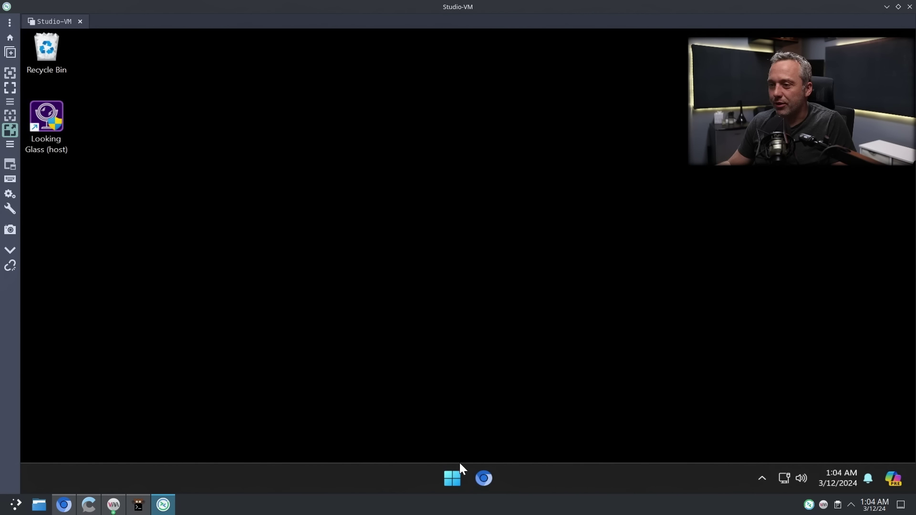
# - Check the Looking Glass (host) service in Windows Services, close the window, and disconnect the Studio-VM remote session
pyautogui.rightClick(454, 473)
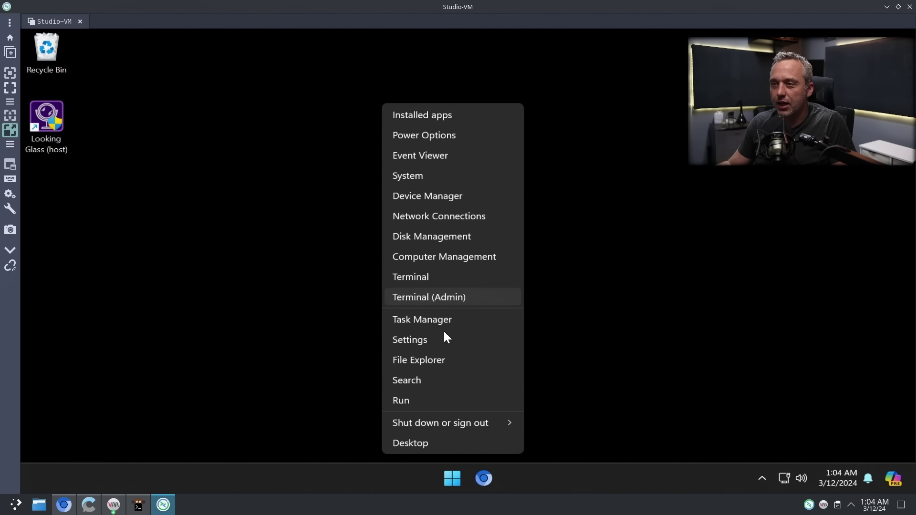
pyautogui.click(405, 397)
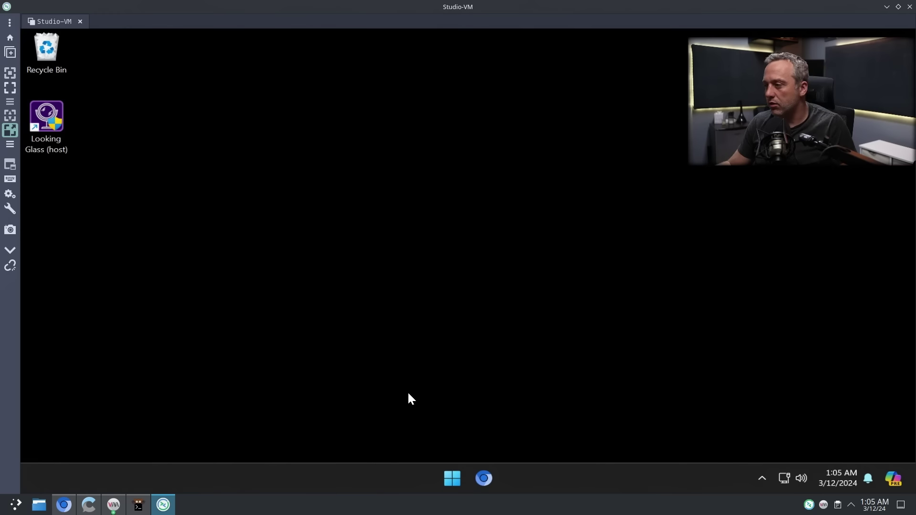
pyautogui.press('Return')
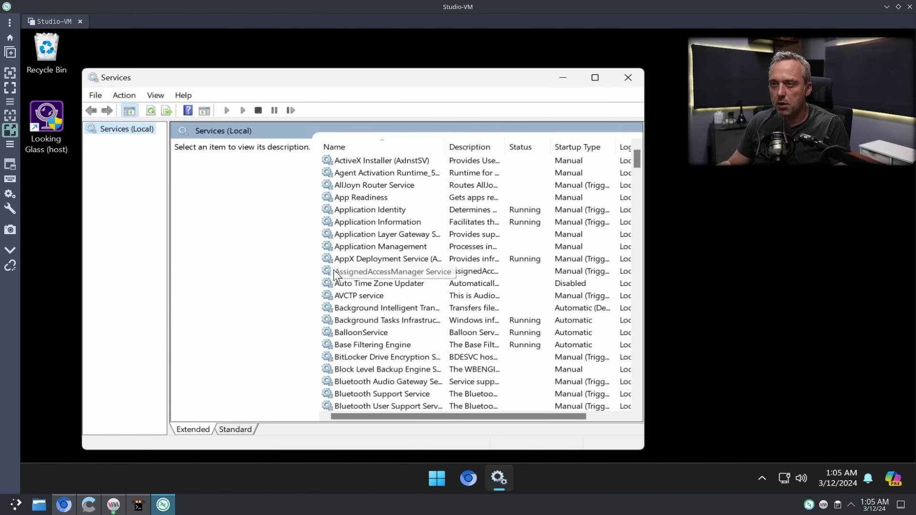
pyautogui.click(337, 271)
pyautogui.press('l')
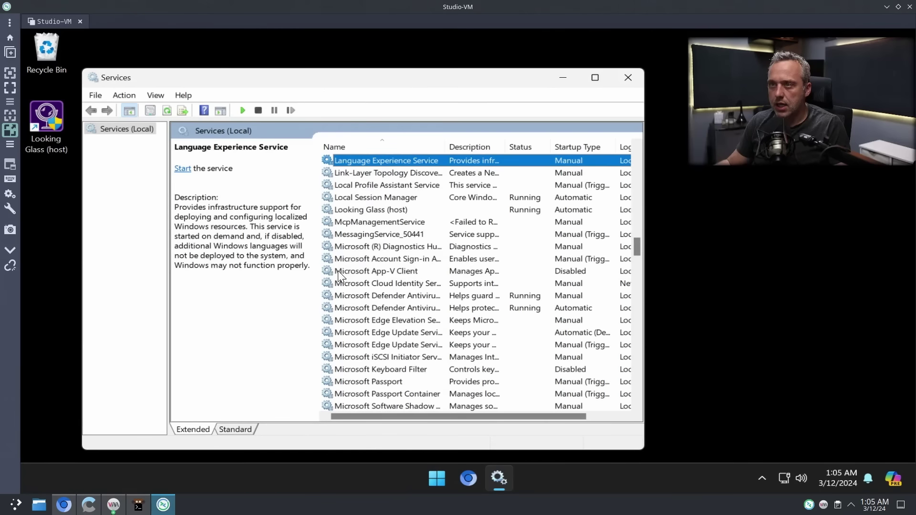
pyautogui.click(392, 210)
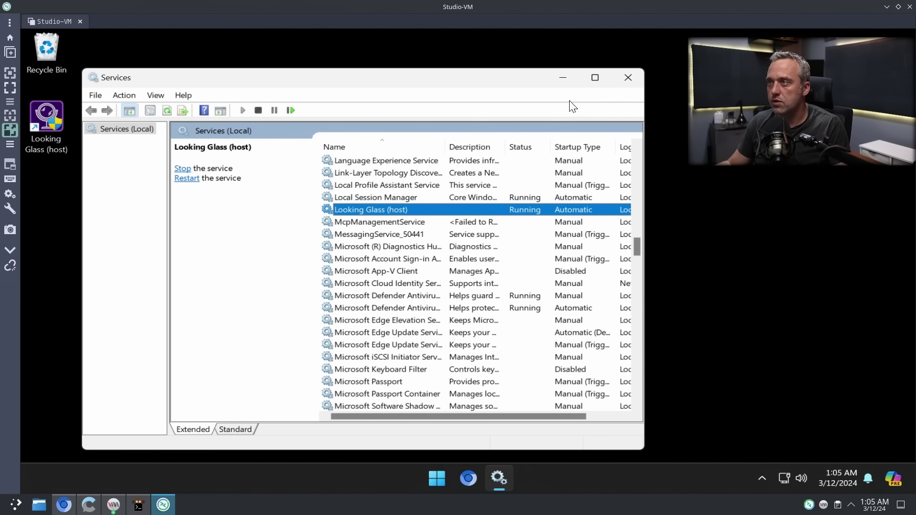
pyautogui.click(627, 77)
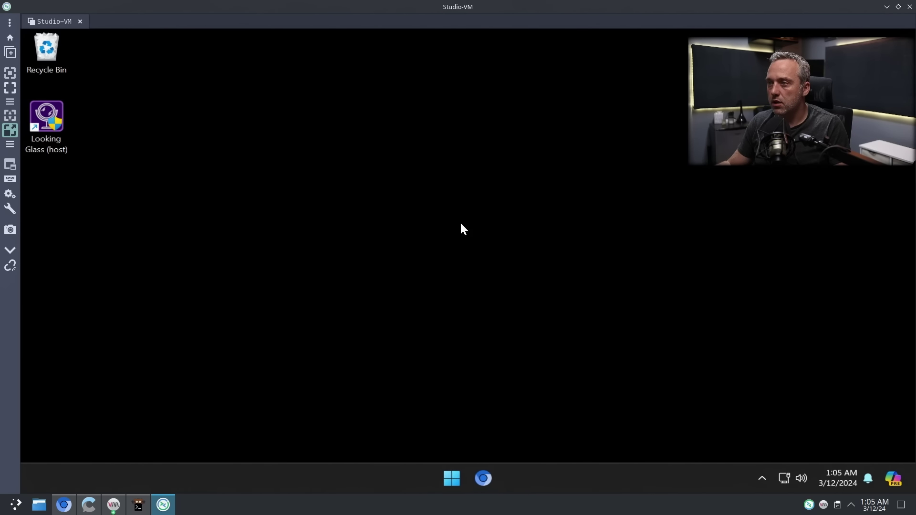
pyautogui.click(10, 266)
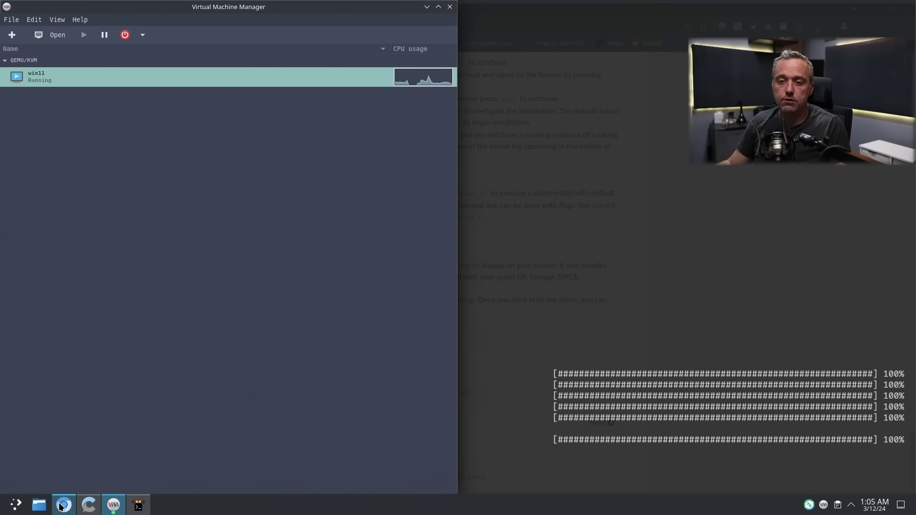
# - Try running looking-glass-host in the kitty terminal on the Linux host, and stop it
pyautogui.moveTo(143, 509)
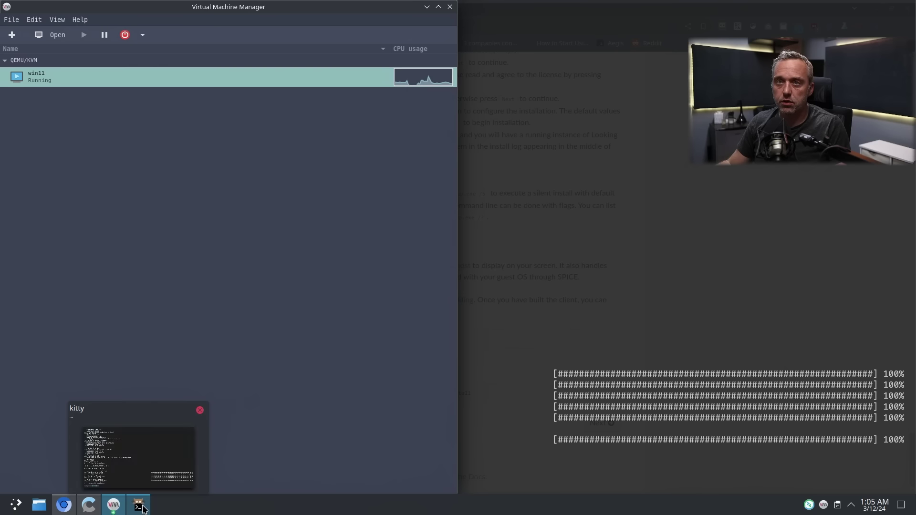
pyautogui.click(140, 508)
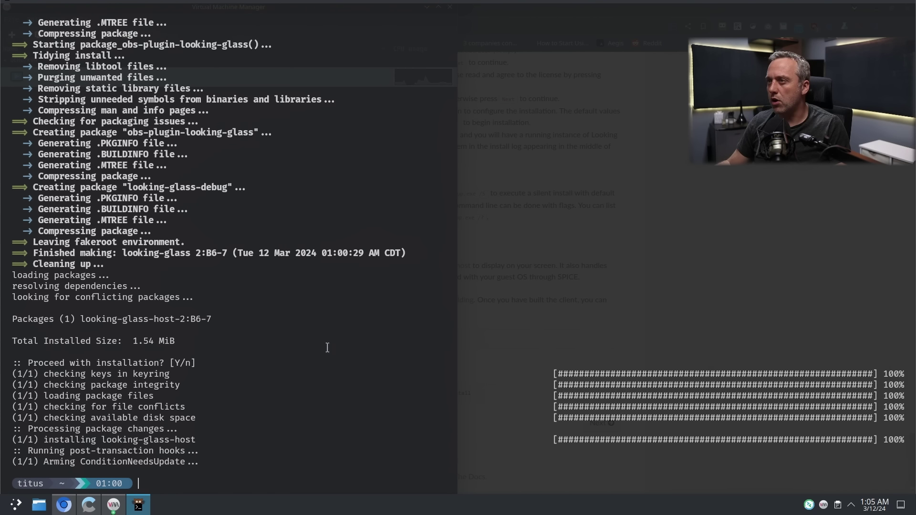
pyautogui.write('looking')
pyautogui.press('Tab')
pyautogui.press('Tab')
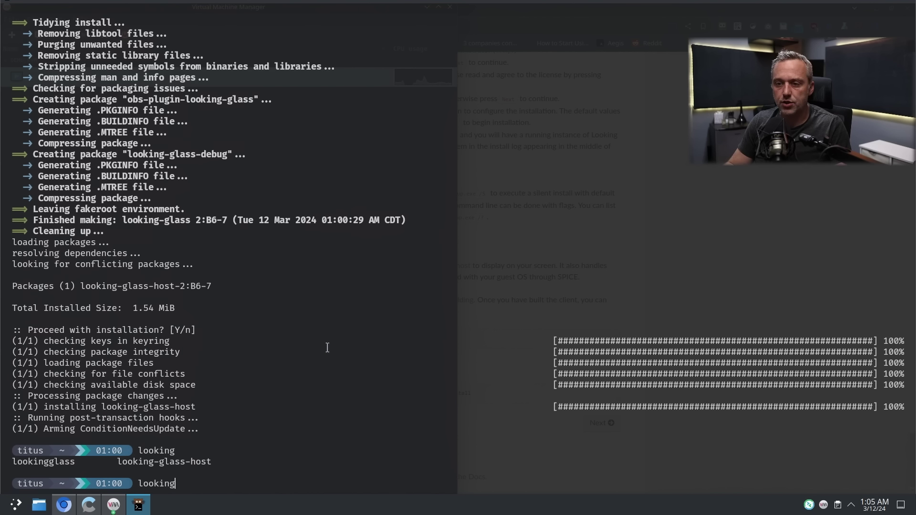
pyautogui.write('-')
pyautogui.press('Tab')
pyautogui.press('Return')
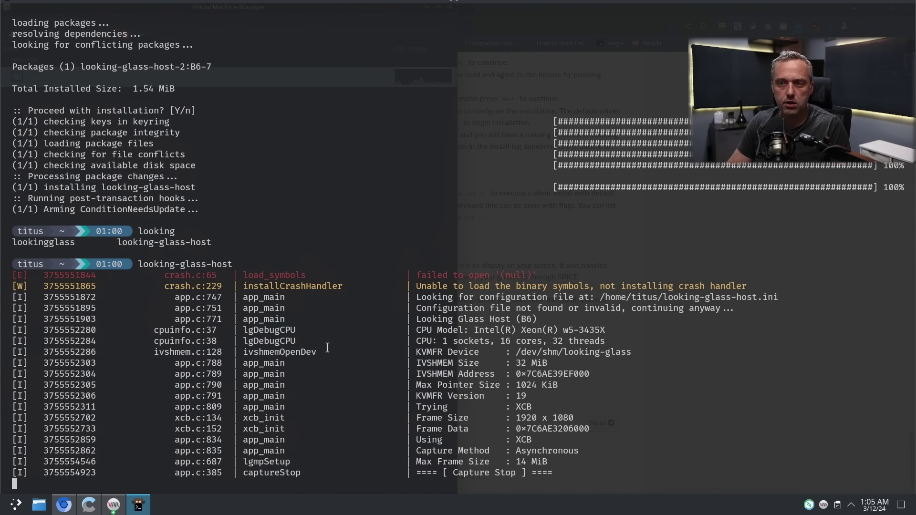
pyautogui.hotkey('ctrl', 'c')
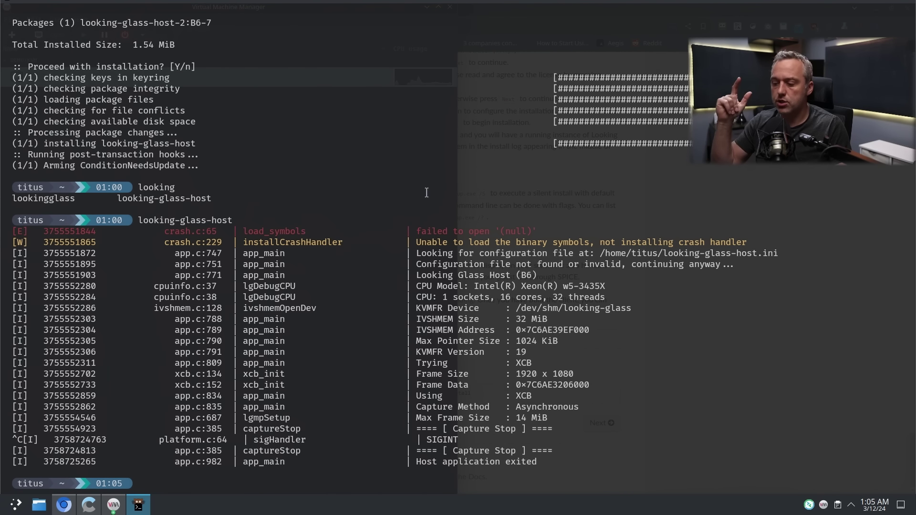
# - Search .bashrc in vim for "looking" to examine the lookingglass alias, and quit without changes
pyautogui.write('vim .bashrc')
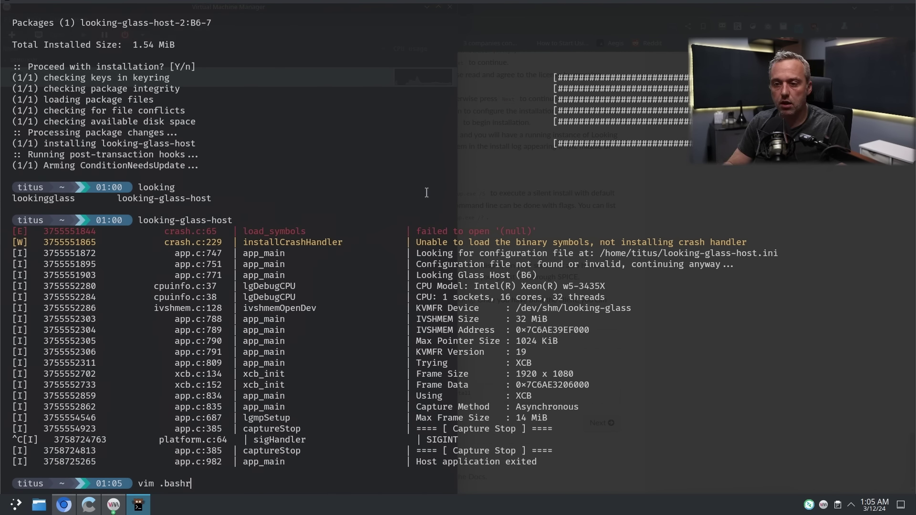
pyautogui.press('Return')
pyautogui.write('/looking')
pyautogui.press('Return')
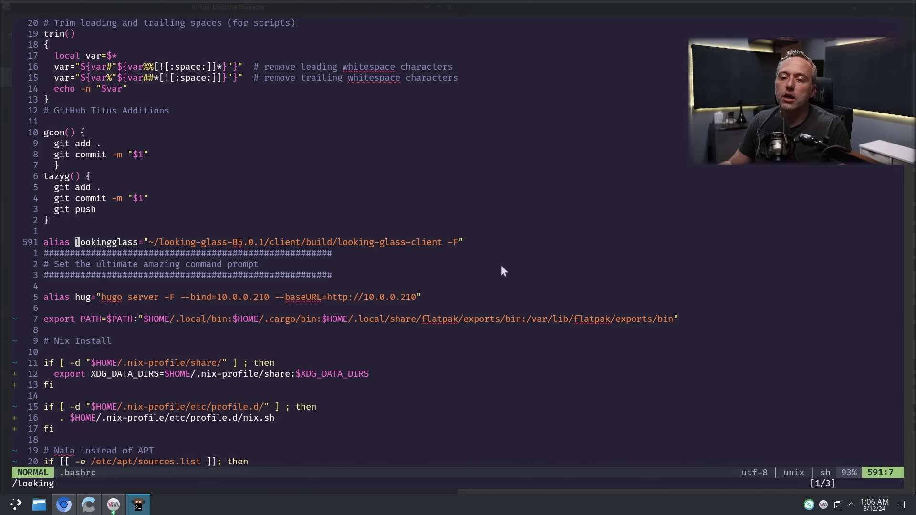
pyautogui.press('j')
pyautogui.press('j')
pyautogui.press('$')
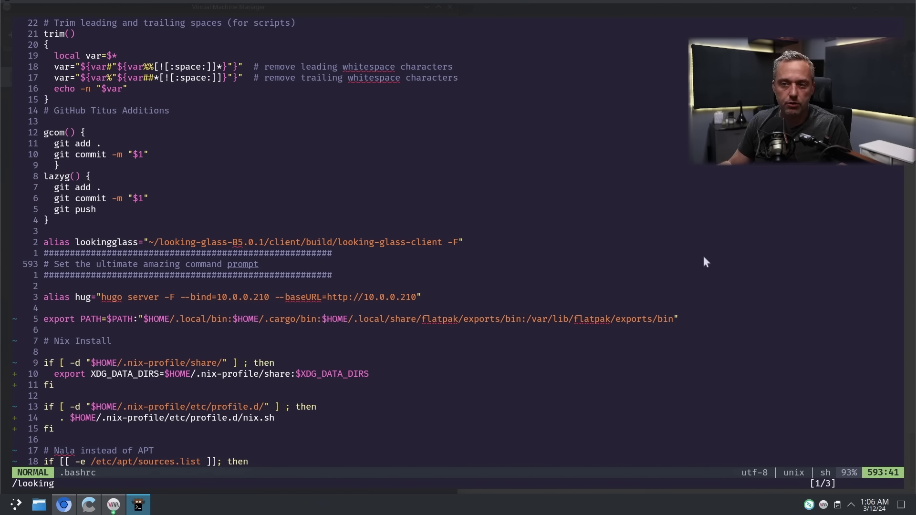
pyautogui.write(':q')
pyautogui.press('Return')
# - Remove the looking-glass-host package from the Linux host with yay -R, accepting the removal
pyautogui.write('yay ')
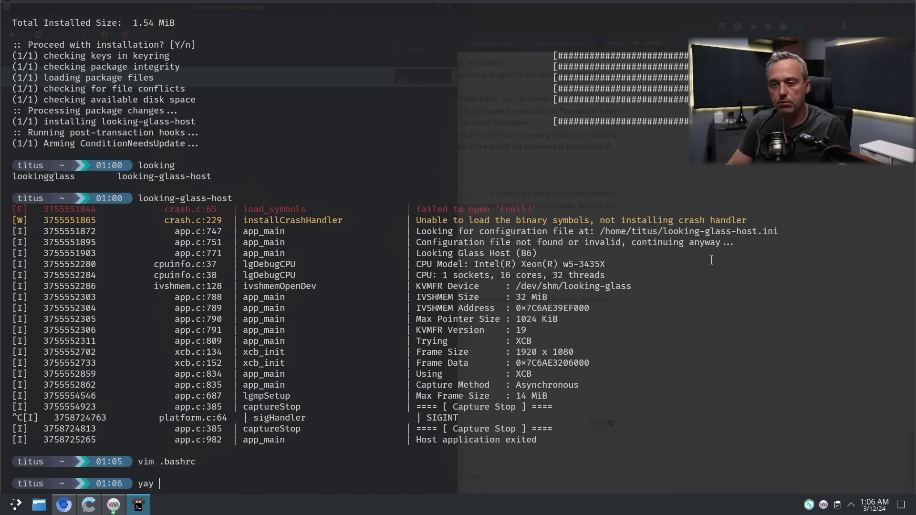
pyautogui.write('-R')
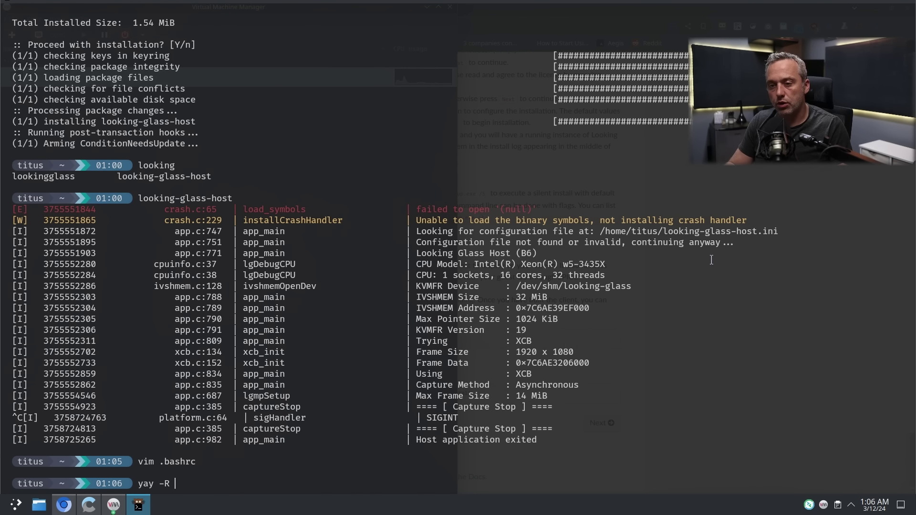
pyautogui.write(' looking')
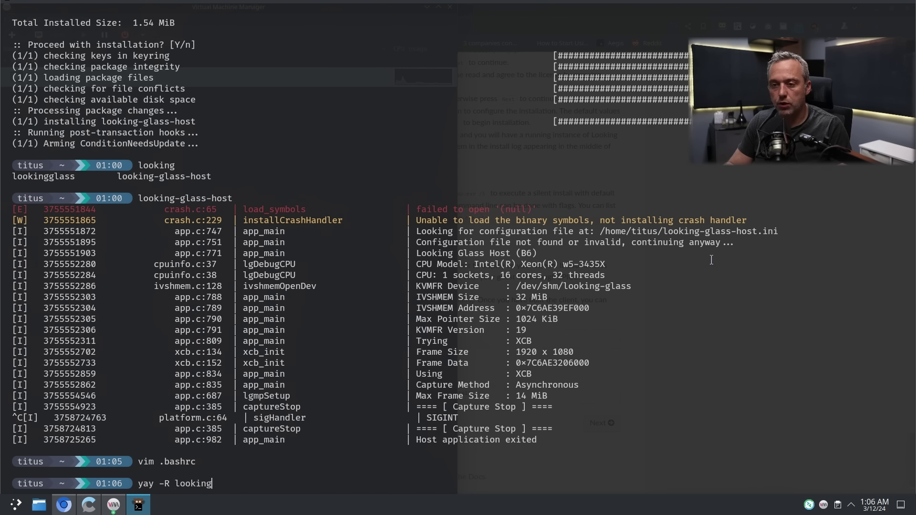
pyautogui.write('.glass-host')
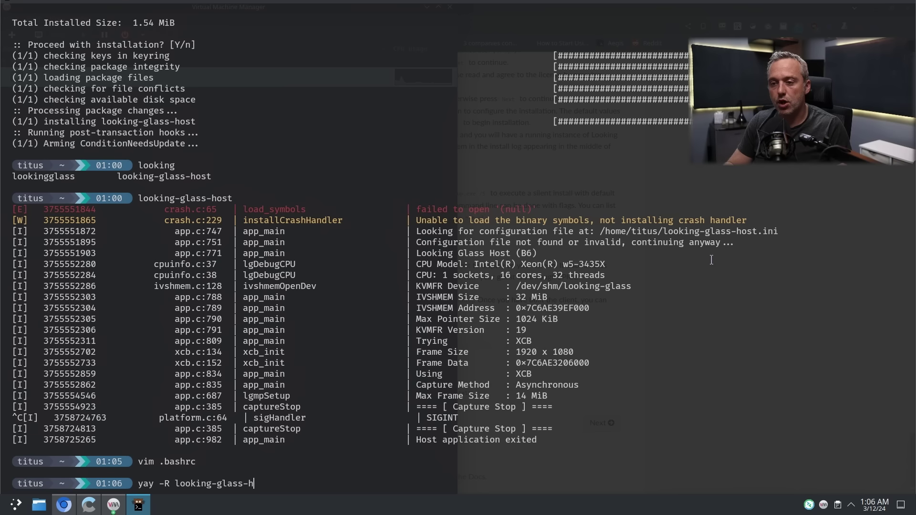
pyautogui.press('Return')
pyautogui.press('Return')
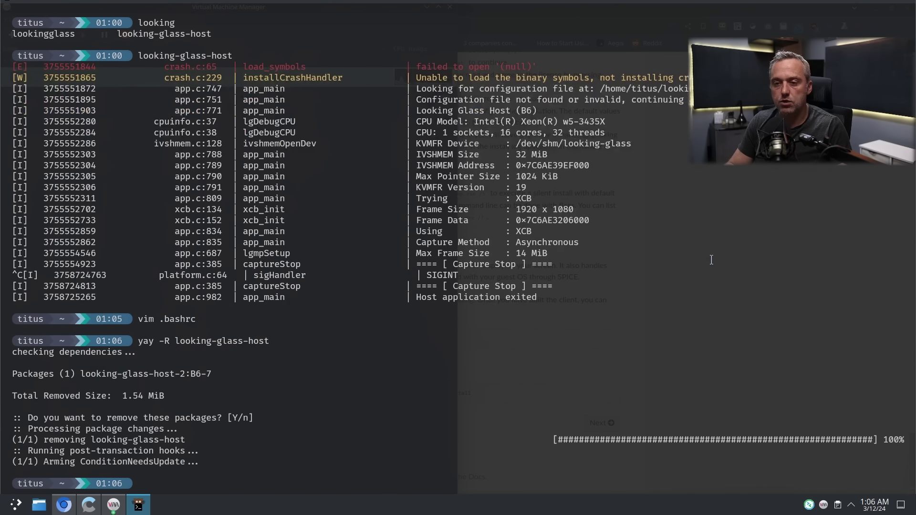
# - Install the looking-glass package with yay -S, accepting the default clean-build and diff choices and proceeding with installation
pyautogui.write('yay -S looking-glas')
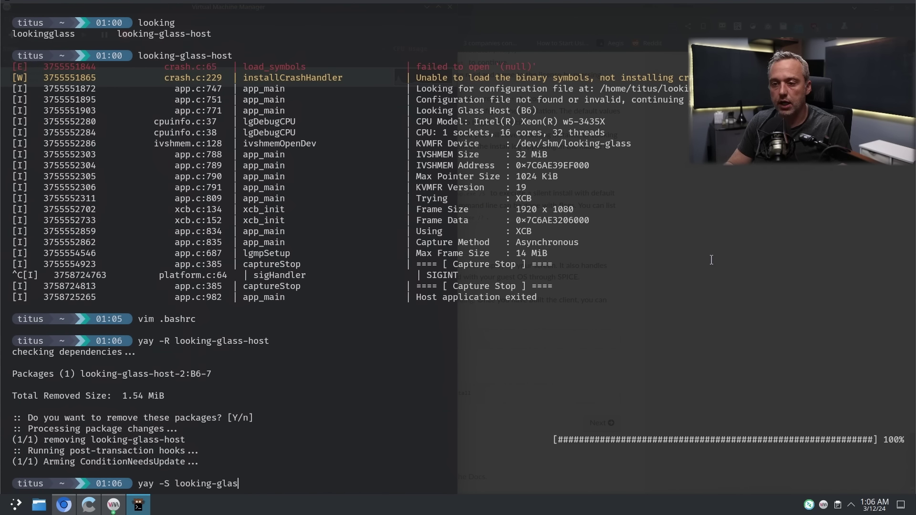
pyautogui.write('s')
pyautogui.press('Return')
pyautogui.press('Return')
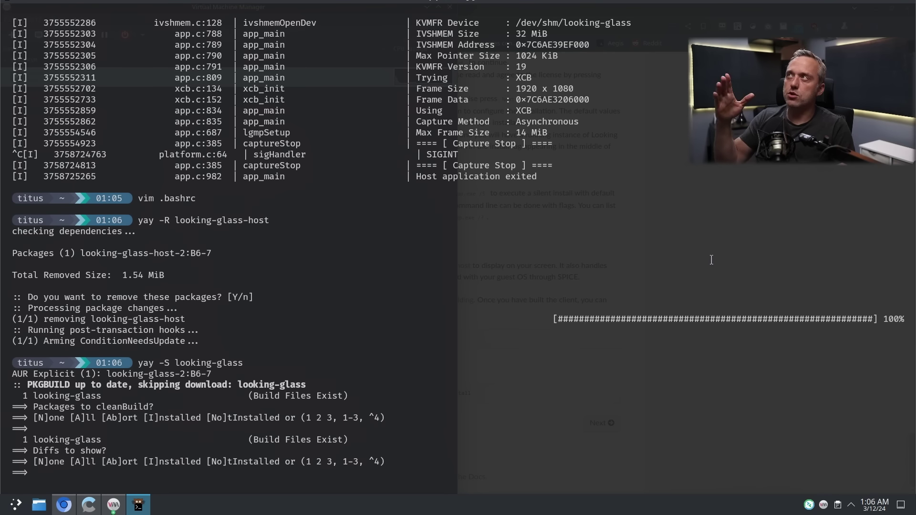
pyautogui.press('Return')
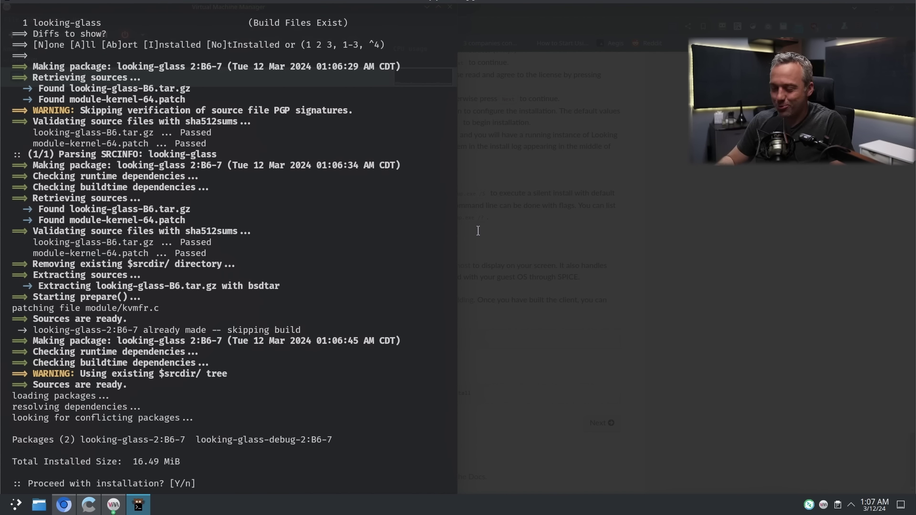
pyautogui.press('Return')
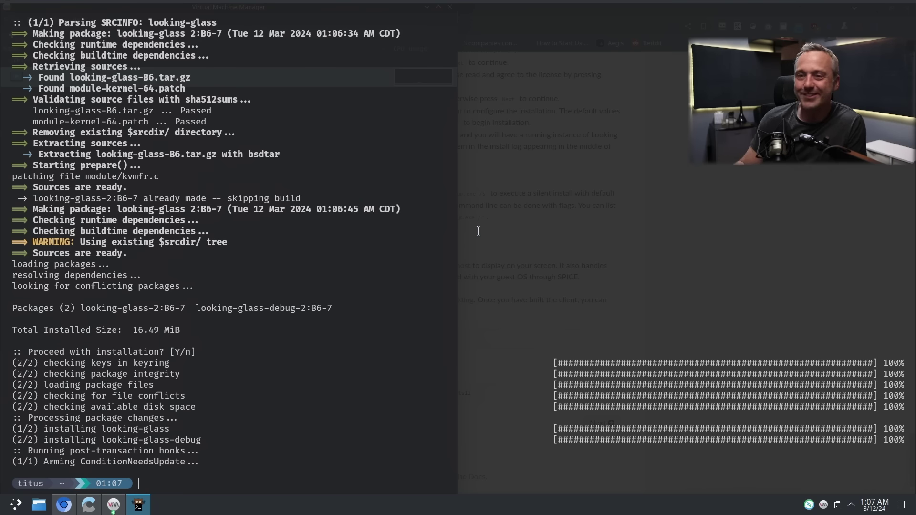
# - Try running looking-glass-client with the -F full-screen option, and interrupt it
pyautogui.write('g')
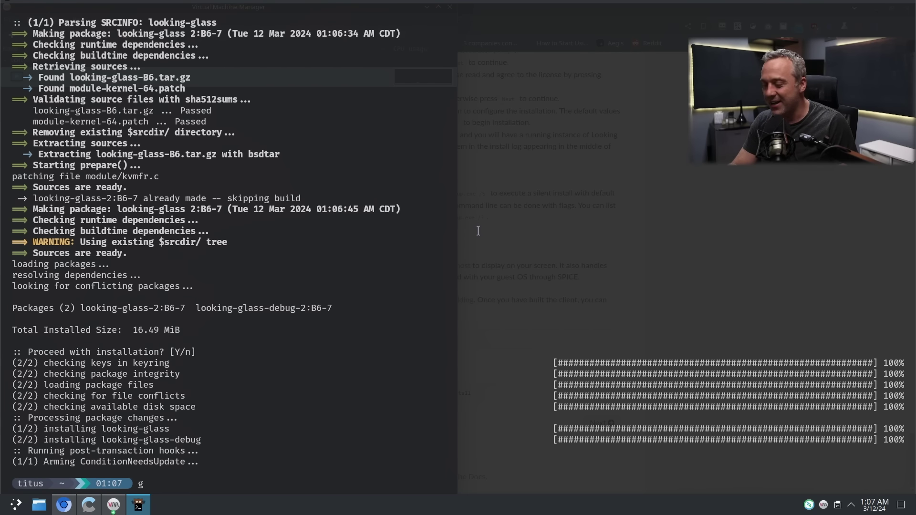
pyautogui.press('BackSpace')
pyautogui.write('looking')
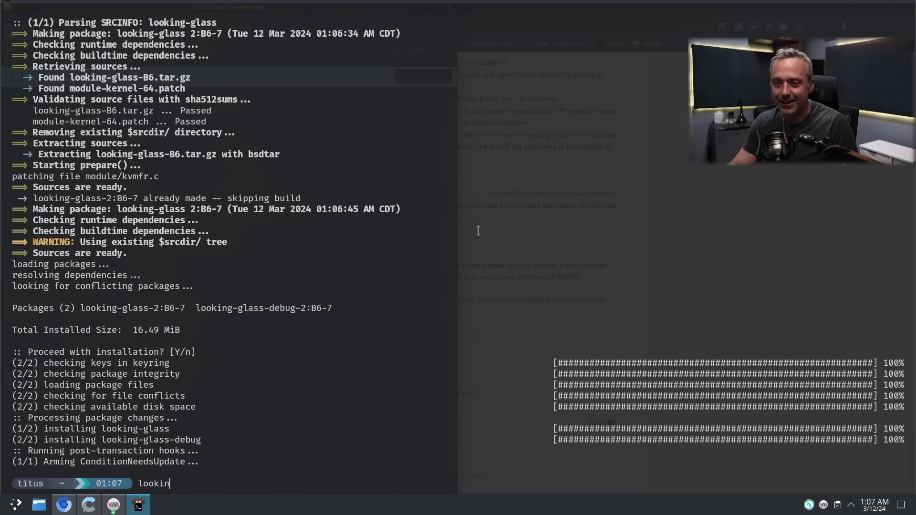
pyautogui.press('Tab')
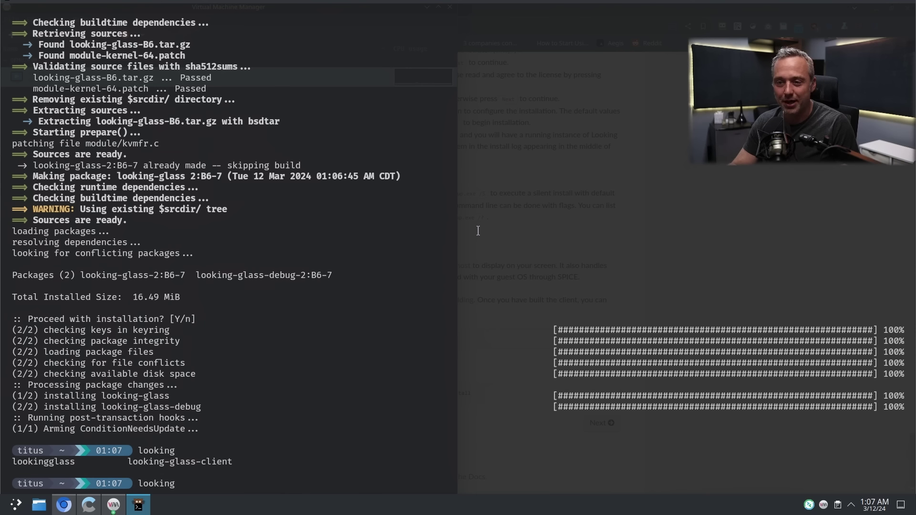
pyautogui.write('-glas')
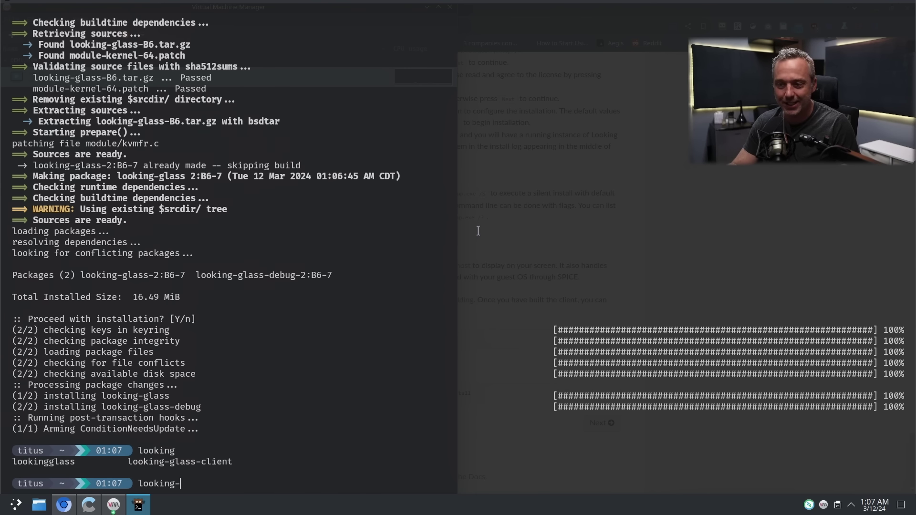
pyautogui.press('Tab')
pyautogui.write('-F')
pyautogui.press('Return')
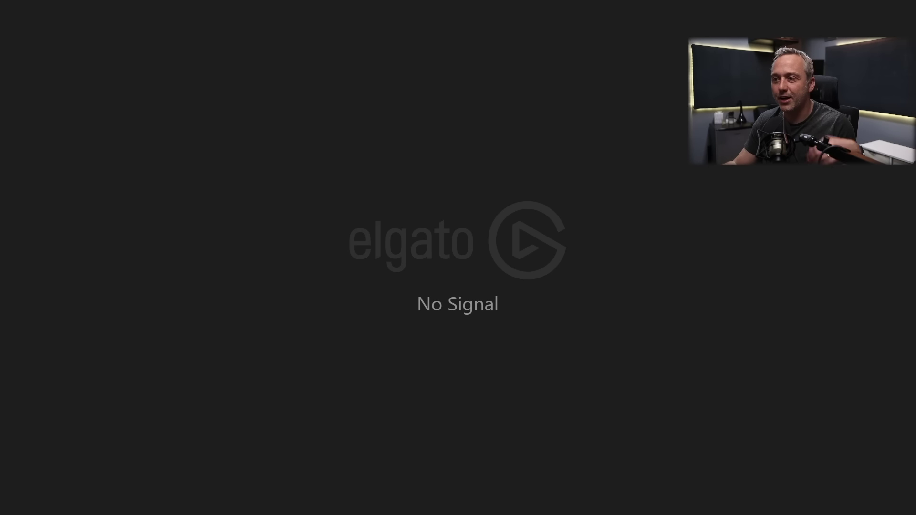
pyautogui.hotkey('ctrl', 'c')
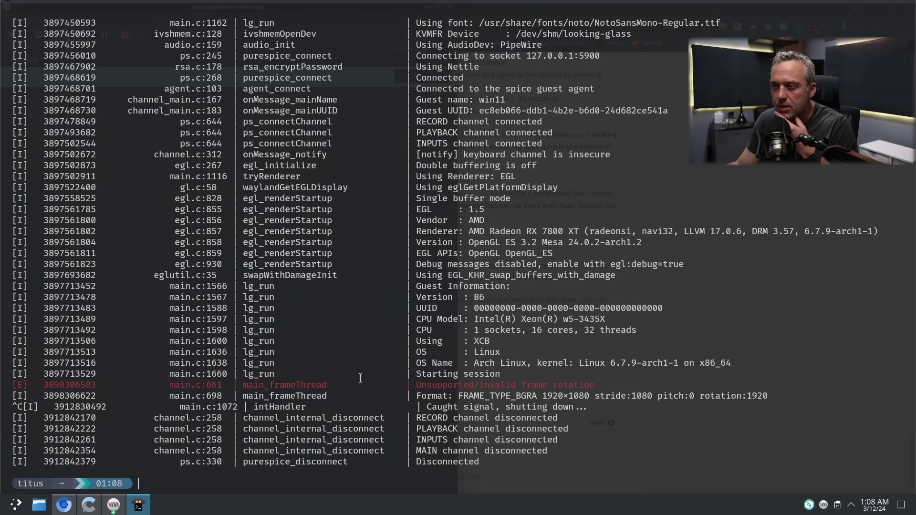
# - Review the client's log output, and look up the shared-memory Permissions section on the Looking Glass B6 installation page in the browser
pyautogui.scroll(2, 464, 363)
pyautogui.scroll(3, 465, 363)
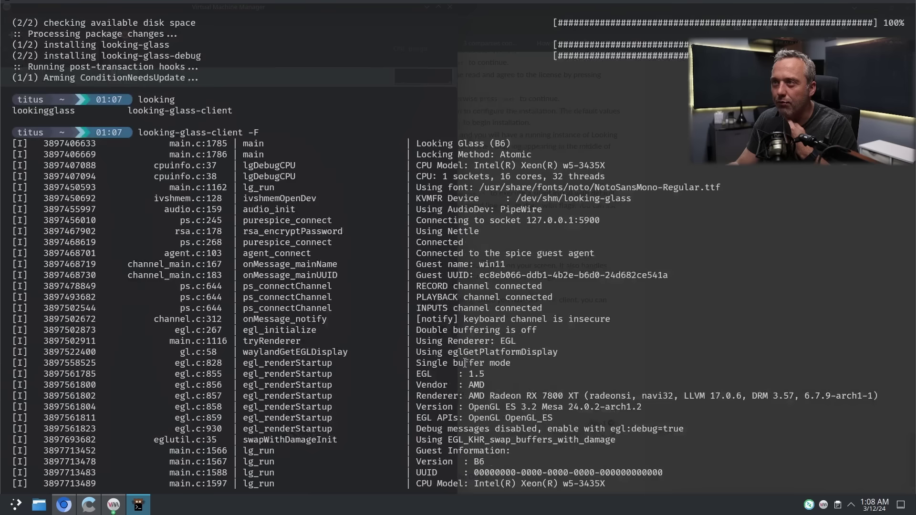
pyautogui.scroll(-5, 465, 363)
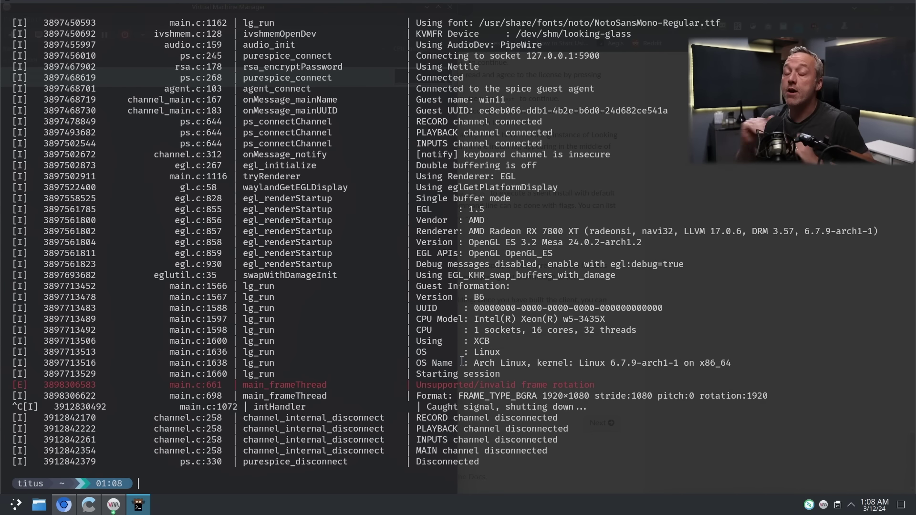
pyautogui.click(63, 504)
pyautogui.scroll(12, 365, 377)
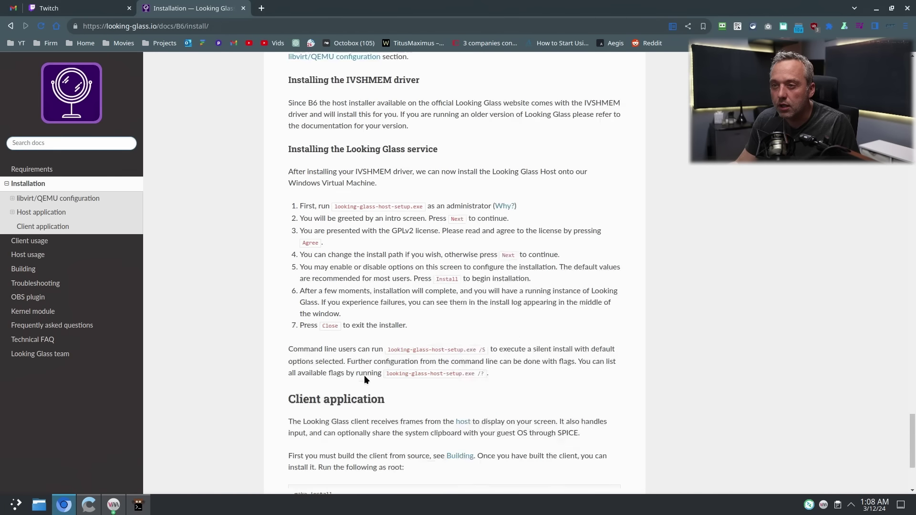
pyautogui.scroll(15, 360, 379)
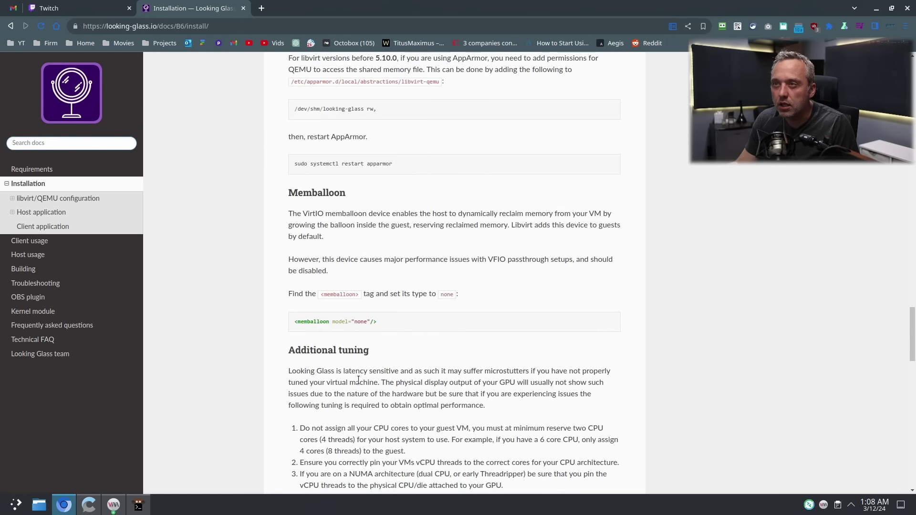
pyautogui.scroll(6, 331, 342)
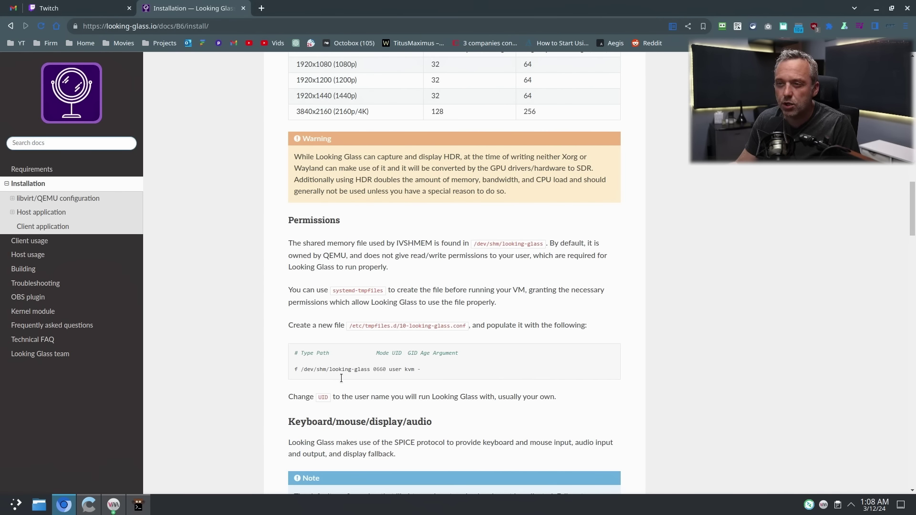
# - List the contents of /dev/shm/ in the terminal, with -al for ownership and permissions, to examine the looking-glass file
pyautogui.click(139, 505)
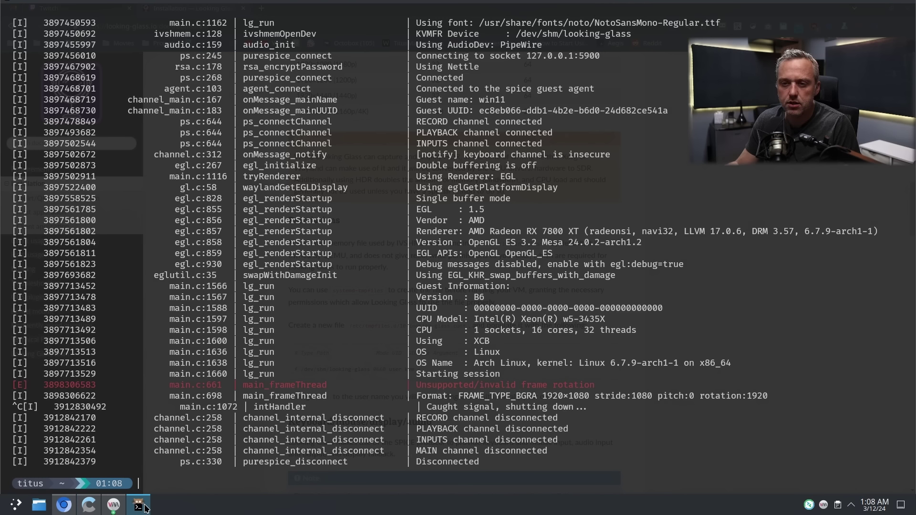
pyautogui.write('ls /dev/shm/')
pyautogui.press('Return')
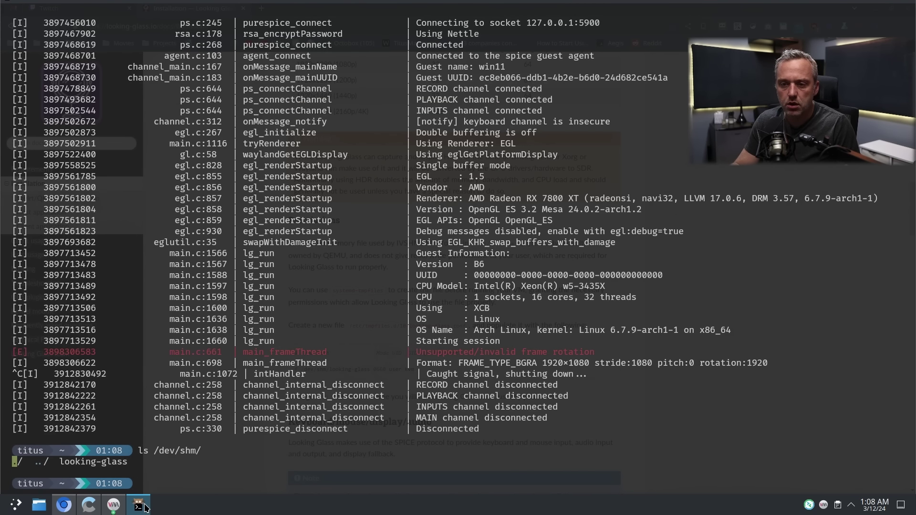
pyautogui.press('Up')
pyautogui.write('-al')
pyautogui.press('Return')
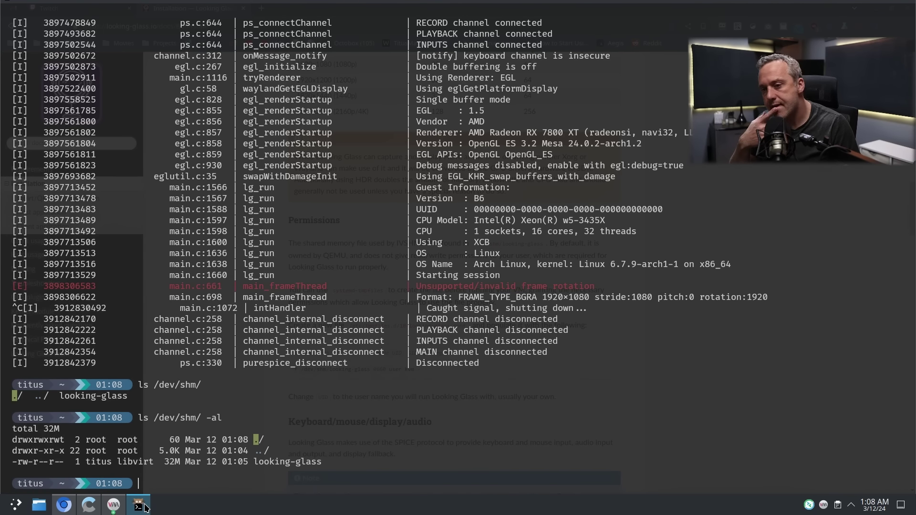
# - Try launching looking-glass-client in full-screen mode, and interrupt it
pyautogui.write('looking-glass-client -f')
pyautogui.press('Return')
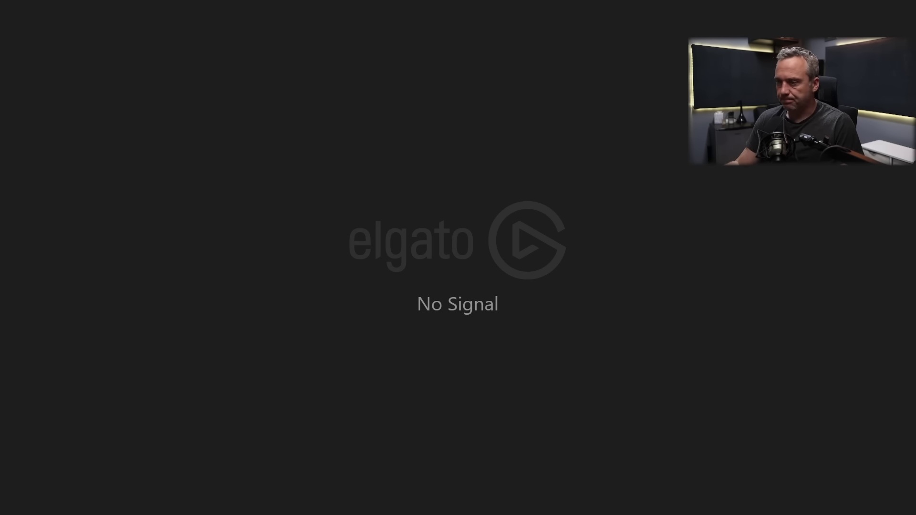
# - Print the looking-glass-client --help output and examine the input, spice, audio, egl and opengl options
pyautogui.write('-glass')
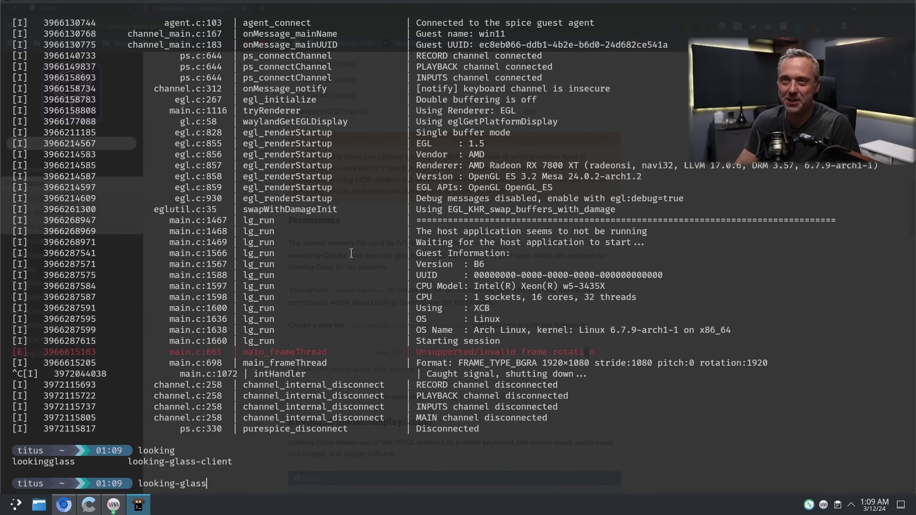
pyautogui.press('Tab')
pyautogui.write('--help')
pyautogui.press('Return')
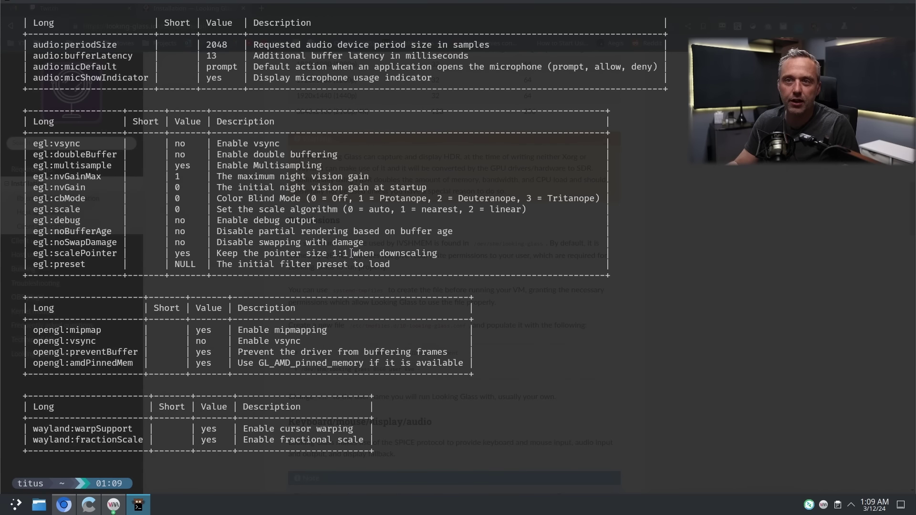
pyautogui.scroll(2, 206, 254)
pyautogui.scroll(5, 206, 255)
pyautogui.scroll(-7, 206, 254)
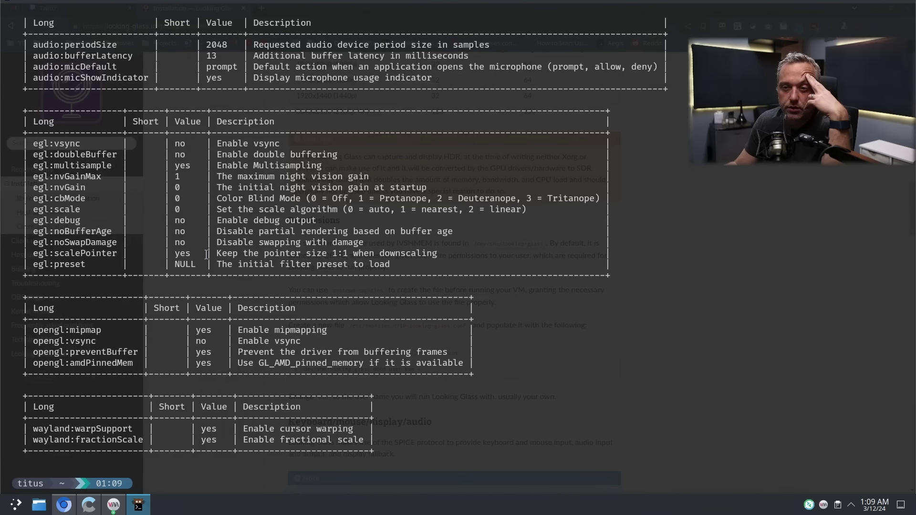
pyautogui.scroll(2, 93, 350)
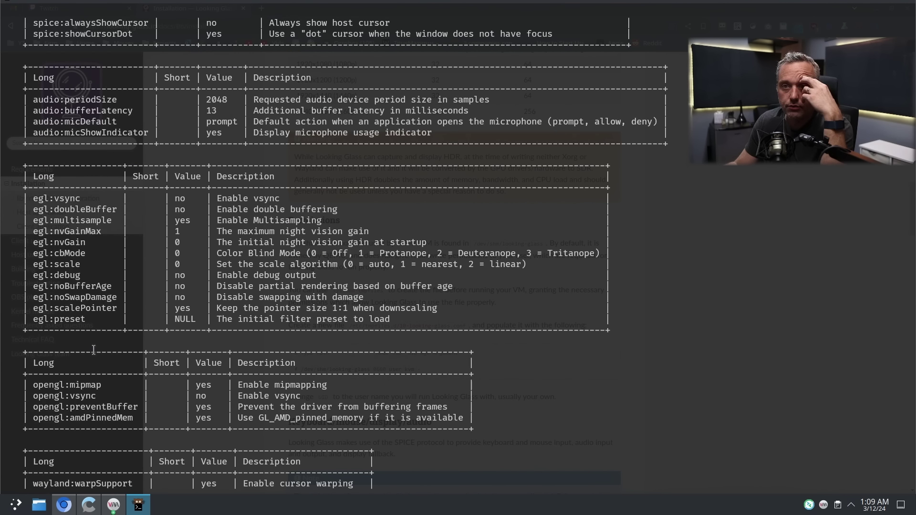
pyautogui.scroll(9, 93, 350)
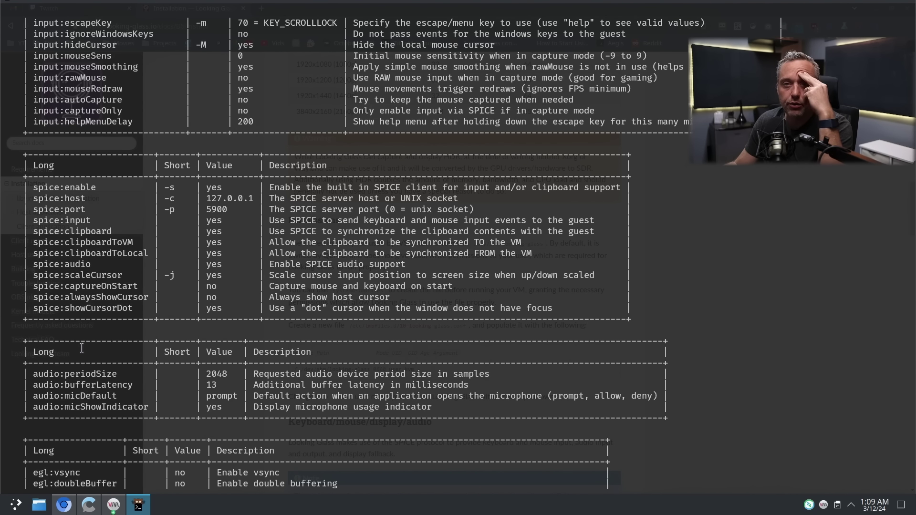
pyautogui.scroll(8, 82, 349)
# - Open the looking-glass.io downloads page in a new browser tab and download the official B6 Windows Host Binary
pyautogui.press('F12')
pyautogui.click(260, 8)
pyautogui.write('lookin')
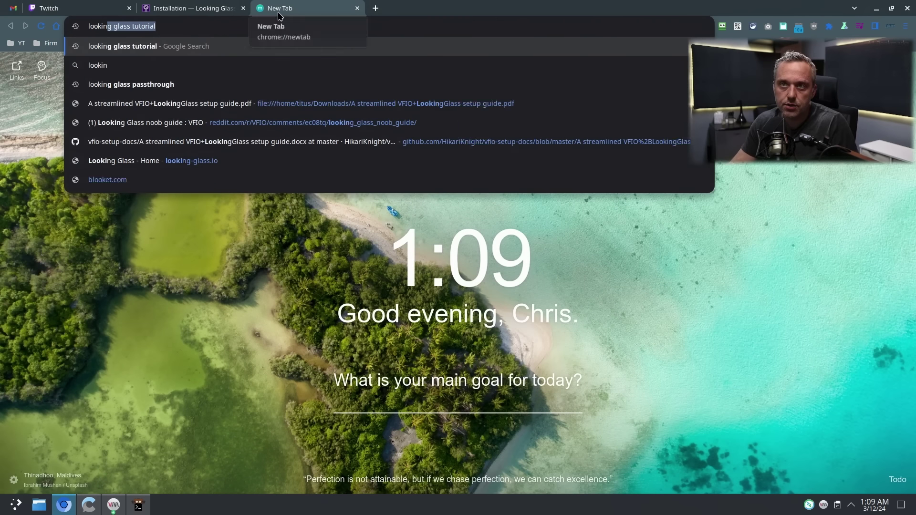
pyautogui.write('g glass.io')
pyautogui.press('Return')
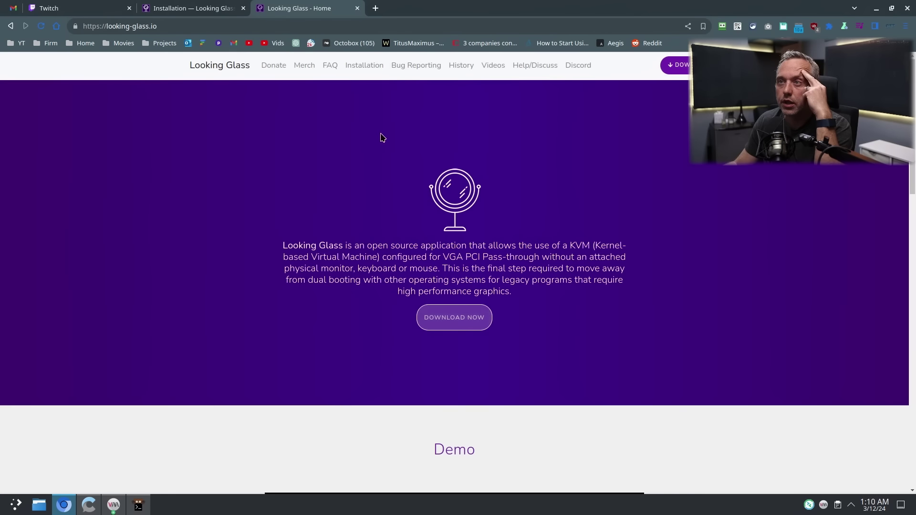
pyautogui.click(464, 319)
pyautogui.scroll(-6, 353, 307)
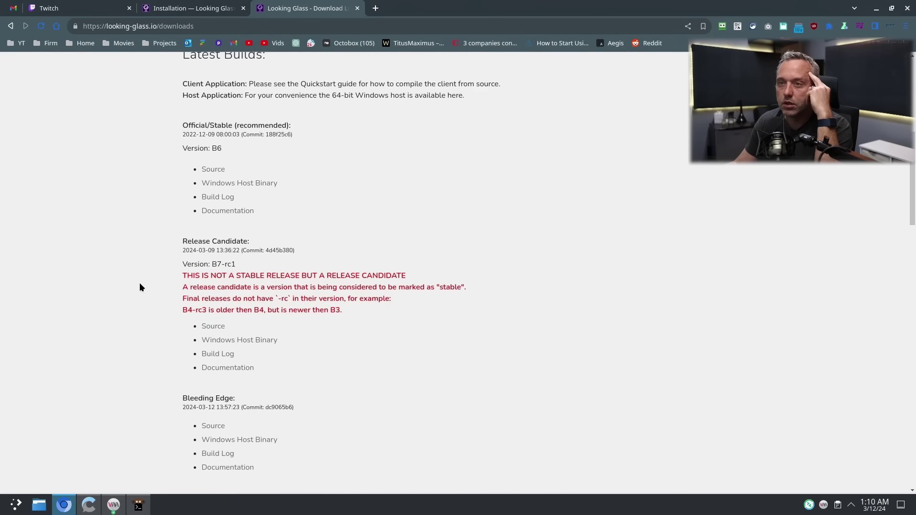
pyautogui.click(238, 184)
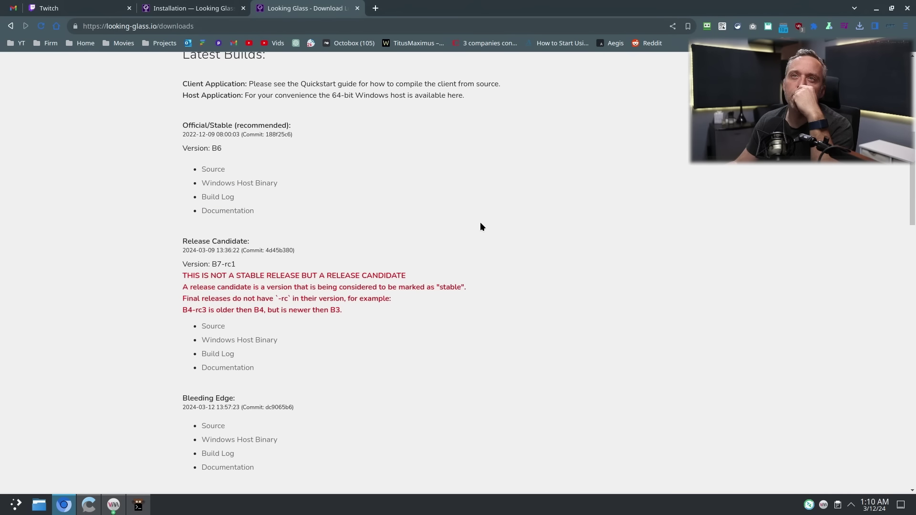
# - Return to the terminal, rerun looking-glass-client from the command history with its option retyped, and interrupt it
pyautogui.click(877, 8)
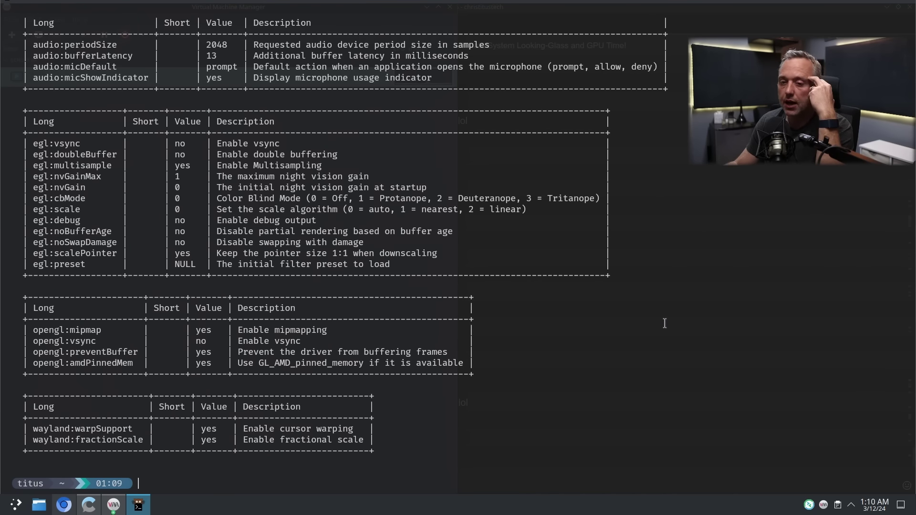
pyautogui.press('Up')
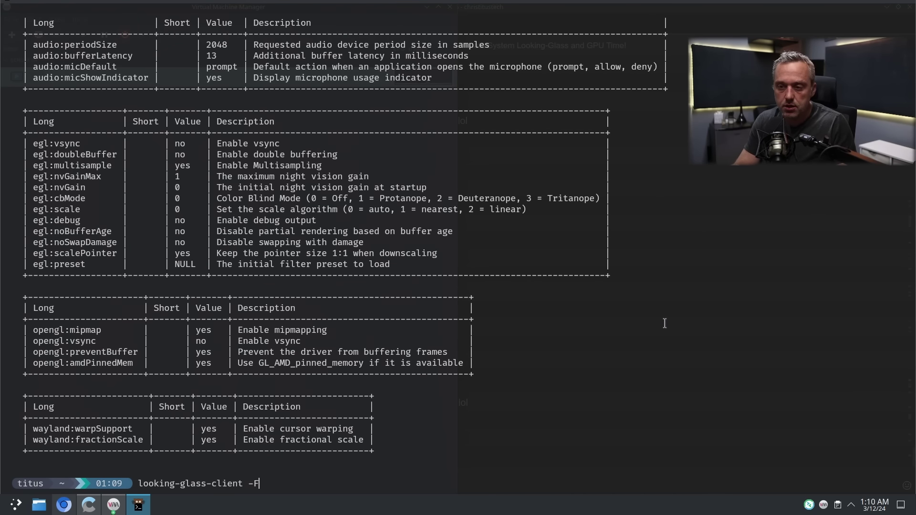
pyautogui.press('BackSpace')
pyautogui.press('BackSpace')
pyautogui.press('BackSpace')
pyautogui.press('BackSpace')
pyautogui.press('BackSpace')
pyautogui.press('BackSpace')
pyautogui.write('-f')
pyautogui.press('Return')
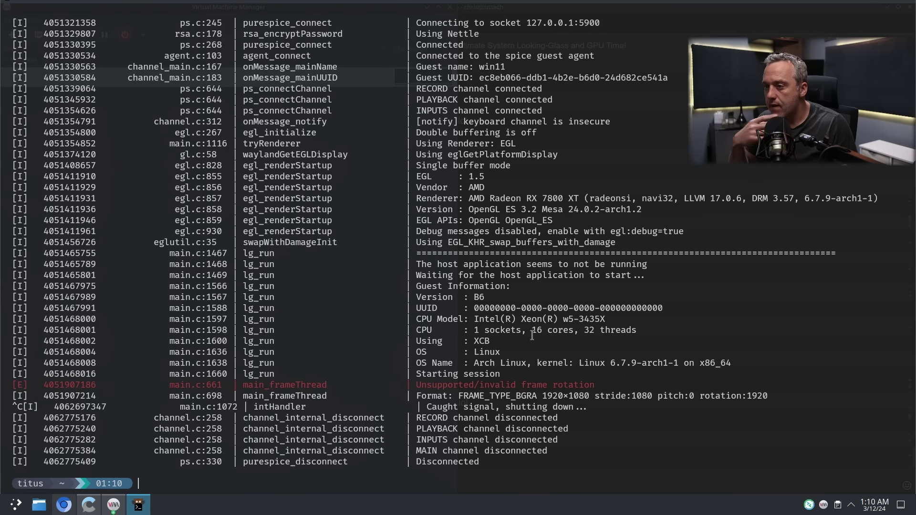
# - Copy the frame-rotation error from the client log and search the web for "looking glass Unsupported/invalid frame rotation"
pyautogui.moveTo(416, 386); pyautogui.dragTo(749, 388)
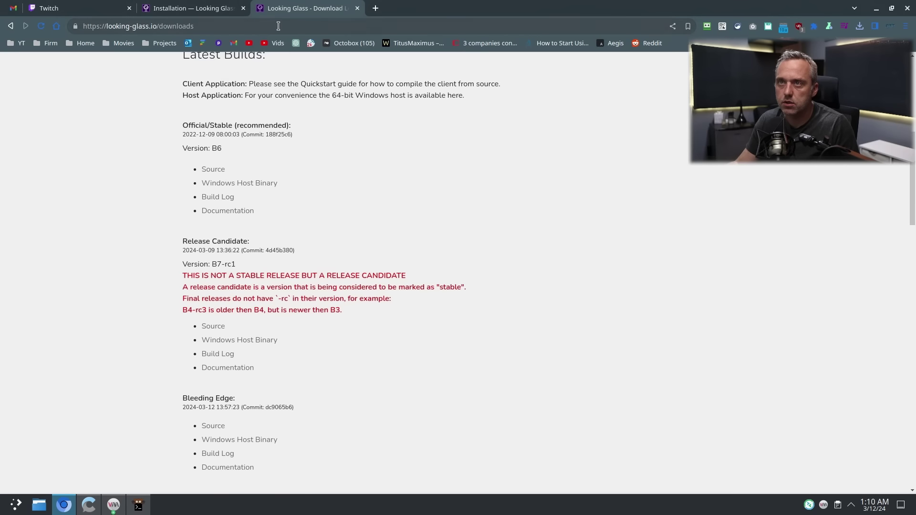
pyautogui.click(375, 8)
pyautogui.write('looking glass')
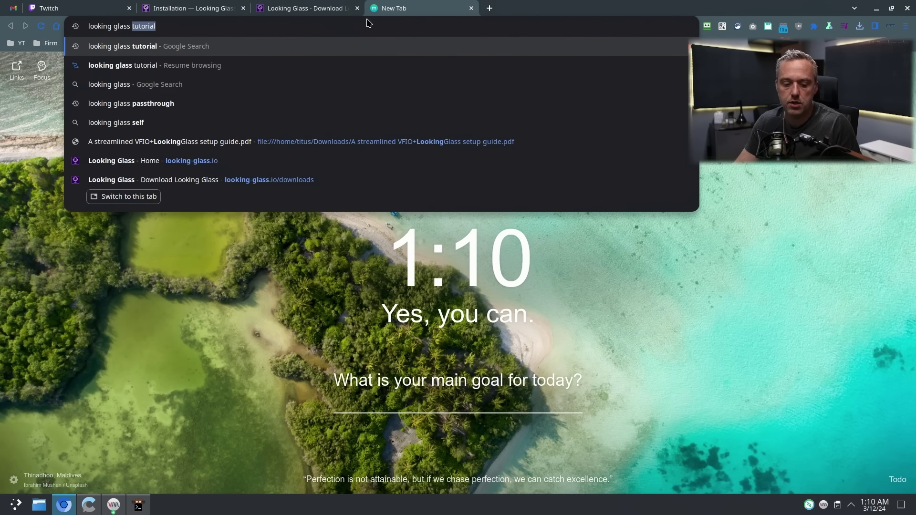
pyautogui.write('Unsupported/invalid frame rotation')
pyautogui.press('Return')
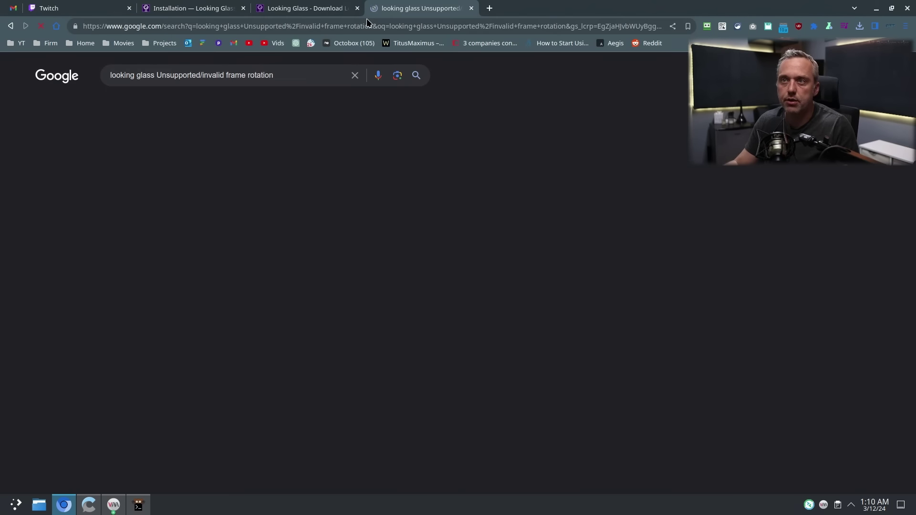
# - Check the Looking Glass Factory Troubleshooting page for a related issue, and go back to look through the other search results
pyautogui.click(143, 163)
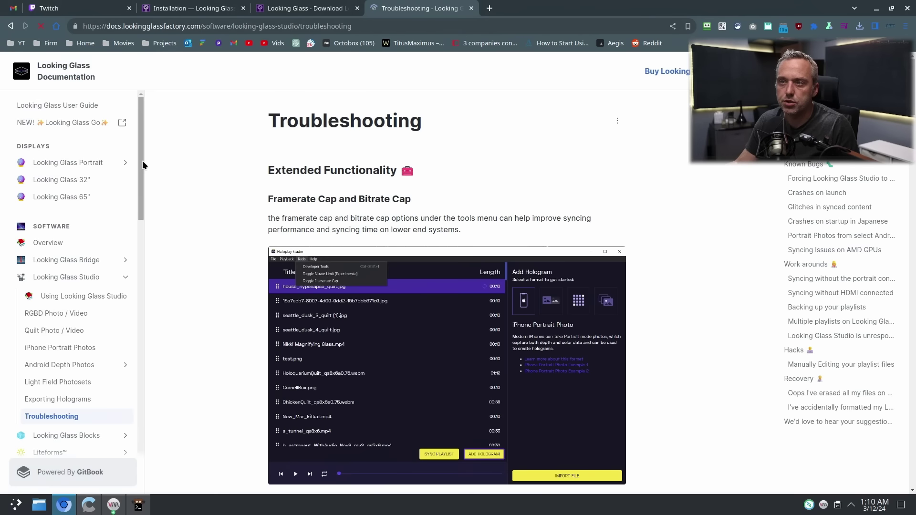
pyautogui.scroll(-7, 196, 196)
pyautogui.scroll(-8, 233, 216)
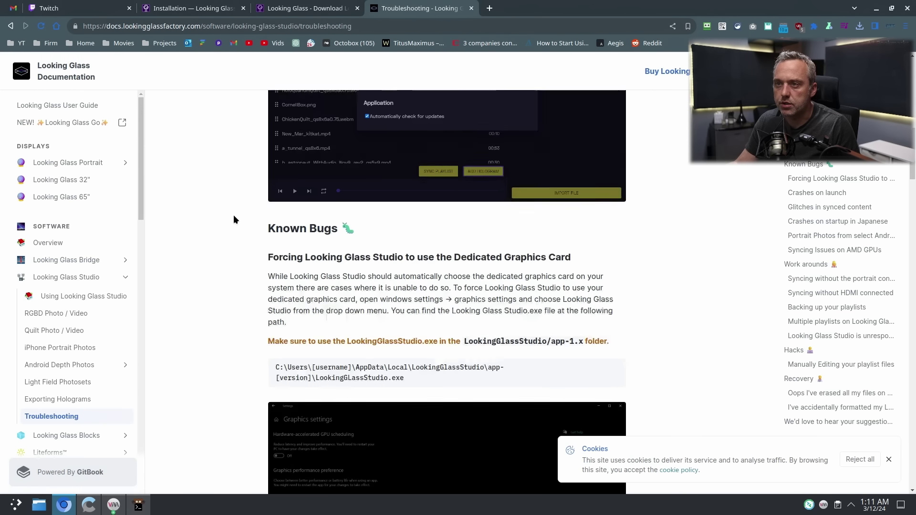
pyautogui.scroll(-8, 235, 211)
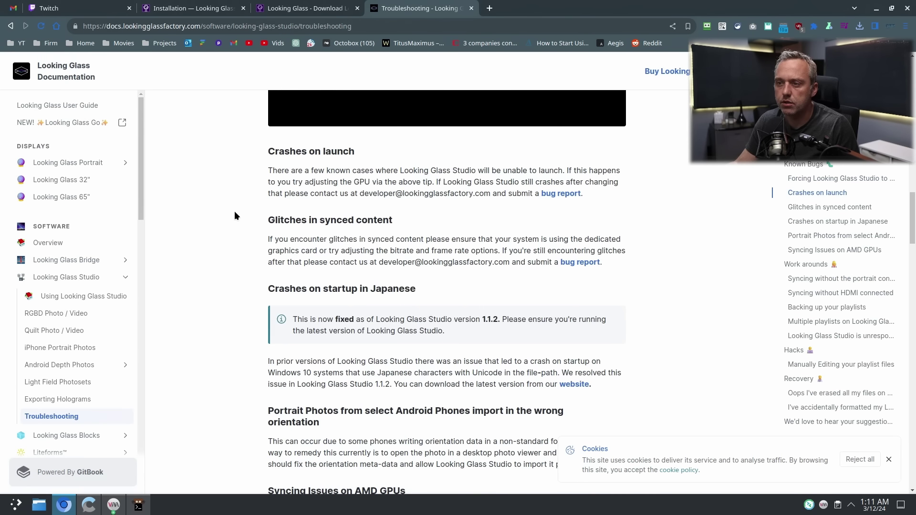
pyautogui.click(11, 26)
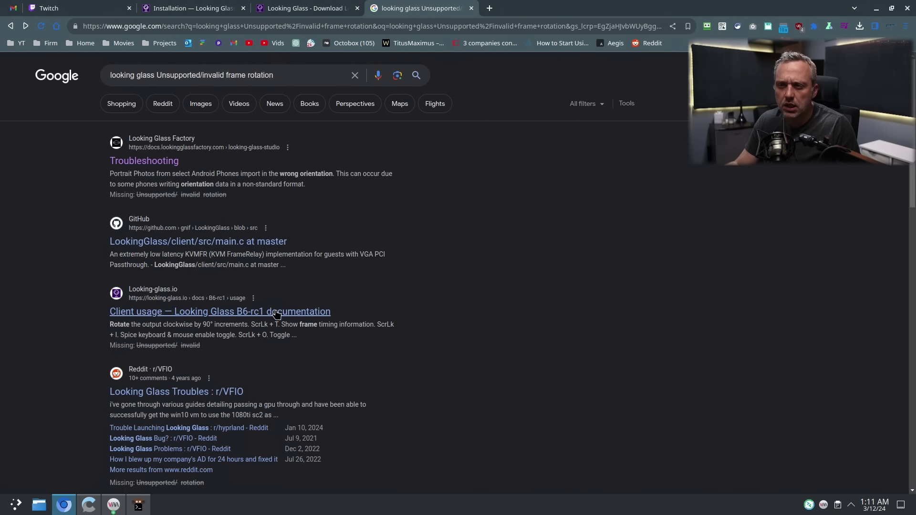
pyautogui.scroll(-2, 251, 334)
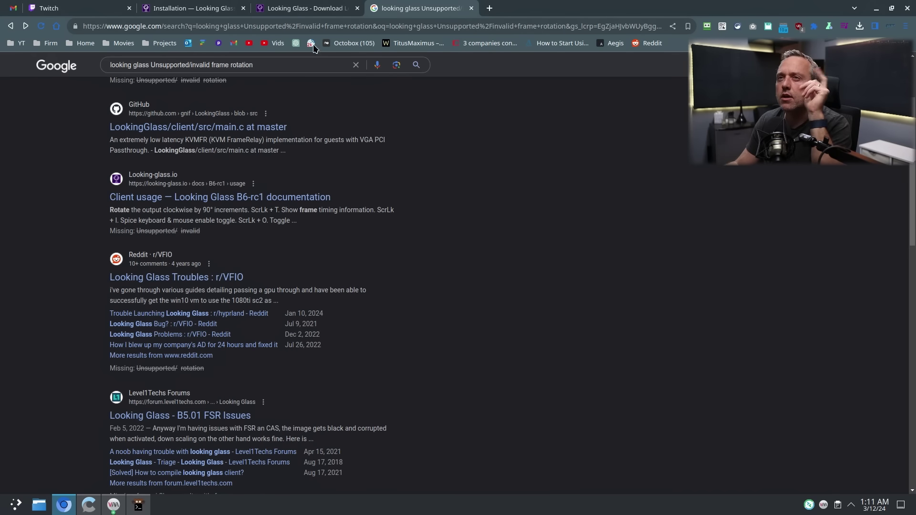
# - Look up the Client application section of the Looking Glass B6 installation documentation and follow it to the Building instructions
pyautogui.click(310, 13)
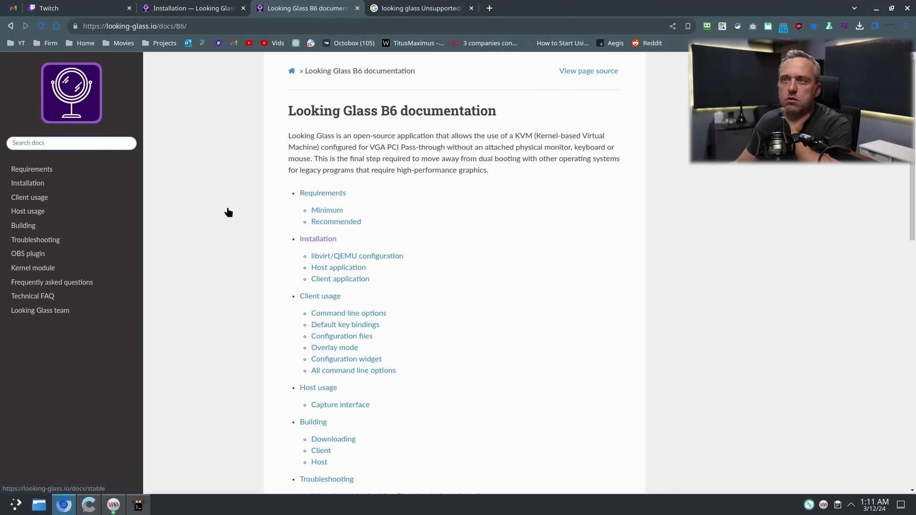
pyautogui.click(312, 240)
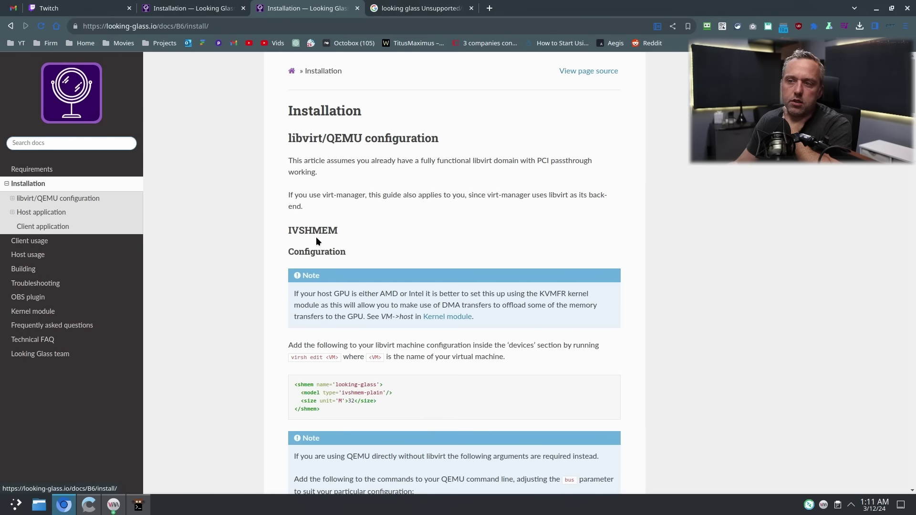
pyautogui.scroll(-3, 234, 244)
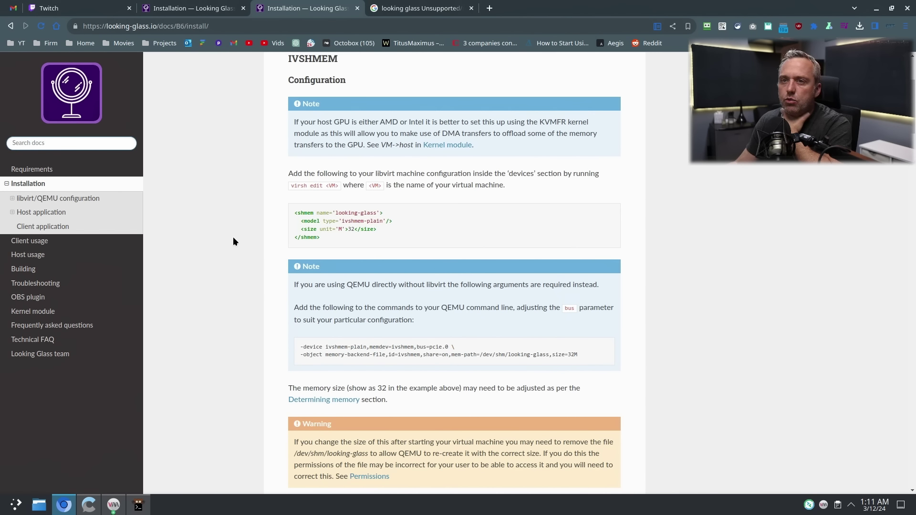
pyautogui.click(71, 227)
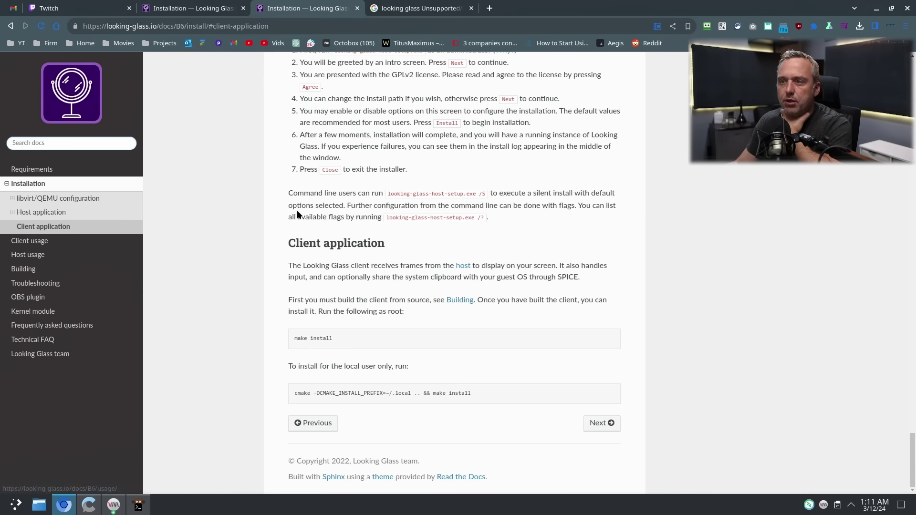
pyautogui.click(461, 300)
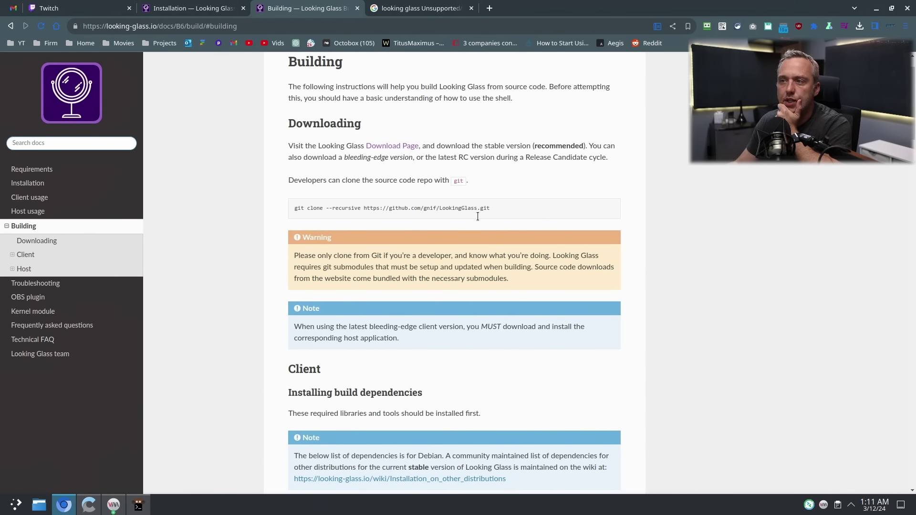
# - Download the official stable B6 source from the Looking Glass download page, and check the browser's recent downloads
pyautogui.click(393, 148)
pyautogui.scroll(-5, 277, 324)
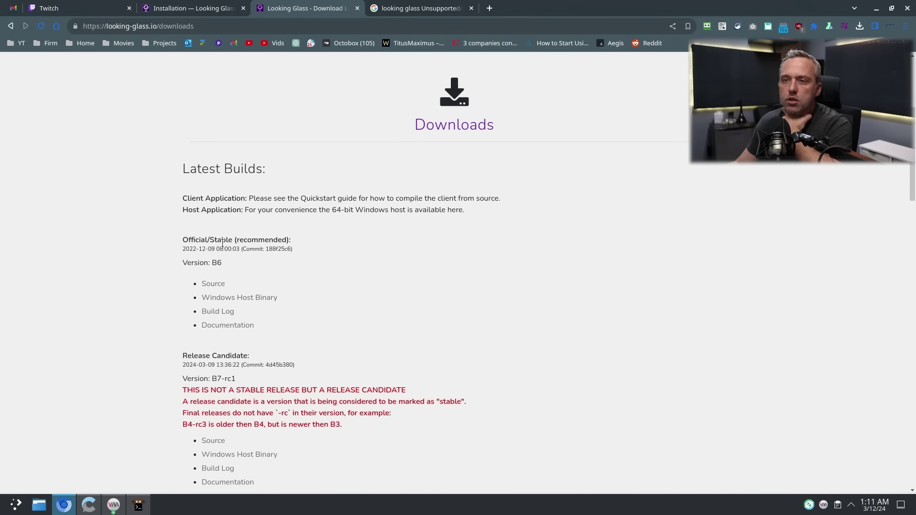
pyautogui.click(208, 285)
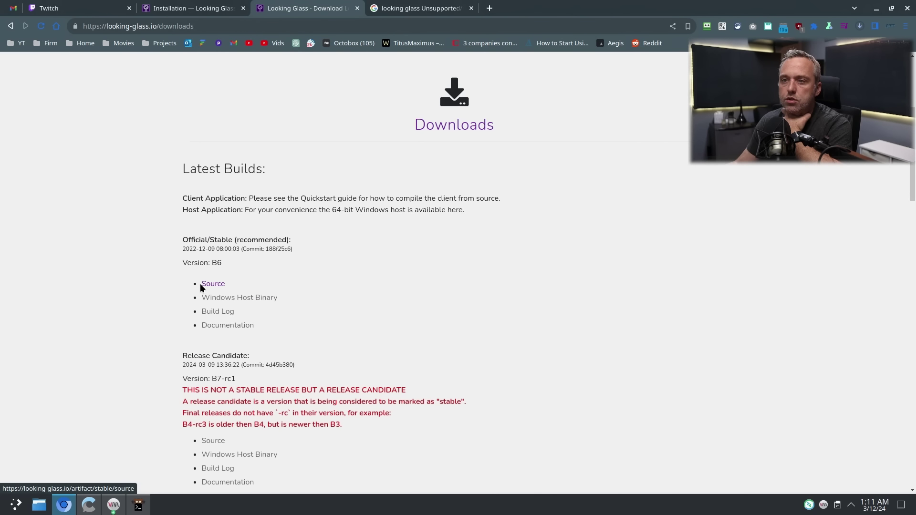
pyautogui.click(860, 27)
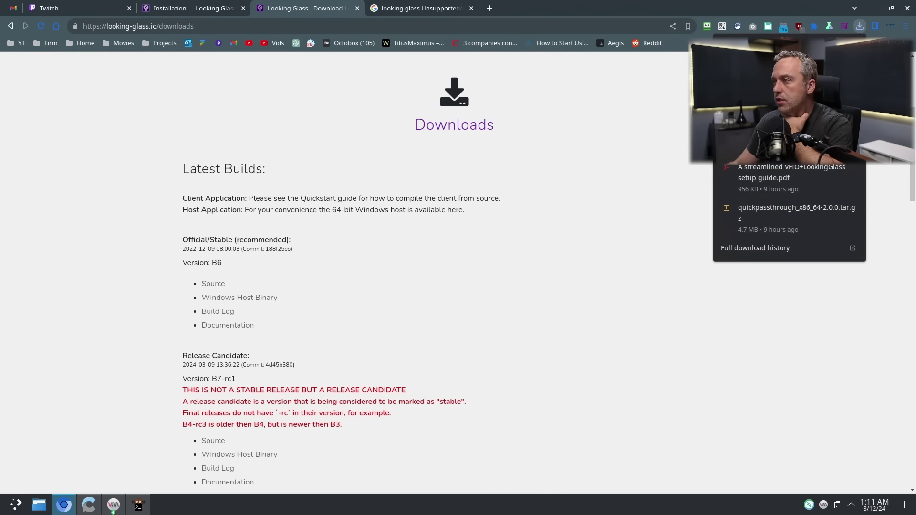
pyautogui.click(465, 301)
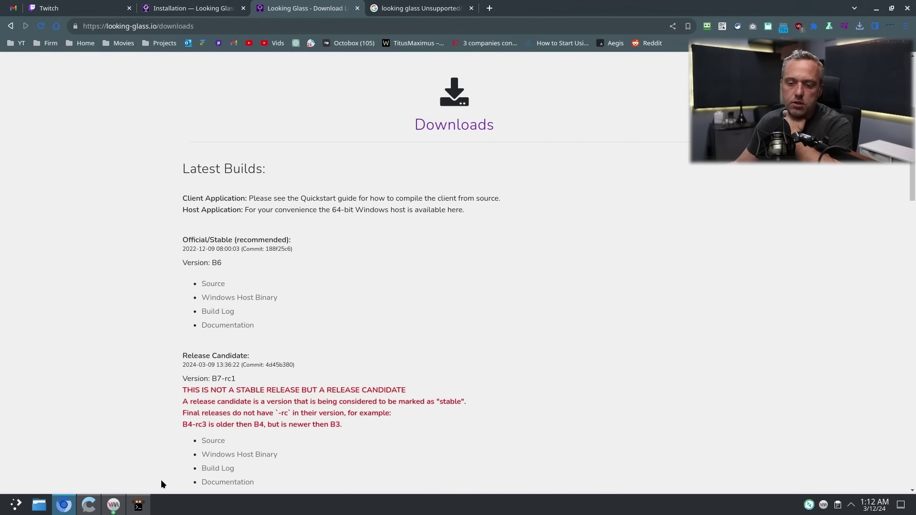
# - Switch to the terminal and change into the Downloads/ directory
pyautogui.click(139, 505)
pyautogui.write('cd Downloads/')
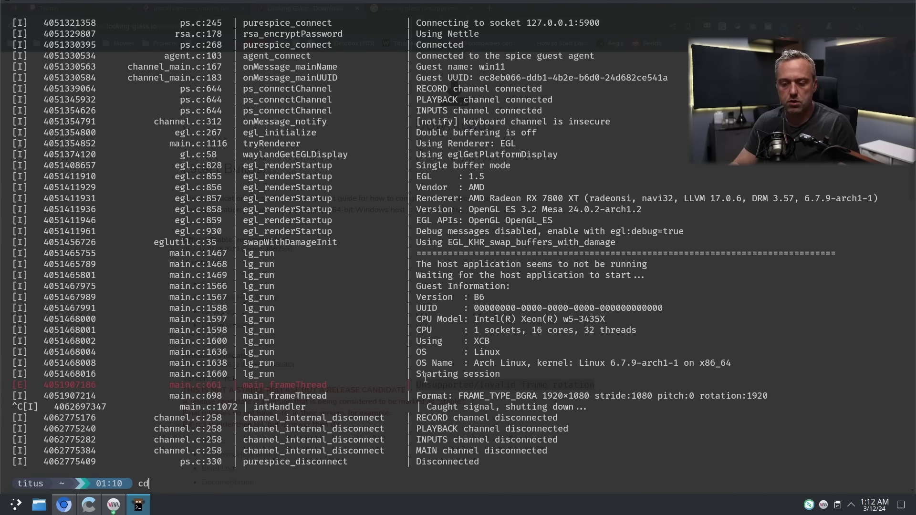
pyautogui.press('Return')
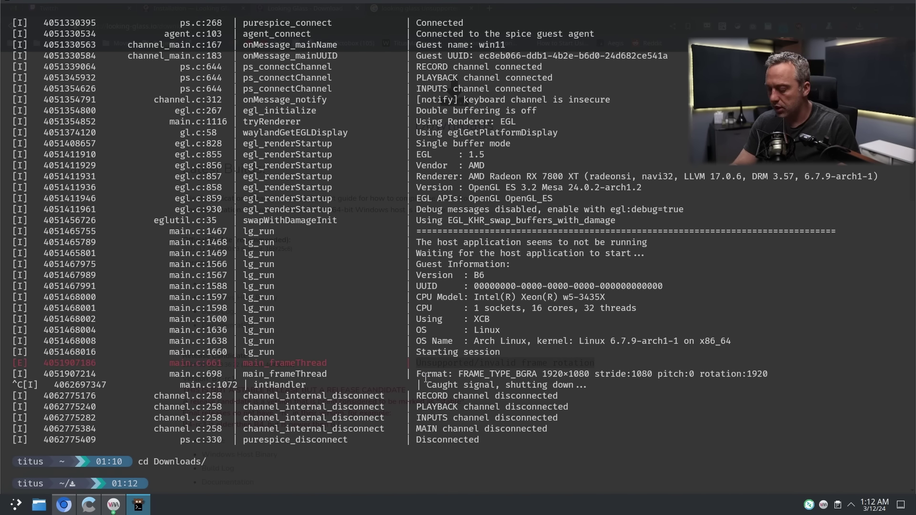
pyautogui.write('cd ')
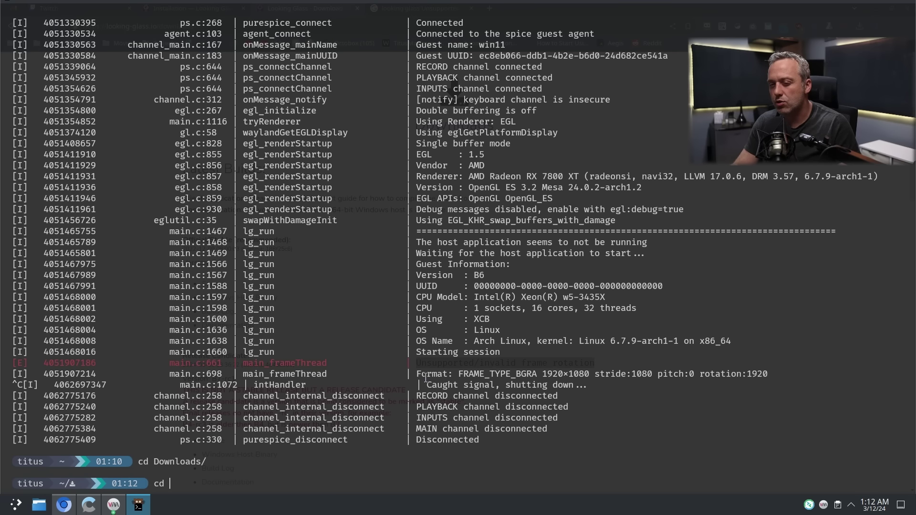
pyautogui.write('look')
pyautogui.press('Tab')
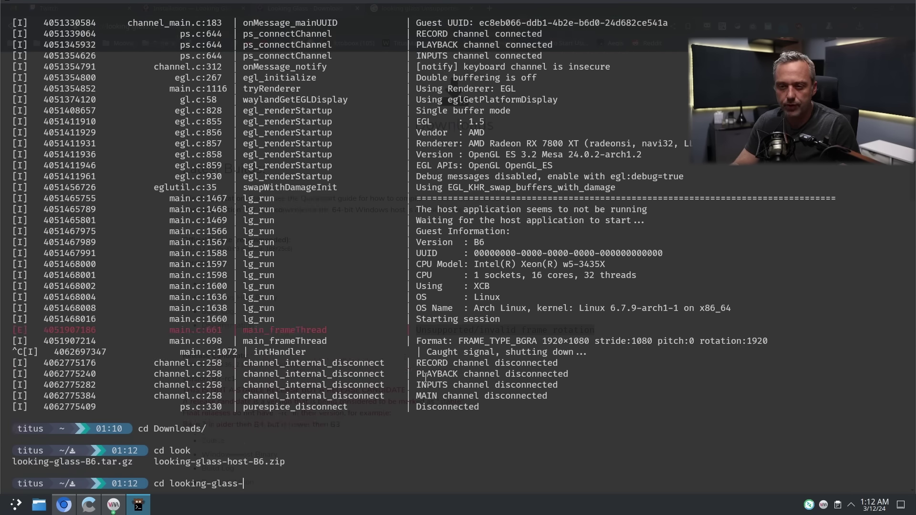
pyautogui.press('BackSpace')
pyautogui.press('BackSpace')
pyautogui.press('BackSpace')
pyautogui.press('BackSpace')
pyautogui.press('BackSpace')
pyautogui.press('BackSpace')
pyautogui.press('BackSpace')
pyautogui.press('BackSpace')
pyautogui.press('BackSpace')
pyautogui.press('BackSpace')
pyautogui.press('BackSpace')
pyautogui.press('BackSpace')
pyautogui.press('BackSpace')
pyautogui.press('BackSpace')
pyautogui.press('BackSpace')
pyautogui.press('BackSpace')
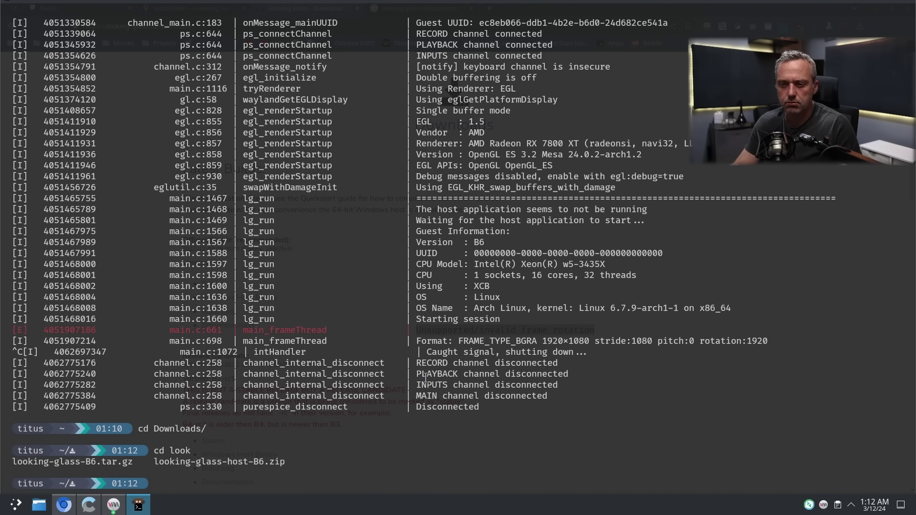
# - Delete the looking-glass-host-B6.zip file from the Downloads directory
pyautogui.write('rm look')
pyautogui.press('Tab')
pyautogui.write('h')
pyautogui.press('Tab')
pyautogui.press('Return')
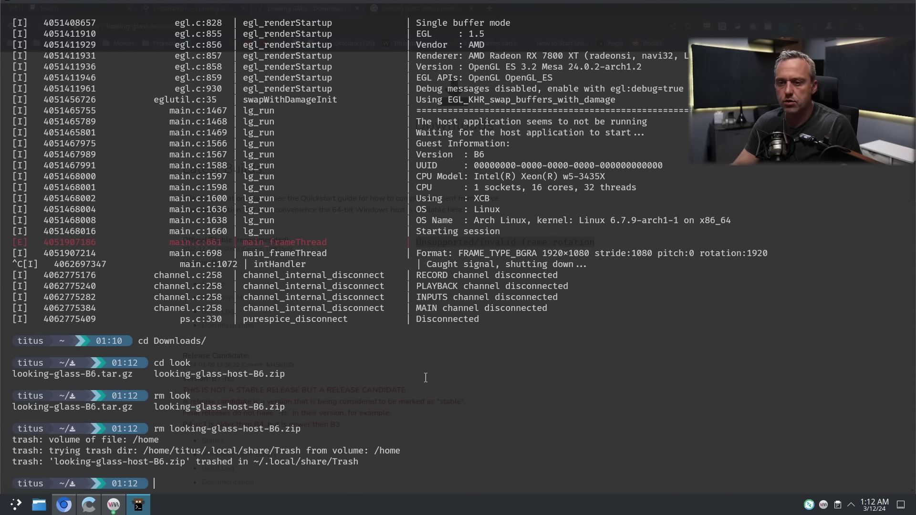
# - Extract the looking-glass-B6.tar.gz source archive verbosely with tar -xvf
pyautogui.write('tar -xvf')
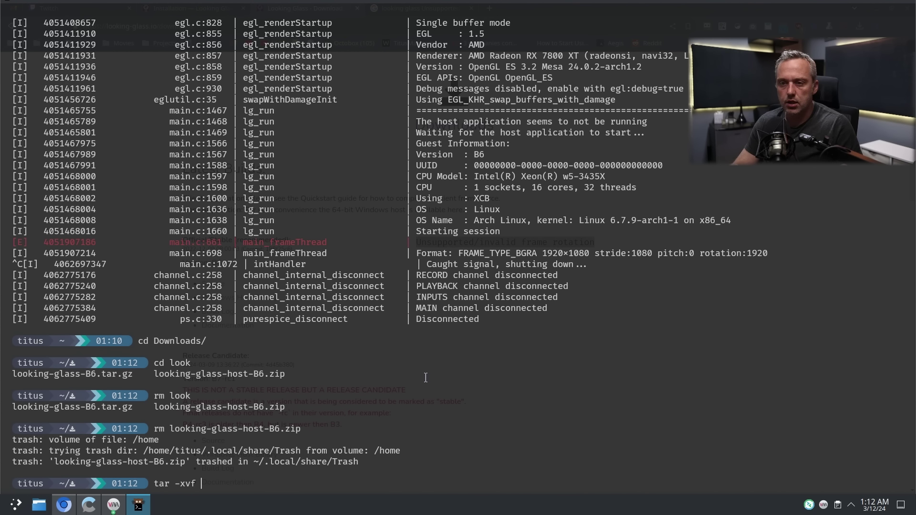
pyautogui.write(' lo')
pyautogui.press('Tab')
pyautogui.press('Return')
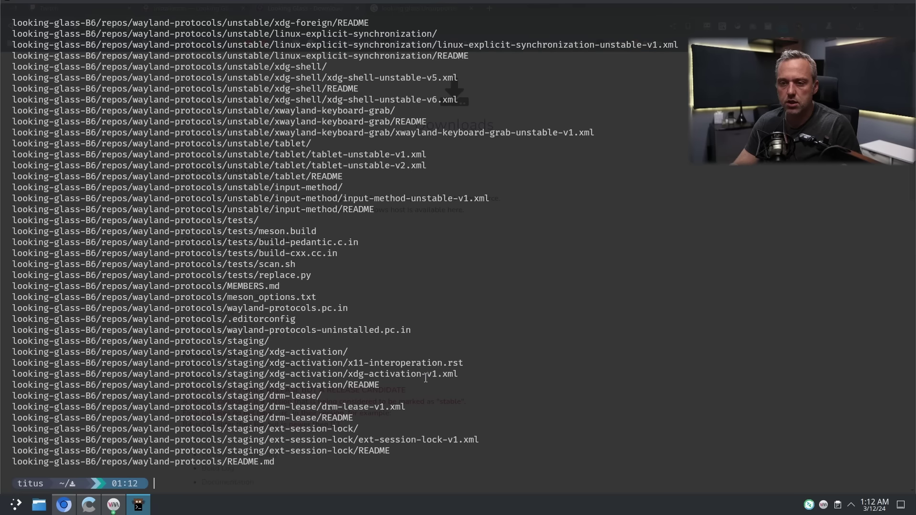
# - Change into the extracted looking-glass-B6 directory and list its contents with ll
pyautogui.write('cd look')
pyautogui.press('Tab')
pyautogui.press('Return')
pyautogui.press('Return')
# - Switch to the browser and look up the Client application section of the B6 installation documentation
pyautogui.hotkey('alt', 'Tab')
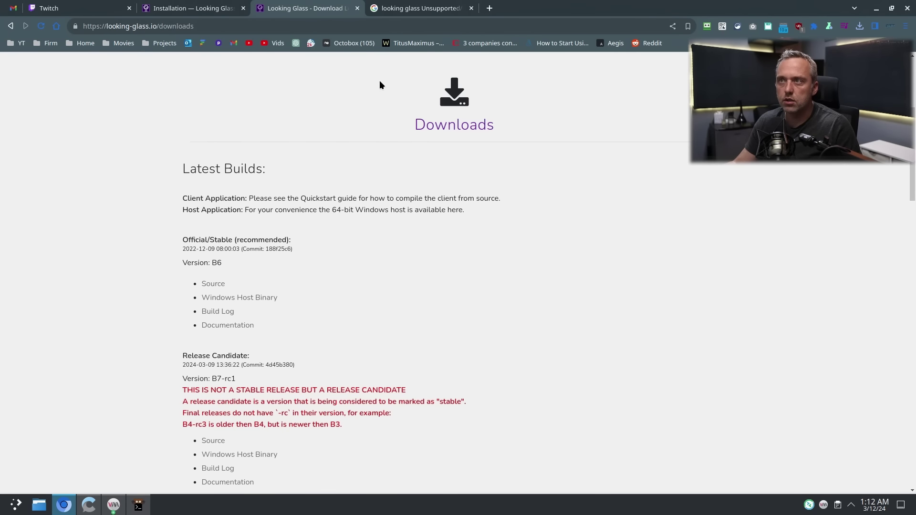
pyautogui.click(231, 326)
pyautogui.hotkey('ctrl', 'pageup')
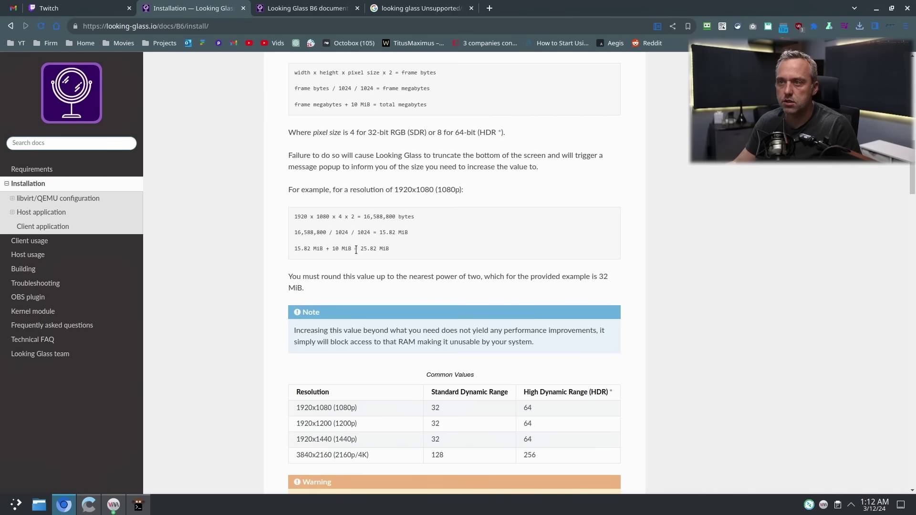
pyautogui.scroll(-20, 348, 164)
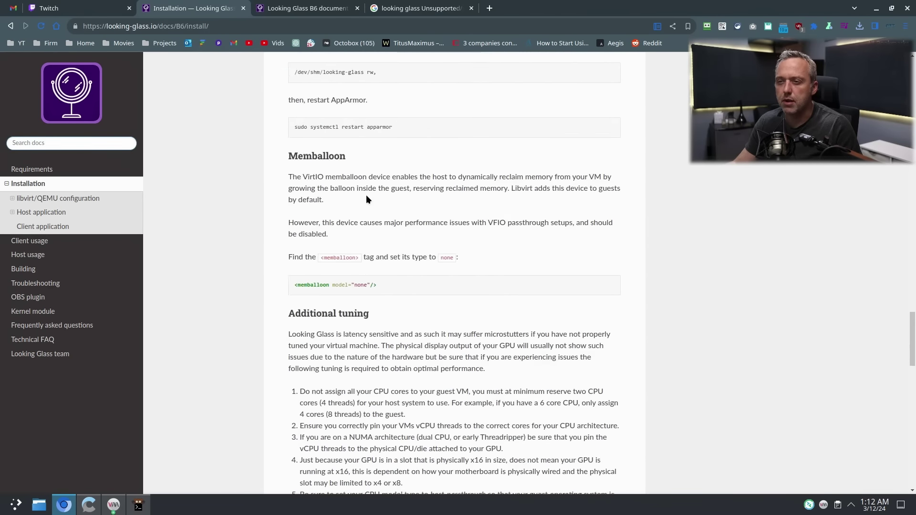
pyautogui.scroll(-15, 366, 195)
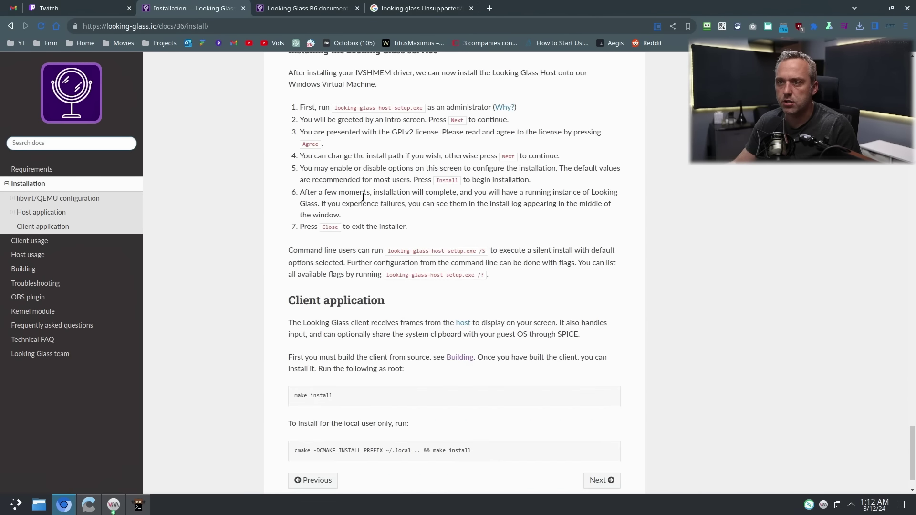
pyautogui.click(43, 226)
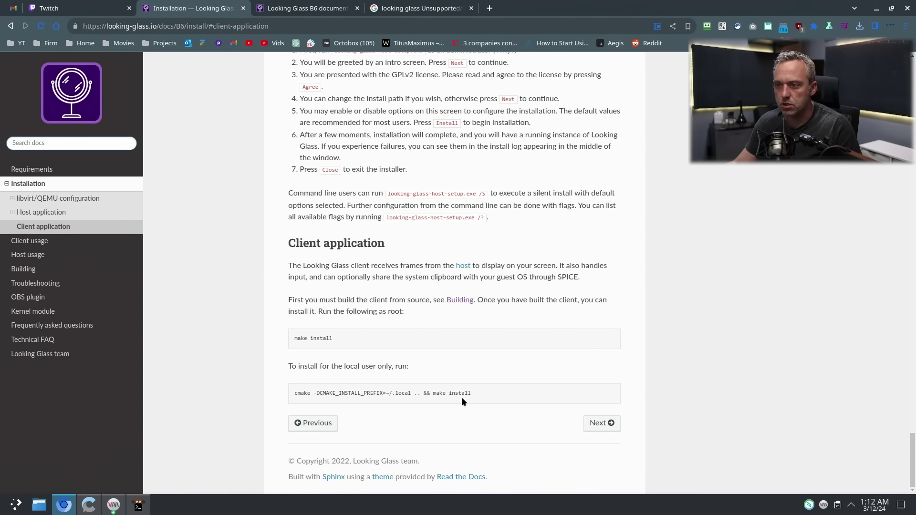
# - Switch to the terminal and try make install, make and configure in the looking-glass-B6 directory
pyautogui.hotkey('alt', 'Tab')
pyautogui.write('make install')
pyautogui.press('Return')
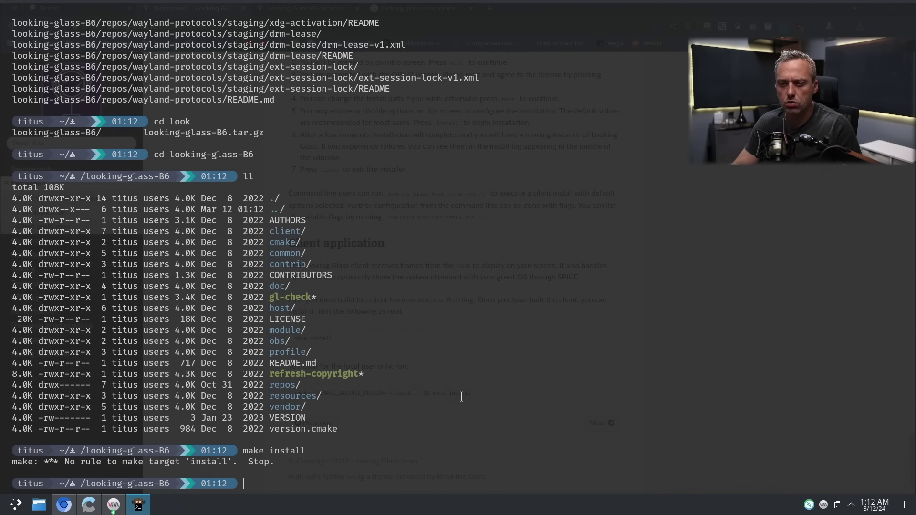
pyautogui.write('make')
pyautogui.press('Return')
pyautogui.write('./configure')
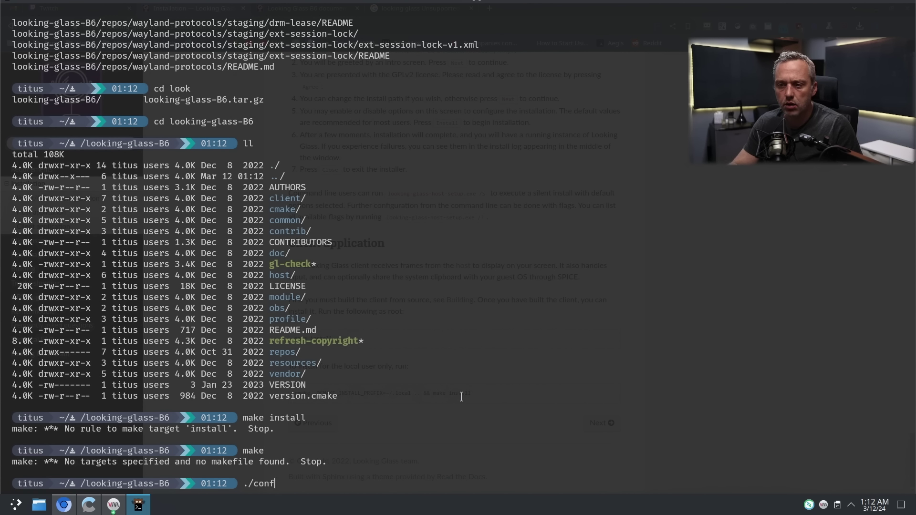
# - Return to the browser, open the Building documentation and review the required client build dependencies
pyautogui.hotkey('alt', 'Tab')
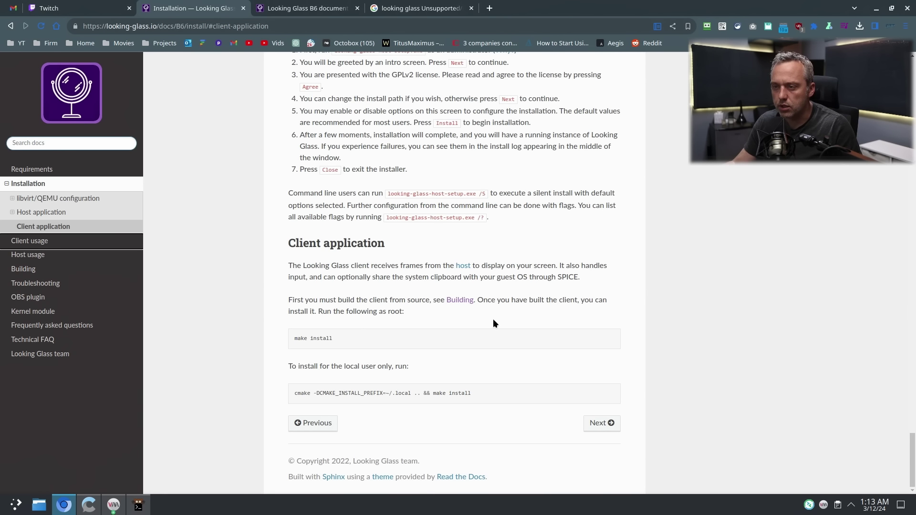
pyautogui.click(455, 300)
pyautogui.scroll(-7, 349, 243)
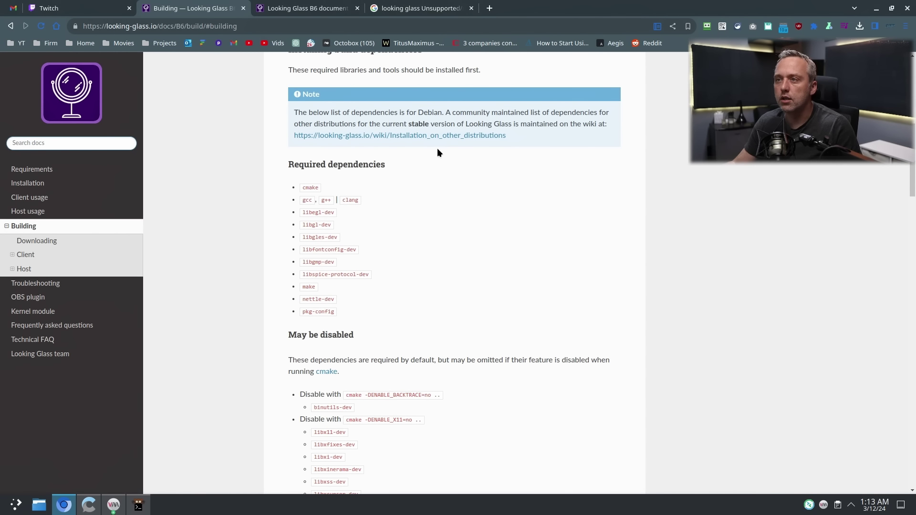
pyautogui.scroll(-2, 470, 196)
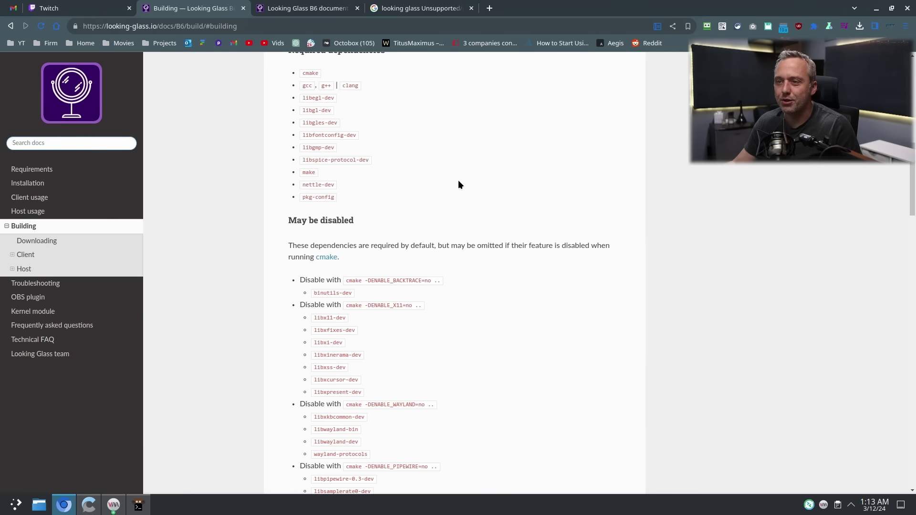
pyautogui.scroll(1, 463, 186)
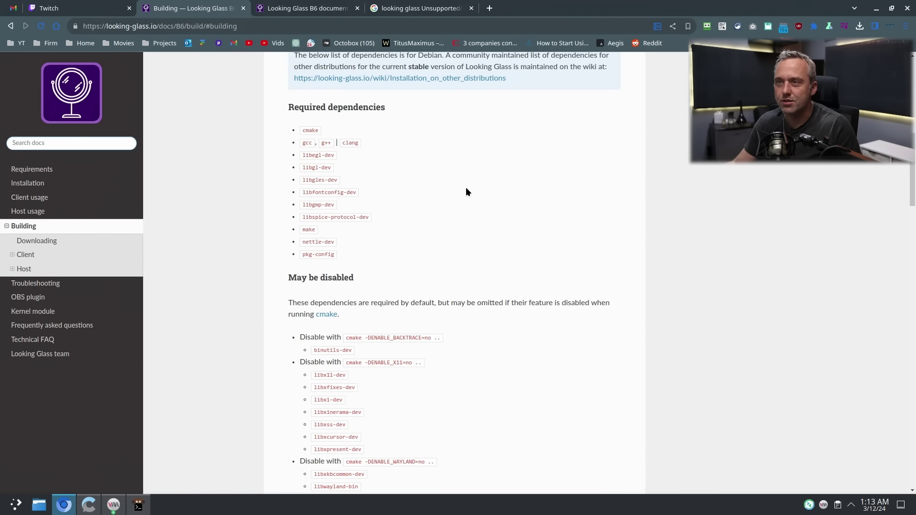
# - Open the wiki page on installing on other distributions in a new tab and go to its Arch Linux / Manjaro section
pyautogui.rightClick(408, 79)
pyautogui.click(450, 87)
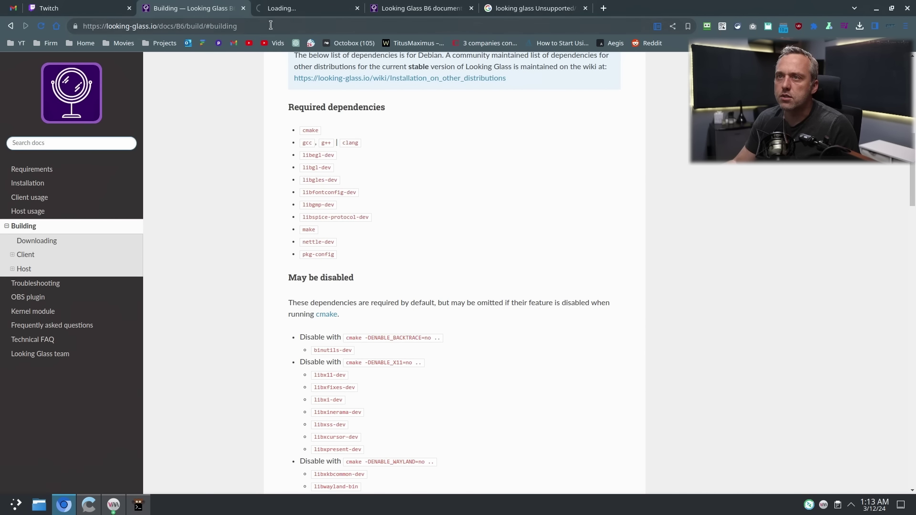
pyautogui.click(310, 8)
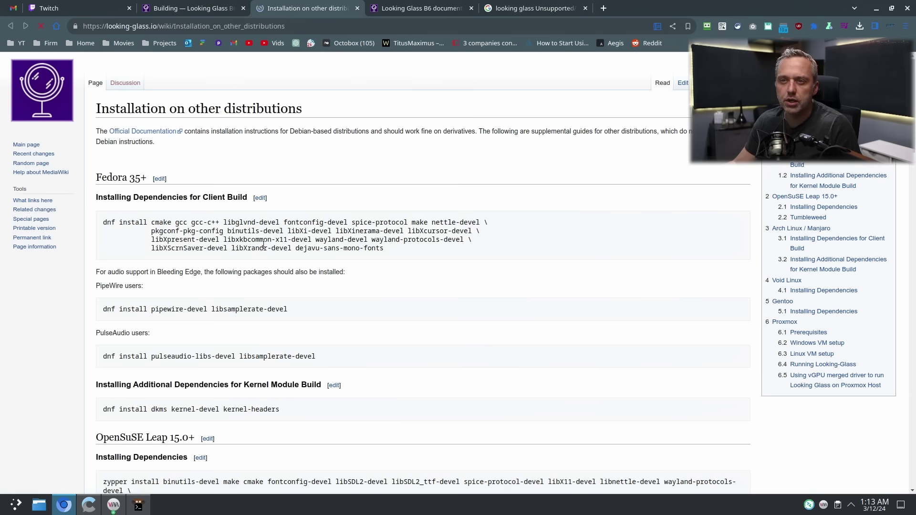
pyautogui.scroll(-1, 193, 267)
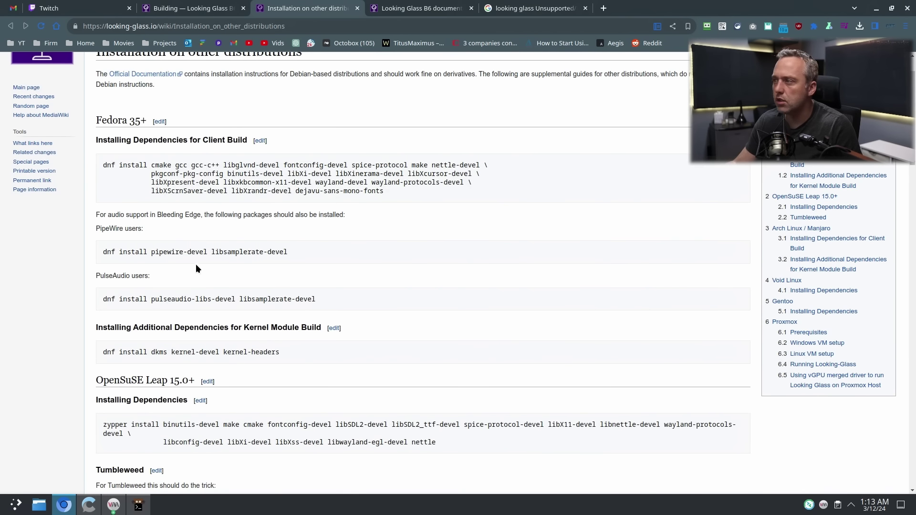
pyautogui.click(792, 228)
# - Copy the wiki's Arch client build dependency command and run it in a root shell in the terminal, accepting the installation
pyautogui.moveTo(103, 103); pyautogui.dragTo(260, 131)
pyautogui.hotkey('ctrl', 'c')
pyautogui.hotkey('alt', 'Tab')
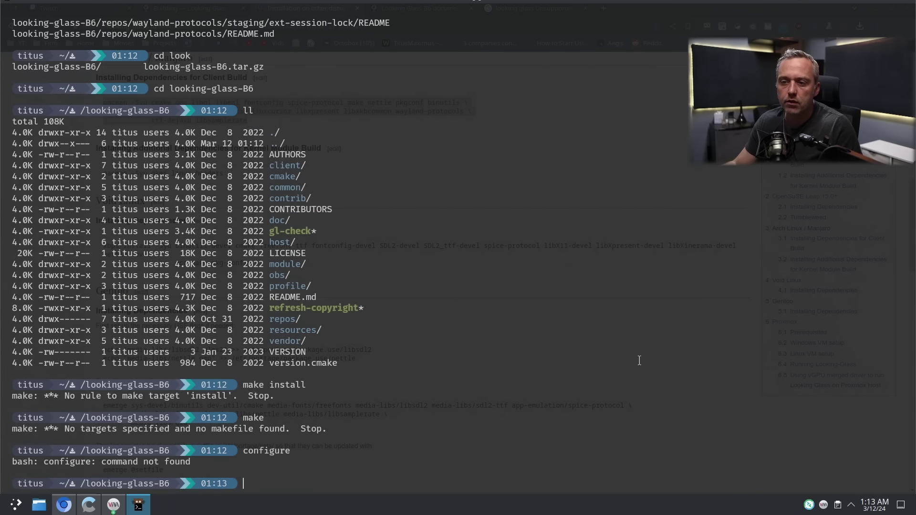
pyautogui.hotkey('ctrl', 'shift', 'v')
pyautogui.press('Return')
pyautogui.write('sudo su')
pyautogui.press('Return')
pyautogui.hotkey('ctrl', 'shift', 'v')
pyautogui.press('Return')
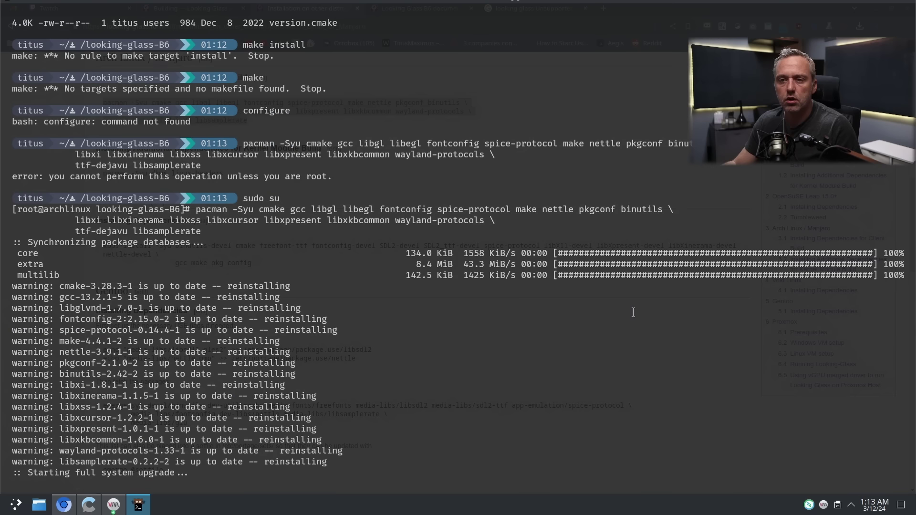
pyautogui.press('Return')
# - Copy the wiki's kernel module dependency command and run pacman -Syu dkms linux-headers as root, accepting the installation
pyautogui.hotkey('alt', 'Tab')
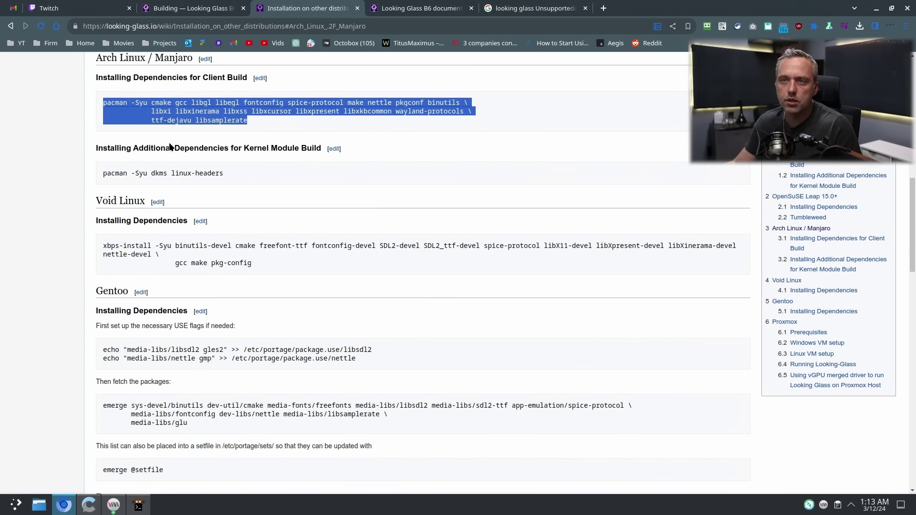
pyautogui.moveTo(229, 172); pyautogui.dragTo(103, 173)
pyautogui.rightClick(119, 172)
pyautogui.click(143, 180)
pyautogui.hotkey('alt', 'Tab')
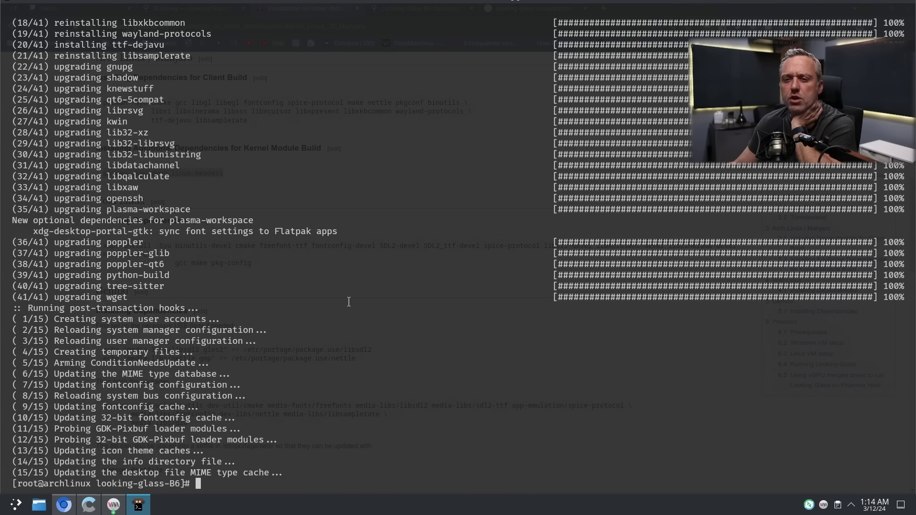
pyautogui.write('pacman -Syu dkms linux-headers')
pyautogui.press('Return')
pyautogui.press('Return')
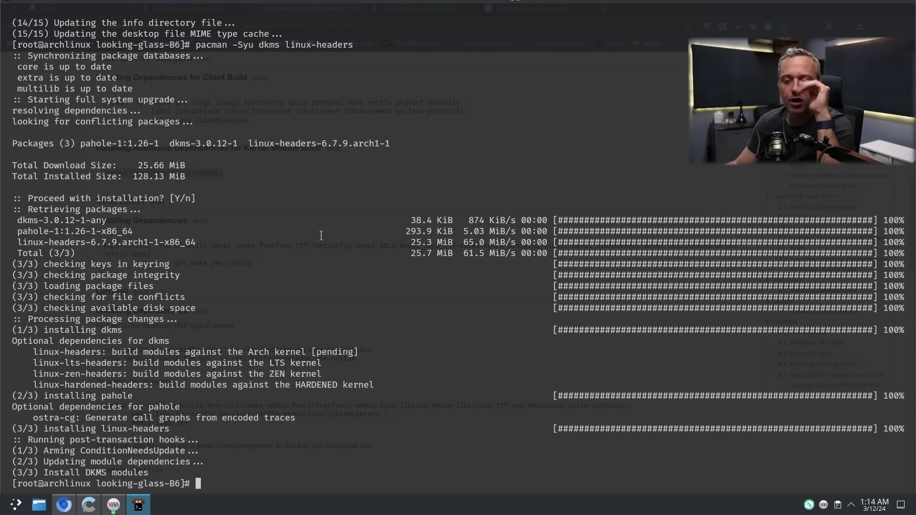
# - Close the wiki tab and find the client build commands under Building in the Looking Glass documentation
pyautogui.hotkey('alt', 'Tab')
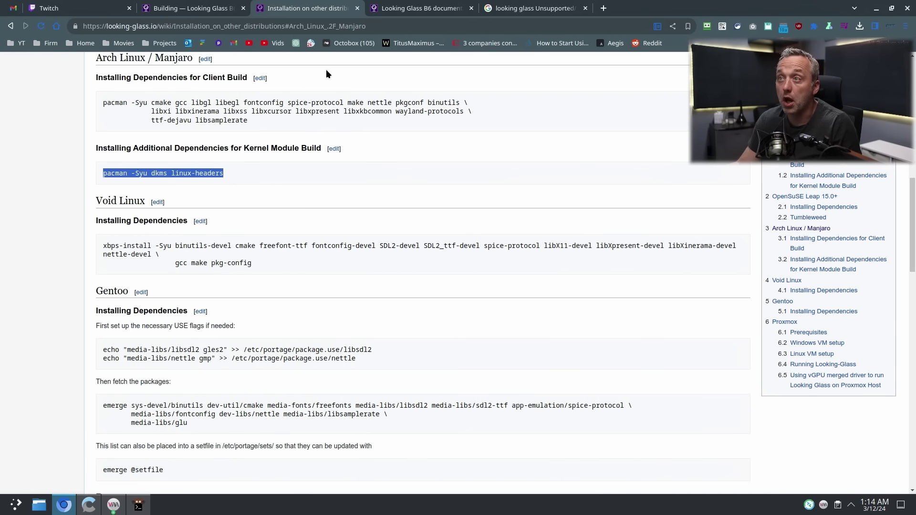
pyautogui.middleClick(345, 10)
pyautogui.scroll(-3, 442, 300)
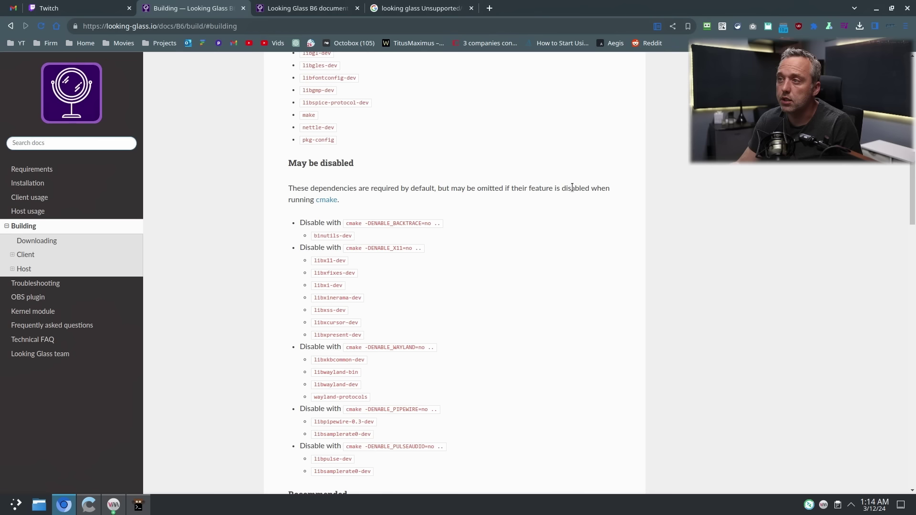
pyautogui.scroll(-7, 226, 245)
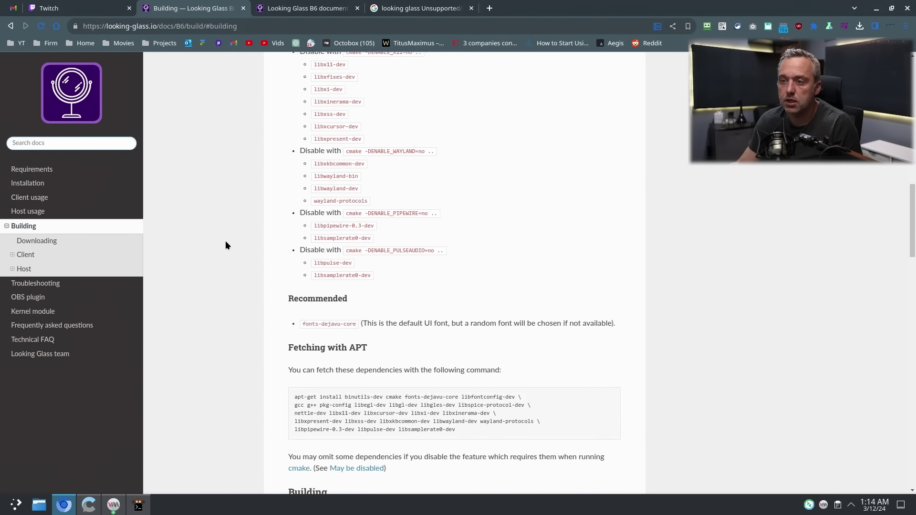
pyautogui.scroll(-1, 305, 196)
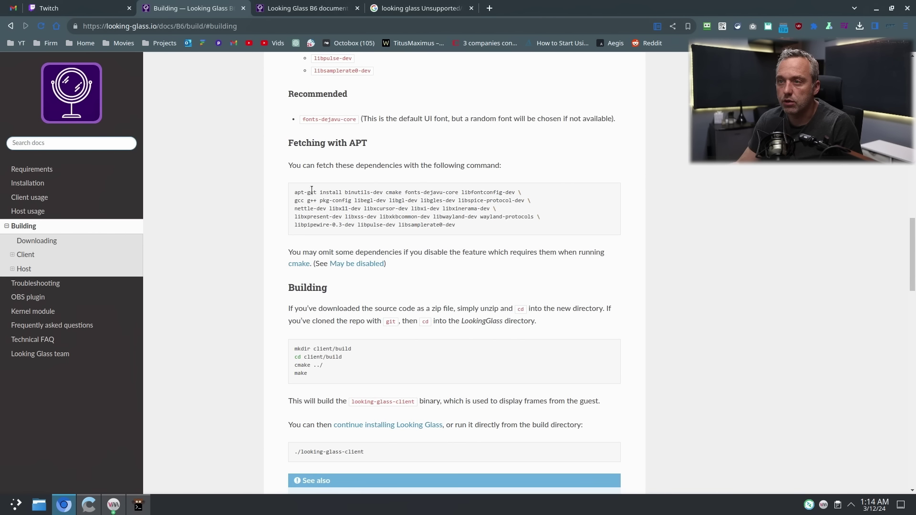
pyautogui.scroll(-1, 274, 206)
pyautogui.scroll(-1, 273, 207)
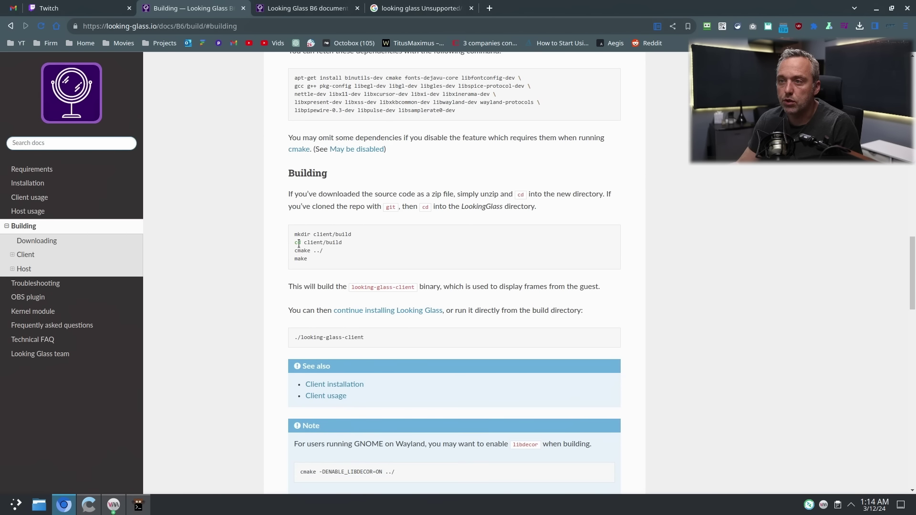
# - Copy the documentation's first two build commands into the terminal to create the client/build directory and change into it
pyautogui.moveTo(294, 234); pyautogui.dragTo(364, 244)
pyautogui.press('F12')
pyautogui.middleClick(427, 273)
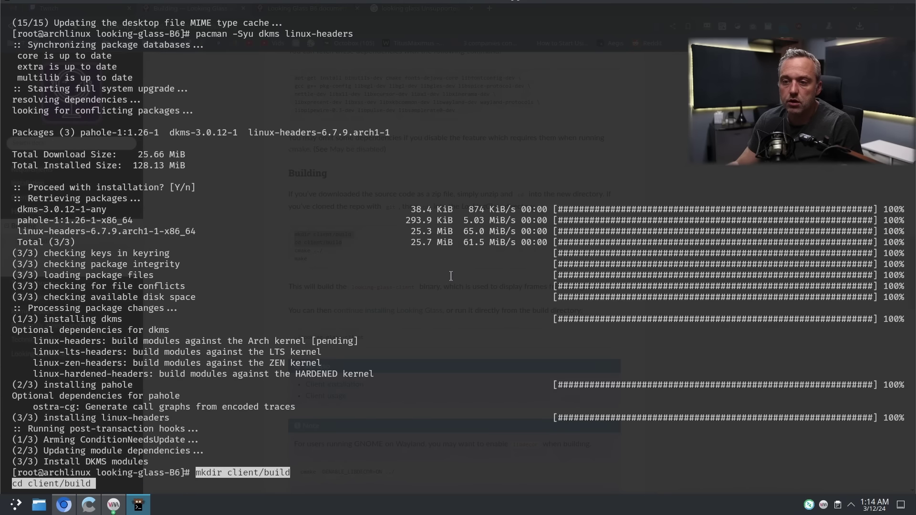
# - Take the configure command from the documentation and run cmake ../ in the client/build directory
pyautogui.press('F12')
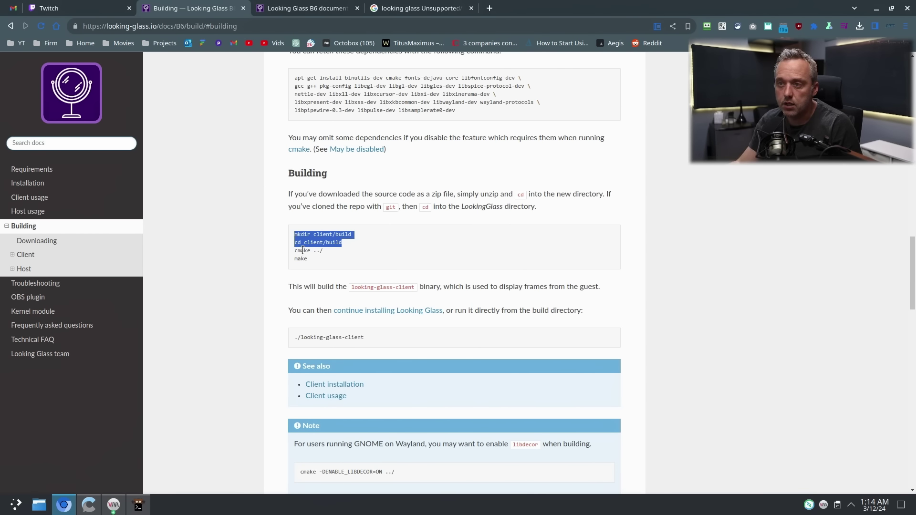
pyautogui.press('F12')
pyautogui.write('cmake ../')
pyautogui.press('Return')
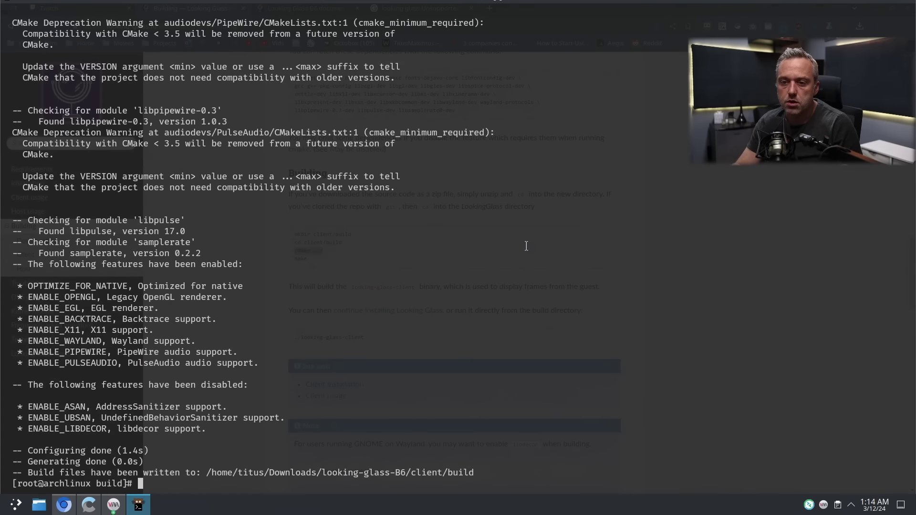
pyautogui.hotkey('alt', 'Tab')
pyautogui.press('F12')
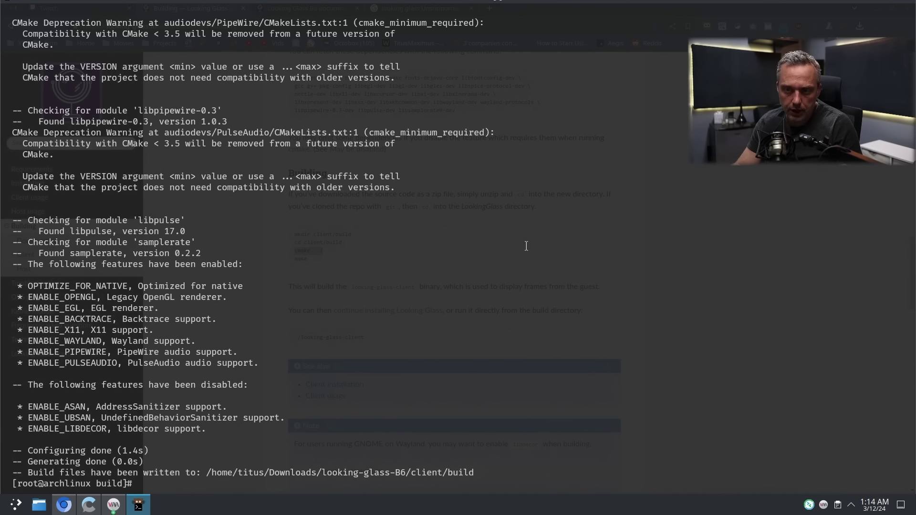
pyautogui.press('F12')
pyautogui.press('F12')
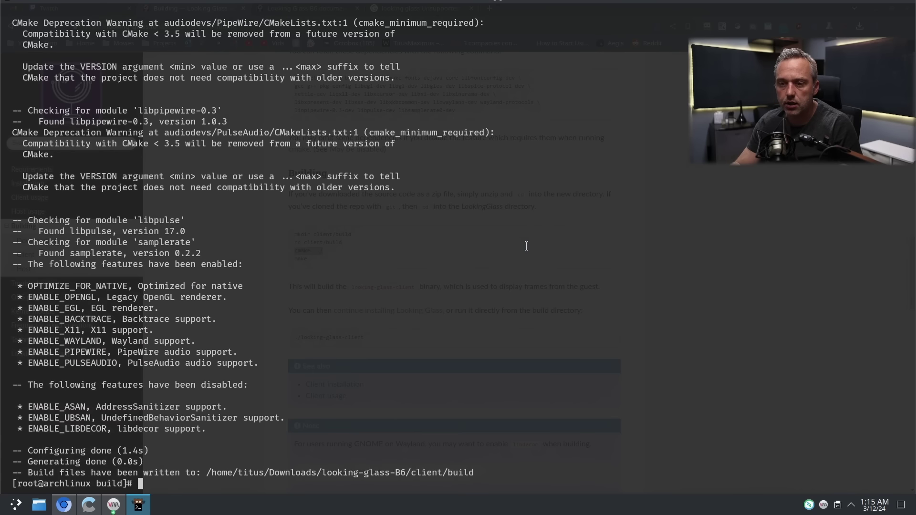
# - Compile the Looking Glass client by running make in the client/build directory
pyautogui.write('make')
pyautogui.press('Return')
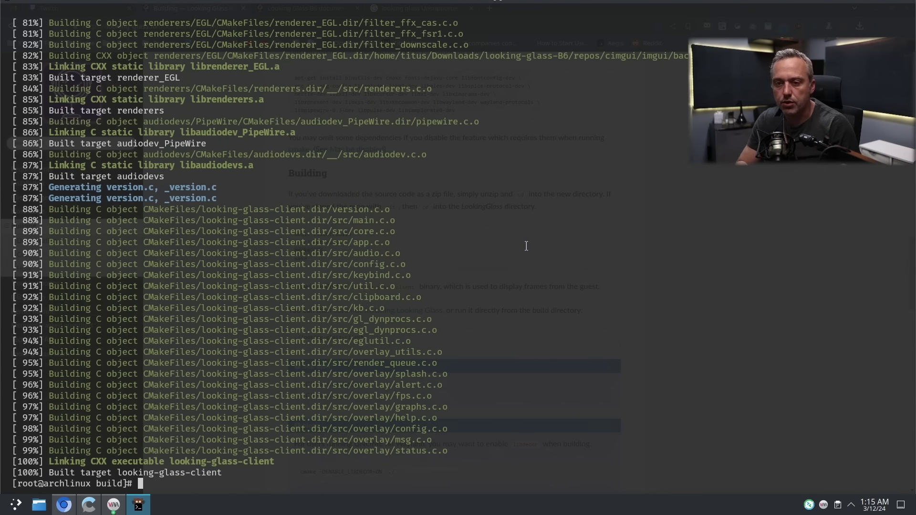
# - Open the Client usage page from the Building documentation in a new tab and look over the notes following the client build commands
pyautogui.hotkey('alt', 'Tab')
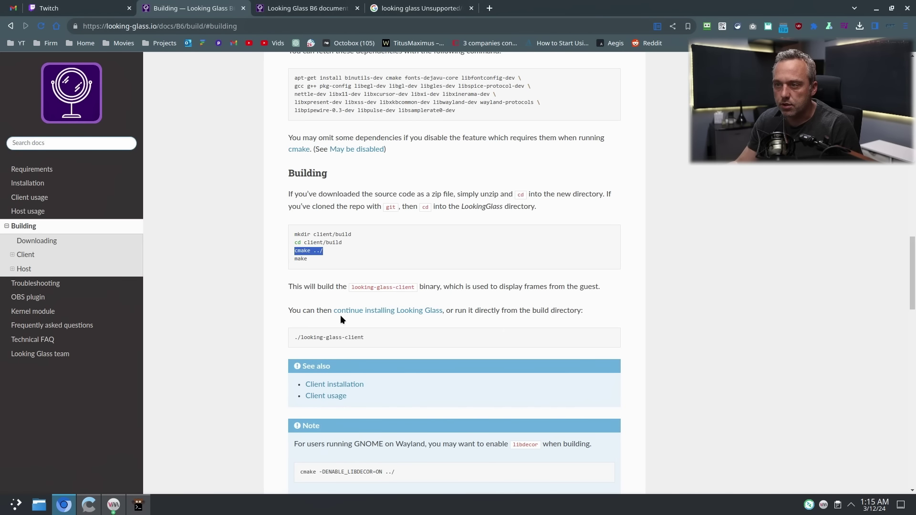
pyautogui.scroll(-3, 535, 336)
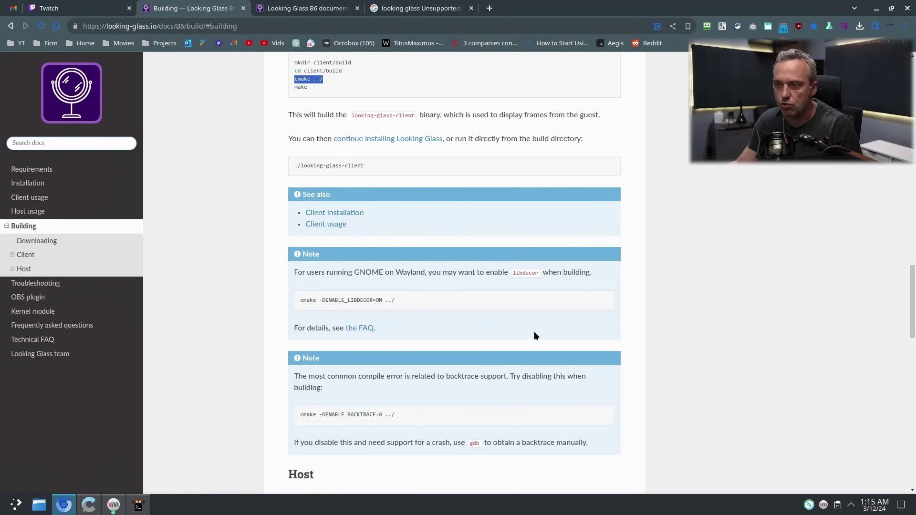
pyautogui.rightClick(334, 225)
pyautogui.click(386, 230)
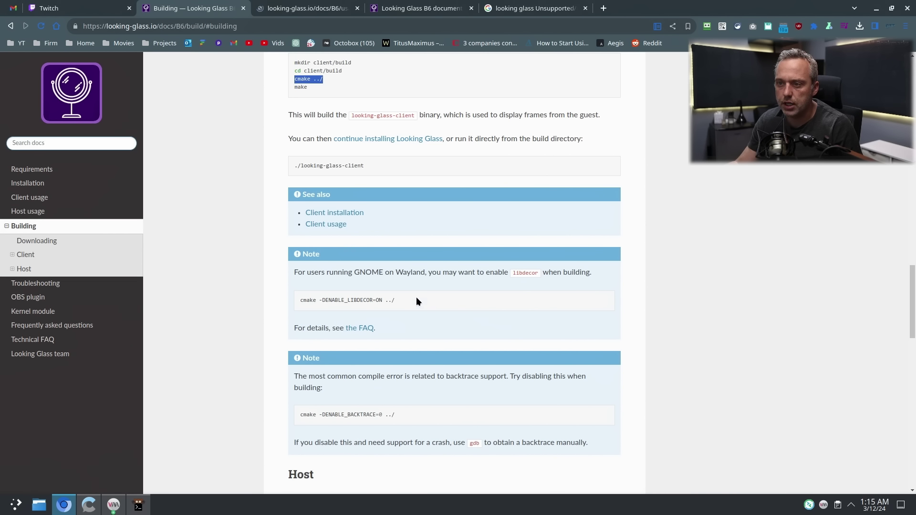
pyautogui.scroll(-5, 415, 299)
pyautogui.scroll(4, 416, 296)
# - List the build directory's contents as root in the terminal and exit the root shell
pyautogui.hotkey('alt', 'Tab')
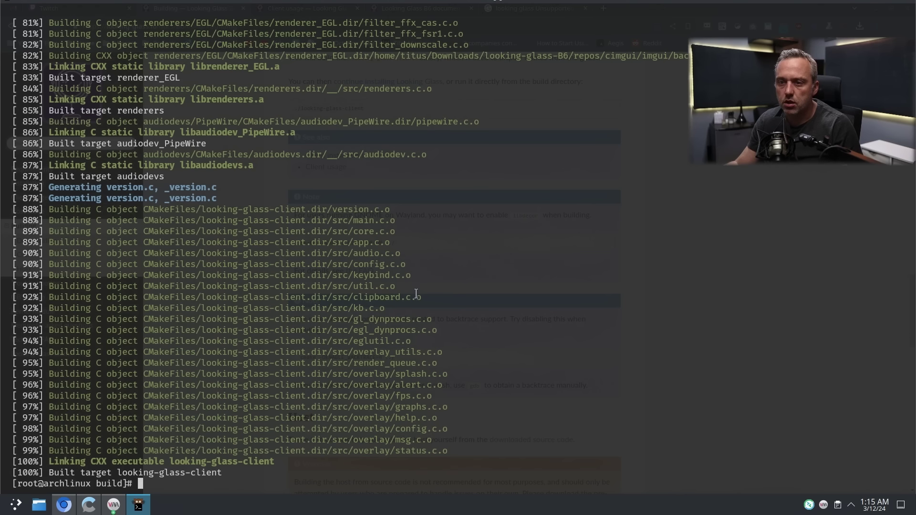
pyautogui.write('ll')
pyautogui.press('Return')
pyautogui.write('ls')
pyautogui.press('Return')
pyautogui.write('exit')
pyautogui.press('Return')
# - List the looking-glass-B6 folder as the regular user, change into client/build and list its files
pyautogui.write('ll')
pyautogui.press('Return')
pyautogui.write('cd ')
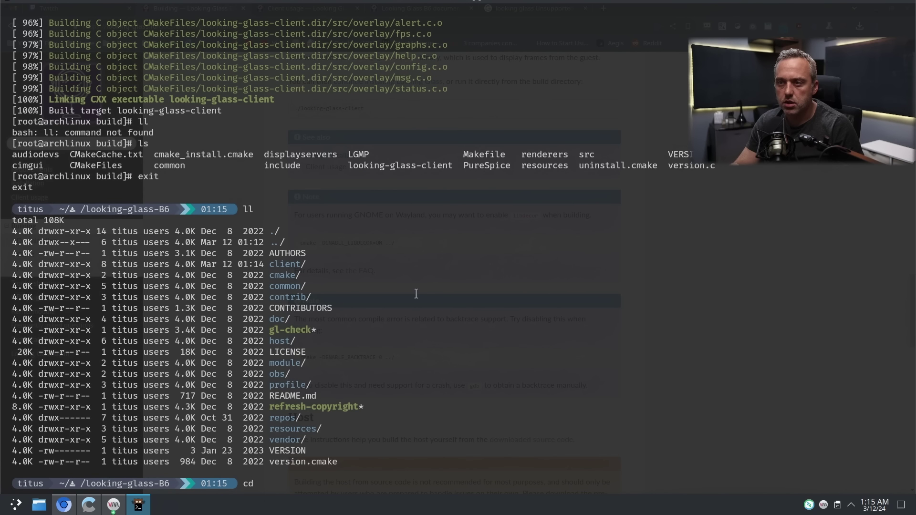
pyautogui.write('cl')
pyautogui.press('Tab')
pyautogui.press('Return')
pyautogui.write('cd b')
pyautogui.press('Tab')
pyautogui.press('Return')
pyautogui.write('ll')
pyautogui.press('Return')
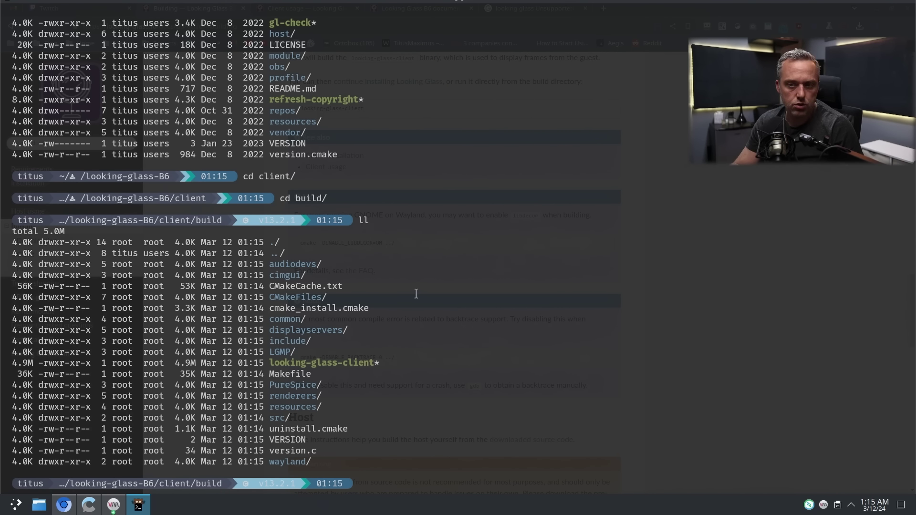
# - Launch the newly built client in fullscreen with ./looking-glass-client -F and select its window
pyautogui.hotkey('alt', 'Tab')
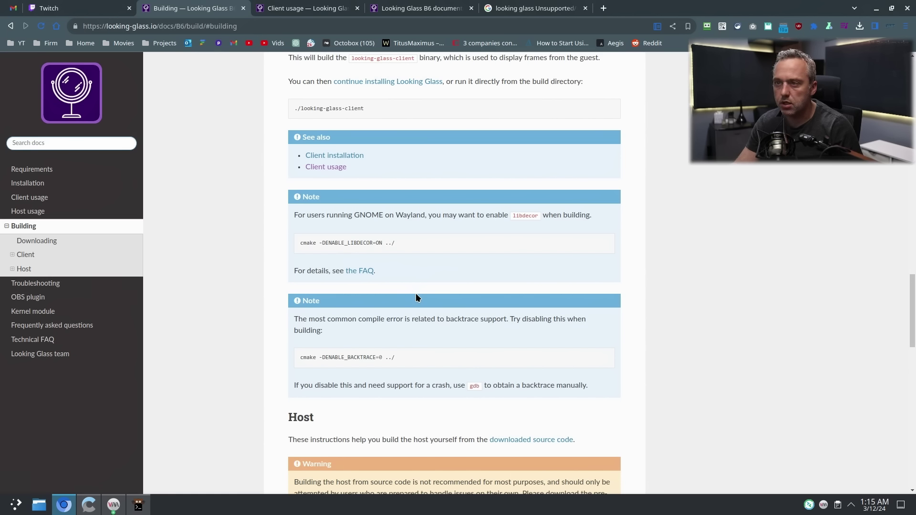
pyautogui.hotkey('alt', 'Tab')
pyautogui.write('./l')
pyautogui.press('Tab')
pyautogui.write('-f')
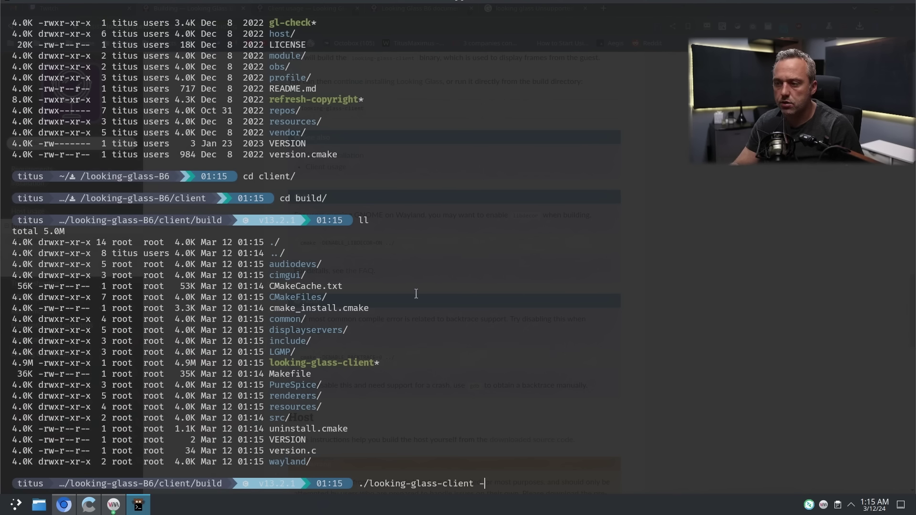
pyautogui.press('Return')
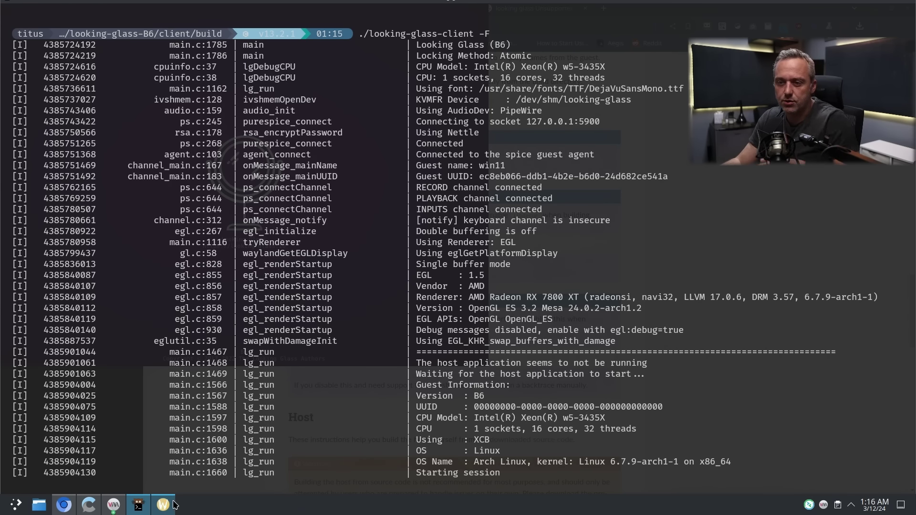
pyautogui.moveTo(163, 504)
pyautogui.click(218, 412)
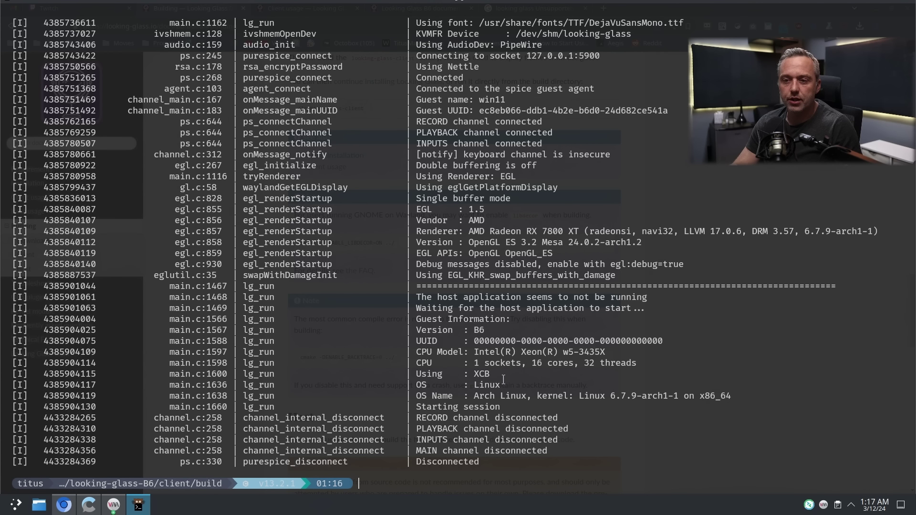
# - Run the Looking Glass client once more, shut it down and exit the terminal
pyautogui.write('lookiu')
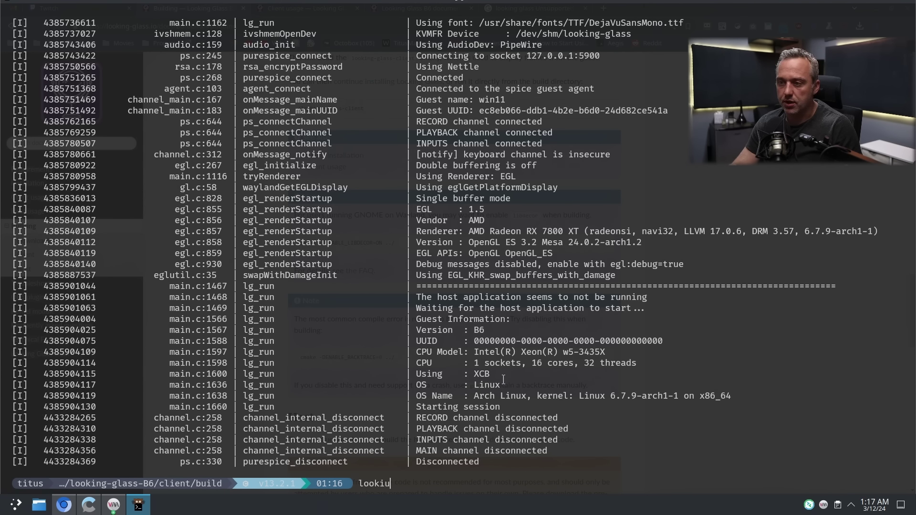
pyautogui.press('BackSpace')
pyautogui.write('ng')
pyautogui.press('Return')
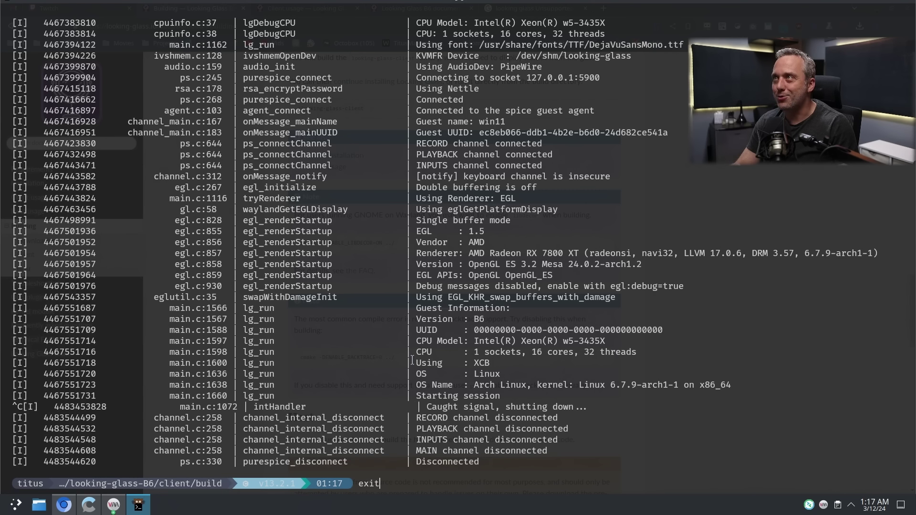
pyautogui.press('Return')
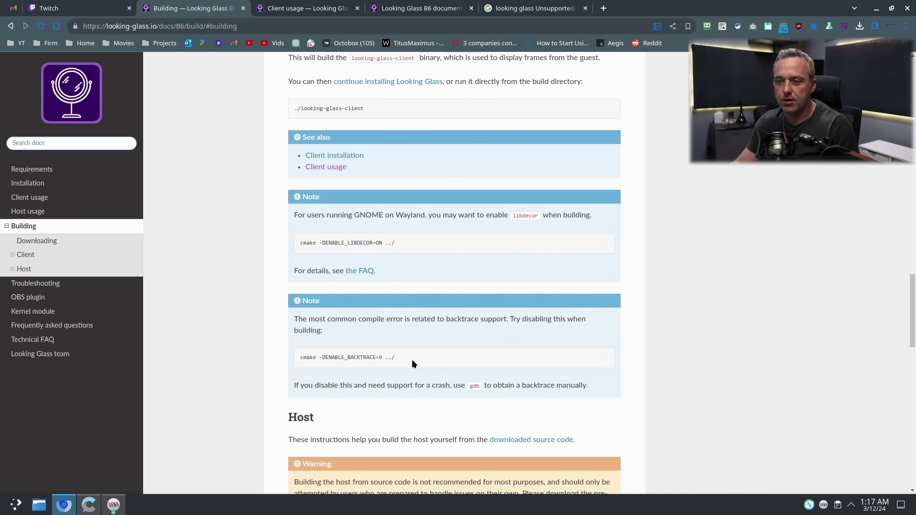
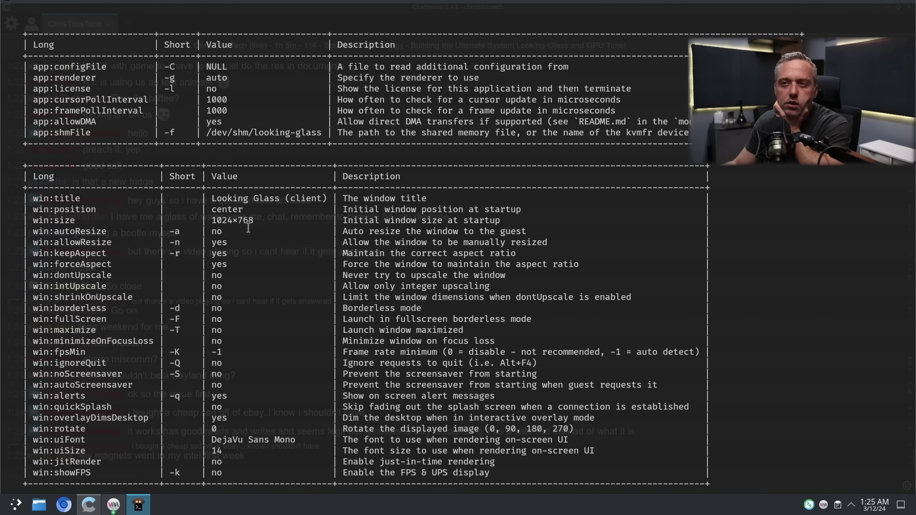
# - Look through the client's --help options and launch looking-glass-client with the -a auto-resize option
pyautogui.scroll(2, 248, 228)
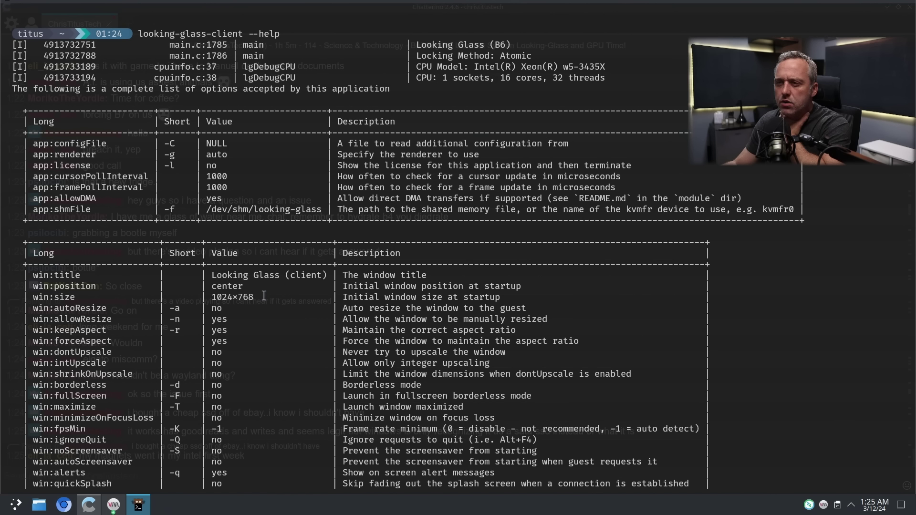
pyautogui.scroll(-5, 263, 296)
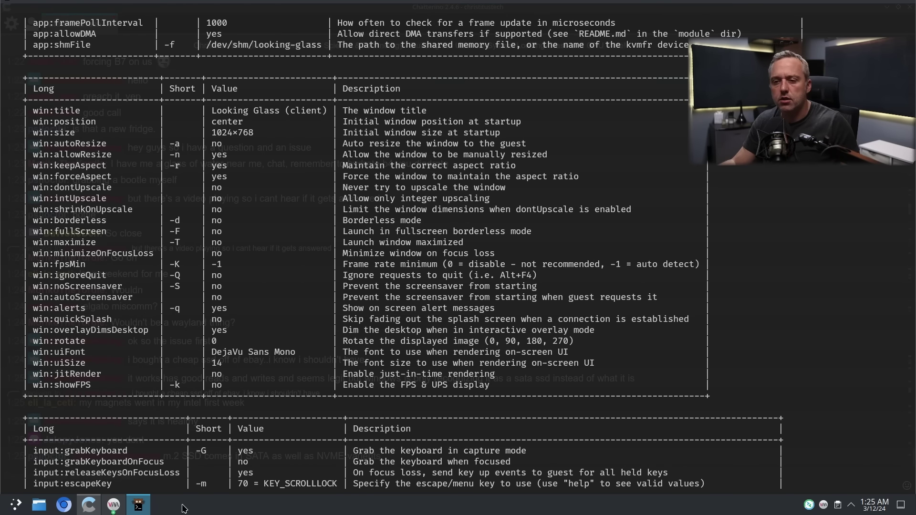
pyautogui.scroll(-15, 304, 329)
pyautogui.write('looking-glass')
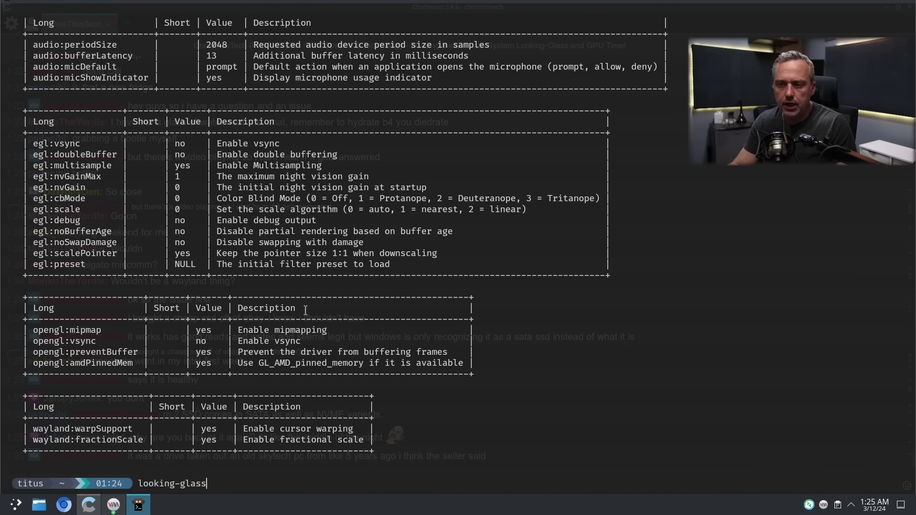
pyautogui.press('Tab')
pyautogui.write('-a')
pyautogui.press('Return')
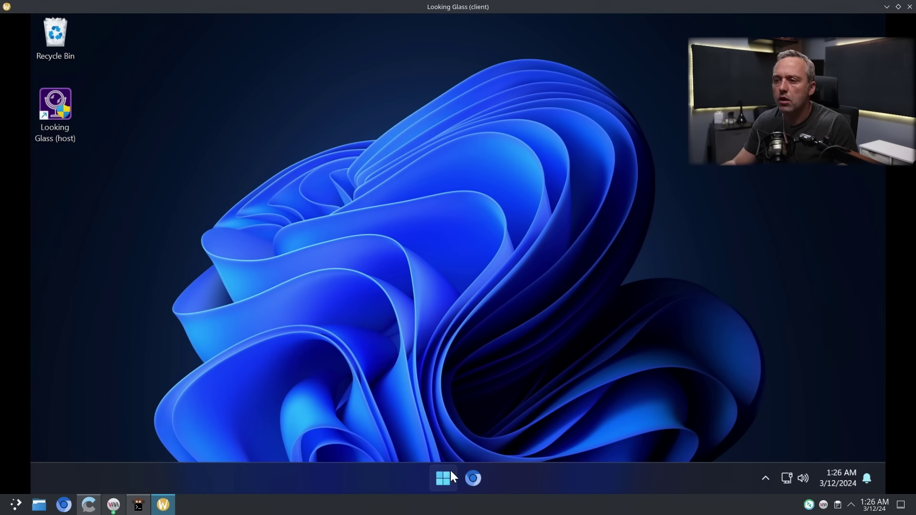
# - Test mouse and keyboard response by repeatedly toggling the Windows guest's Start menu, dismissing the host's window overview
pyautogui.click(449, 471)
pyautogui.click(448, 472)
pyautogui.click(448, 471)
pyautogui.click(448, 470)
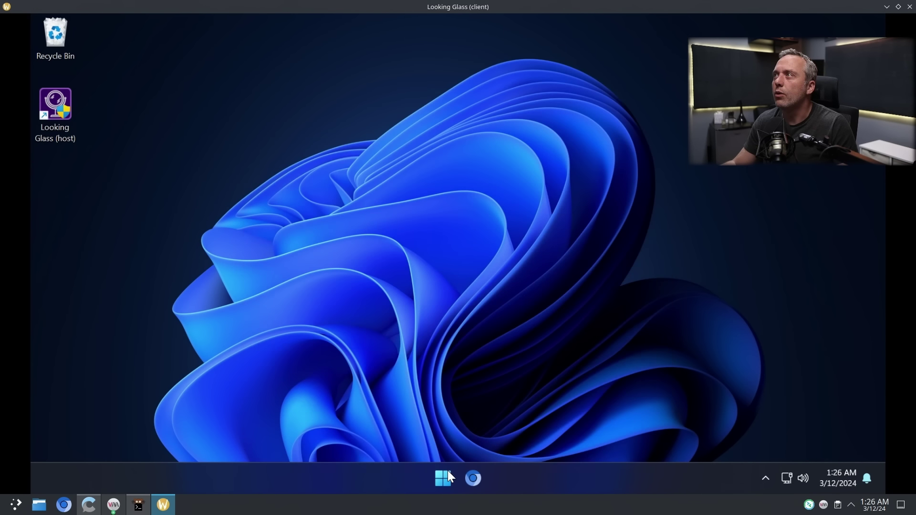
pyautogui.click(448, 470)
pyautogui.click(447, 471)
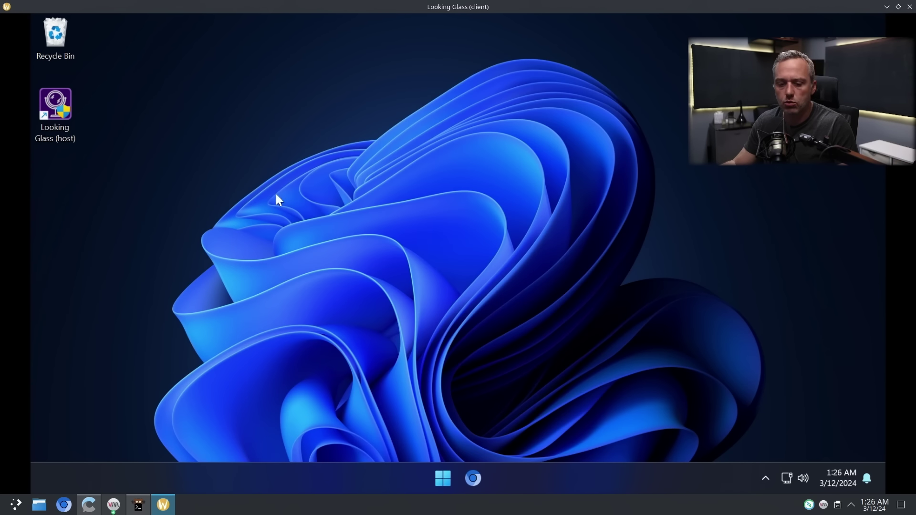
pyautogui.press('super')
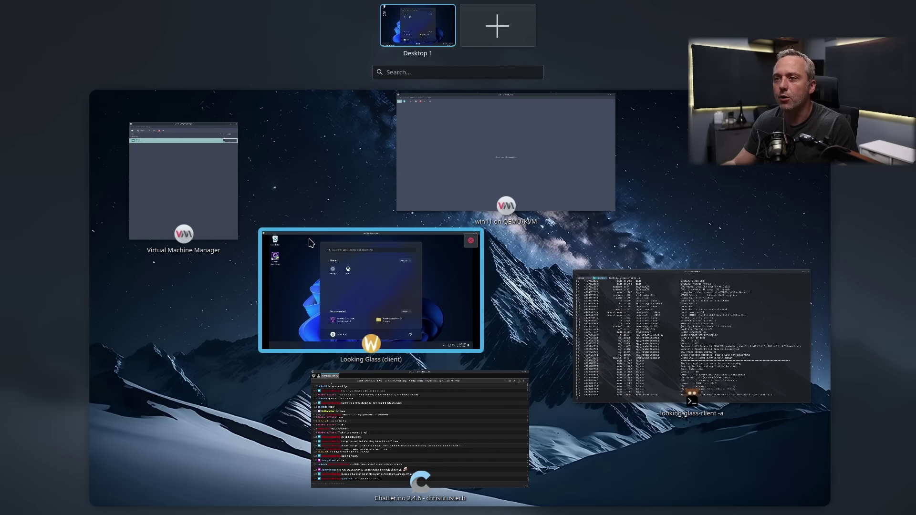
pyautogui.click(321, 186)
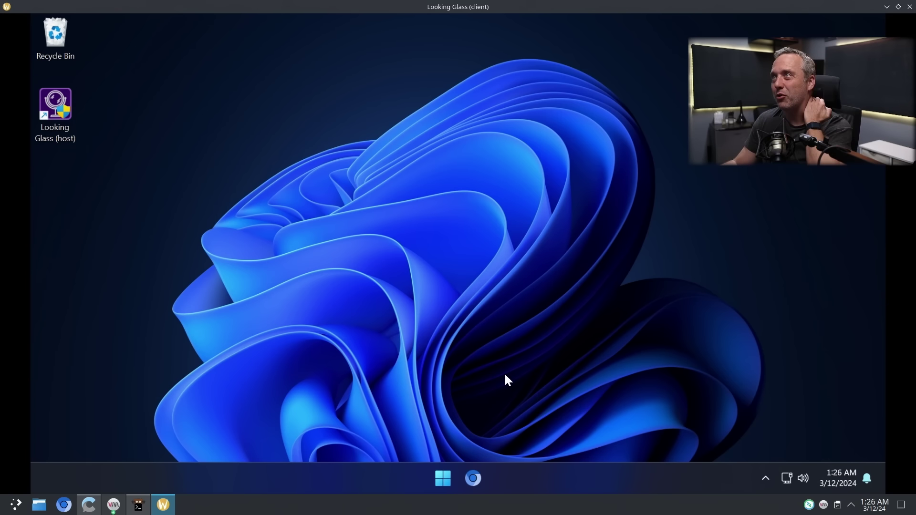
pyautogui.click(442, 475)
# - Open Task Manager in the Windows guest and maximize its window
pyautogui.rightClick(323, 475)
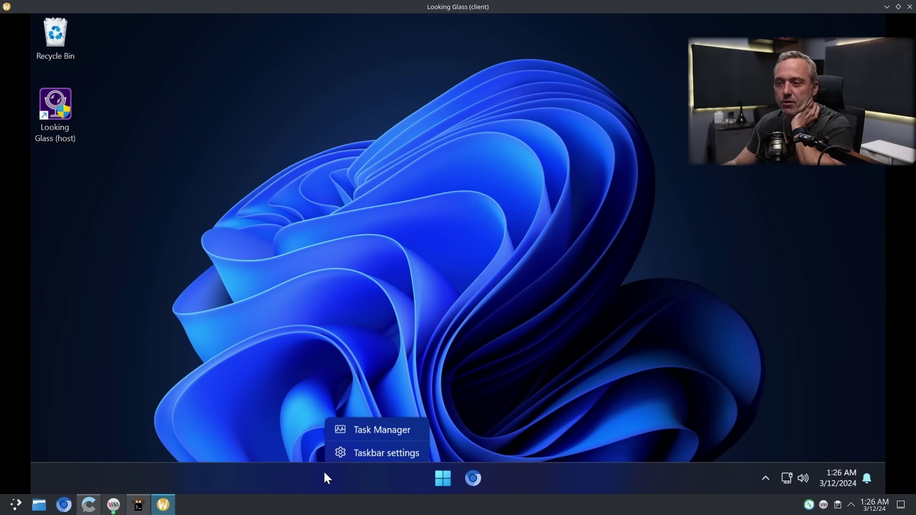
pyautogui.click(394, 425)
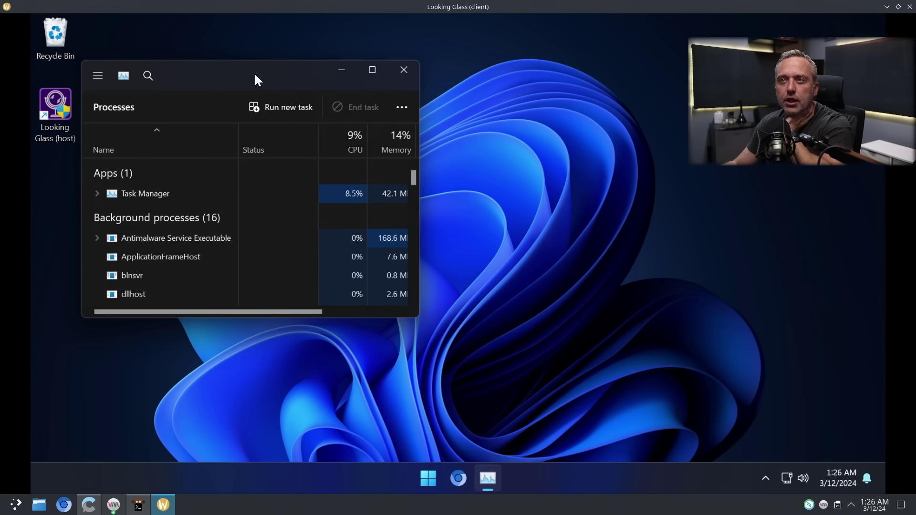
pyautogui.doubleClick(254, 73)
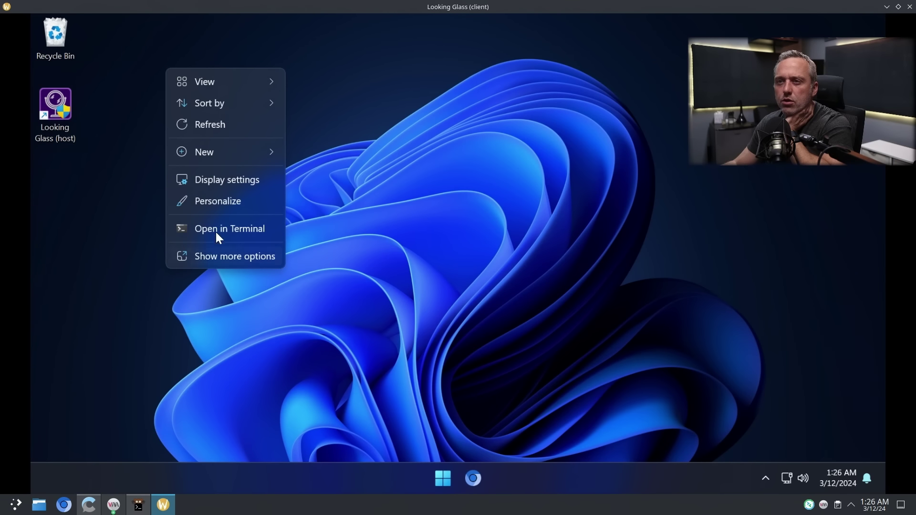
# - Try the guest's display scale at 100%, settle on 125%, and check the result in the Start menu
pyautogui.click(225, 184)
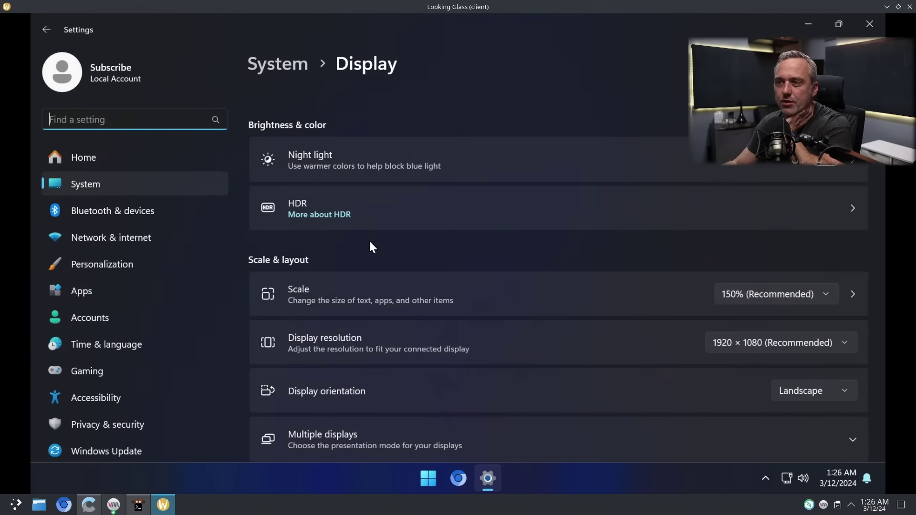
pyautogui.click(790, 300)
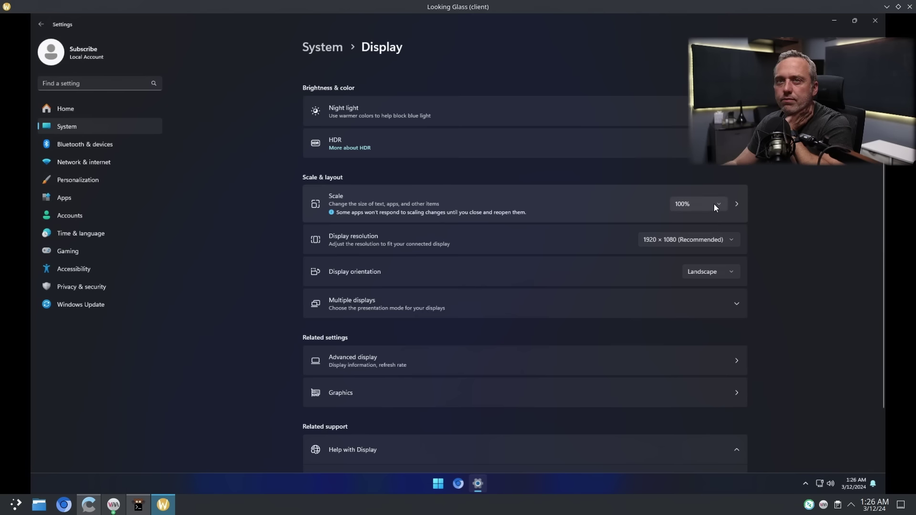
pyautogui.click(713, 204)
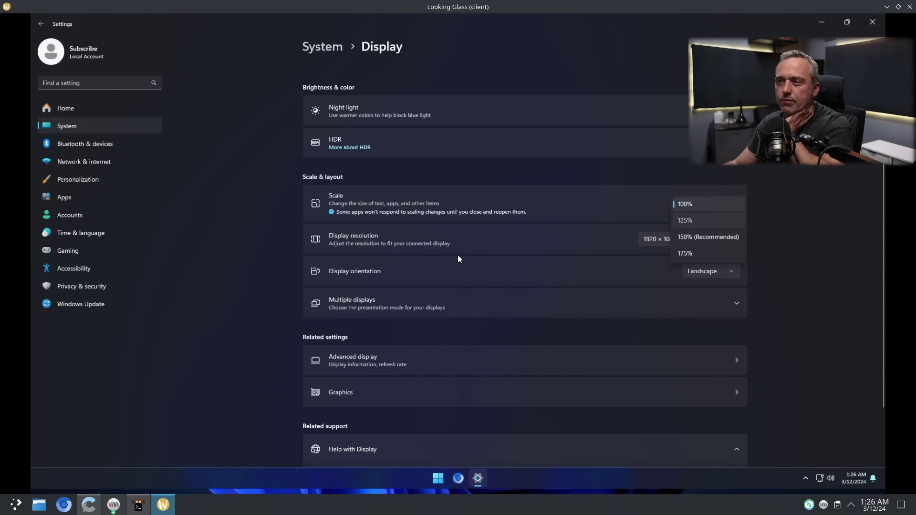
pyautogui.press('Down')
pyautogui.press('Return')
pyautogui.hotkey('alt', 'F4')
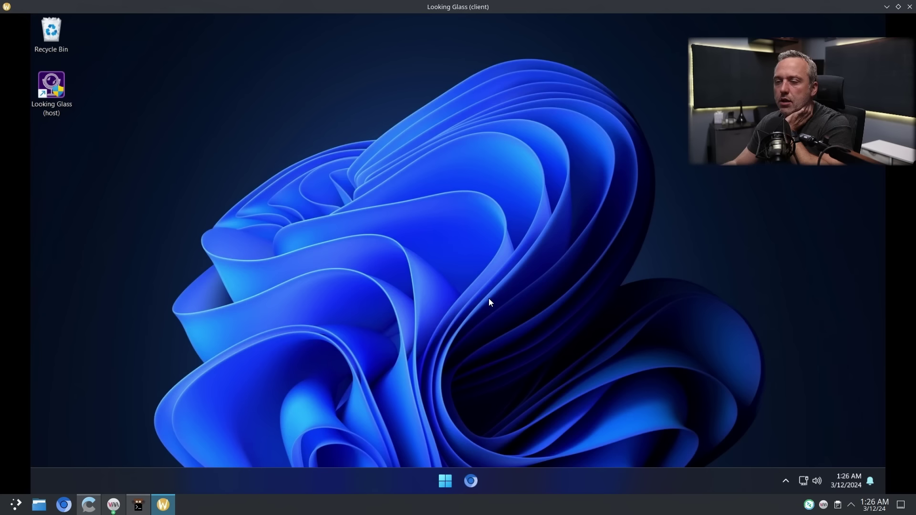
pyautogui.click(446, 480)
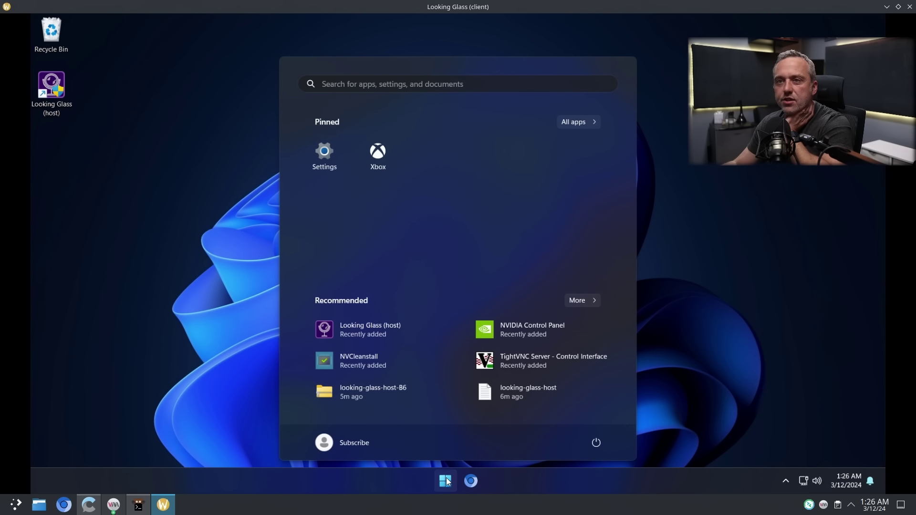
pyautogui.click(446, 480)
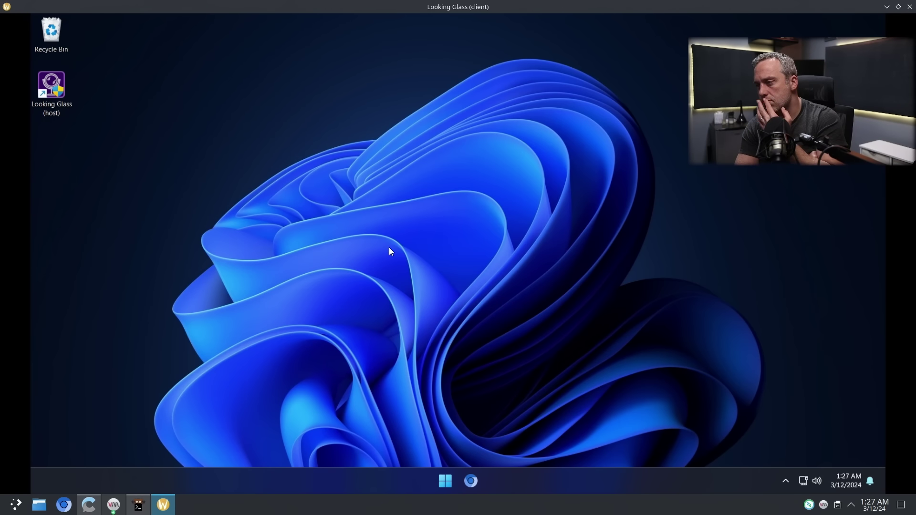
# - Open Device Manager in the Windows guest and expand the Disk drives category
pyautogui.rightClick(448, 482)
pyautogui.click(452, 235)
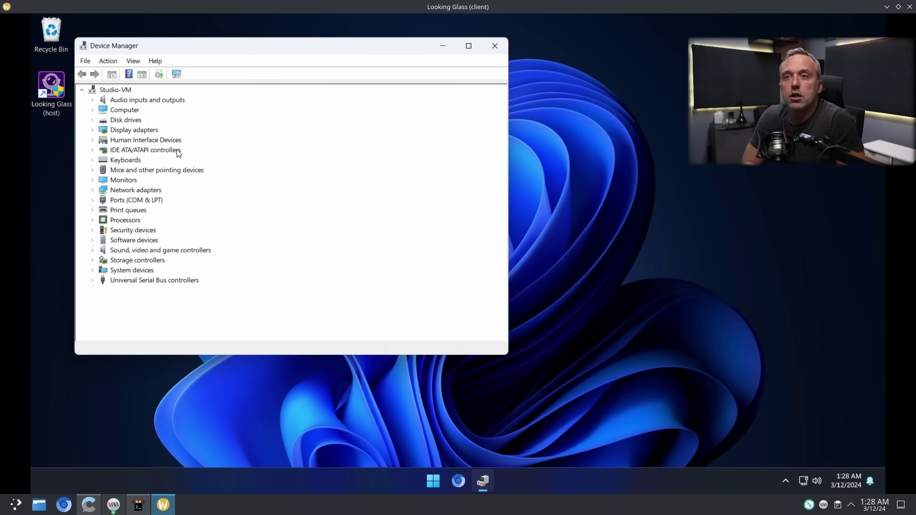
pyautogui.click(93, 121)
pyautogui.click(93, 121)
pyautogui.click(104, 120)
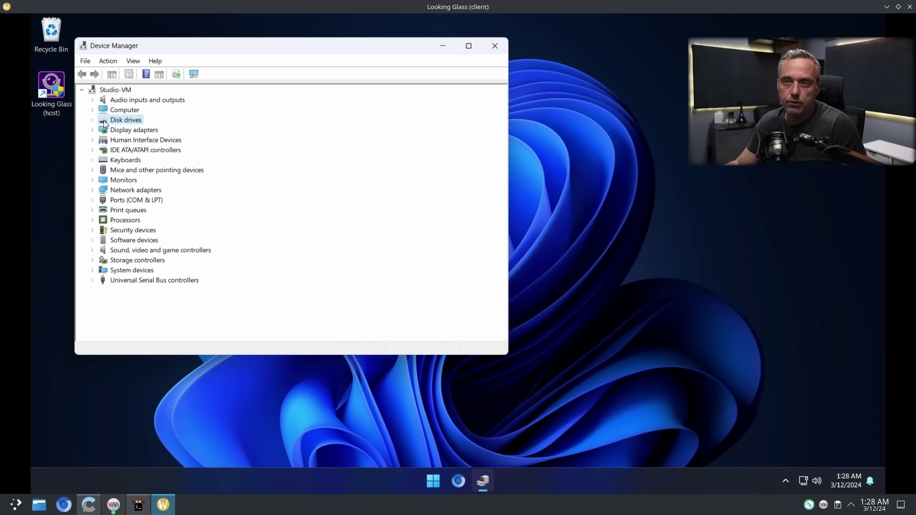
pyautogui.click(93, 120)
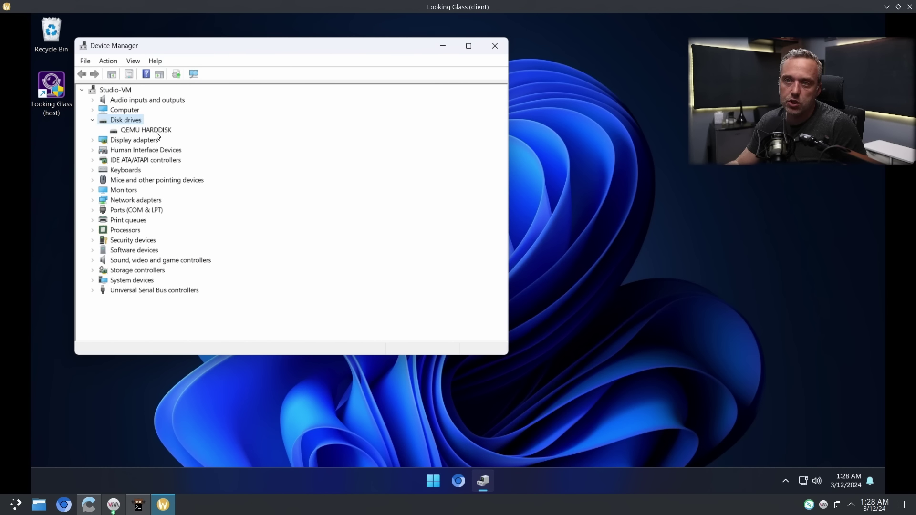
# - Check the Display adapters category in the Windows guest's Device Manager, and close Device Manager
pyautogui.click(93, 120)
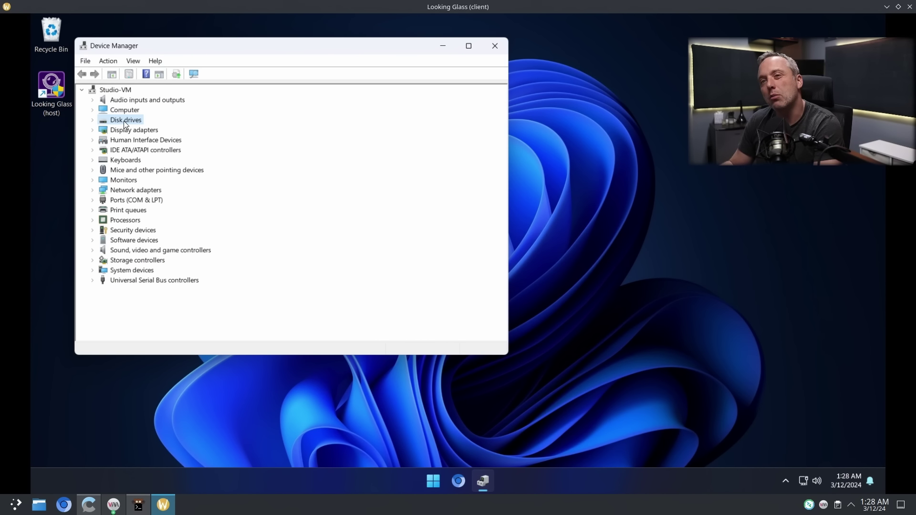
pyautogui.click(93, 130)
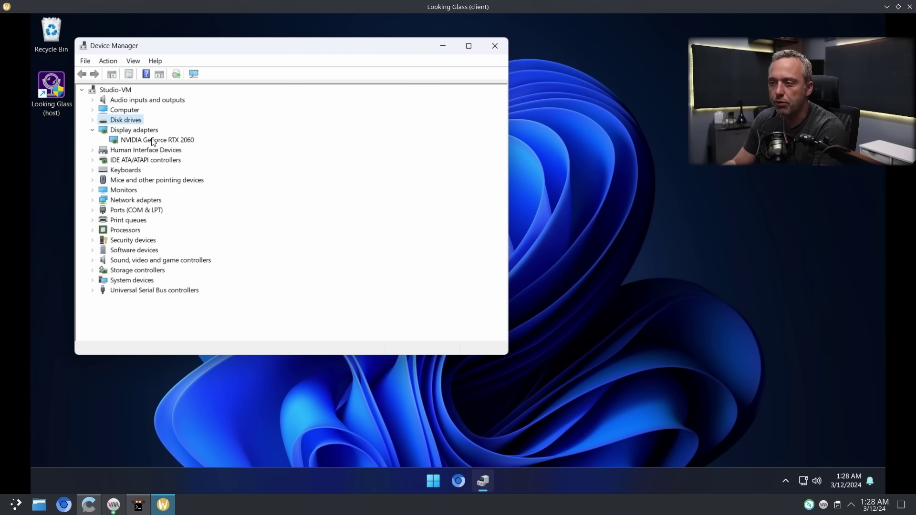
pyautogui.click(494, 45)
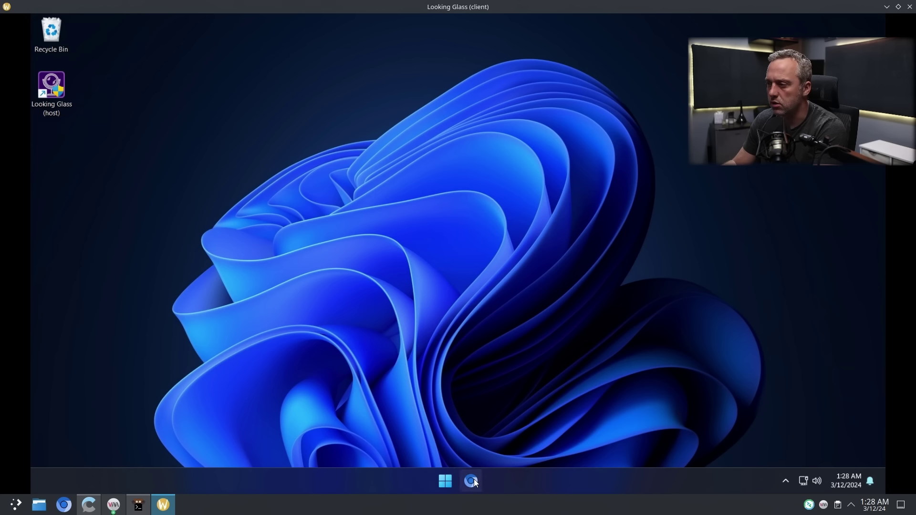
# - Run "irm christitus.com/win | iex" in an administrator PowerShell terminal in the Windows guest
pyautogui.rightClick(447, 481)
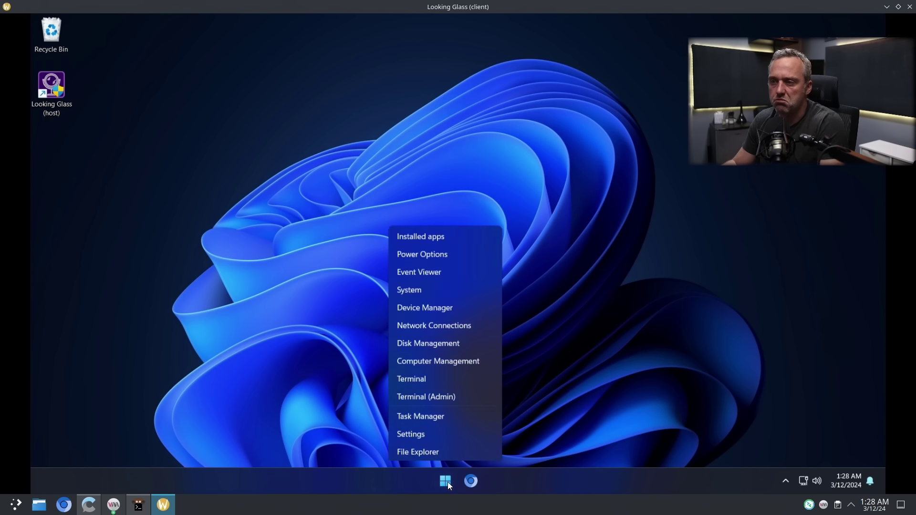
pyautogui.click(440, 322)
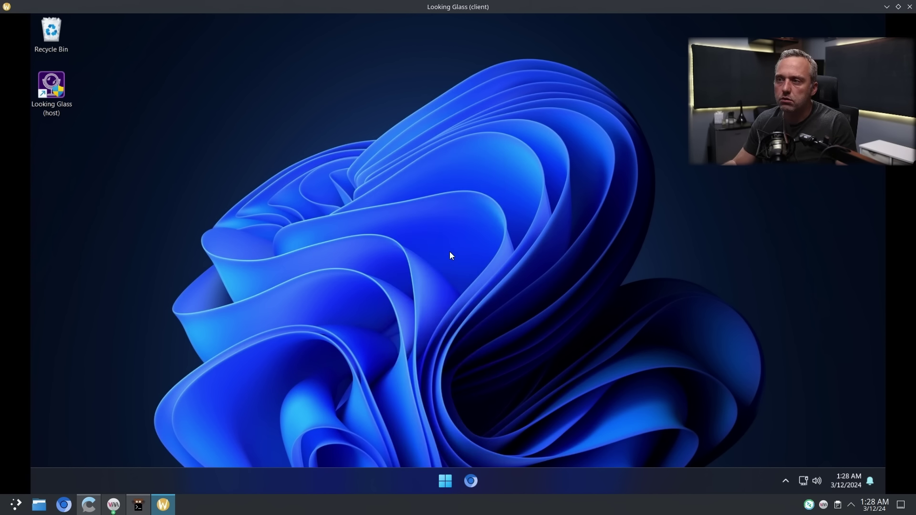
pyautogui.write('irm christi')
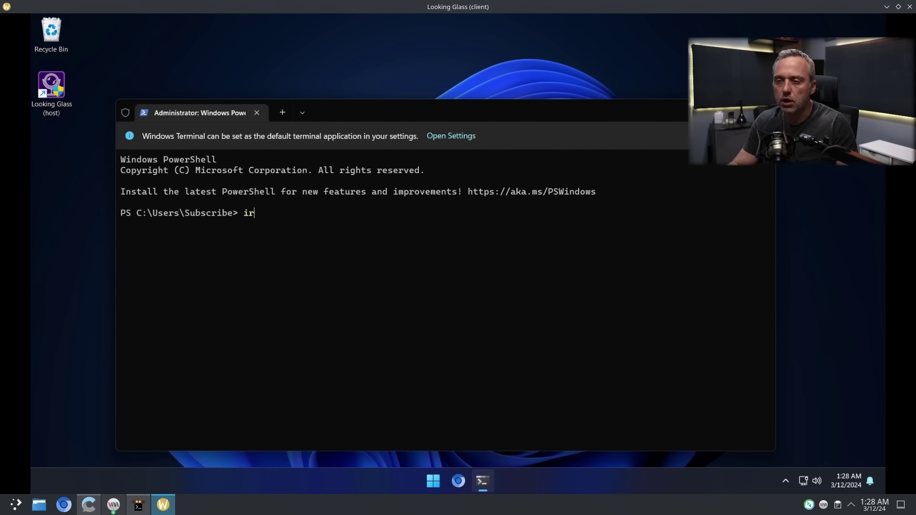
pyautogui.write('tus.com/win | iex')
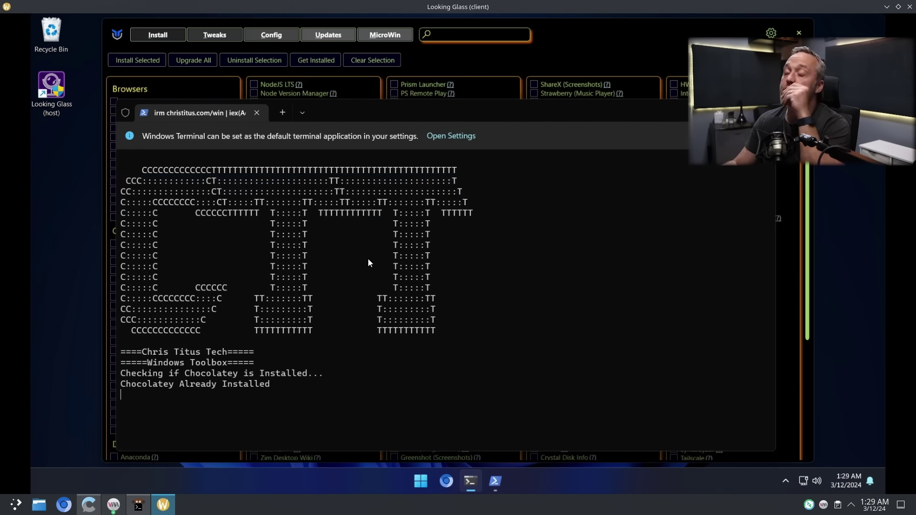
# - Install Steam in the Windows guest from the utility's application list
pyautogui.click(587, 58)
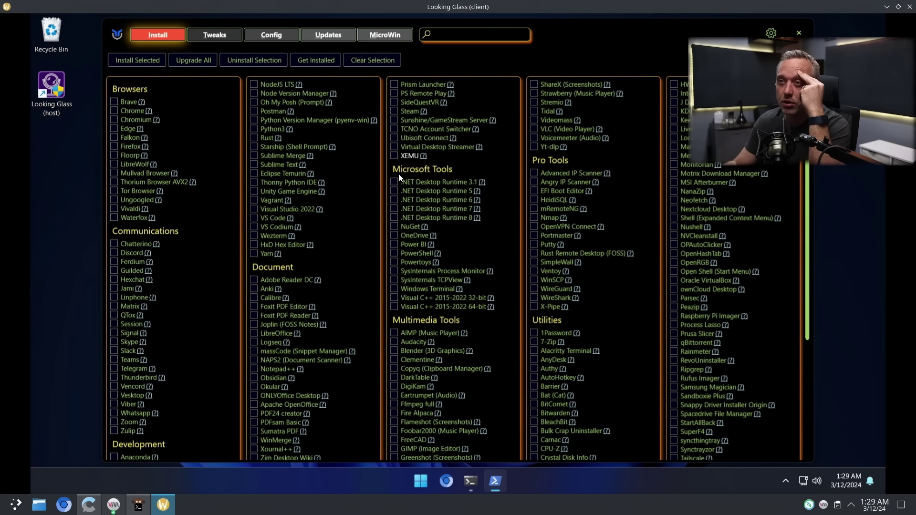
pyautogui.scroll(-3, 336, 207)
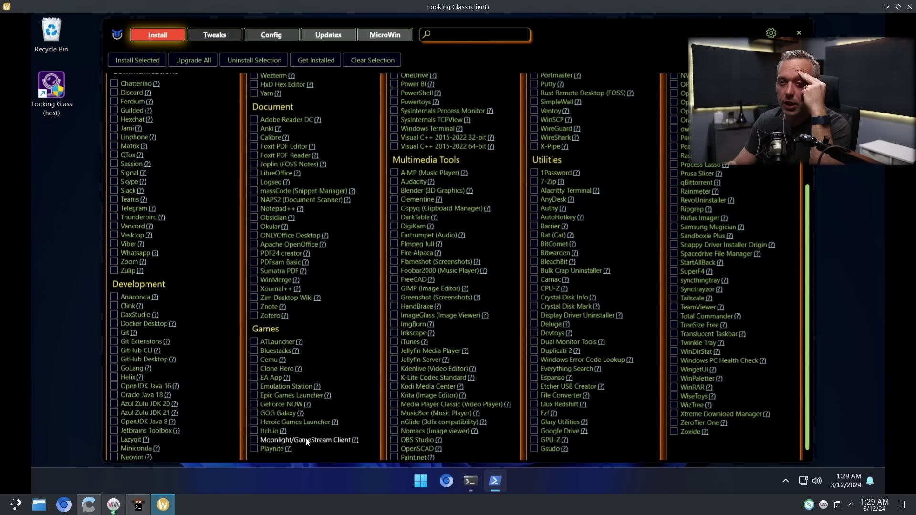
pyautogui.scroll(-1, 299, 438)
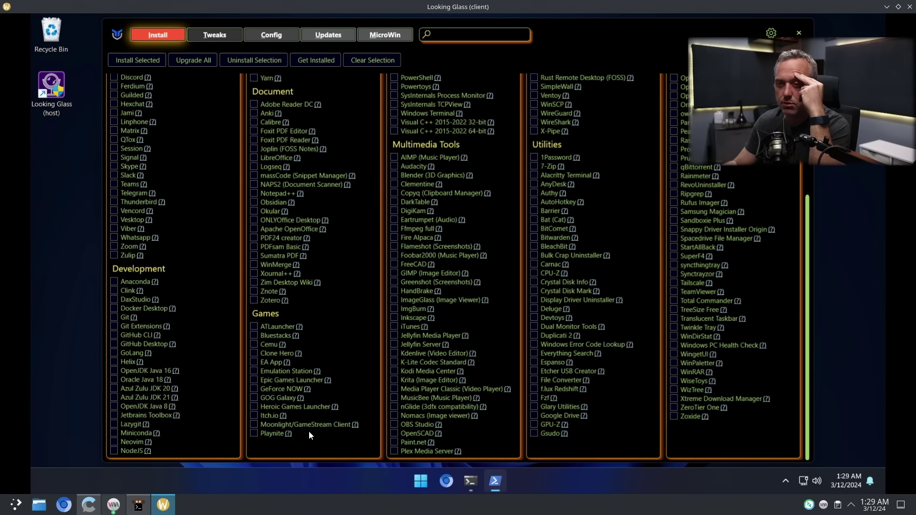
pyautogui.scroll(3, 308, 430)
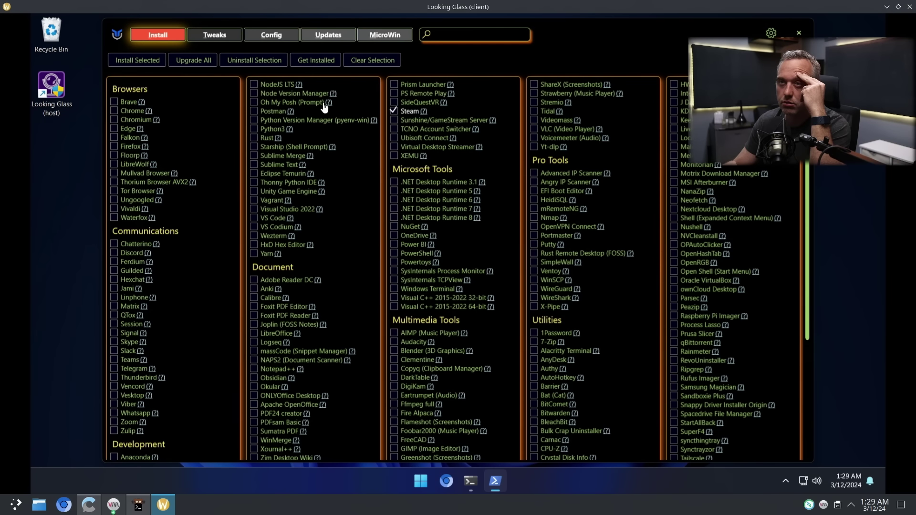
pyautogui.click(476, 482)
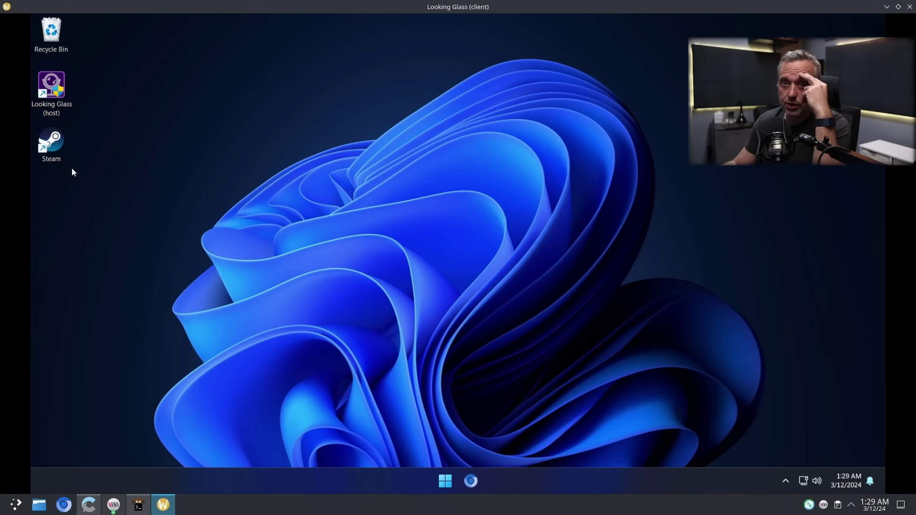
# - Launch Steam in the Windows guest, maximize its window and show the game library
pyautogui.doubleClick(51, 141)
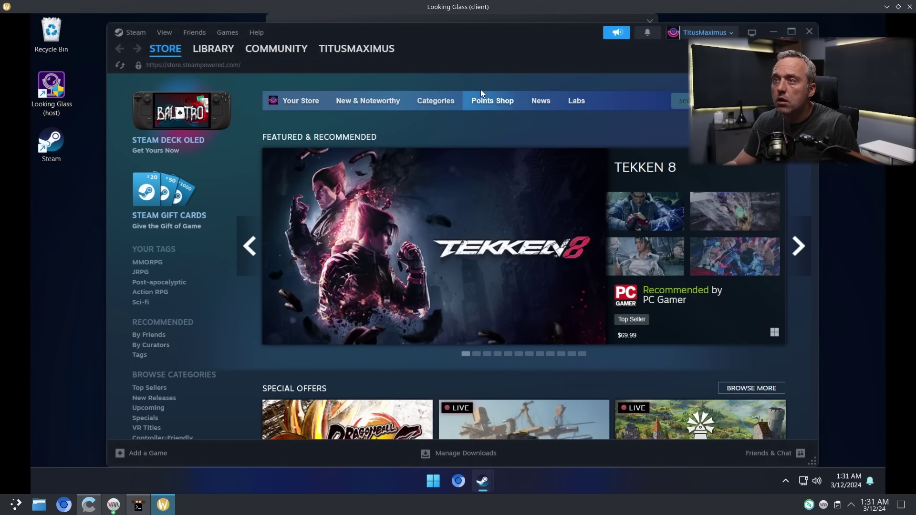
pyautogui.click(792, 33)
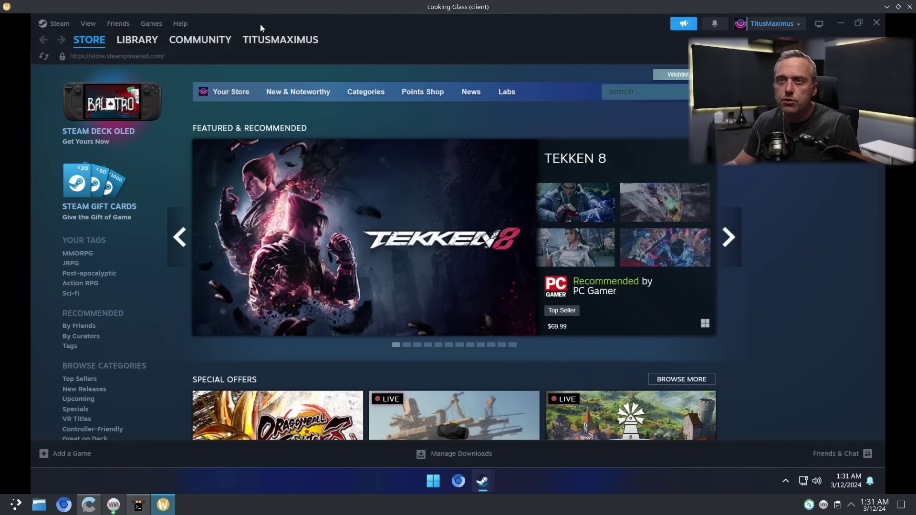
pyautogui.click(136, 41)
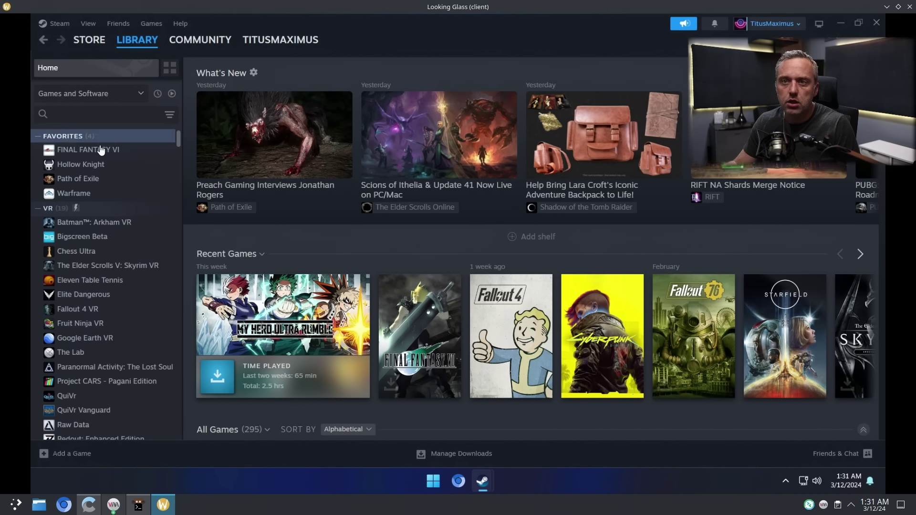
# - Install Cyberpunk 2077 to Local Drive (C:) with desktop and start menu shortcuts, accept its EULA, and show the download progress
pyautogui.scroll(-10, 105, 291)
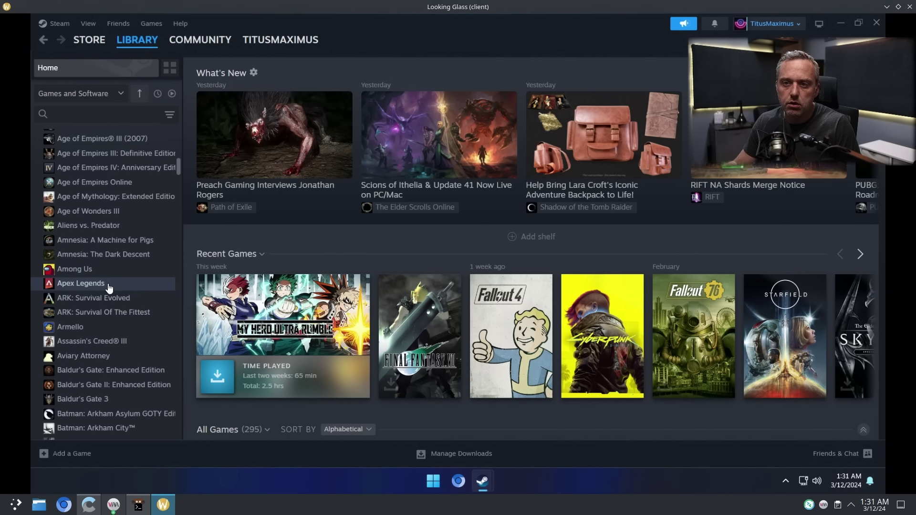
pyautogui.scroll(-3, 105, 286)
pyautogui.click(600, 304)
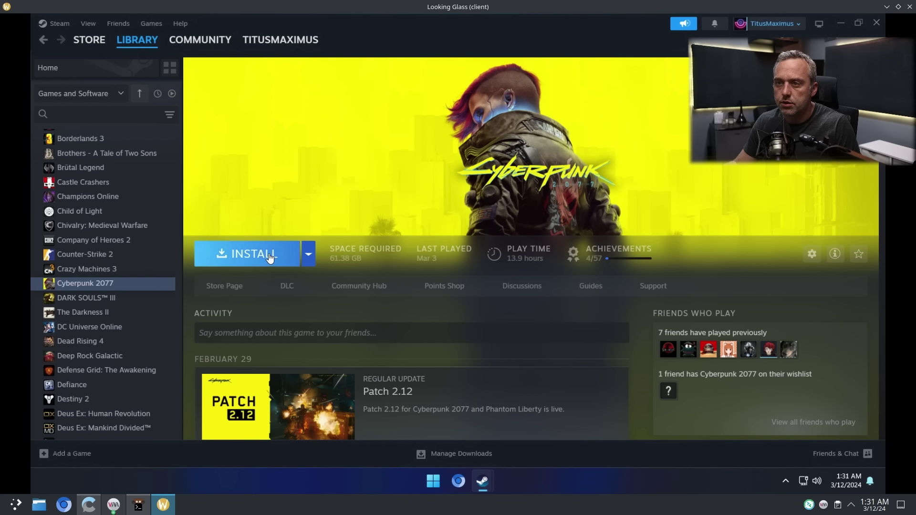
pyautogui.click(286, 255)
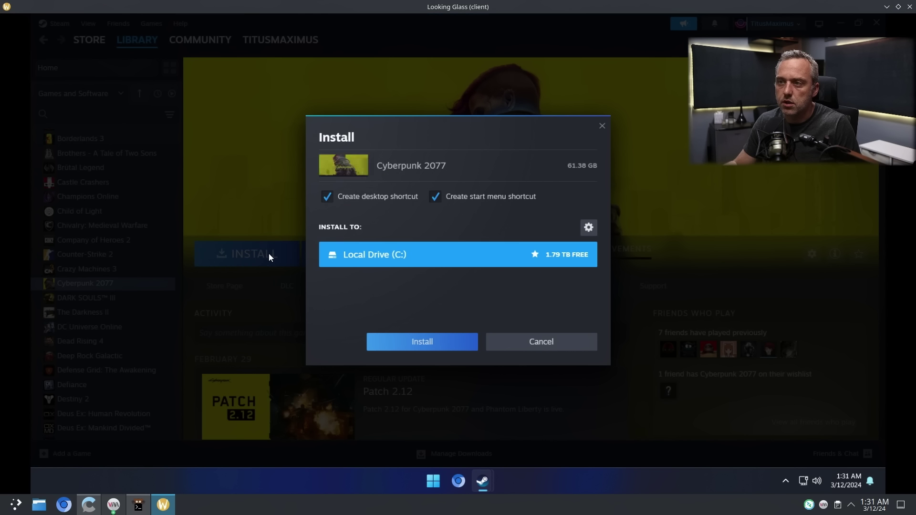
pyautogui.click(430, 341)
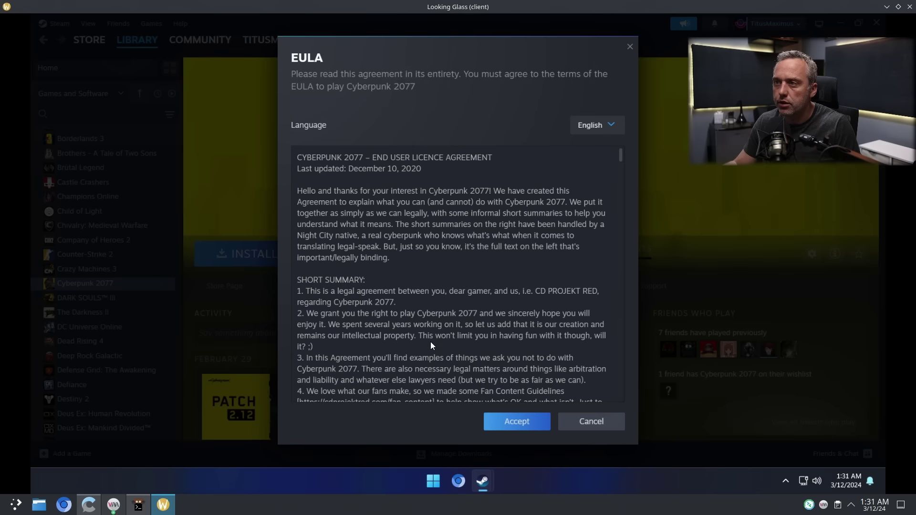
pyautogui.click(520, 422)
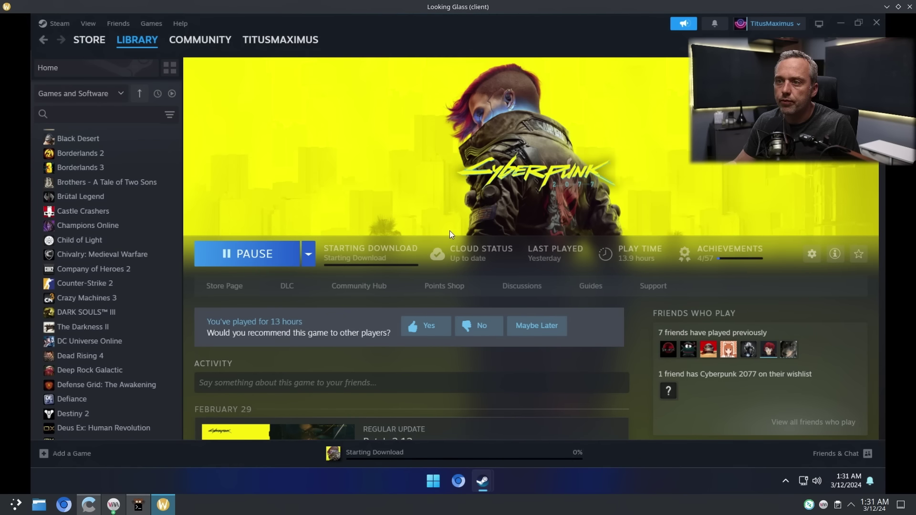
pyautogui.click(402, 452)
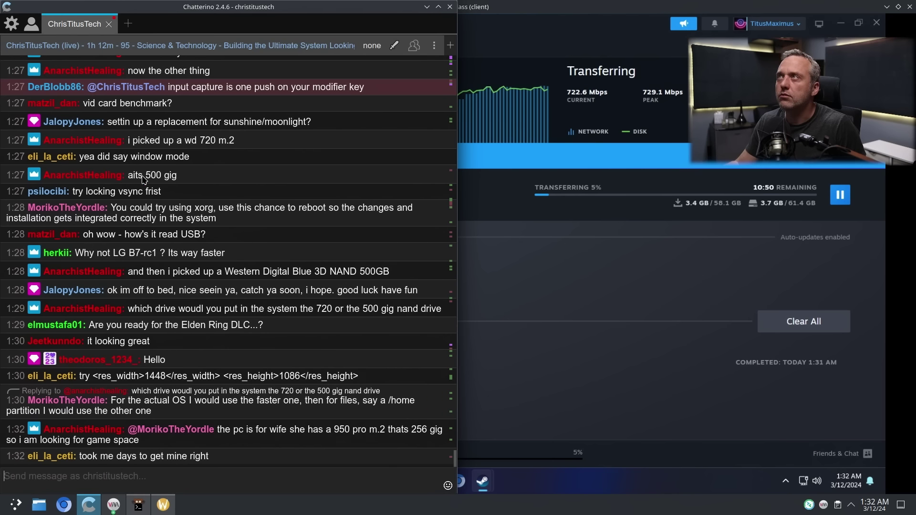
pyautogui.click(88, 504)
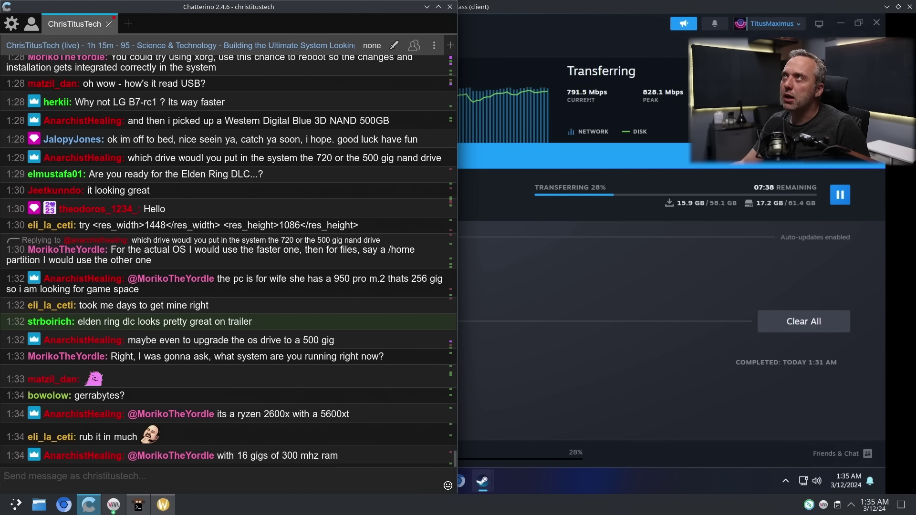
pyautogui.click(137, 509)
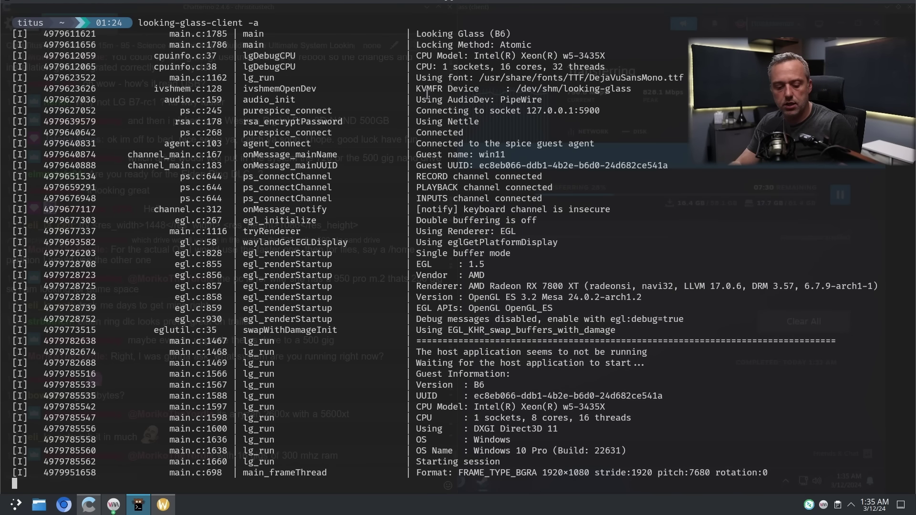
pyautogui.moveTo(427, 93); pyautogui.dragTo(913, 286)
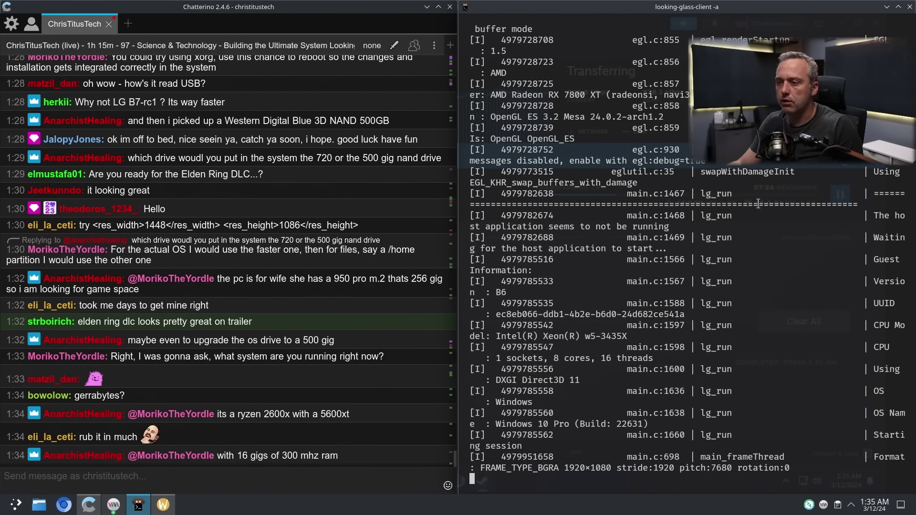
pyautogui.click(887, 7)
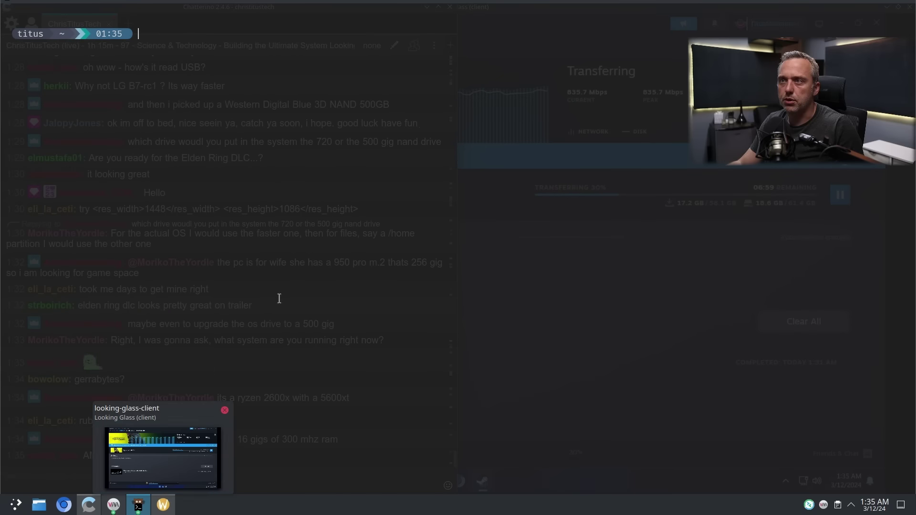
# - Tile a new host terminal beside the chat window and run neofetch in it to show the system specs
pyautogui.click(138, 505)
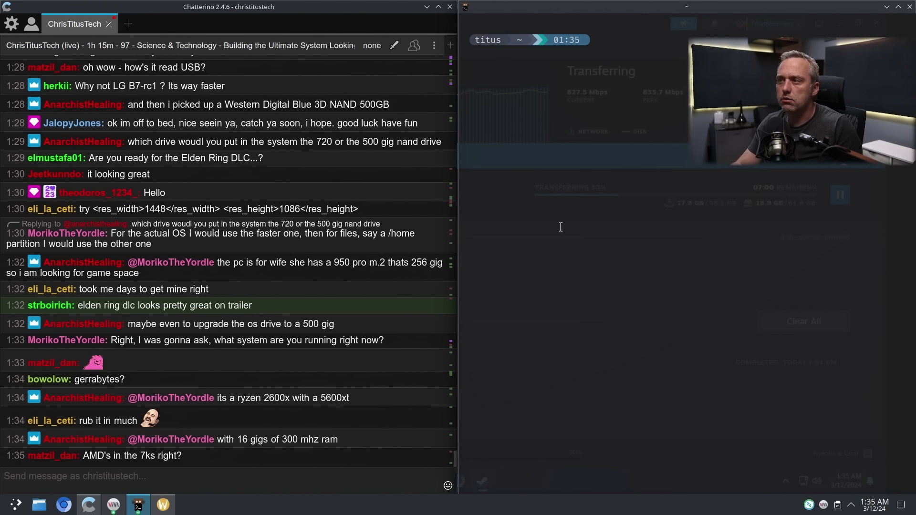
pyautogui.write('neo')
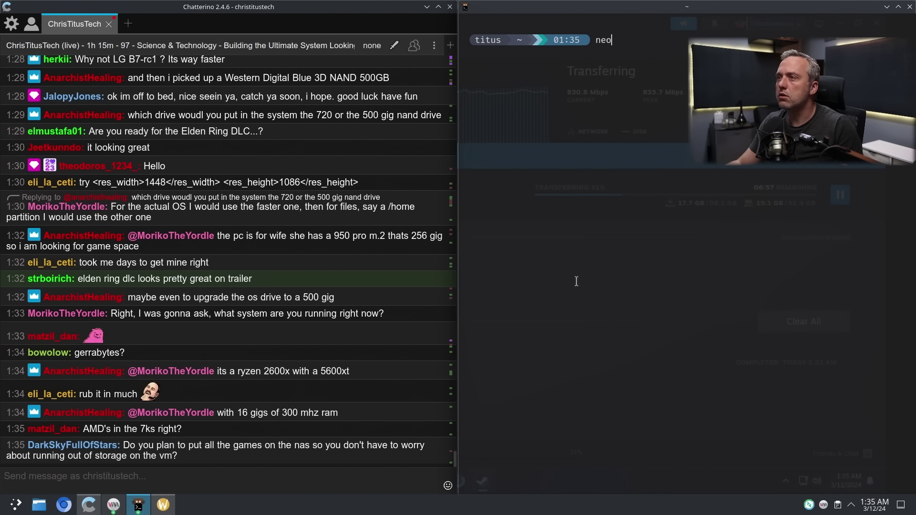
pyautogui.press('BackSpace')
pyautogui.press('BackSpace')
pyautogui.press('BackSpace')
pyautogui.press('Return')
pyautogui.press('Return')
pyautogui.press('Return')
pyautogui.press('Return')
pyautogui.press('Return')
pyautogui.press('Return')
pyautogui.write('neofe')
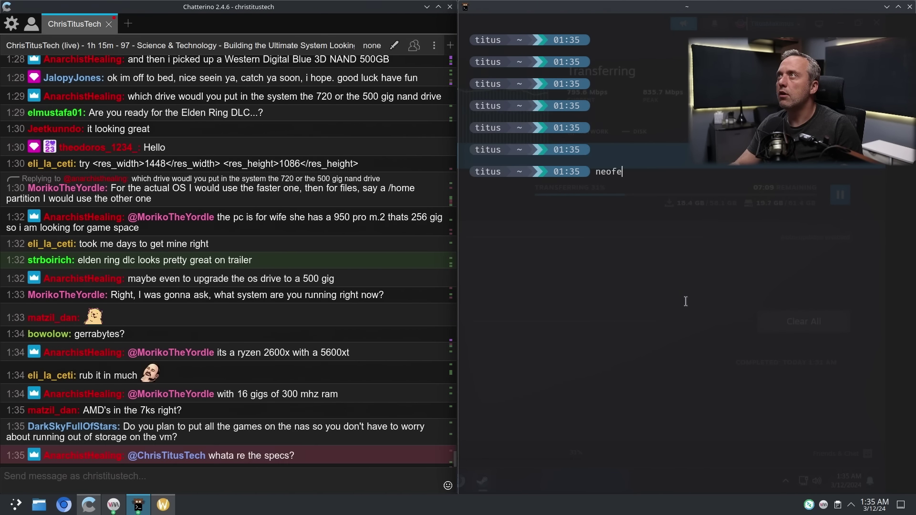
pyautogui.write('tch')
pyautogui.press('Return')
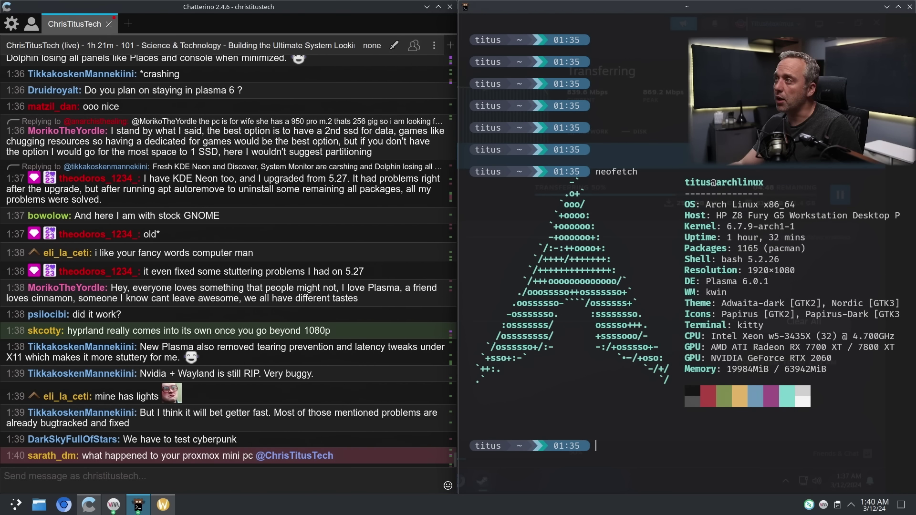
# - Minimize the terminal and chat windows, and clear the completed downloads list in the guest's Steam
pyautogui.click(886, 7)
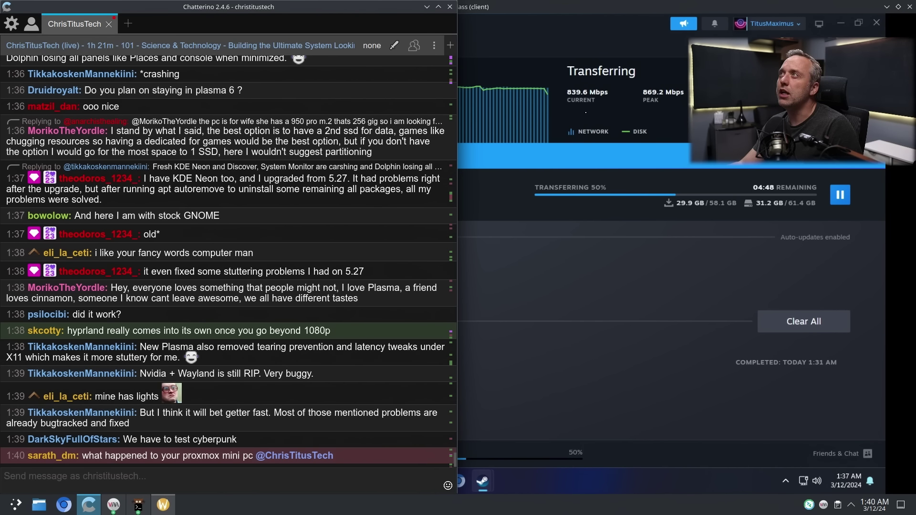
pyautogui.click(426, 6)
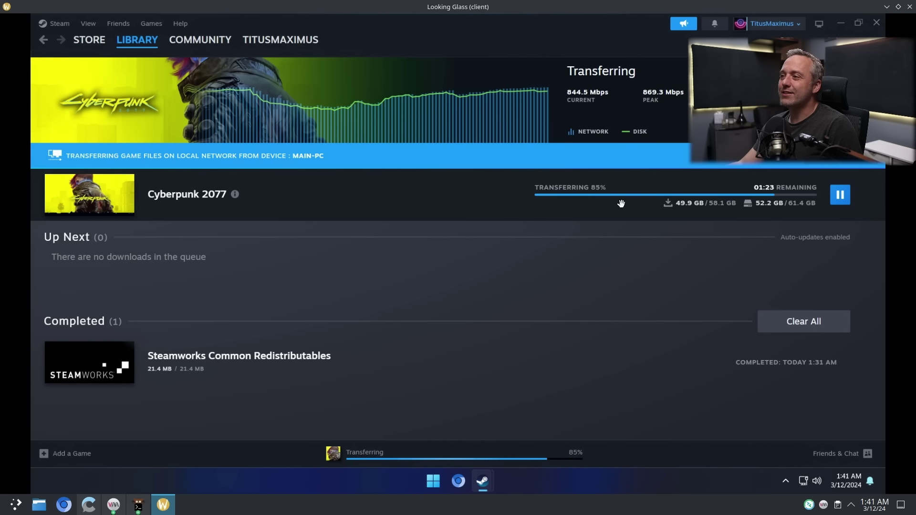
pyautogui.click(774, 319)
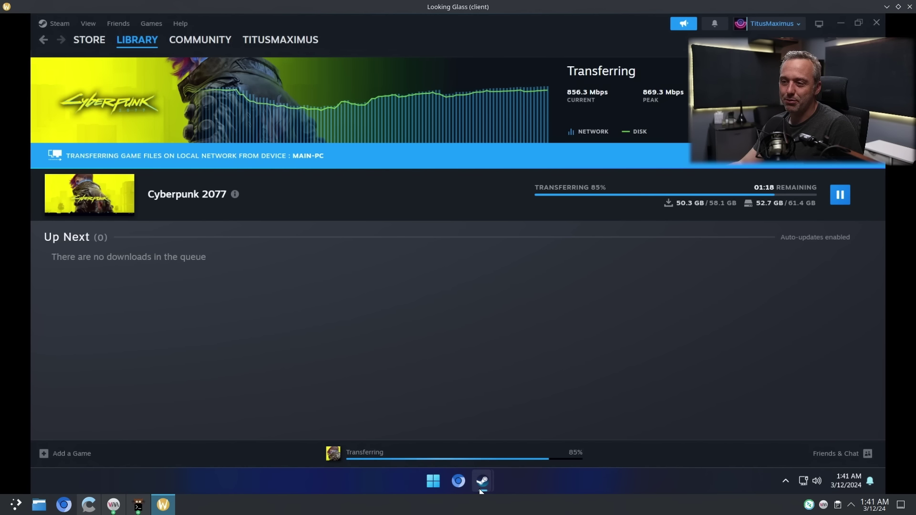
# - Bring the host terminal with the neofetch output back over the Steam download, and close that terminal
pyautogui.moveTo(482, 481)
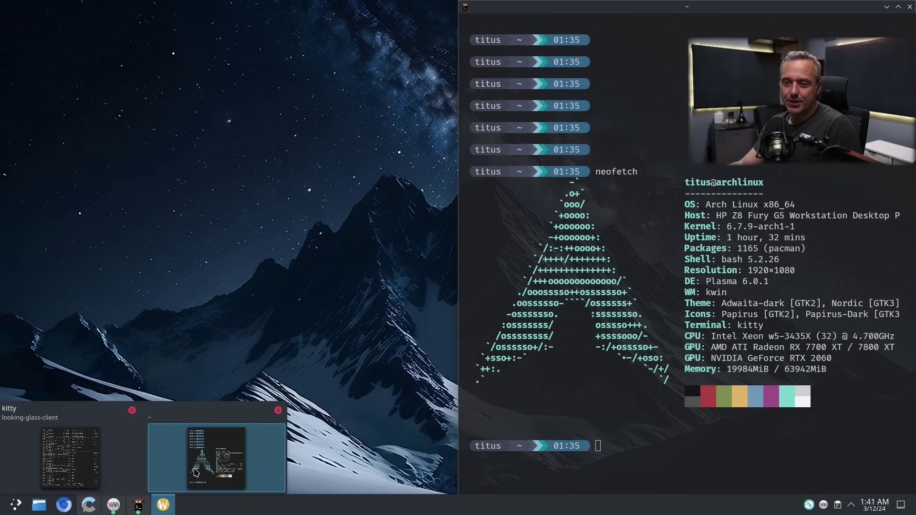
pyautogui.click(193, 476)
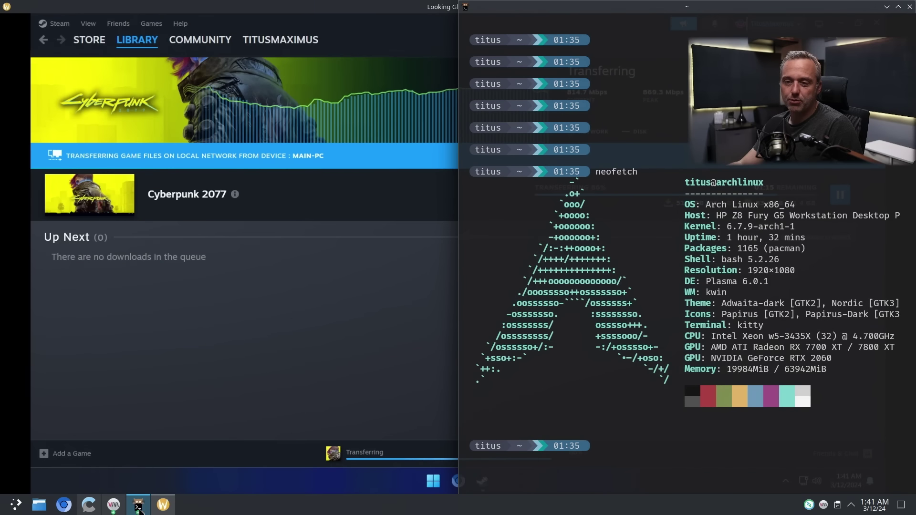
pyautogui.moveTo(134, 507)
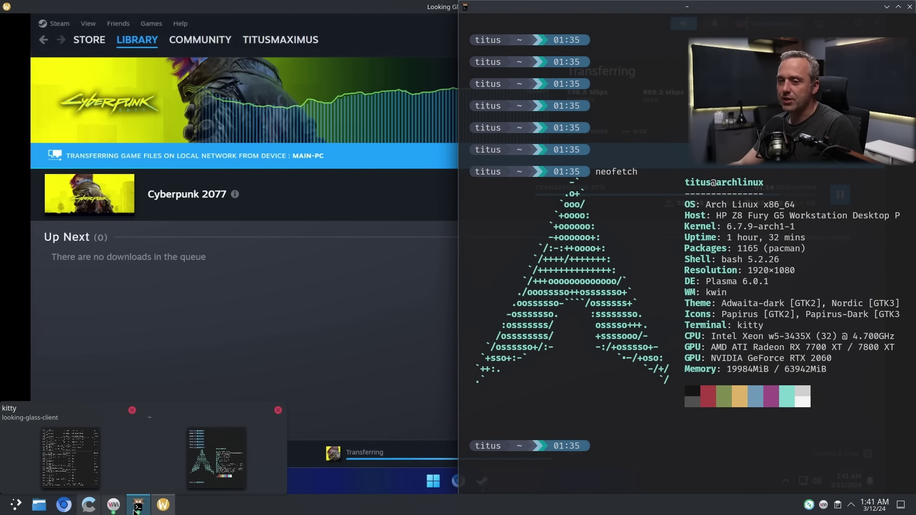
pyautogui.click(278, 411)
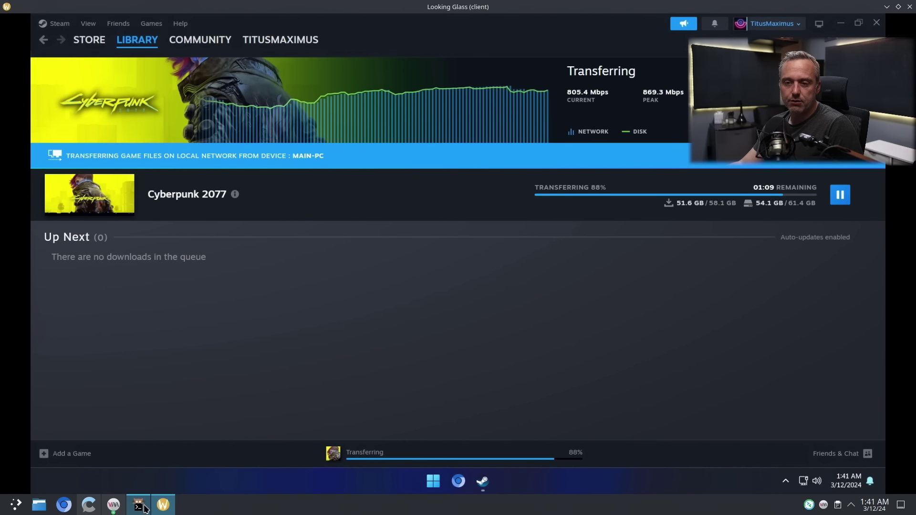
# - Show the chat window beside the game download, then pull the Looking Glass window out of its maximized state and maximize it again
pyautogui.click(88, 505)
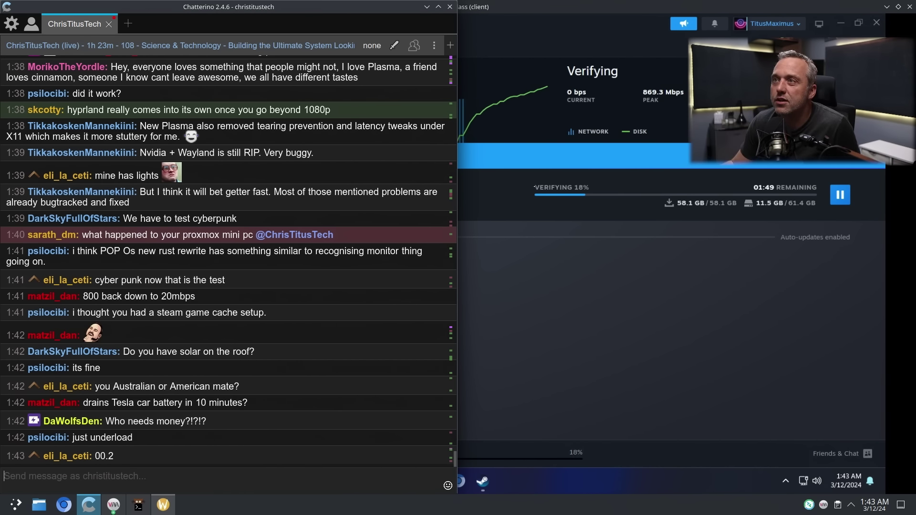
pyautogui.moveTo(482, 7); pyautogui.dragTo(341, 108)
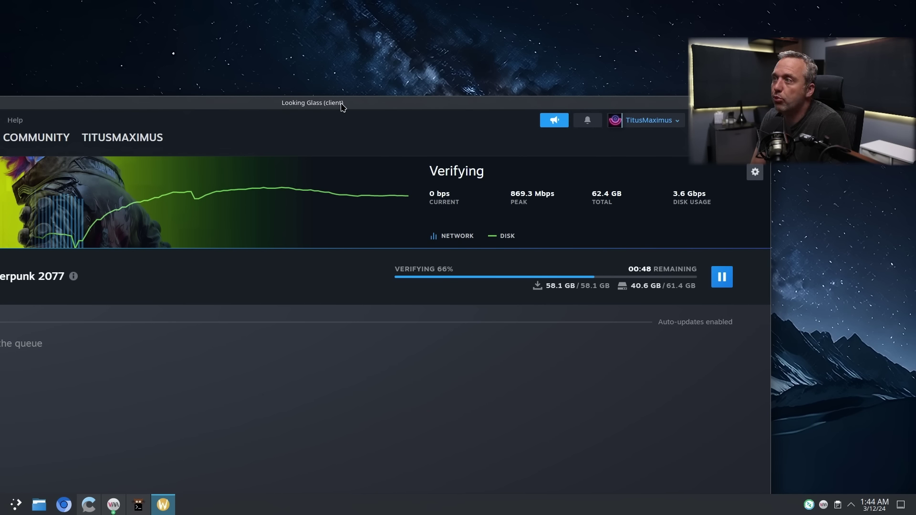
pyautogui.doubleClick(341, 104)
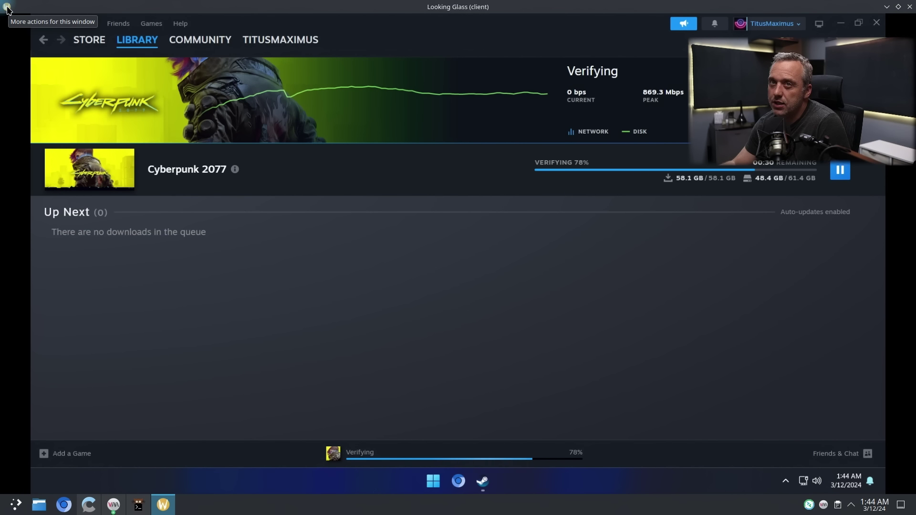
pyautogui.rightClick(402, 506)
pyautogui.press('Escape')
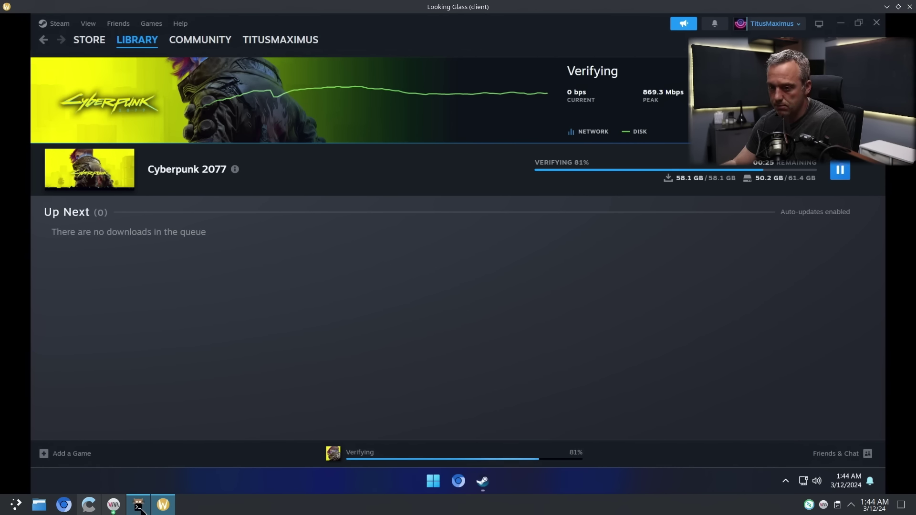
pyautogui.click(139, 506)
pyautogui.click(143, 508)
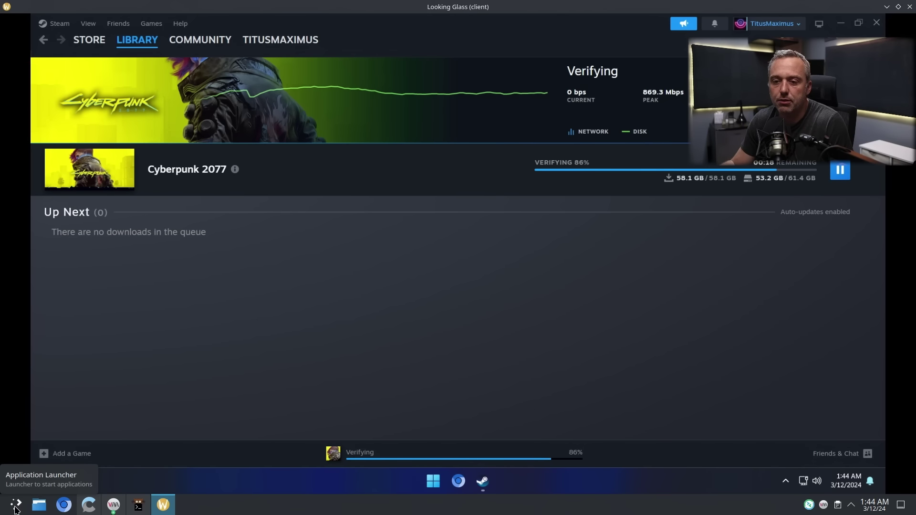
# - Open a new host terminal, run htop in it maximized to check the CPU core load, and quit htop
pyautogui.press('super+Return')
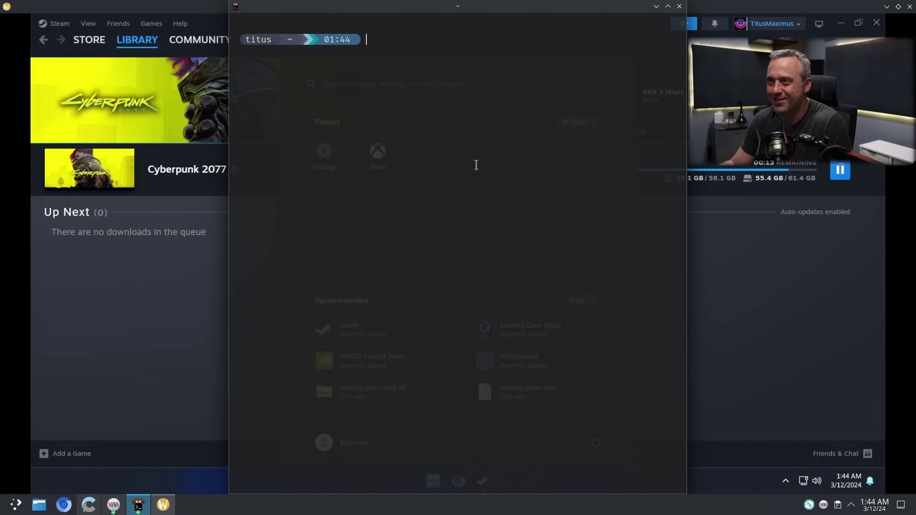
pyautogui.write('lsb')
pyautogui.press('BackSpace')
pyautogui.press('BackSpace')
pyautogui.press('BackSpace')
pyautogui.write('htop')
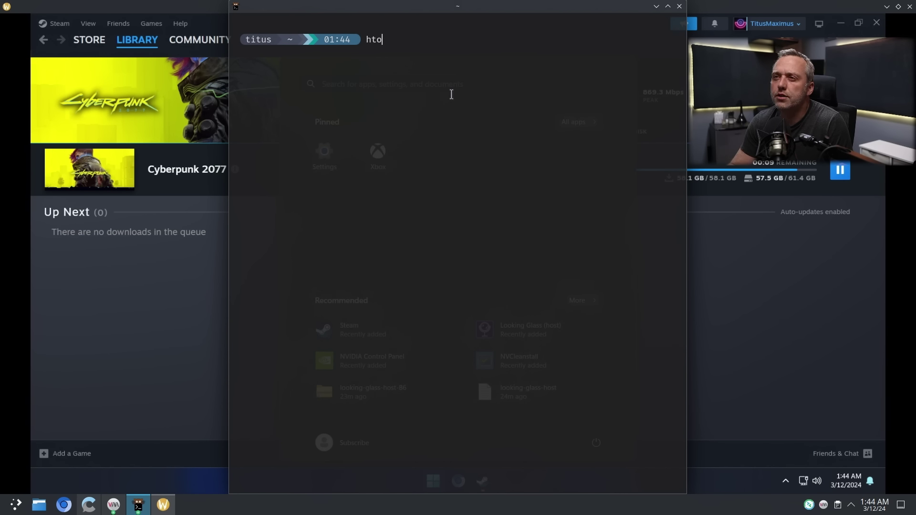
pyautogui.press('Return')
pyautogui.press('super+Up')
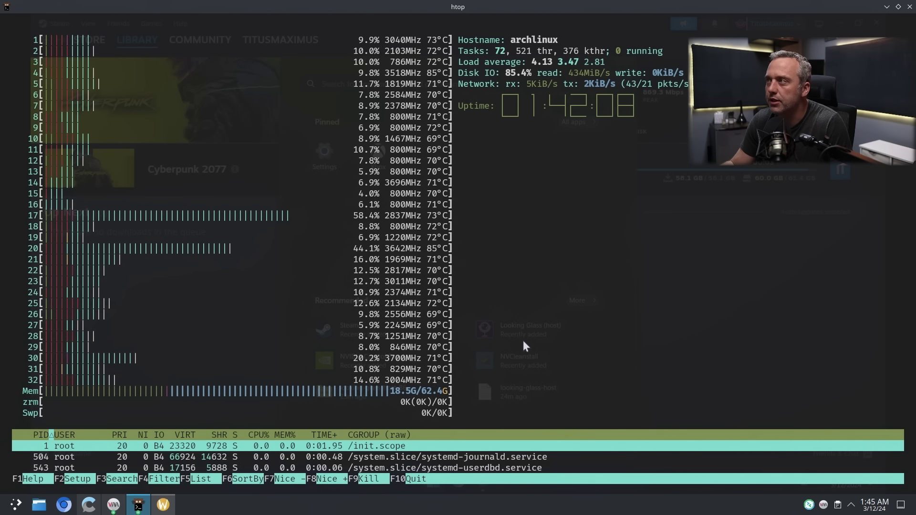
pyautogui.write('q')
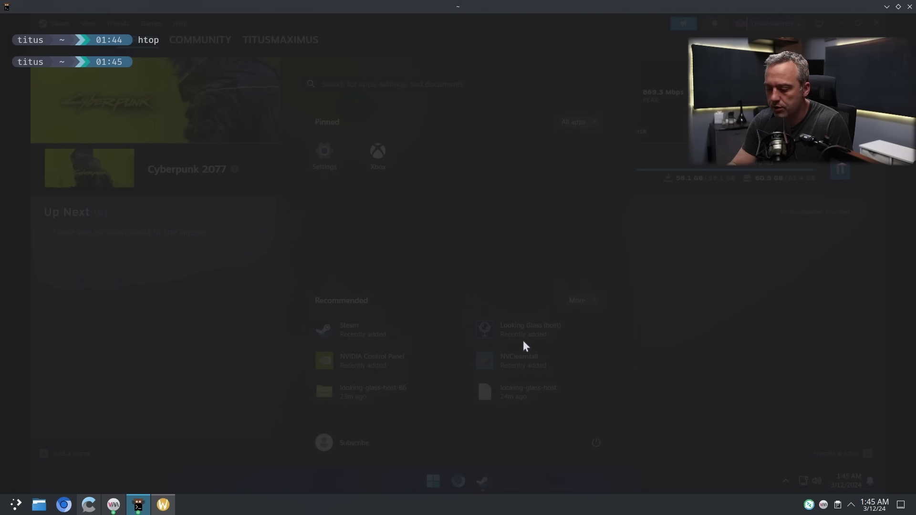
# - Run btop in the host terminal and look through its process list while the virtual machine is running
pyautogui.write('btop')
pyautogui.press('Return')
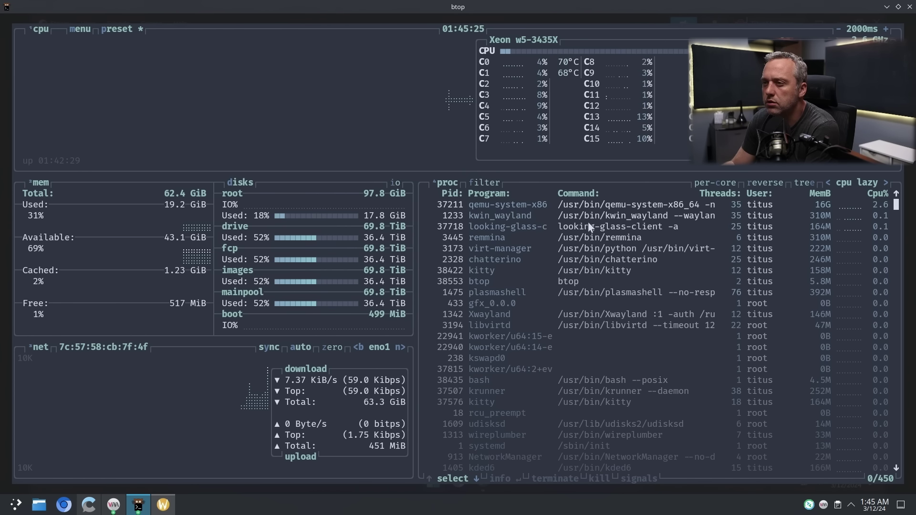
pyautogui.click(684, 315)
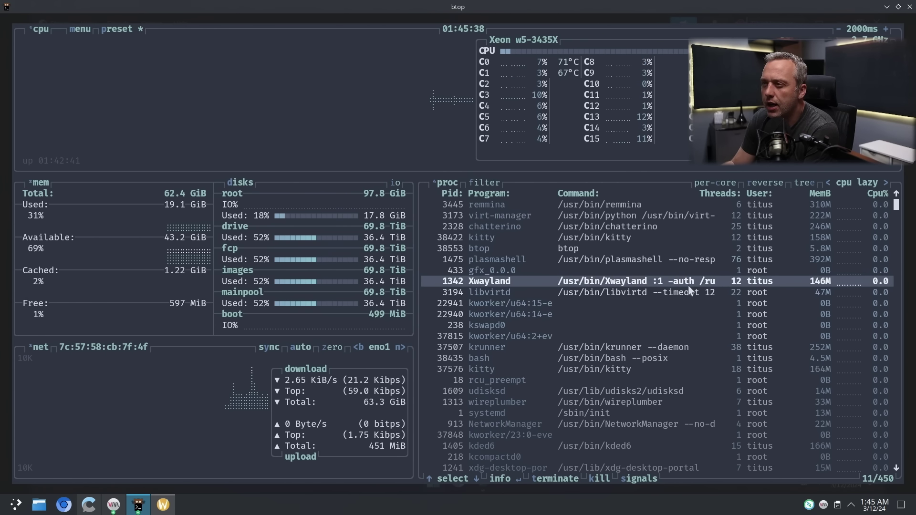
pyautogui.click(686, 284)
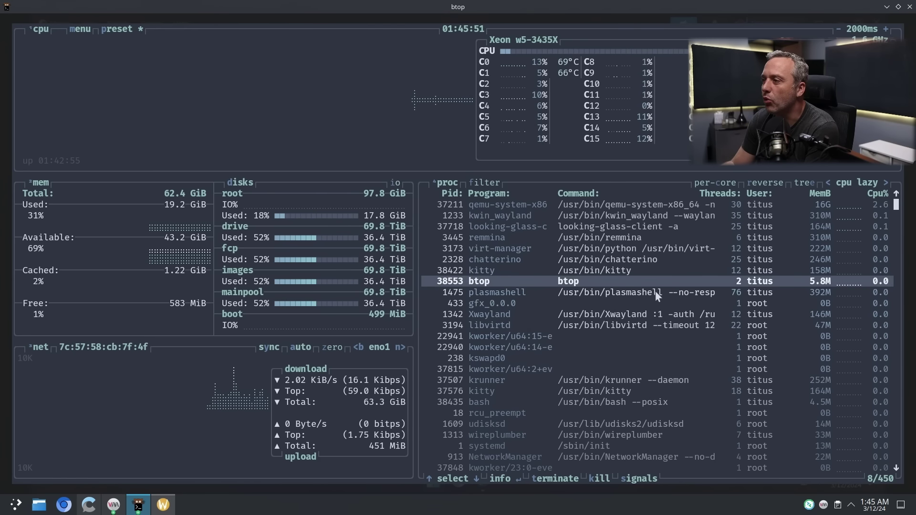
pyautogui.click(630, 315)
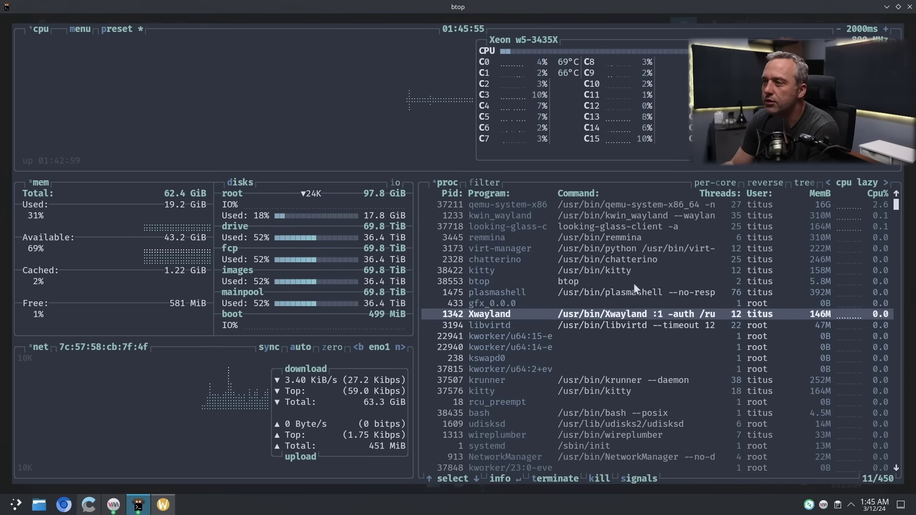
pyautogui.click(604, 305)
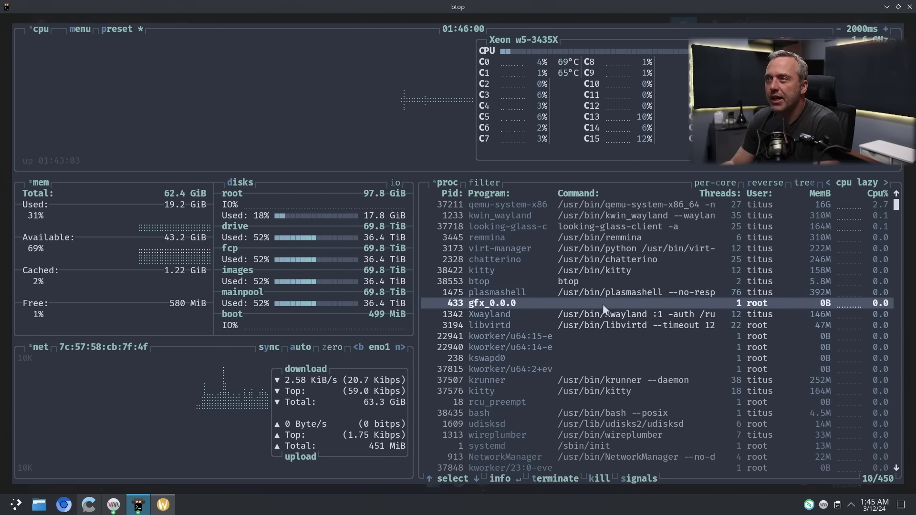
# - Return to the Looking Glass window, close the guest's Start menu and launch Cyberpunk 2077 from Steam's completed downloads
pyautogui.hotkey('alt', 'Tab')
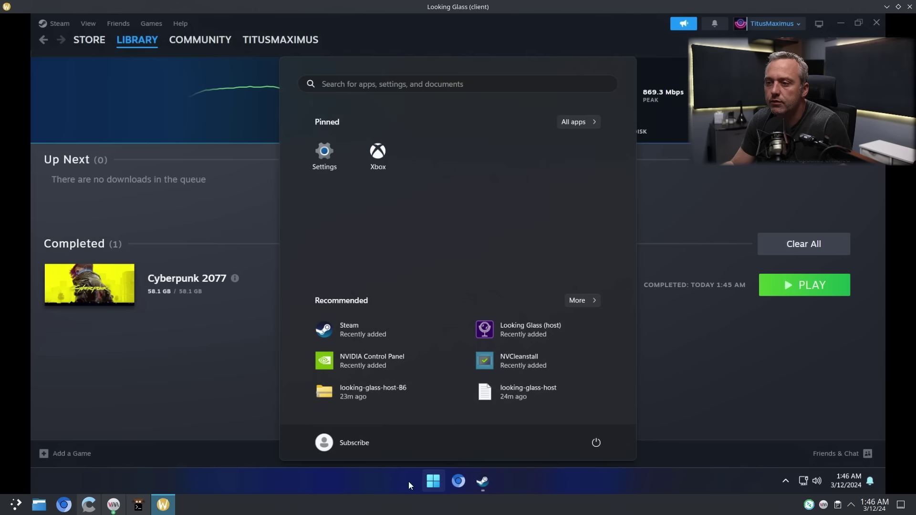
pyautogui.click(426, 481)
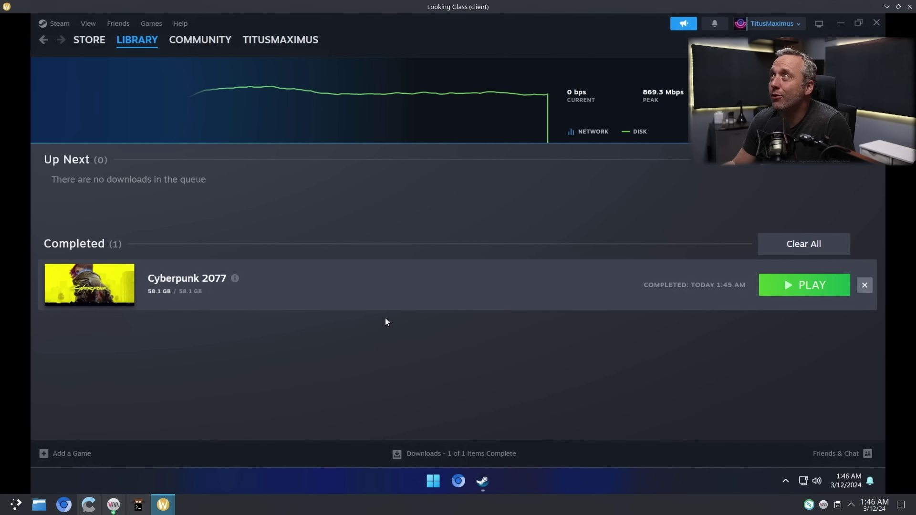
pyautogui.click(786, 287)
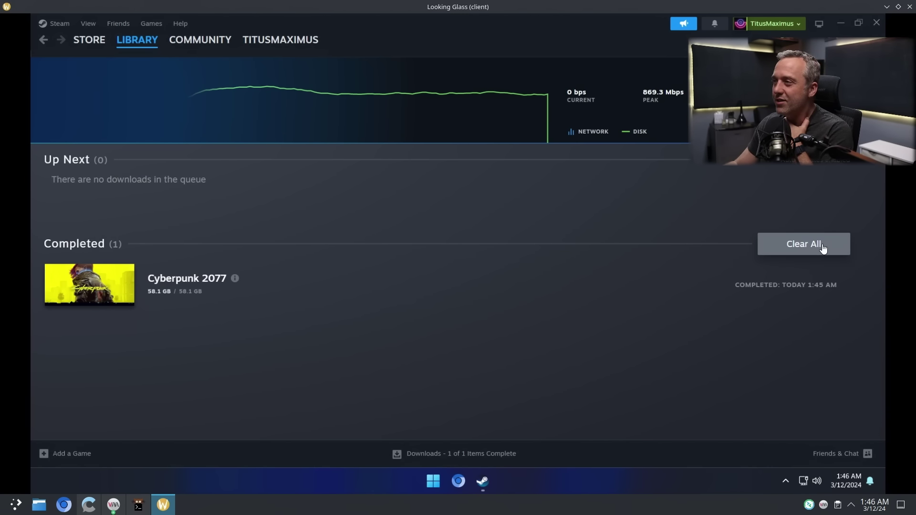
pyautogui.click(741, 194)
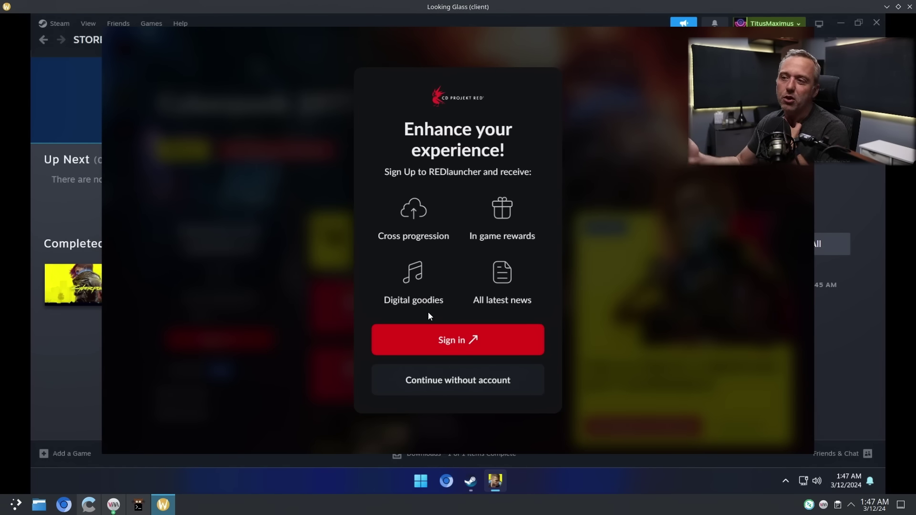
# - Continue without a REDlauncher account, allow Cyberpunk 2077 through Windows Firewall and advance past the legal notice
pyautogui.click(458, 380)
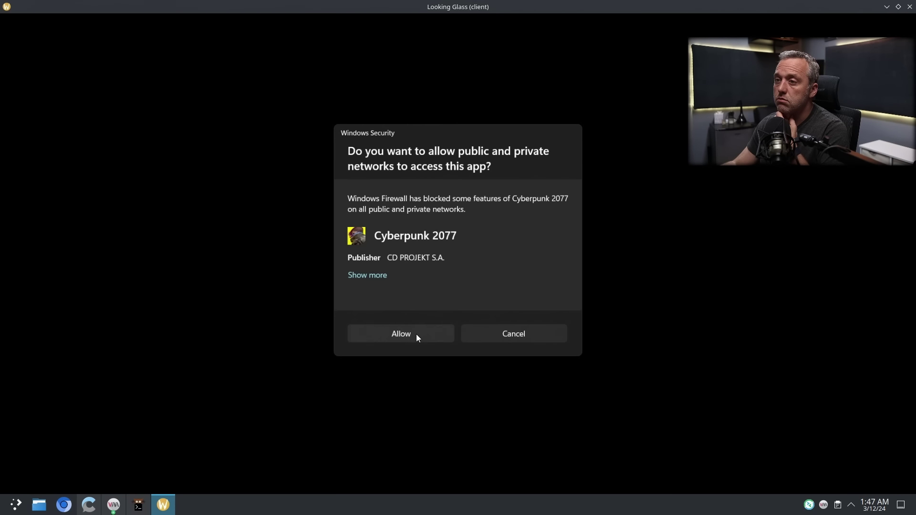
pyautogui.click(416, 334)
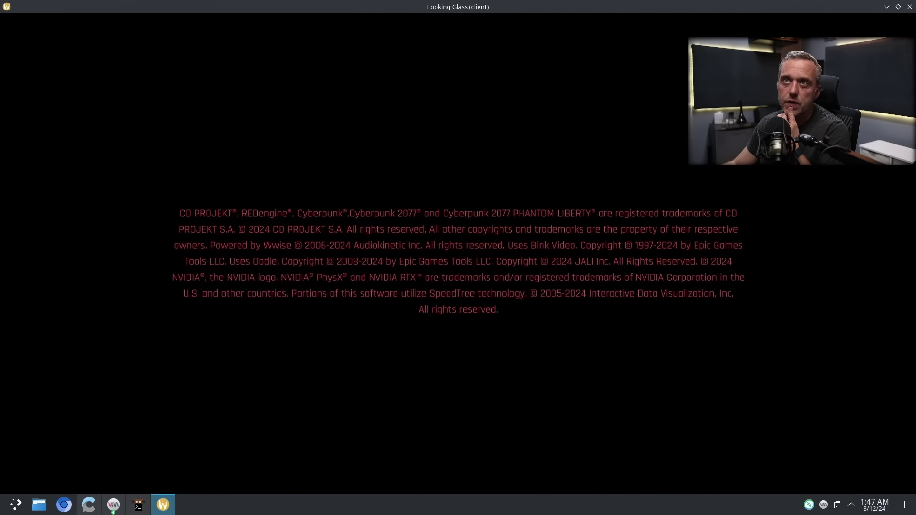
pyautogui.press('space')
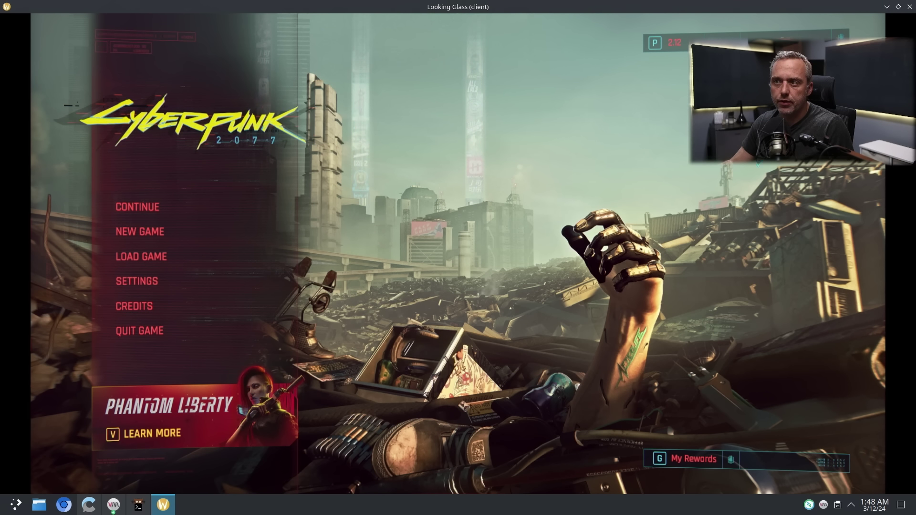
# - Open the Cyberpunk 2077 settings and view the video options for display mode and resolution
pyautogui.click(164, 282)
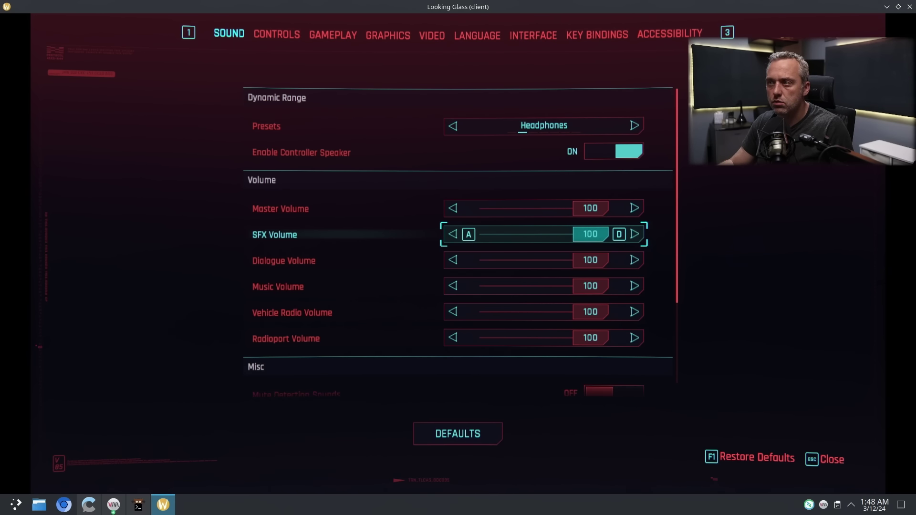
pyautogui.press('3')
pyautogui.press('3')
pyautogui.press('3')
pyautogui.press('3')
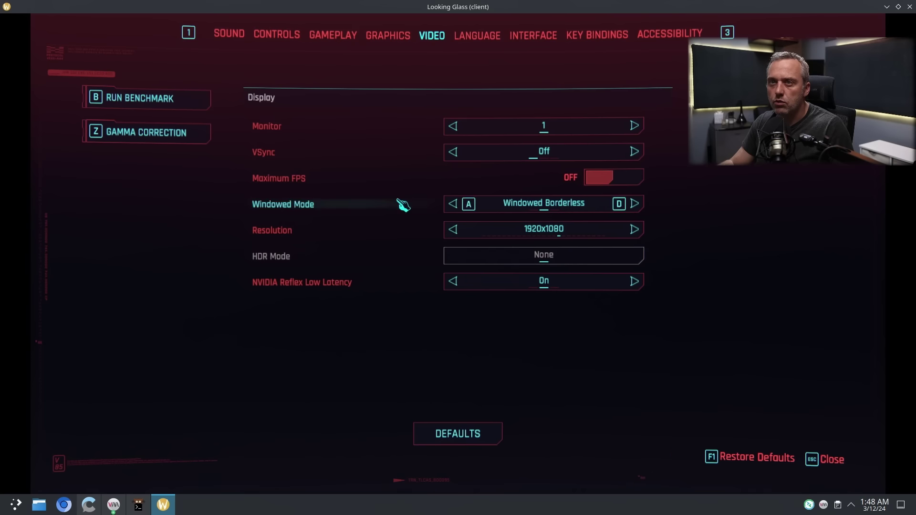
# - In the graphics settings, turn Ray Tracing off, set Field of View to 90 and apply the changes
pyautogui.press('1')
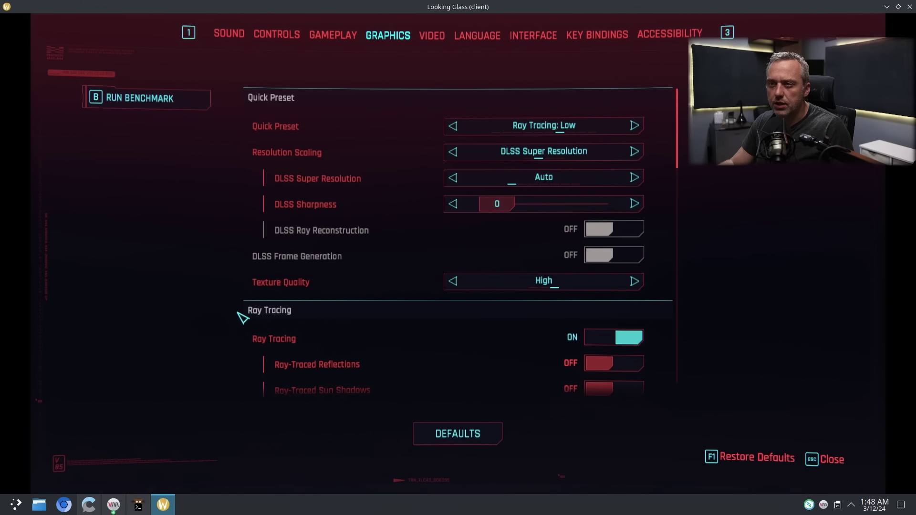
pyautogui.scroll(-3, 243, 317)
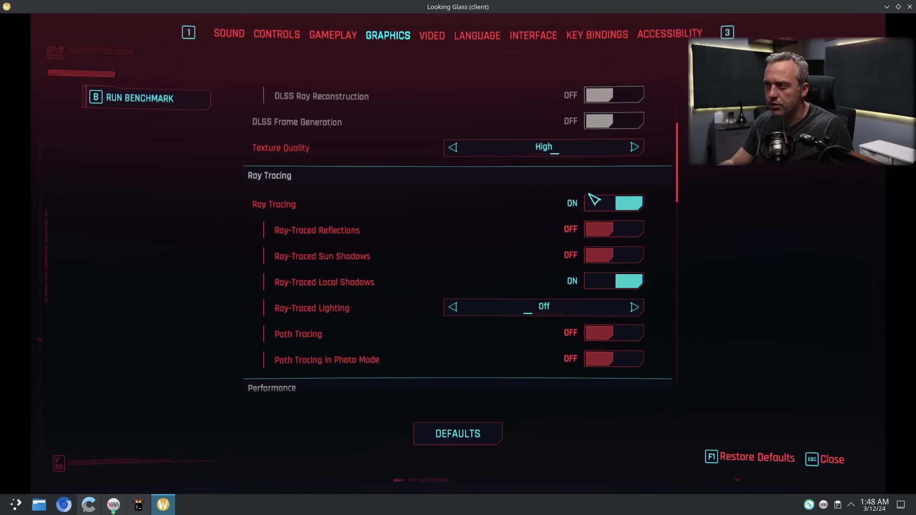
pyautogui.click(590, 197)
pyautogui.scroll(-2, 267, 260)
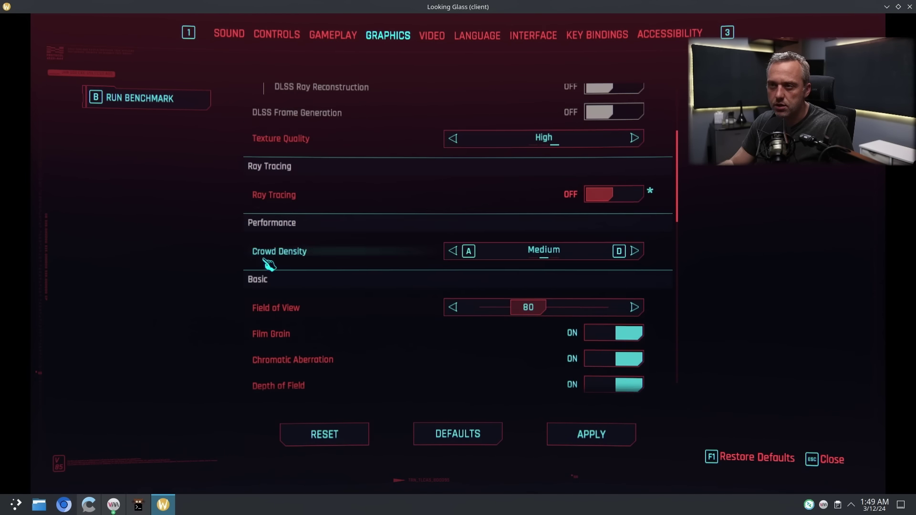
pyautogui.scroll(-3, 267, 260)
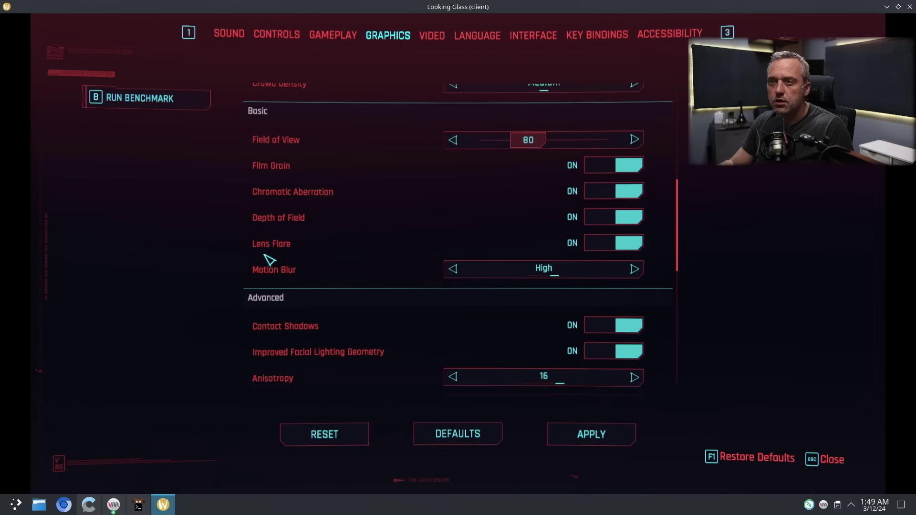
pyautogui.moveTo(551, 121)
pyautogui.mouseDown()
pyautogui.moveTo(546, 127)
pyautogui.moveTo(568, 127)
pyautogui.mouseUp()
pyautogui.click(598, 437)
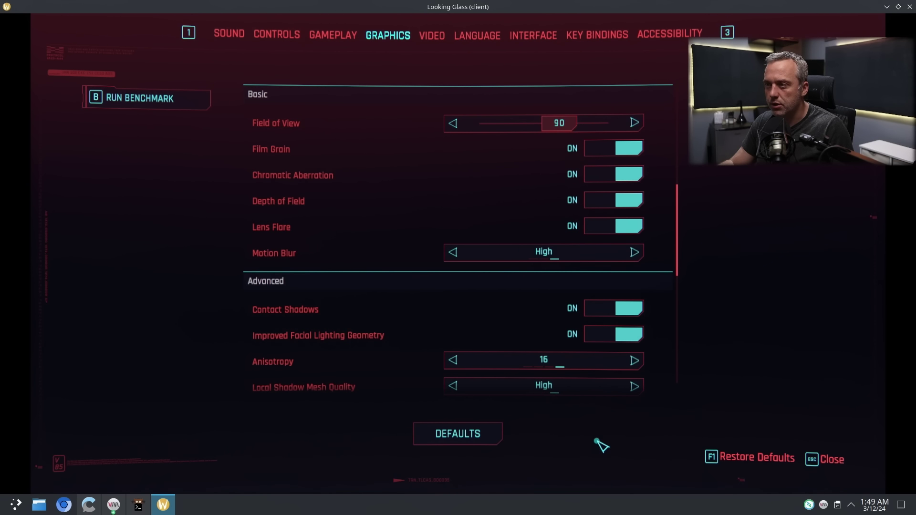
# - Turn off Lens Flare, Motion Blur and Film Grain in the basic graphics settings and apply the changes
pyautogui.scroll(-2, 491, 188)
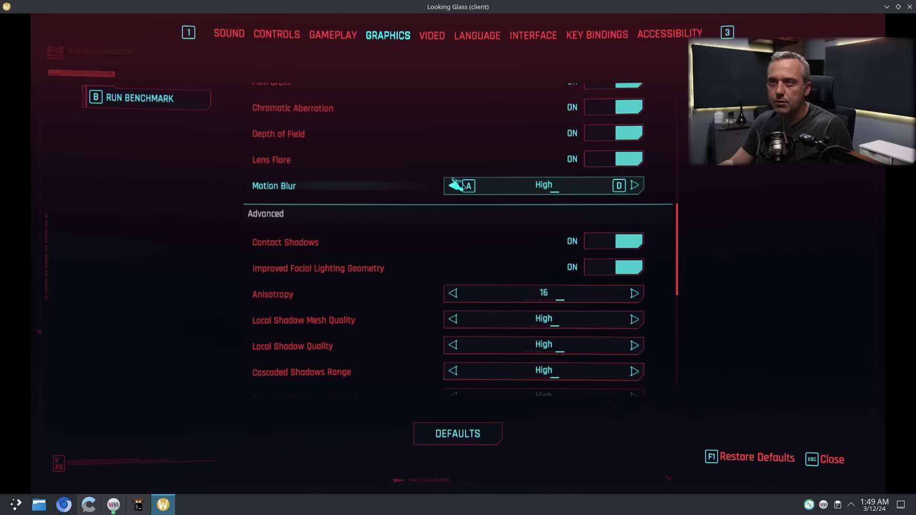
pyautogui.scroll(1, 429, 182)
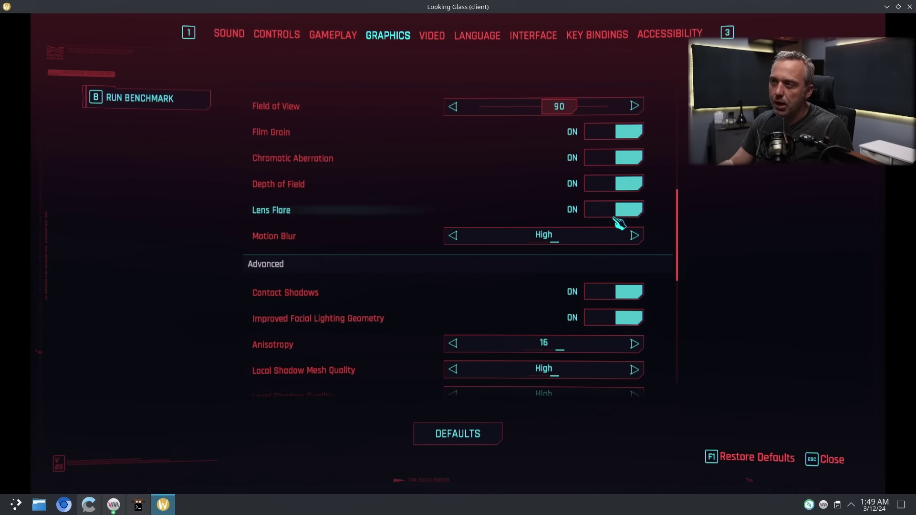
pyautogui.click(631, 220)
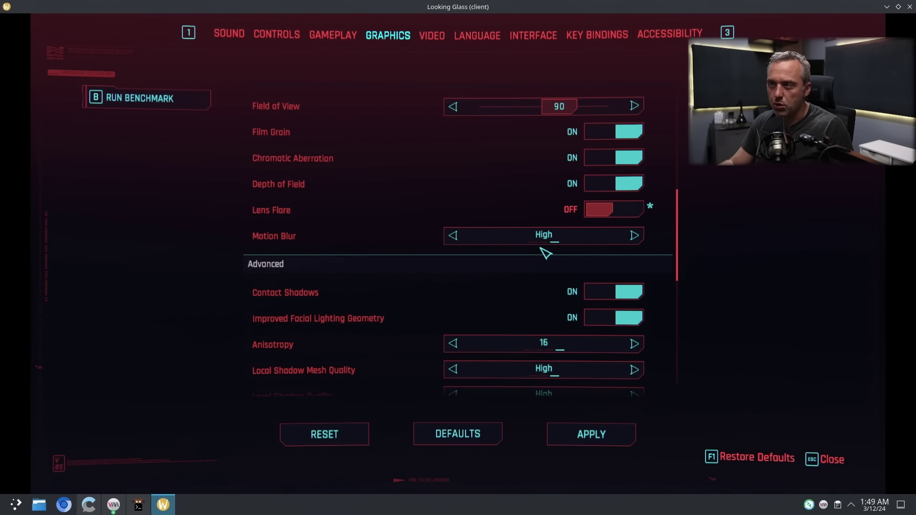
pyautogui.click(454, 238)
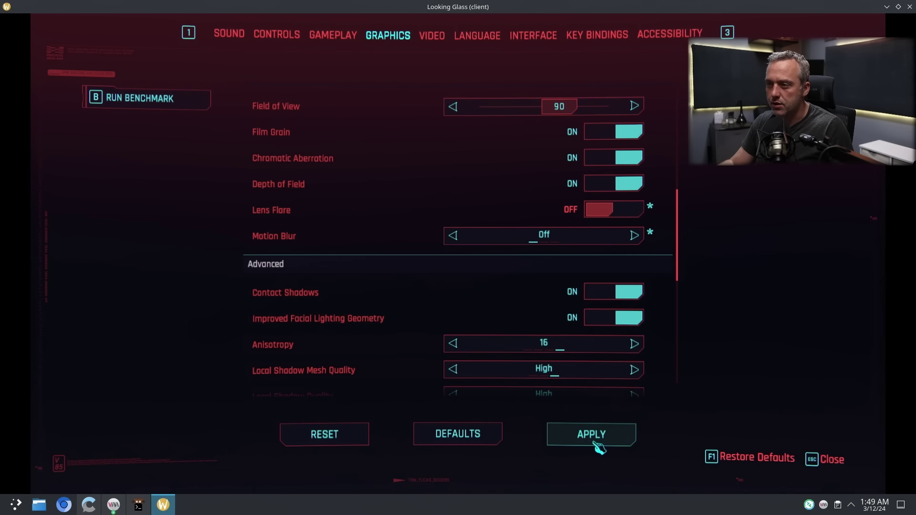
pyautogui.click(595, 449)
pyautogui.click(631, 132)
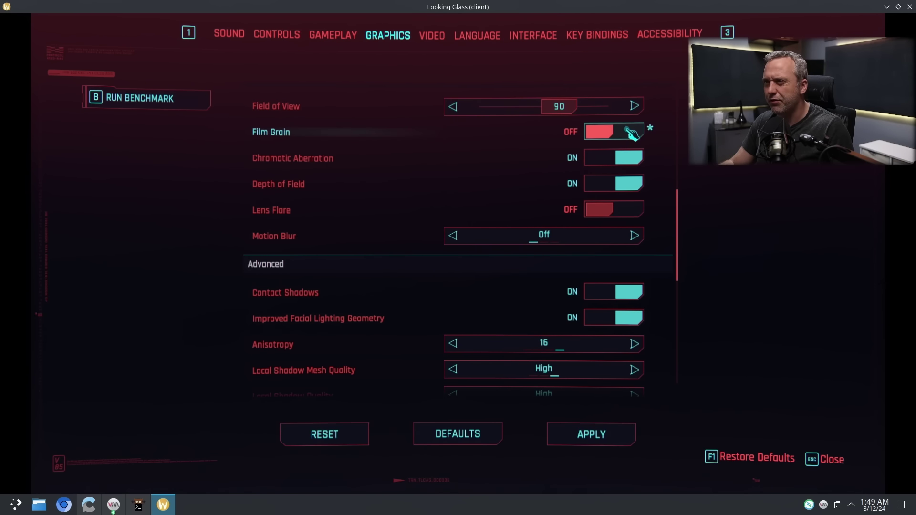
pyautogui.click(616, 443)
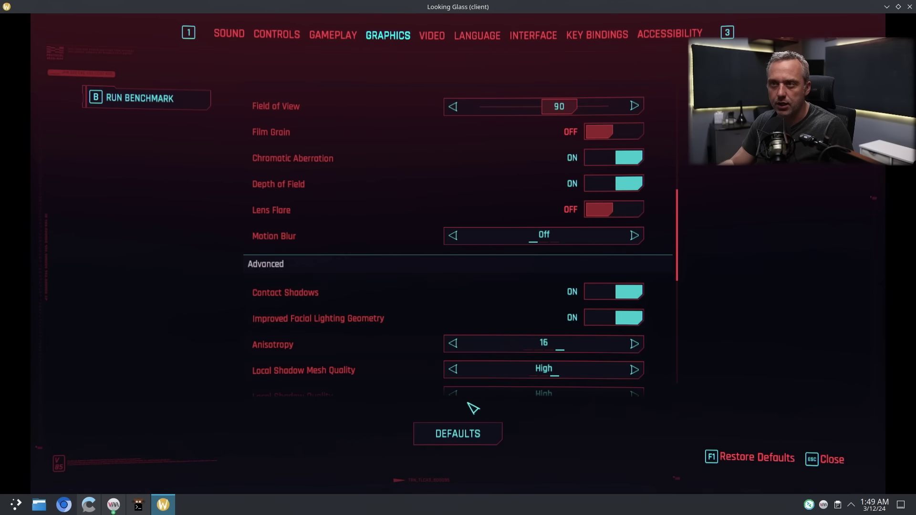
# - Review the advanced shadow, fog and detail settings along with the quick preset and DLSS options, dismissing the benchmark prompt
pyautogui.scroll(-5, 368, 201)
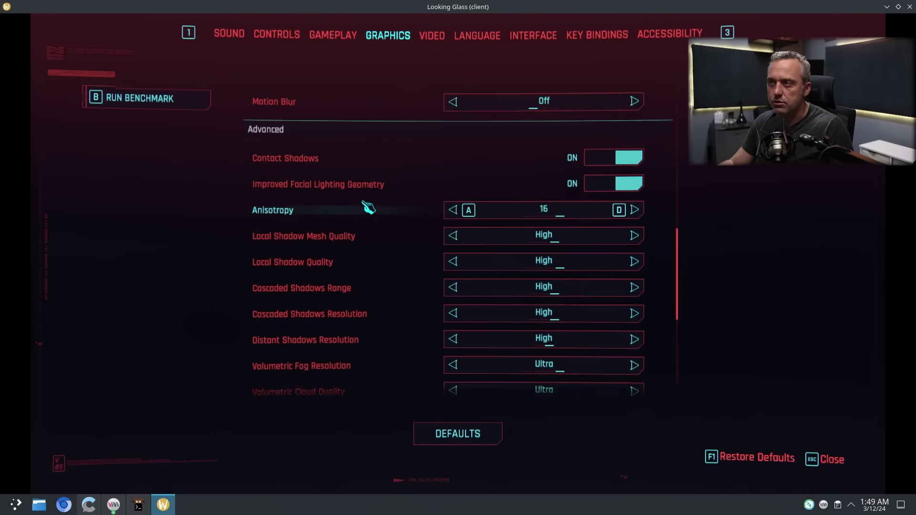
pyautogui.scroll(-8, 368, 207)
pyautogui.scroll(9, 369, 203)
pyautogui.scroll(10, 367, 196)
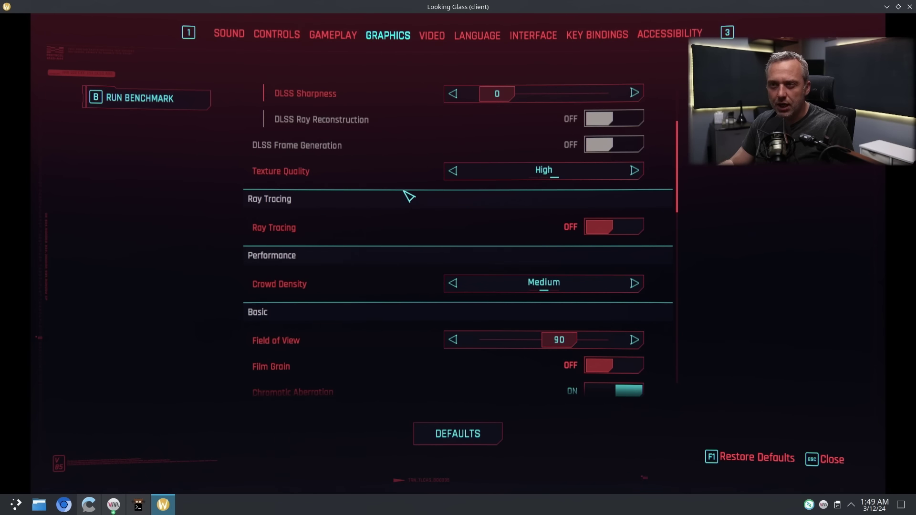
pyautogui.scroll(4, 409, 196)
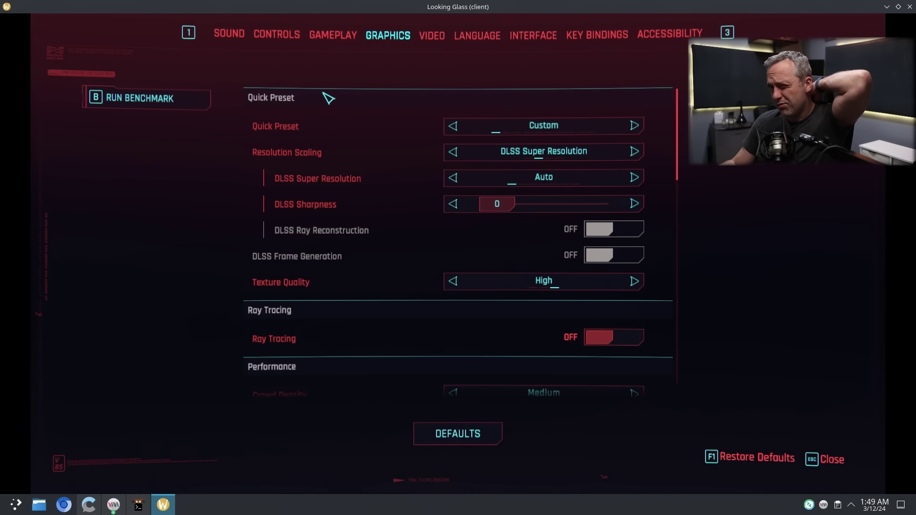
pyautogui.click(153, 99)
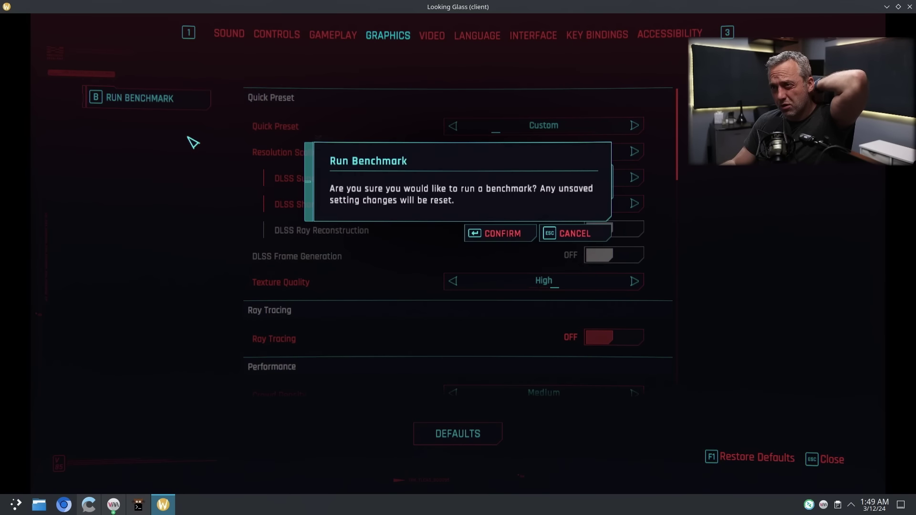
pyautogui.click(576, 235)
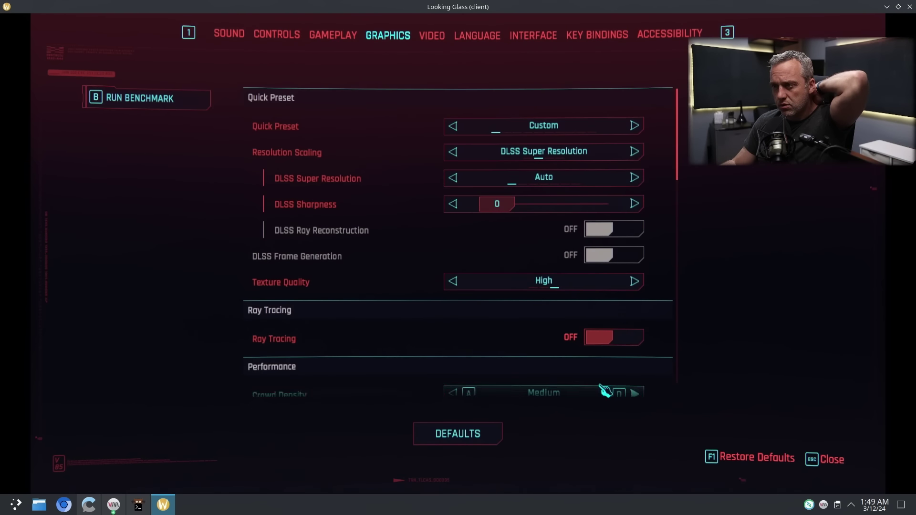
pyautogui.scroll(-20, 665, 242)
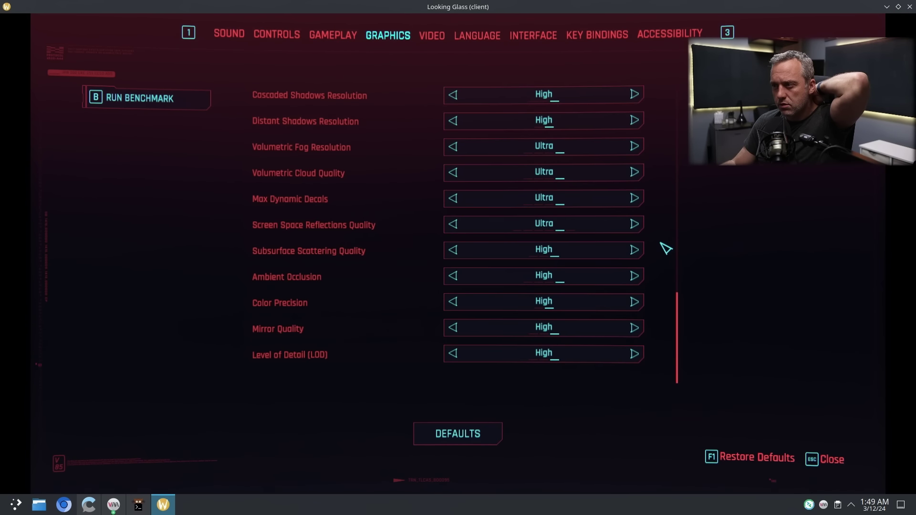
pyautogui.scroll(20, 665, 248)
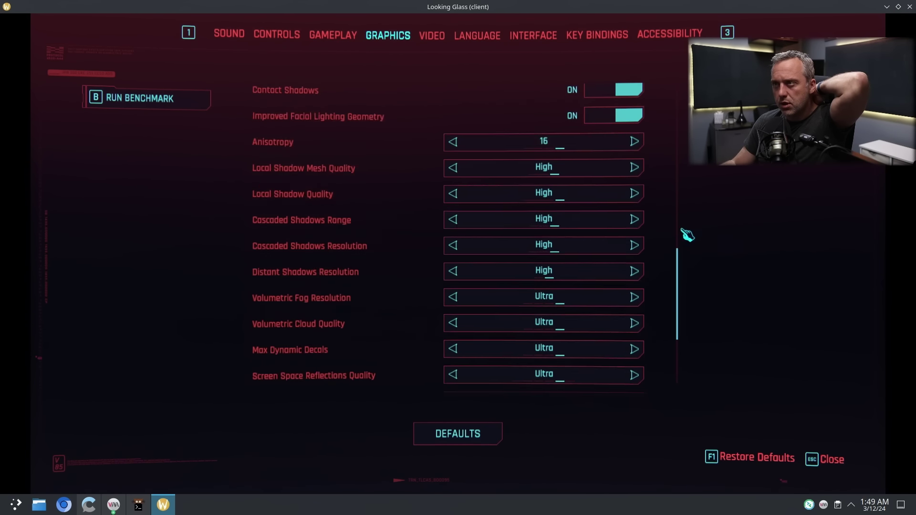
# - Run the Cyberpunk 2077 benchmark with the applied graphics settings and confirm the prompt
pyautogui.click(175, 104)
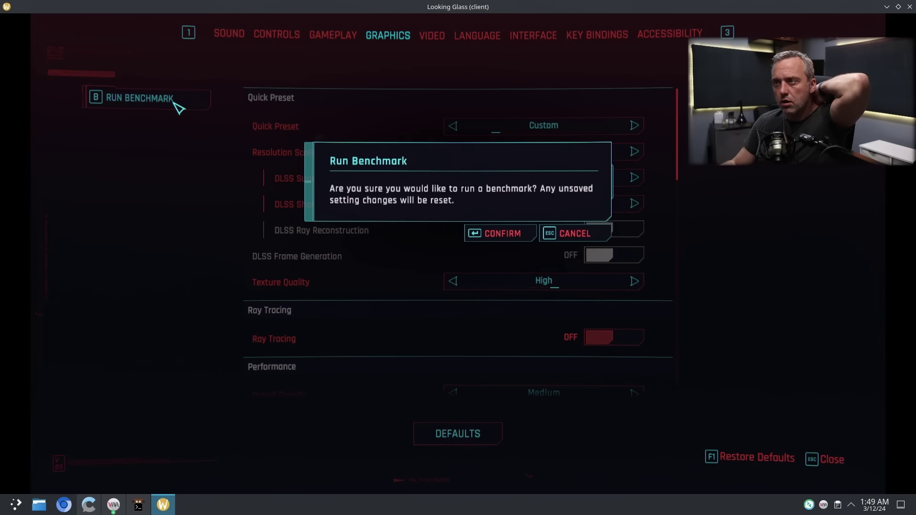
pyautogui.click(496, 234)
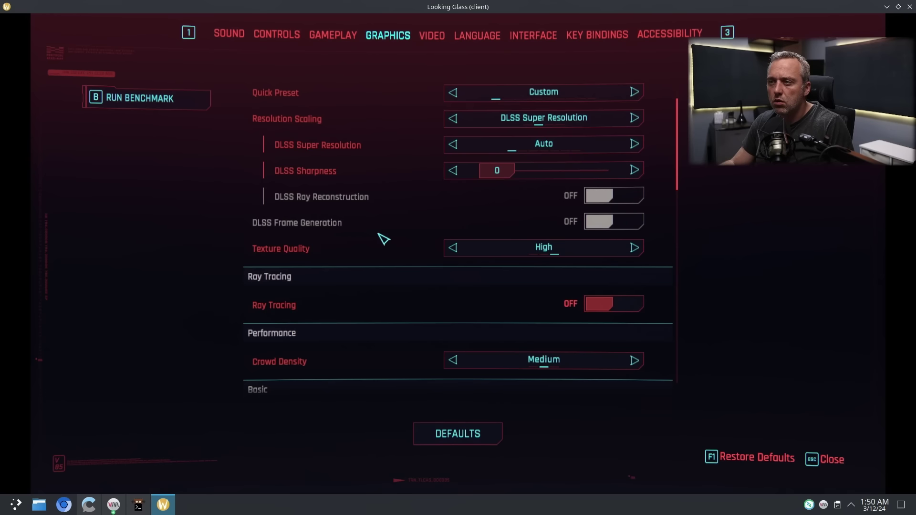
pyautogui.click(145, 106)
pyautogui.click(501, 233)
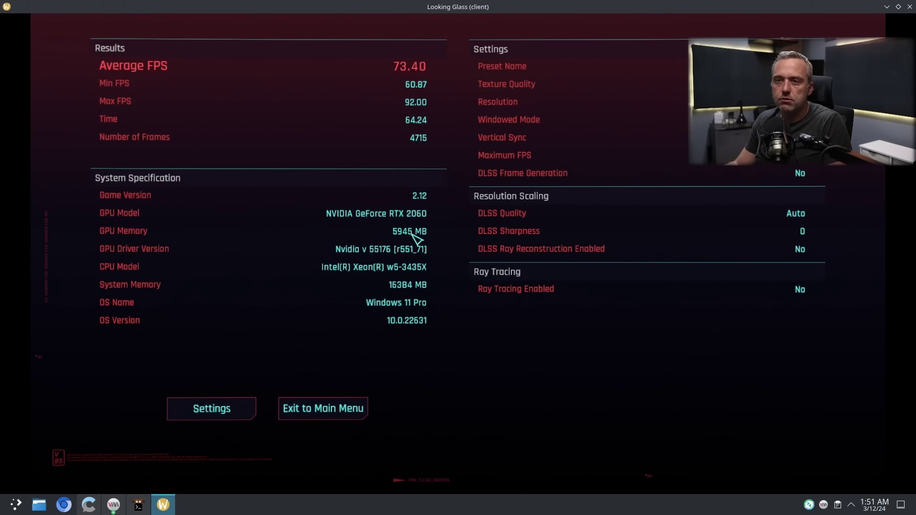
# - Exit the benchmark results to the main menu, continue past the title screen and leave the game
pyautogui.click(317, 419)
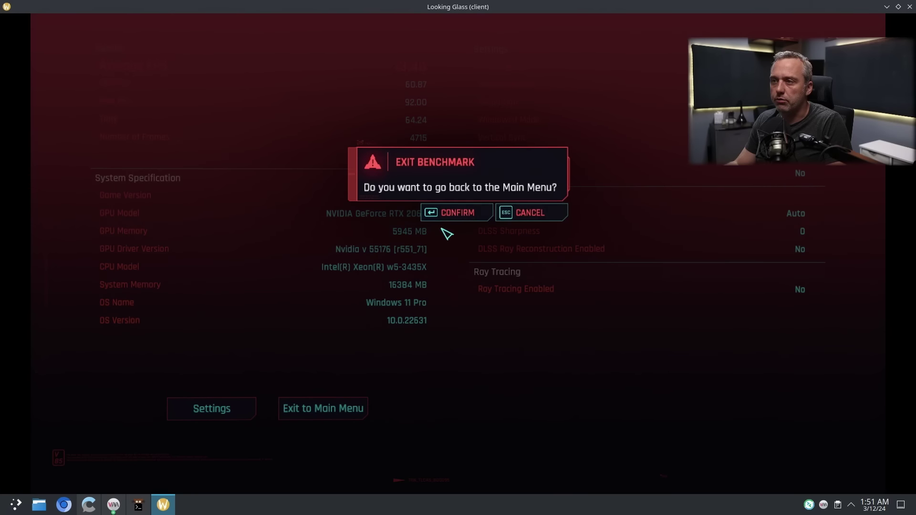
pyautogui.click(455, 213)
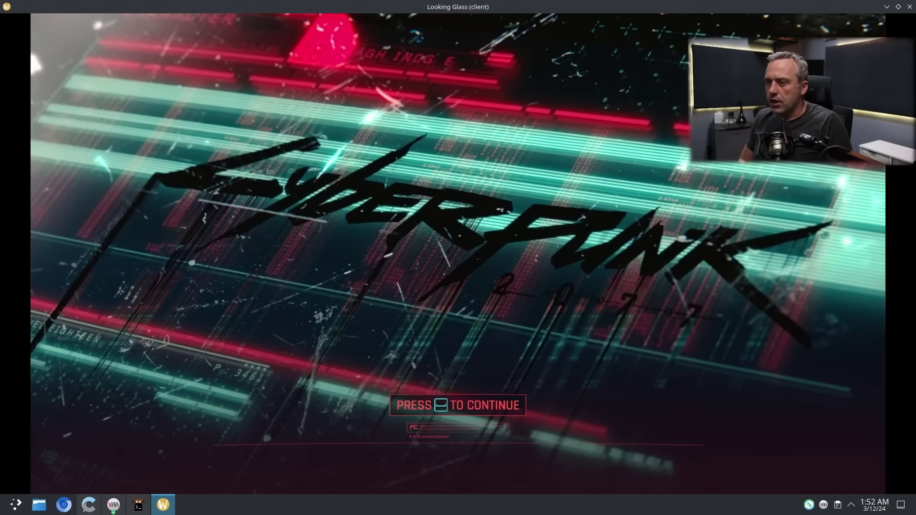
pyautogui.press('space')
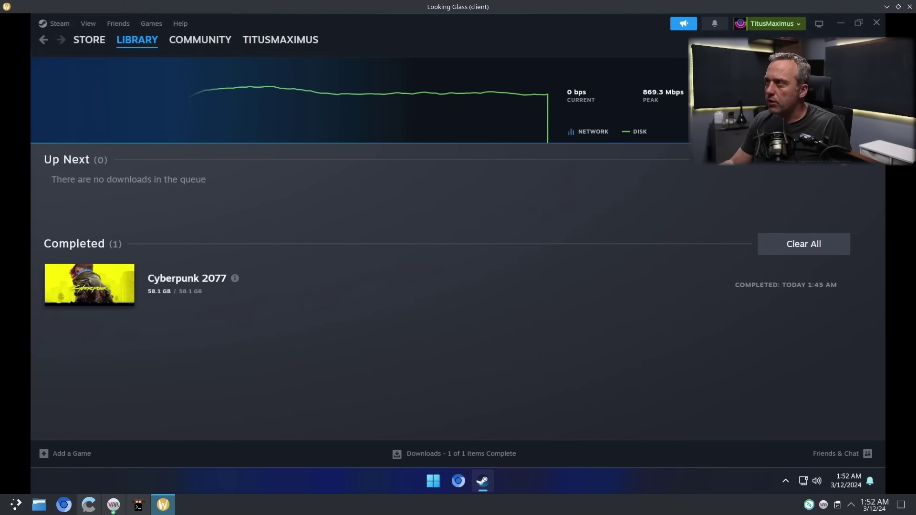
# - Close the Steam window in the guest and shut down the Windows 11 virtual machine
pyautogui.click(876, 22)
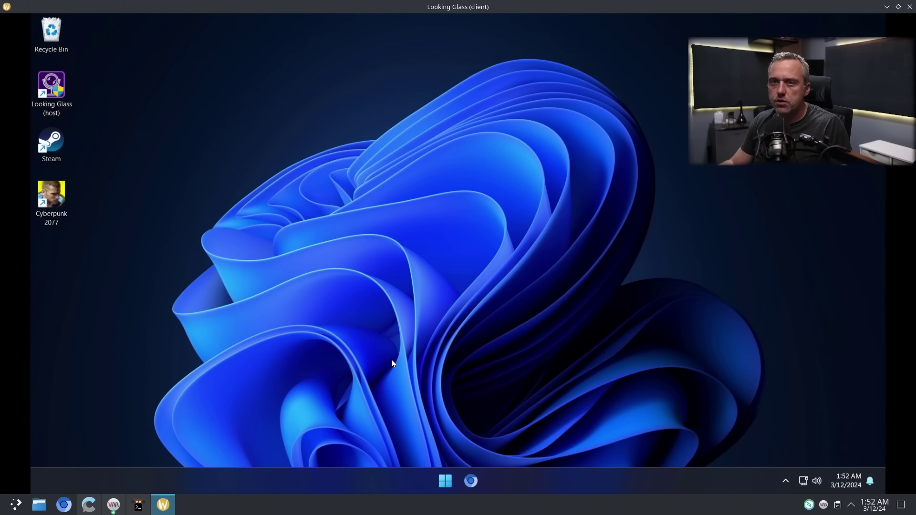
pyautogui.press('super+x')
pyautogui.moveTo(453, 433)
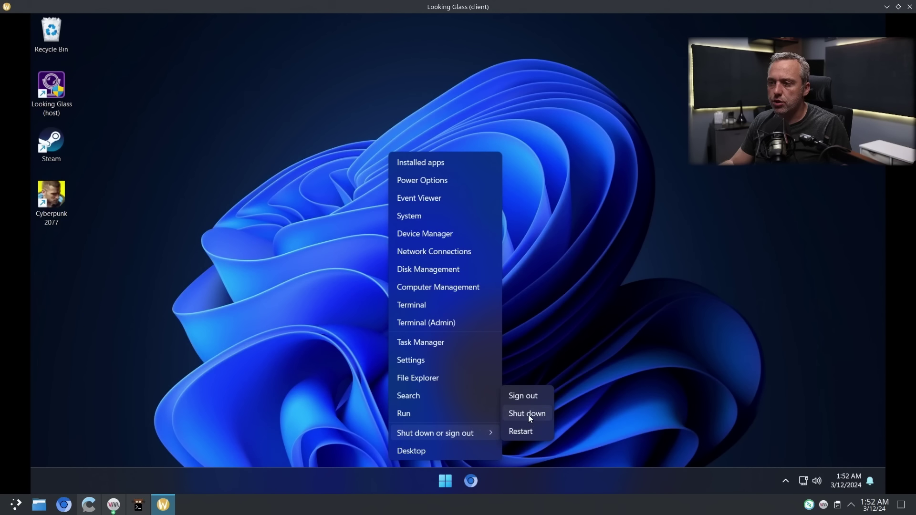
pyautogui.click(527, 413)
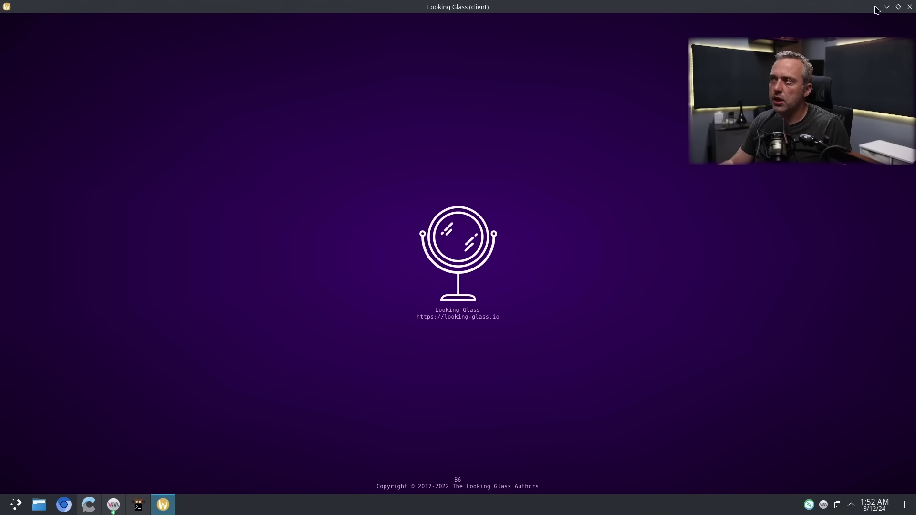
# - Close the Looking Glass client and bring up the host's terminal in a maximized window
pyautogui.click(910, 7)
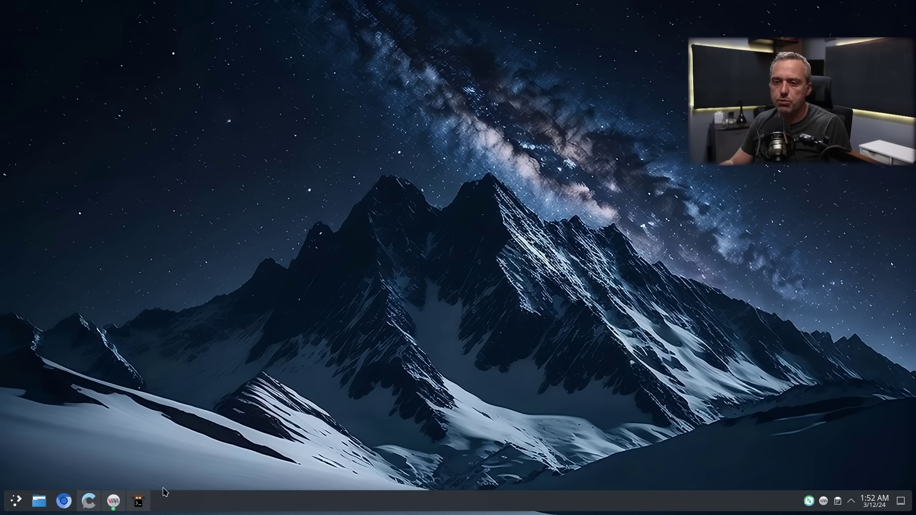
pyautogui.click(138, 500)
pyautogui.doubleClick(714, 7)
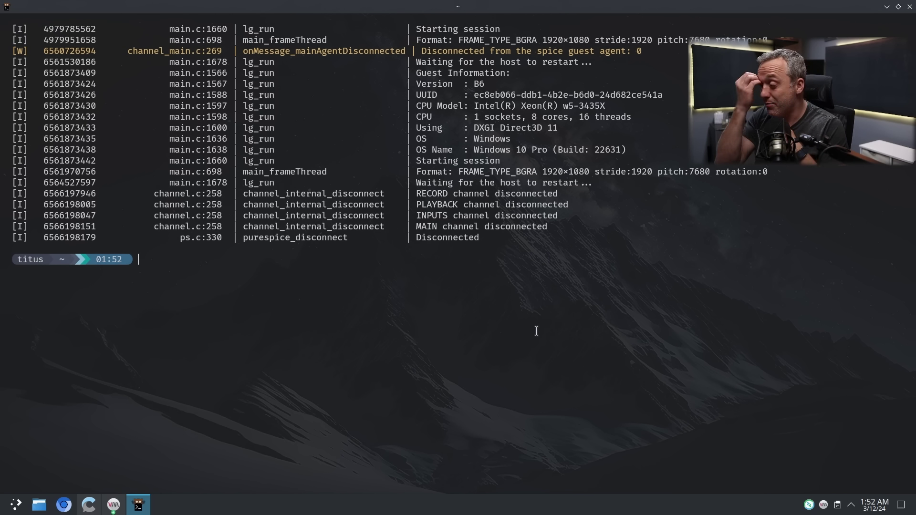
pyautogui.rightClick(823, 505)
pyautogui.click(622, 443)
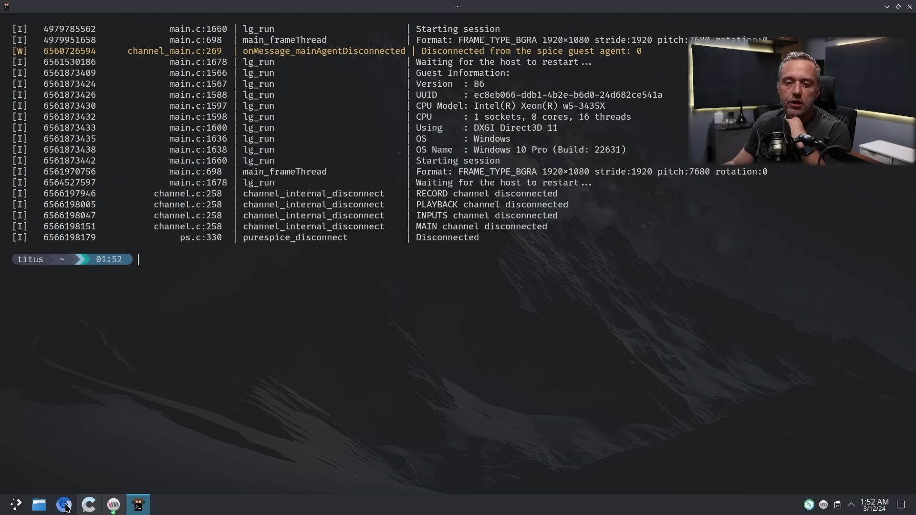
# - Launch Steam (Runtime) from the Games category of the host's application launcher
pyautogui.click(16, 505)
pyautogui.moveTo(40, 356)
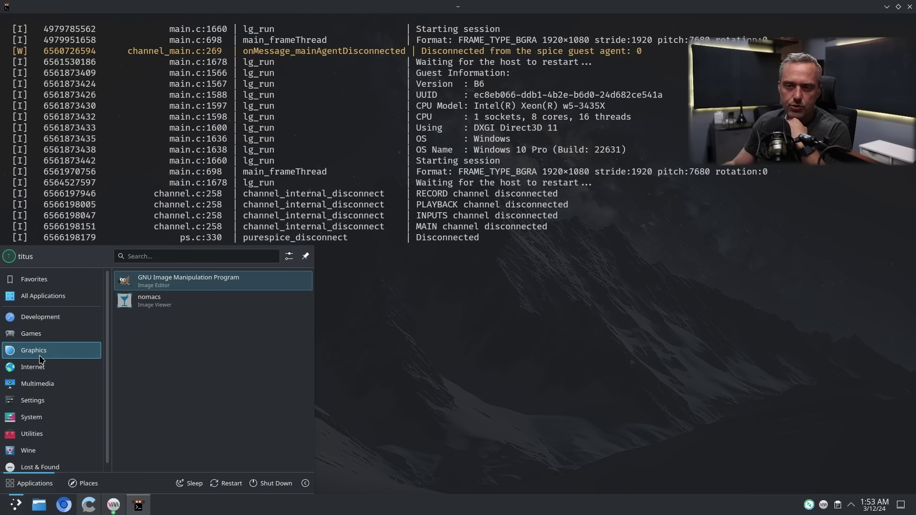
pyautogui.moveTo(56, 336)
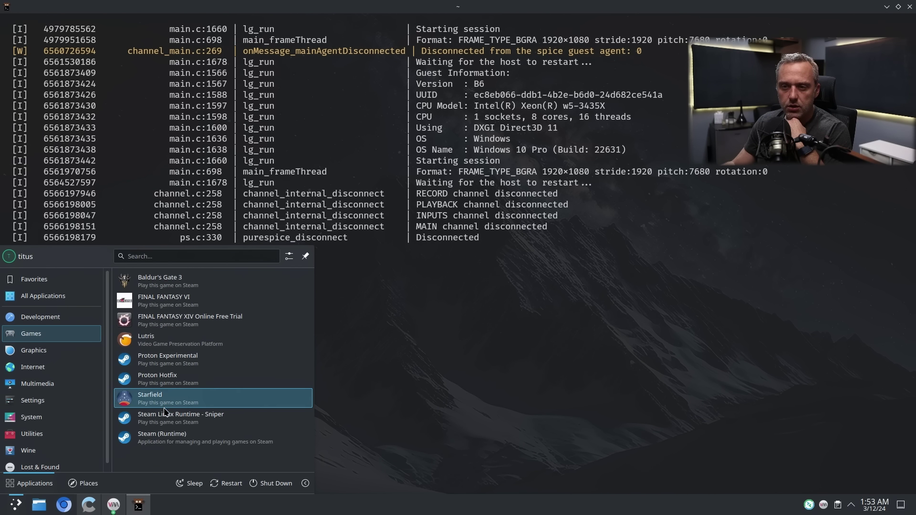
pyautogui.click(174, 435)
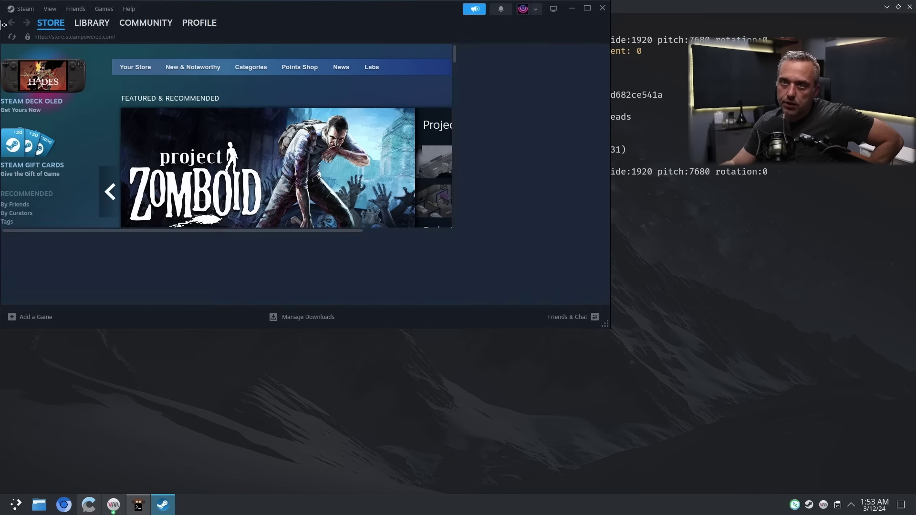
# - Open the Steam library in a maximized window and launch the locally installed Cyberpunk 2077
pyautogui.click(93, 24)
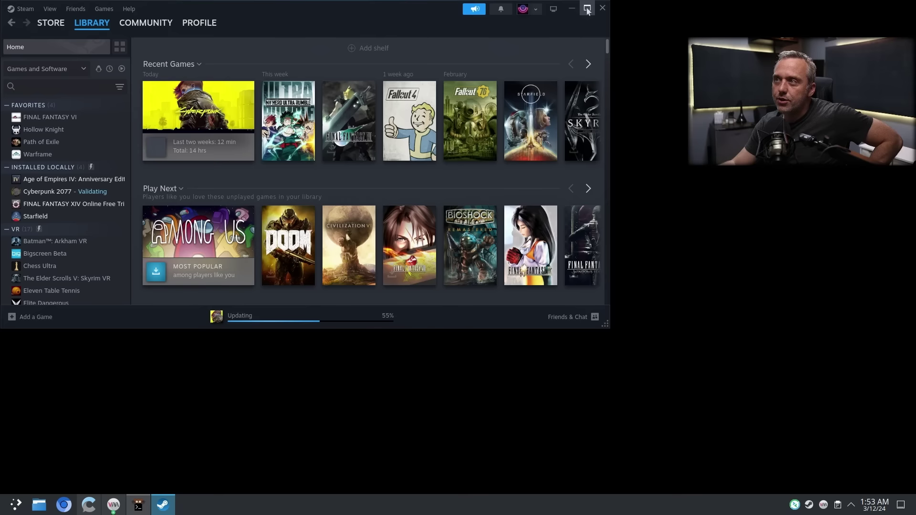
pyautogui.click(587, 8)
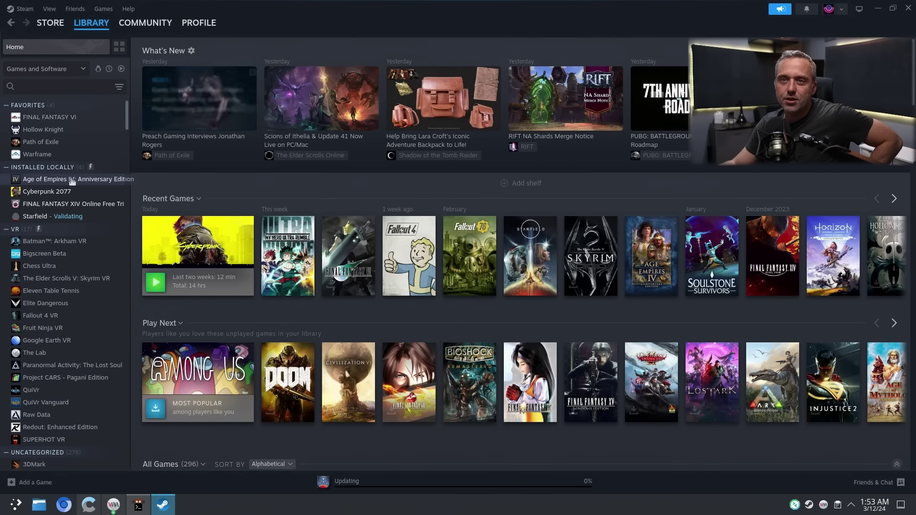
pyautogui.click(47, 192)
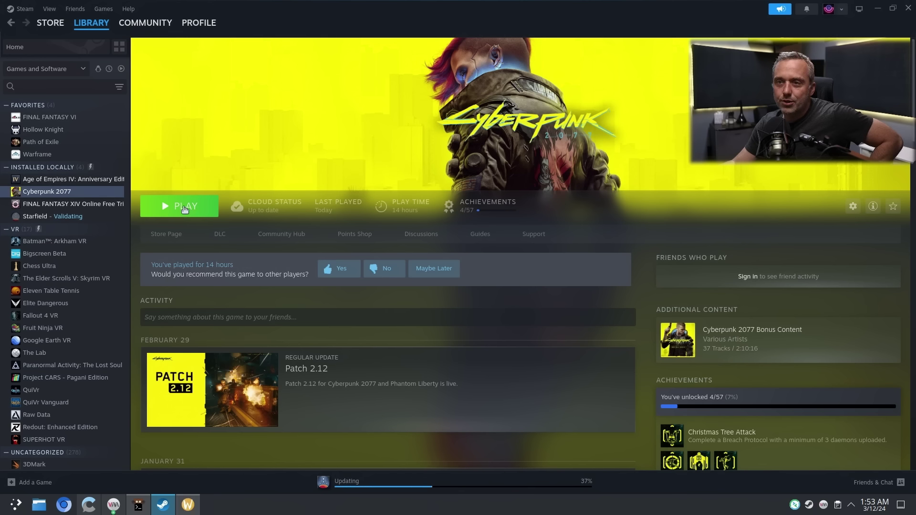
pyautogui.click(184, 208)
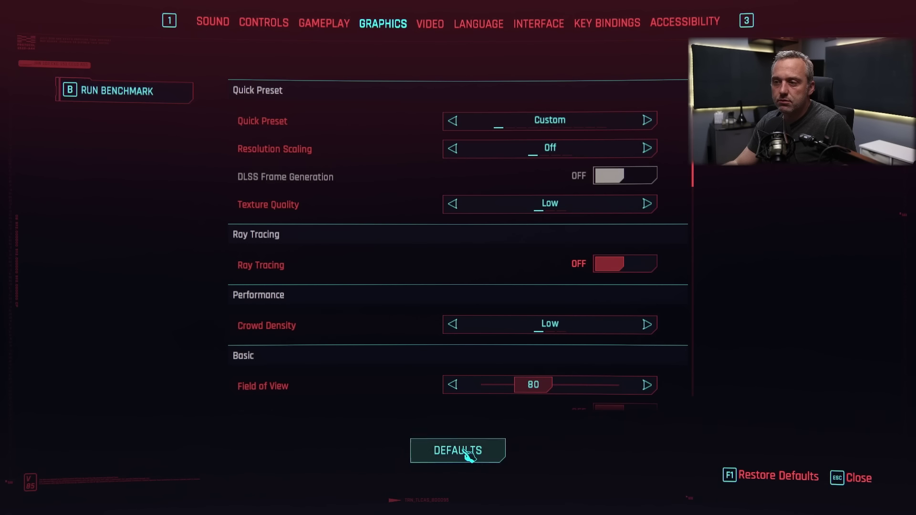
# - Restore the default graphics settings in Cyberpunk 2077 and switch Ray Tracing off
pyautogui.click(471, 449)
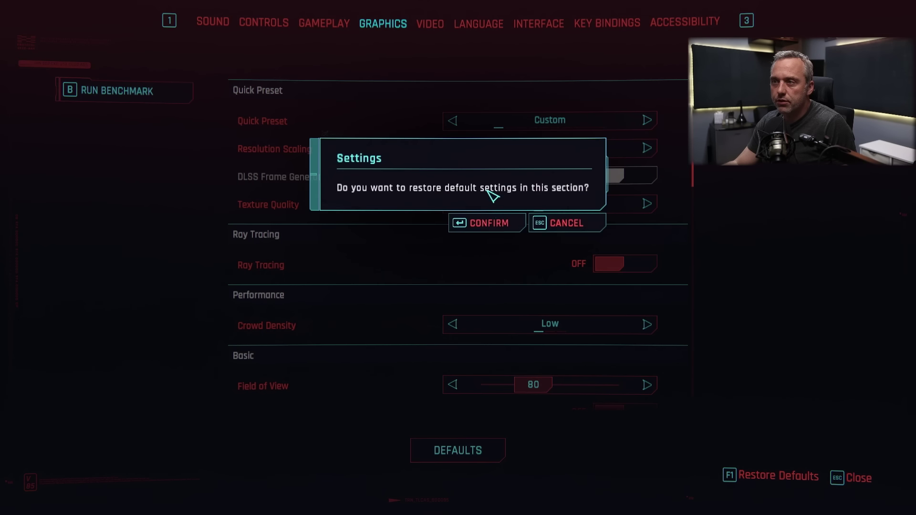
pyautogui.click(487, 225)
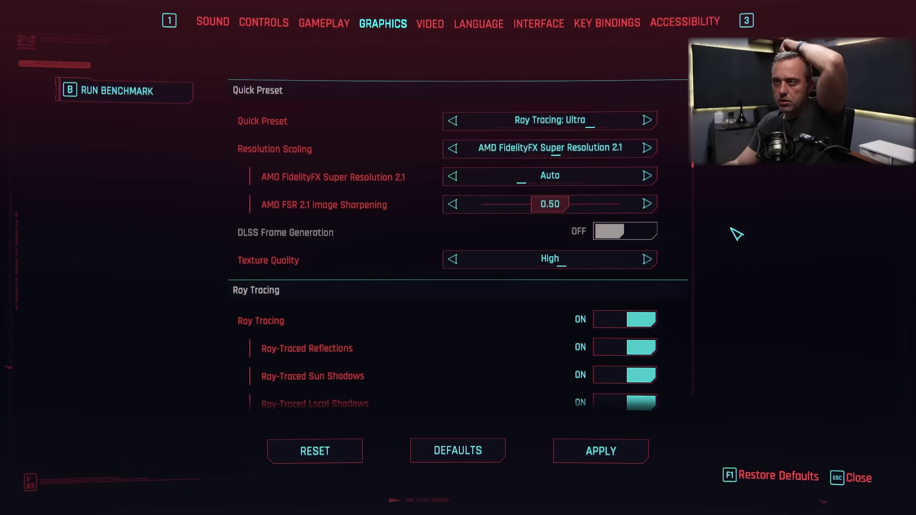
pyautogui.scroll(-5, 733, 238)
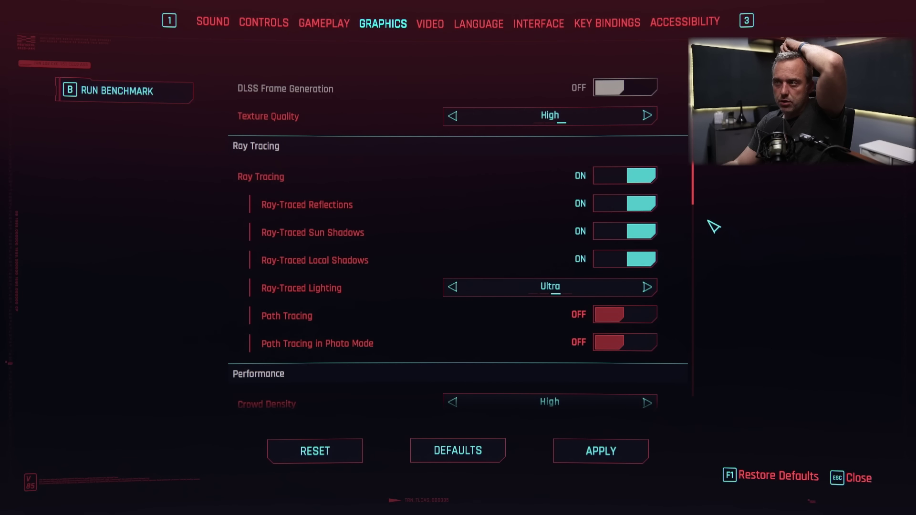
pyautogui.click(646, 178)
# - Turn off Film Grain and Lens Flare, set Motion Blur to Off, and apply the graphics changes
pyautogui.scroll(-5, 696, 237)
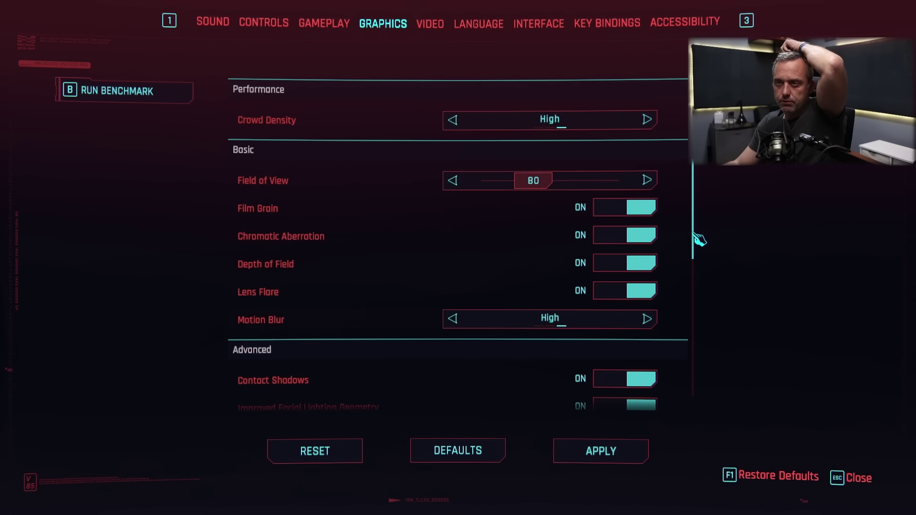
pyautogui.click(652, 218)
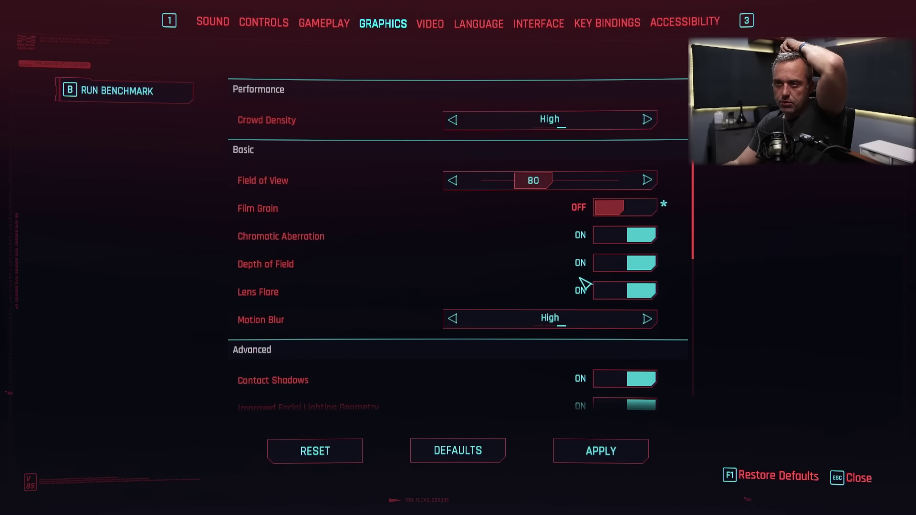
pyautogui.click(635, 300)
pyautogui.click(472, 324)
pyautogui.scroll(-5, 486, 367)
pyautogui.click(582, 449)
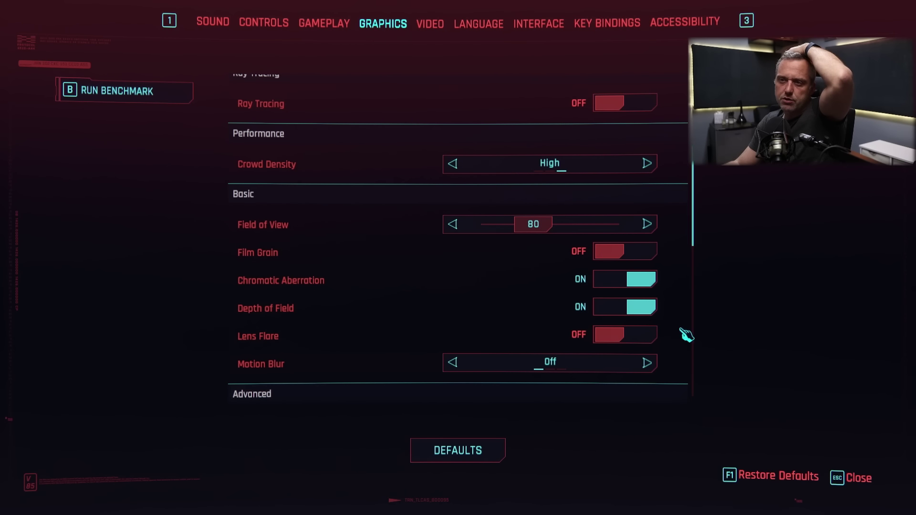
# - Set the Field of View to 90 and apply the change
pyautogui.scroll(1, 679, 294)
pyautogui.click(655, 258)
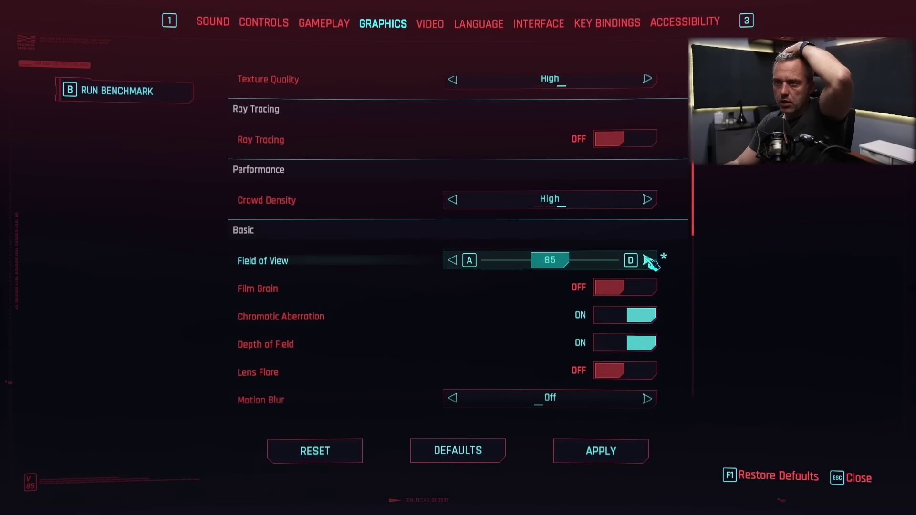
pyautogui.click(602, 454)
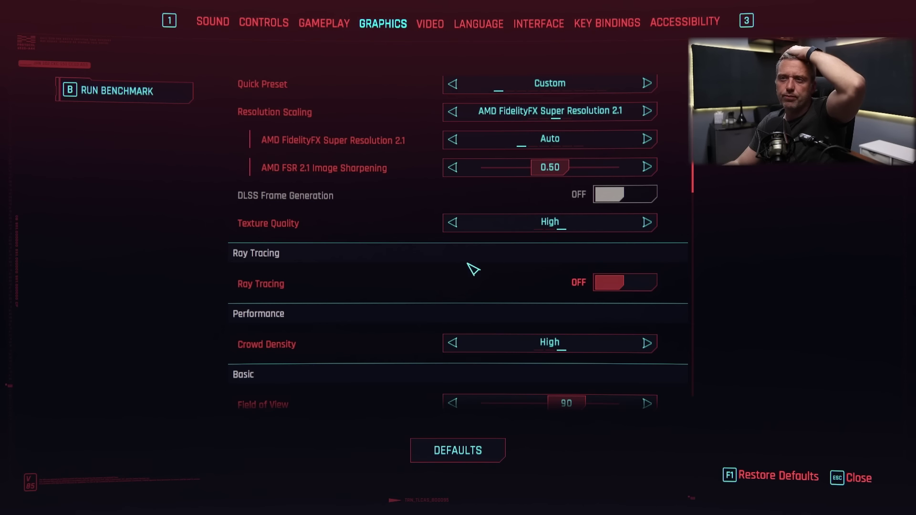
pyautogui.scroll(1, 473, 269)
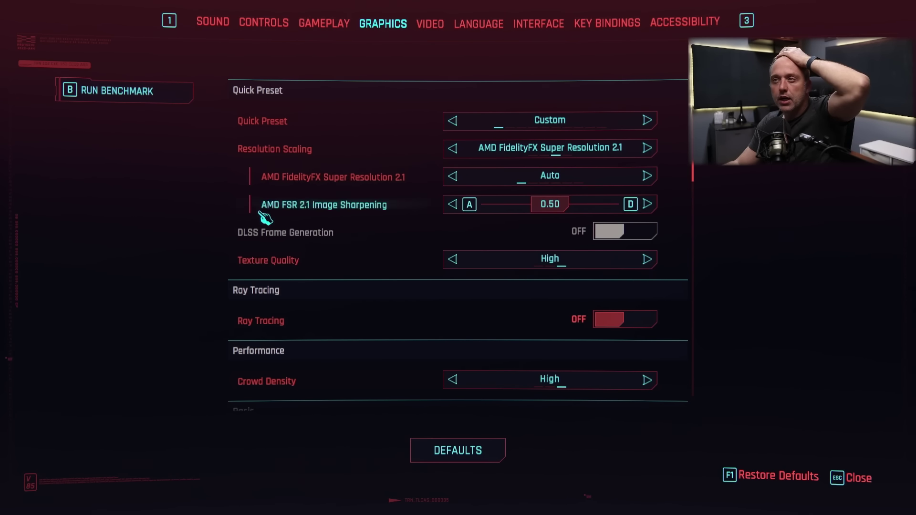
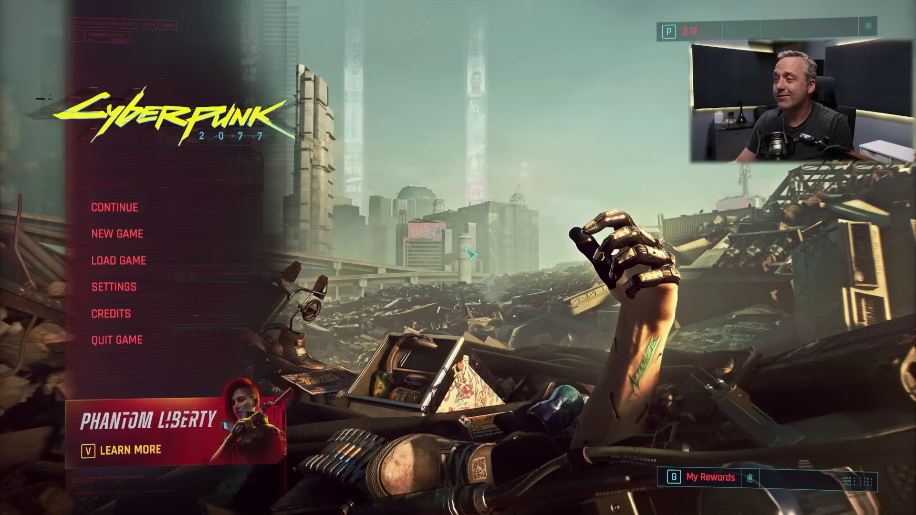
# - Review the game's video and graphics settings, run the built-in benchmark, and exit its results to the main menu
pyautogui.click(172, 287)
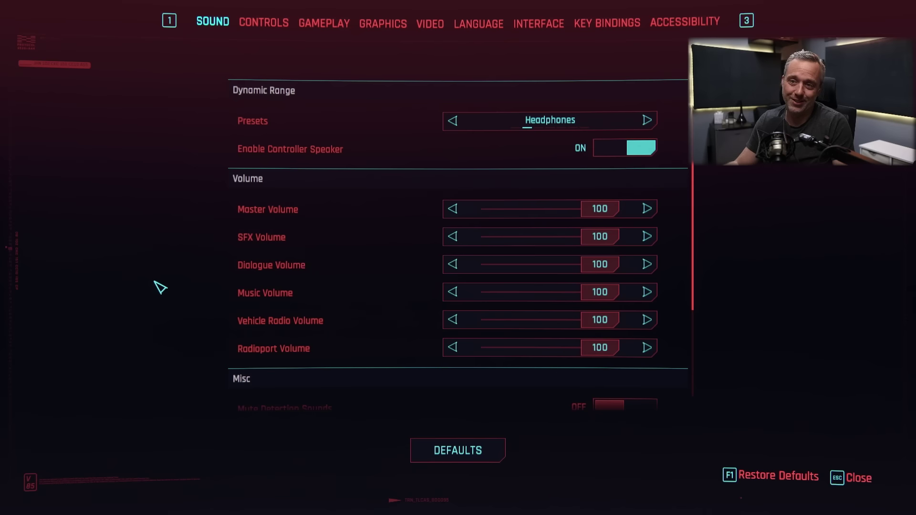
pyautogui.click(431, 25)
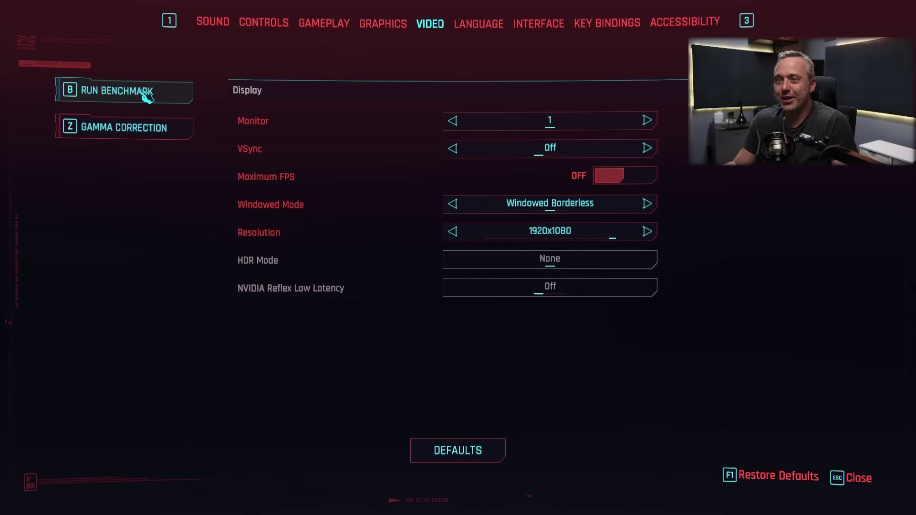
pyautogui.click(384, 26)
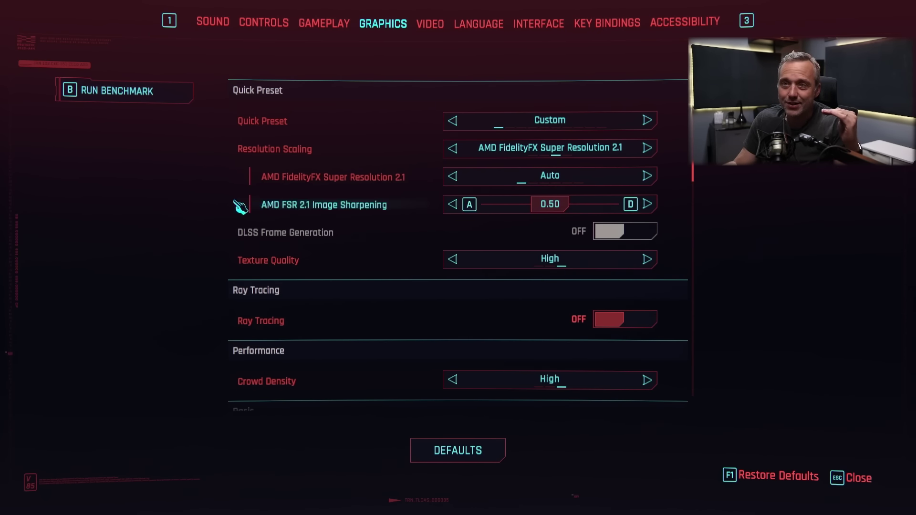
pyautogui.click(113, 91)
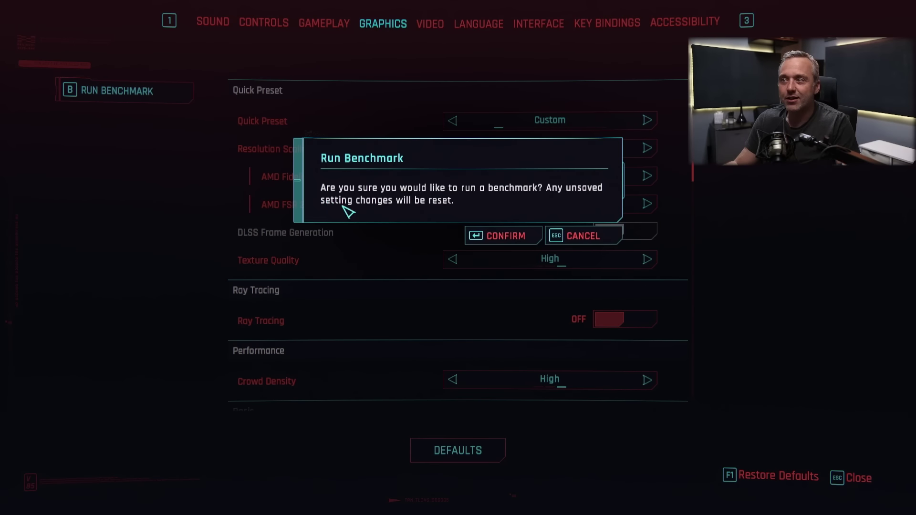
pyautogui.click(503, 235)
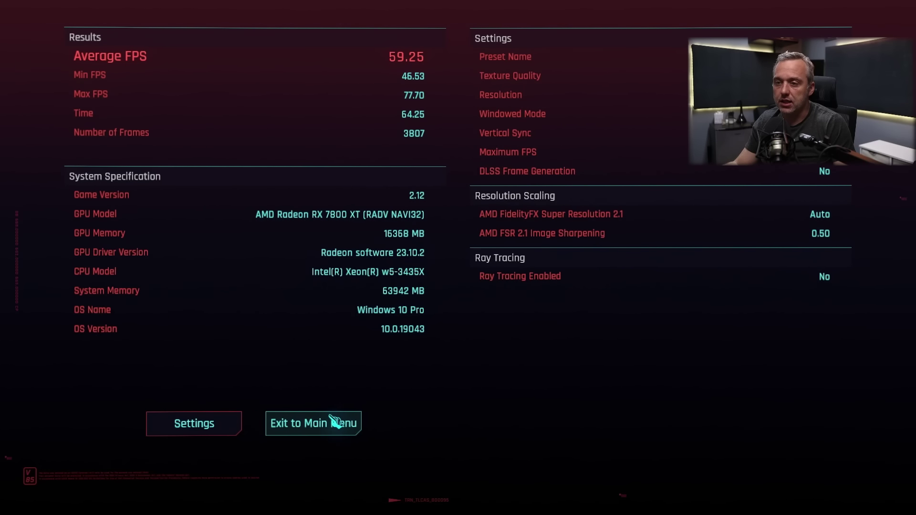
pyautogui.click(356, 423)
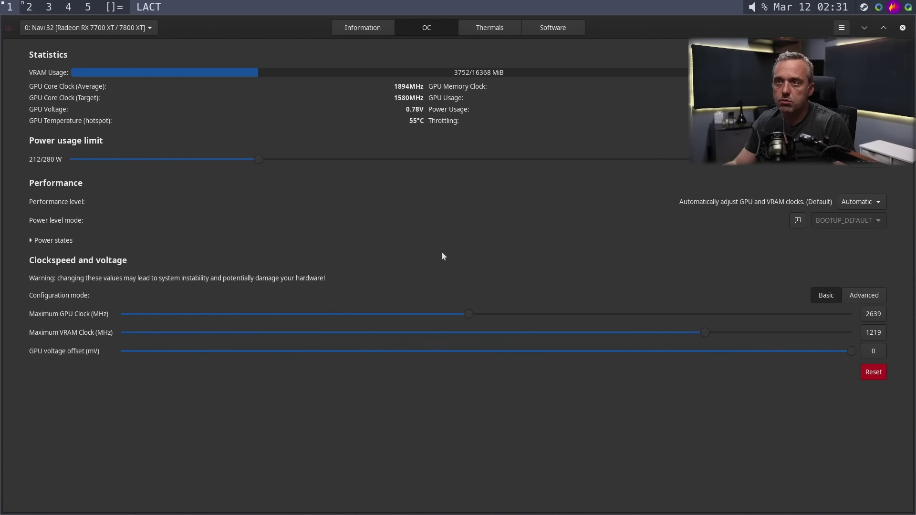
# - In LACT, switch the GPU's fan control from the curve to a fixed speed and apply the change
pyautogui.click(489, 28)
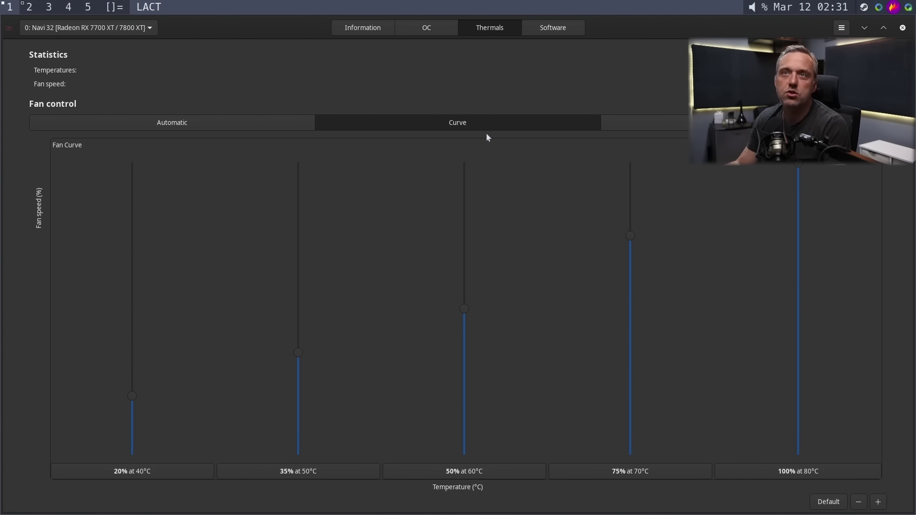
pyautogui.click(644, 123)
pyautogui.click(436, 503)
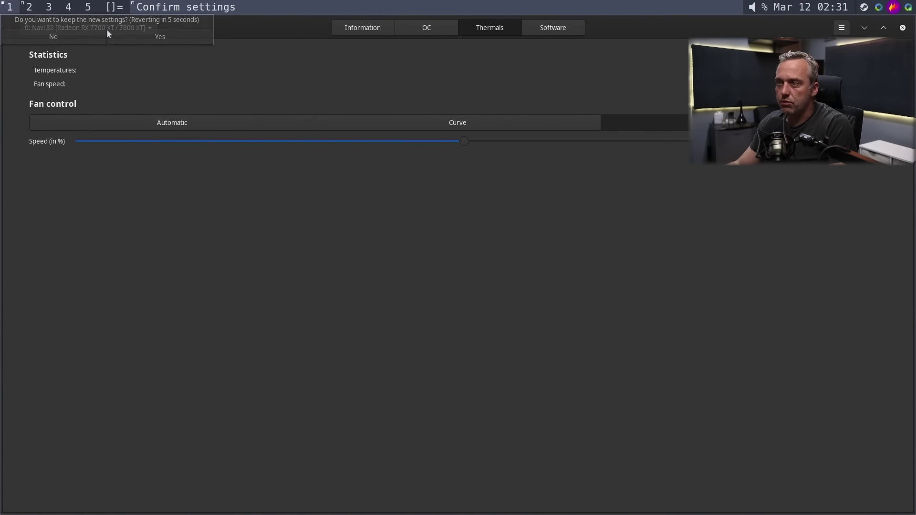
pyautogui.click(109, 34)
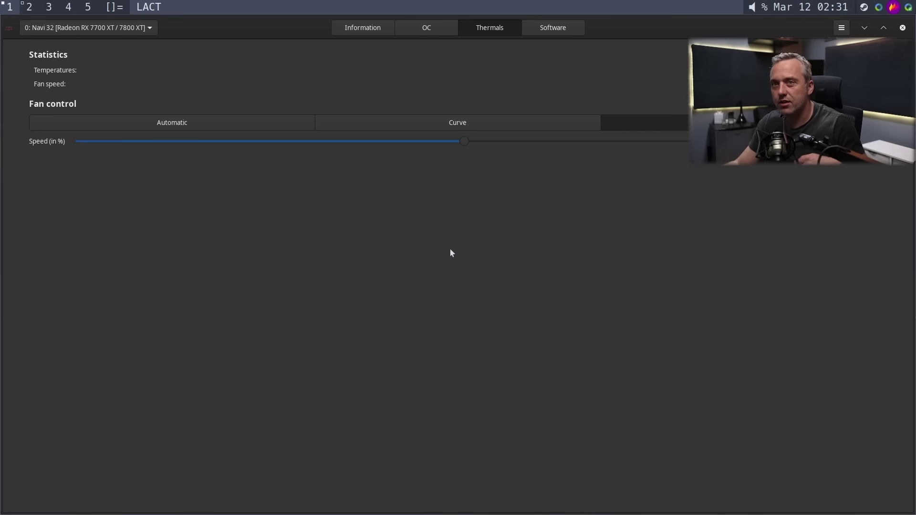
# - Raise the GPU's fixed fan speed and keep the new setting, and return the fan control to Curve
pyautogui.moveTo(468, 142); pyautogui.dragTo(725, 142)
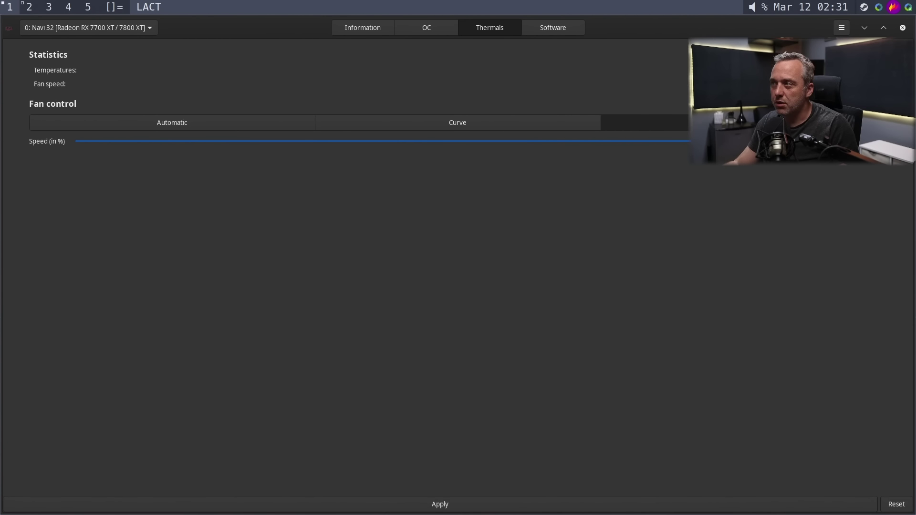
pyautogui.click(439, 505)
pyautogui.click(158, 39)
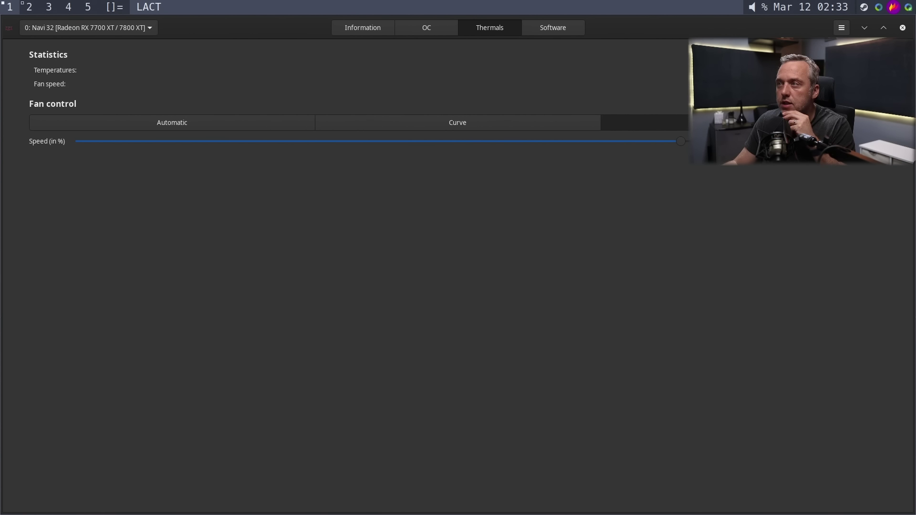
pyautogui.click(550, 129)
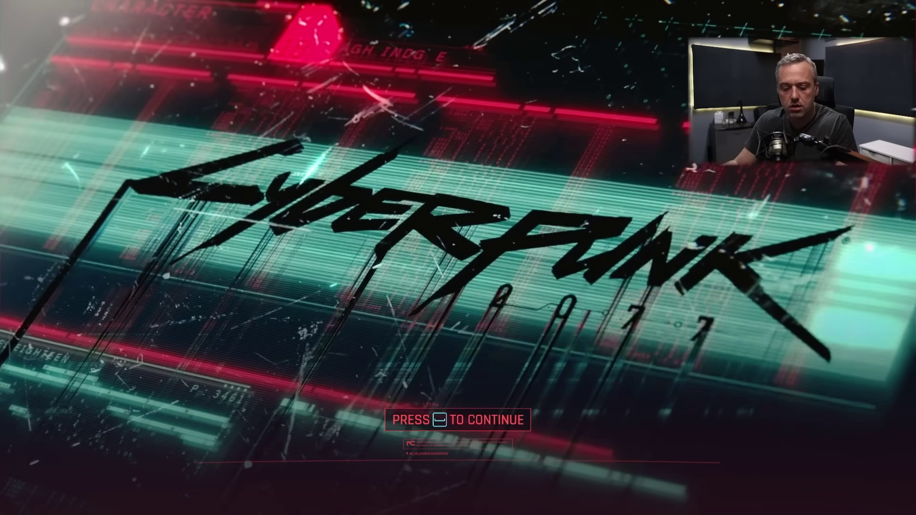
# - In Cyberpunk 2077, continue past the title screen and open the game's settings
pyautogui.press('space')
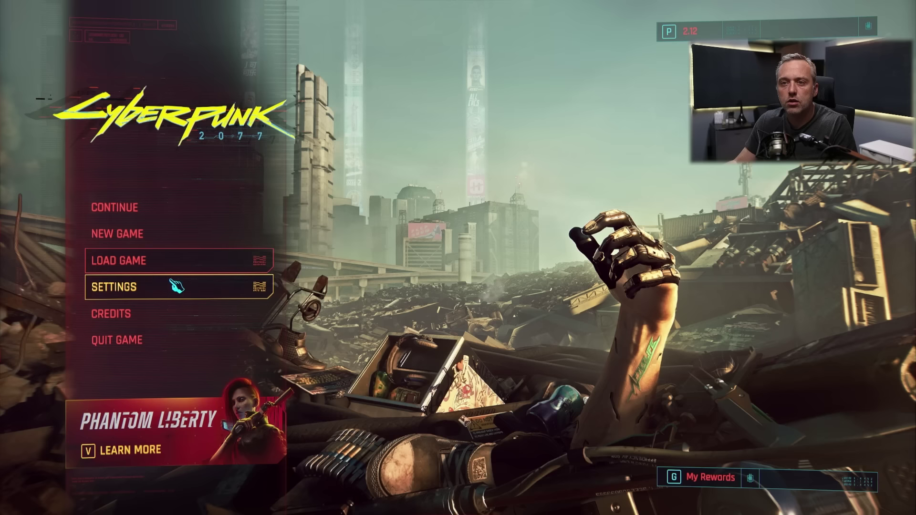
pyautogui.click(182, 285)
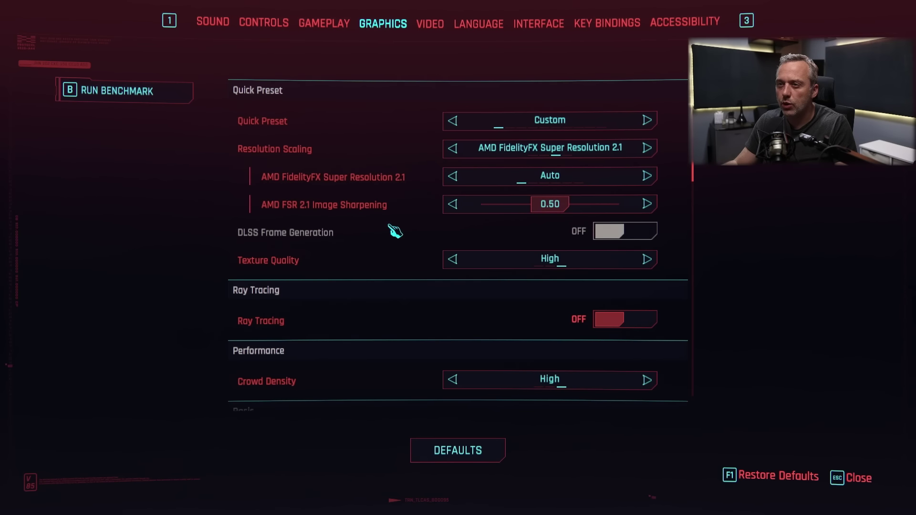
# - Switch Ray Tracing on and back off, applying the graphics settings after each change
pyautogui.click(616, 319)
pyautogui.click(625, 455)
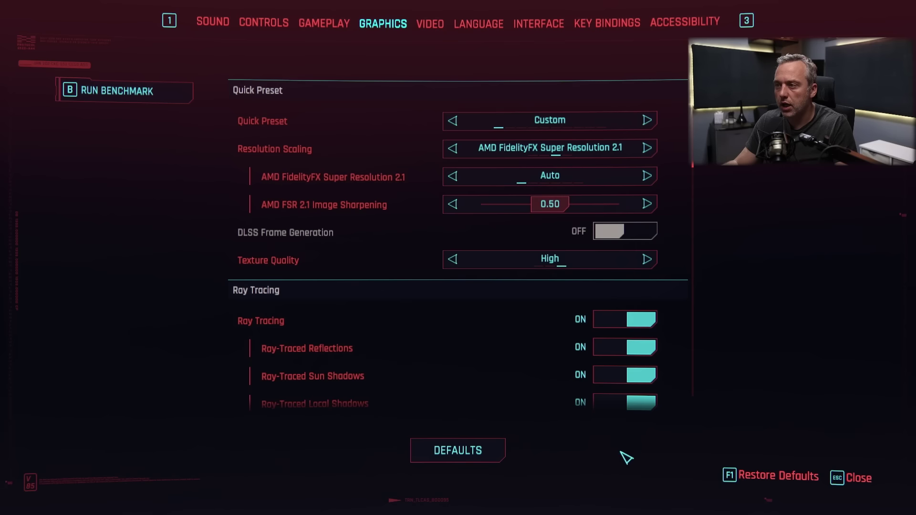
pyautogui.click(637, 319)
pyautogui.click(616, 452)
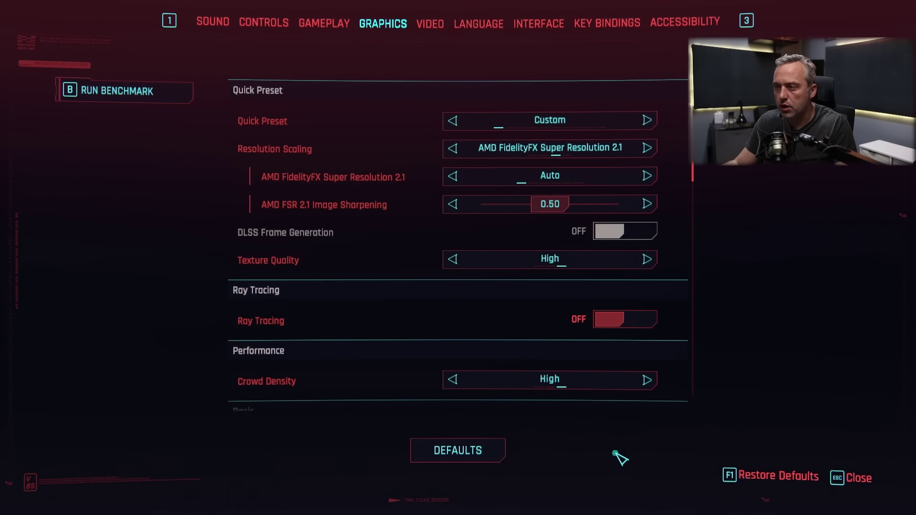
# - Run the built-in benchmark with Ray Tracing off and confirm its start
pyautogui.click(125, 95)
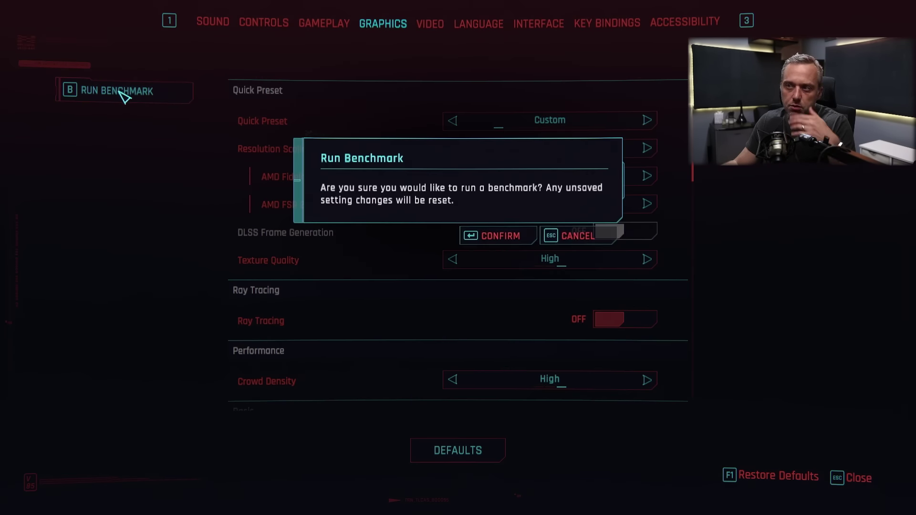
pyautogui.press('Return')
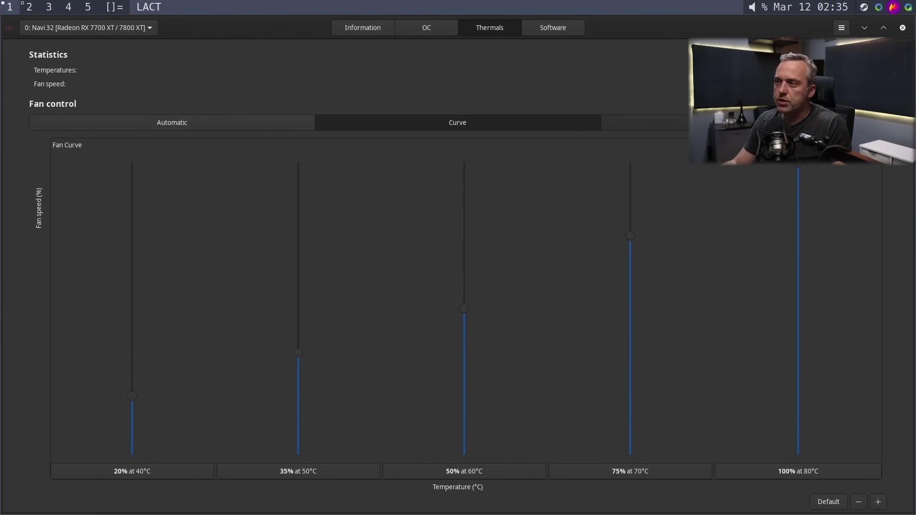
# - In LACT, switch the GPU's fan control back to a fixed speed, raise it slightly, and keep the applied setting
pyautogui.click(668, 122)
pyautogui.moveTo(683, 146); pyautogui.dragTo(701, 144)
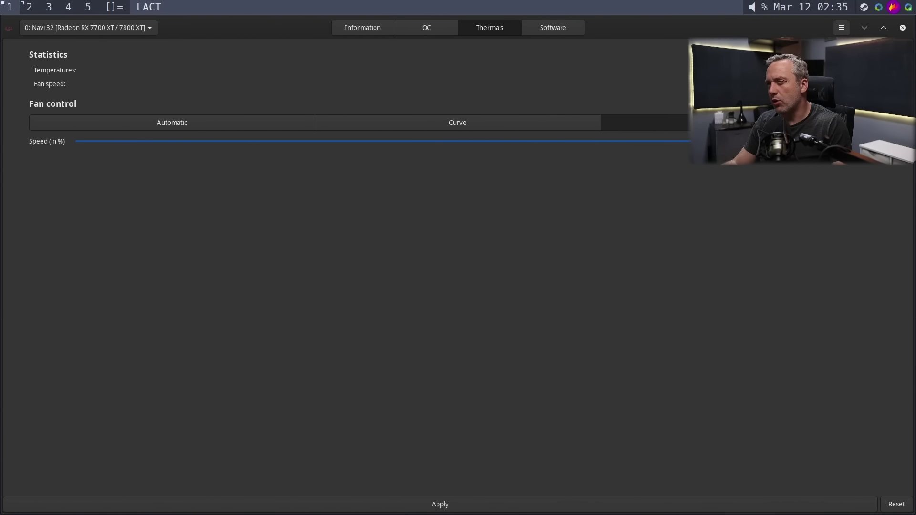
pyautogui.click(451, 504)
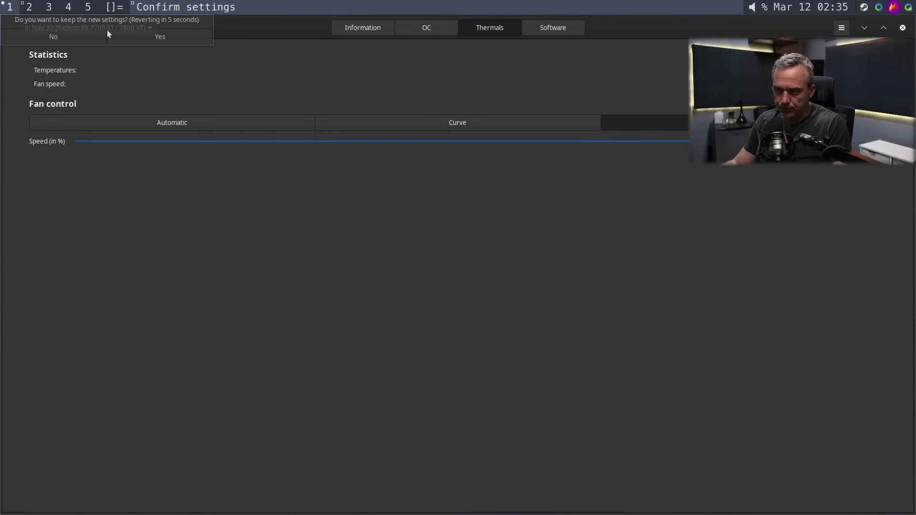
pyautogui.press('Return')
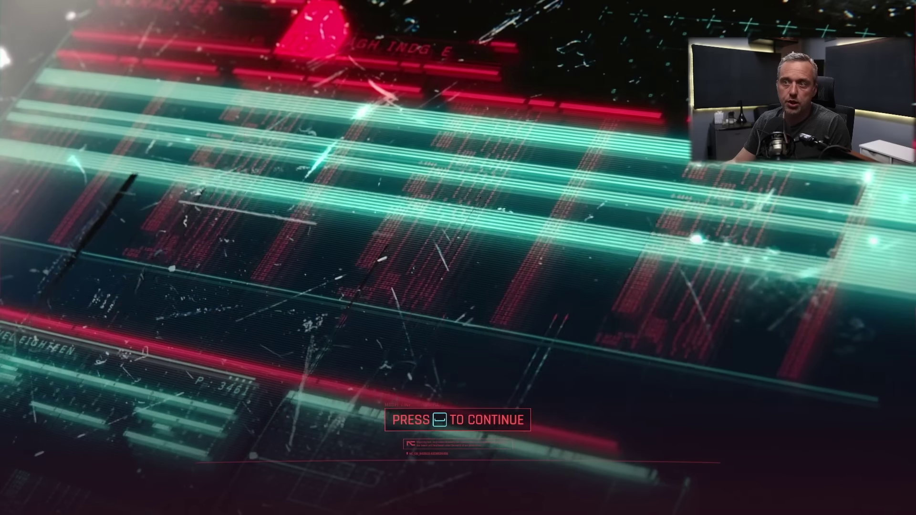
# - Return to Cyberpunk 2077, open its graphics settings from the title screen, and run the benchmark again
pyautogui.press('space')
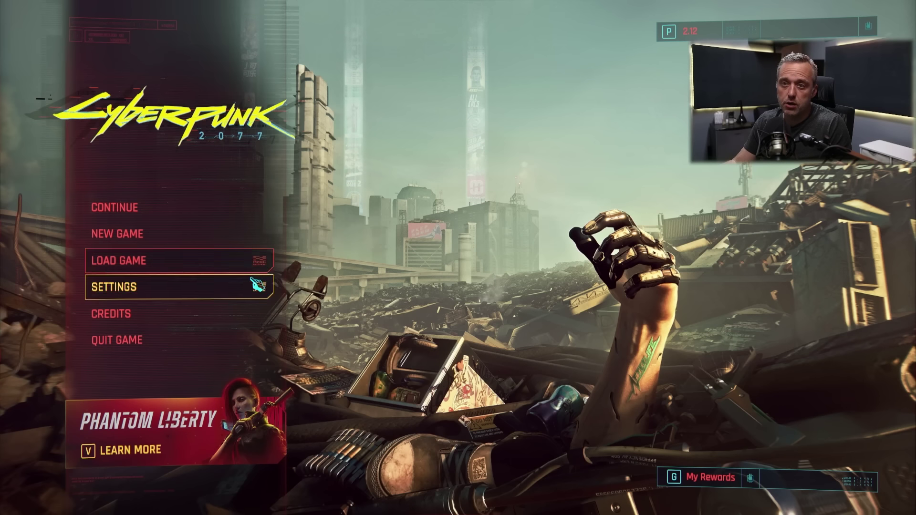
pyautogui.click(143, 290)
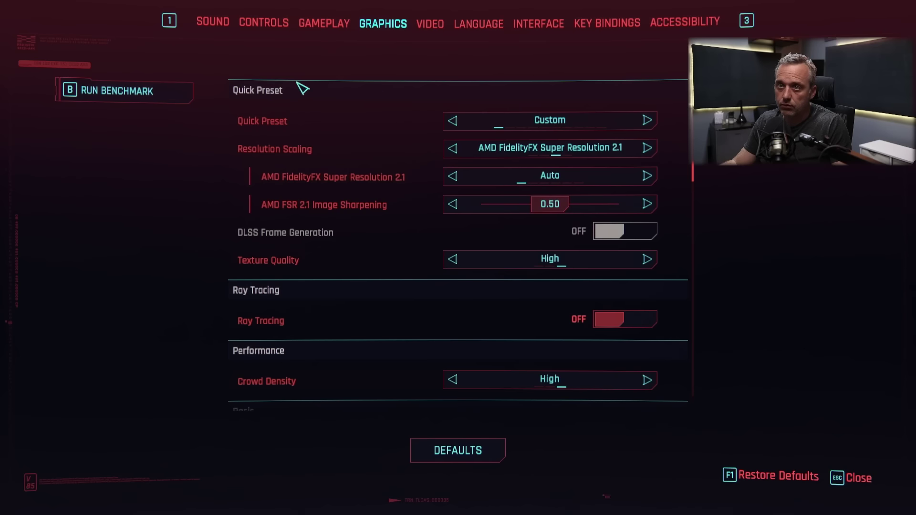
pyautogui.click(156, 95)
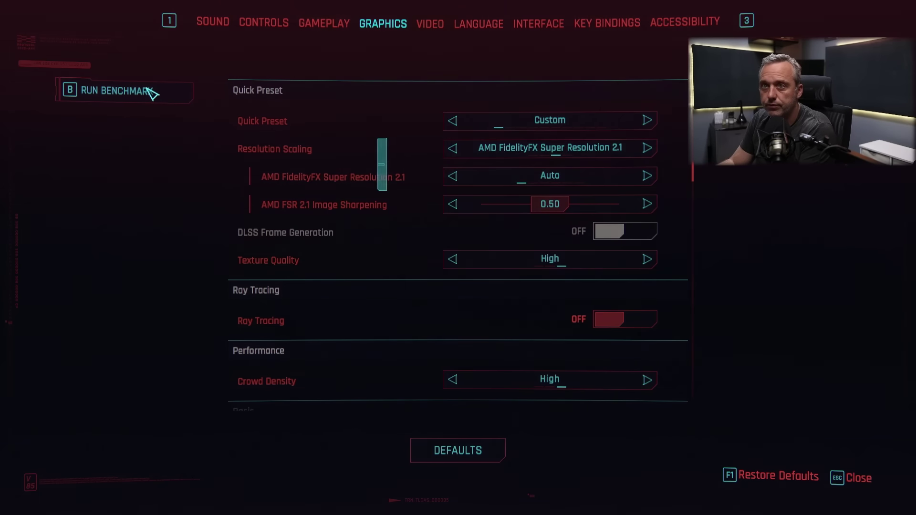
pyautogui.click(493, 236)
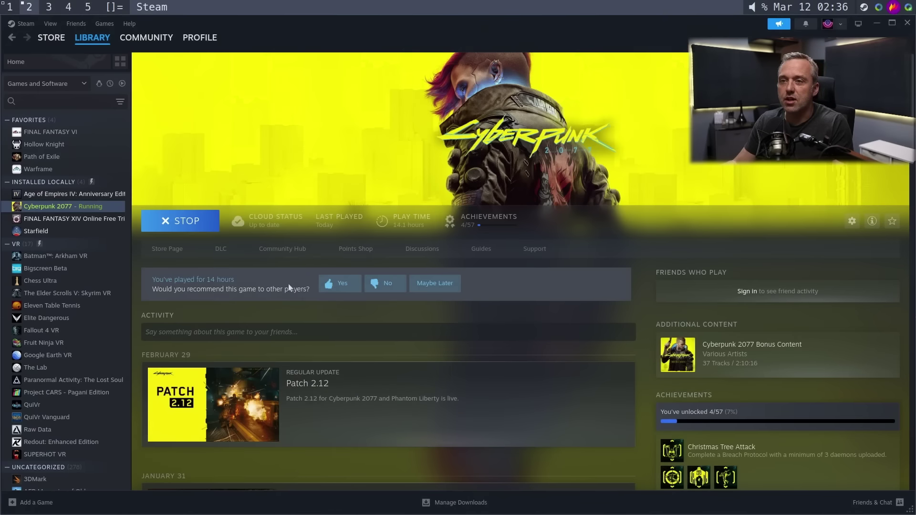
# - Switch to LACT, show the GPU's fan curve, look through the performance level options in the overclocking settings, and close LACT
pyautogui.press('super+1')
pyautogui.click(522, 126)
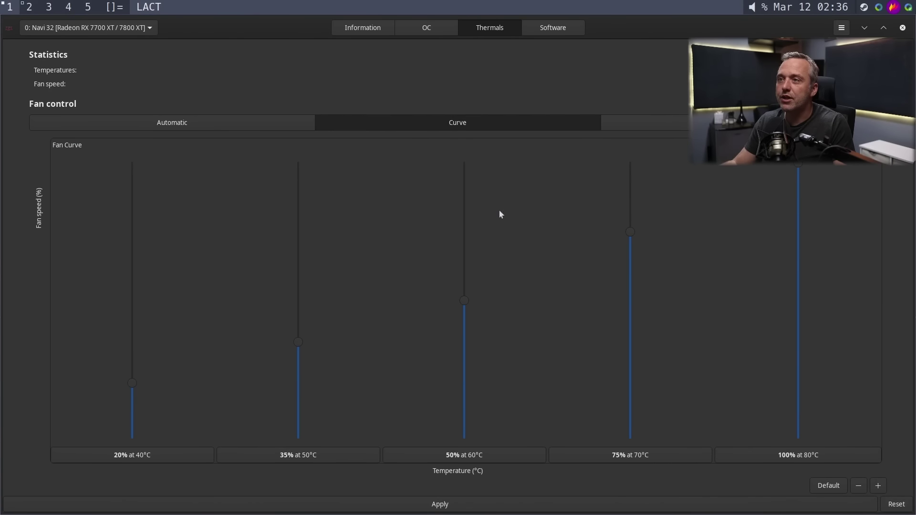
pyautogui.click(442, 31)
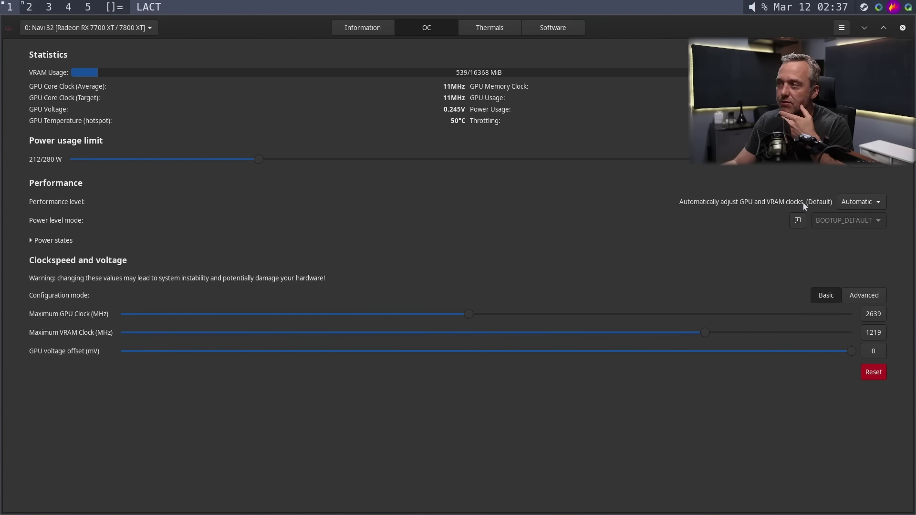
pyautogui.click(863, 207)
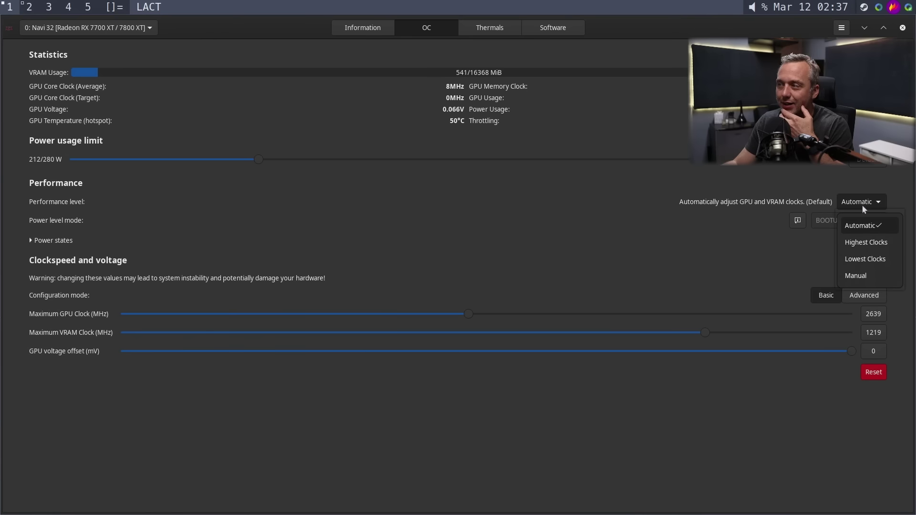
pyautogui.click(665, 190)
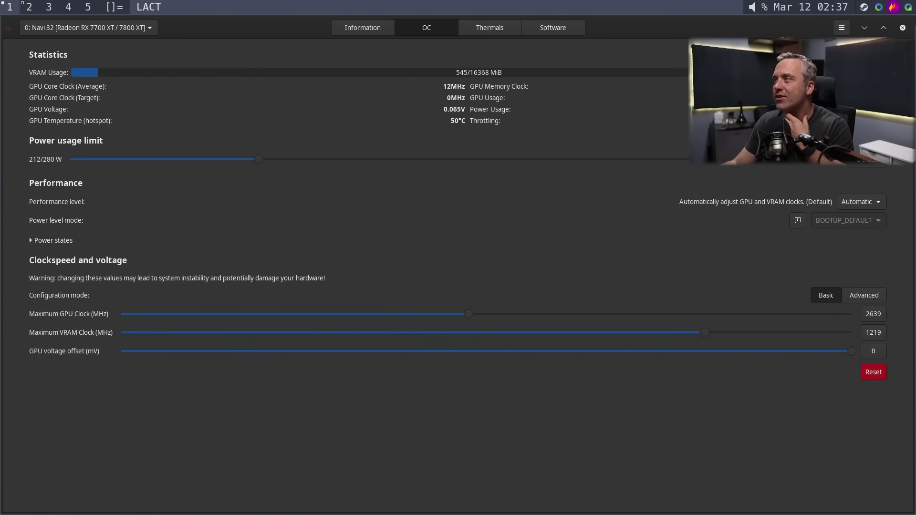
pyautogui.click(903, 28)
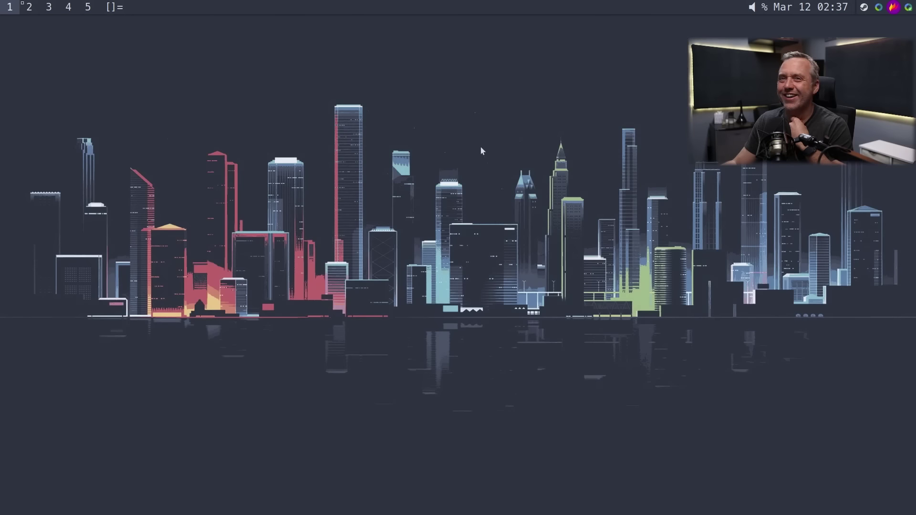
# - Check Steam on workspace 2, return to the empty workspace 1, and launch Chatterino there to read the stream chat
pyautogui.press('super+2')
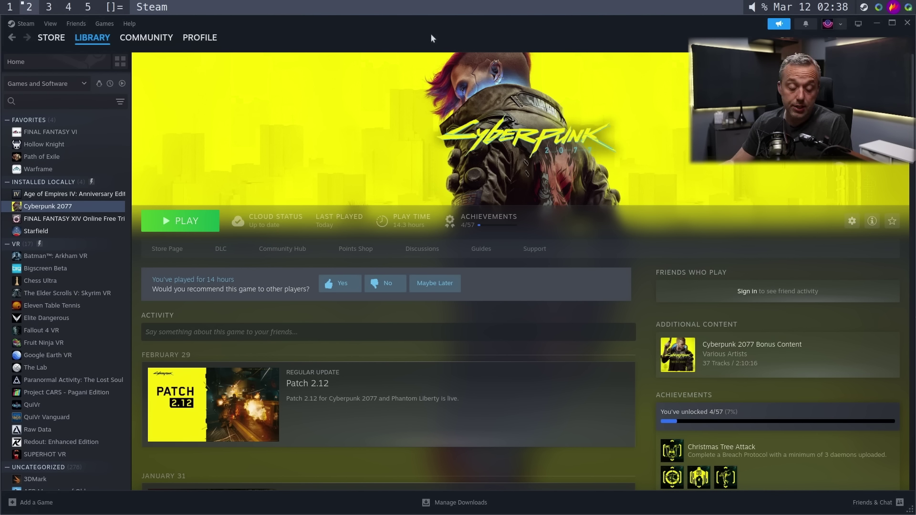
pyautogui.press('super+1')
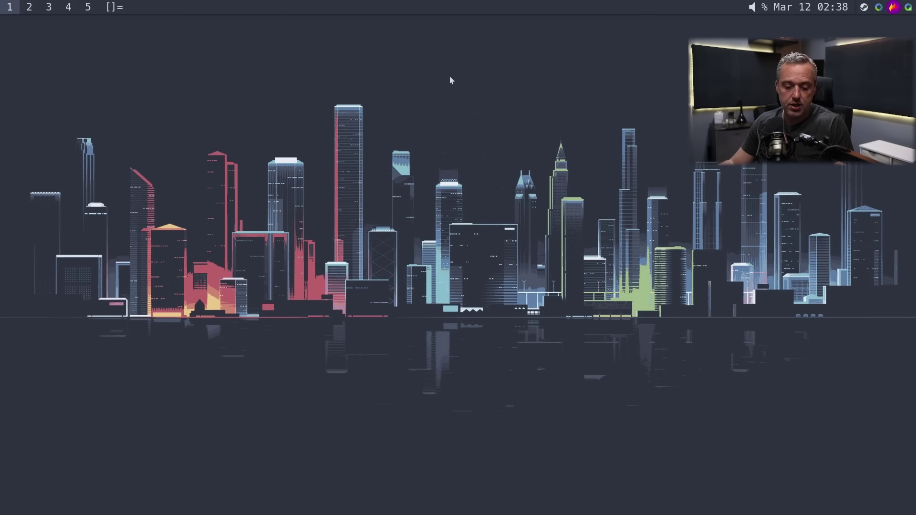
pyautogui.press('super+r')
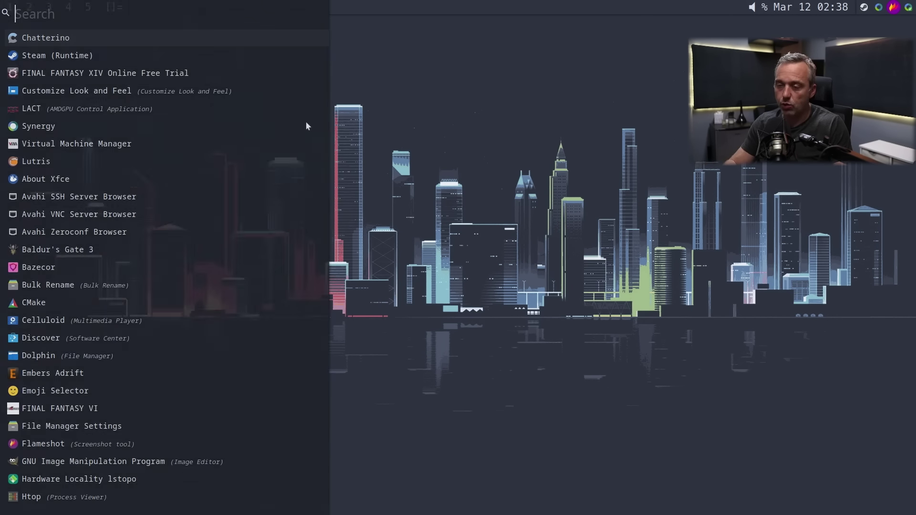
pyautogui.press('Return')
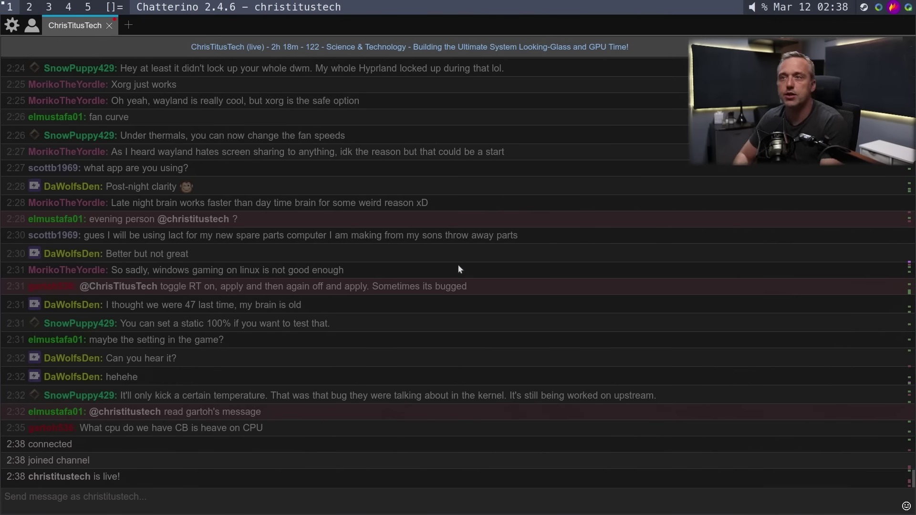